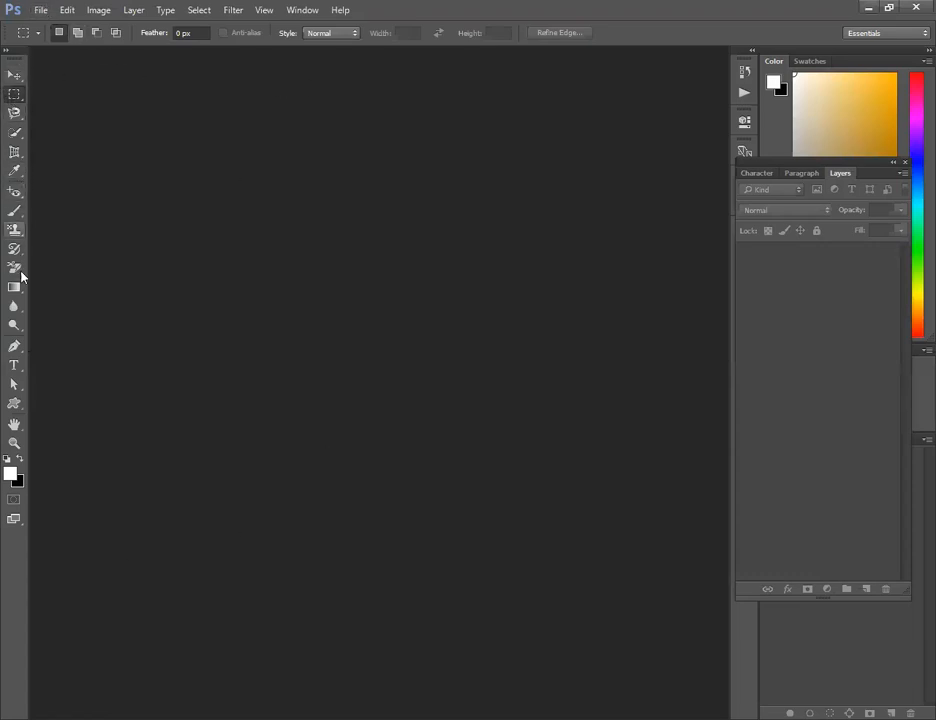
left_click(20, 352)
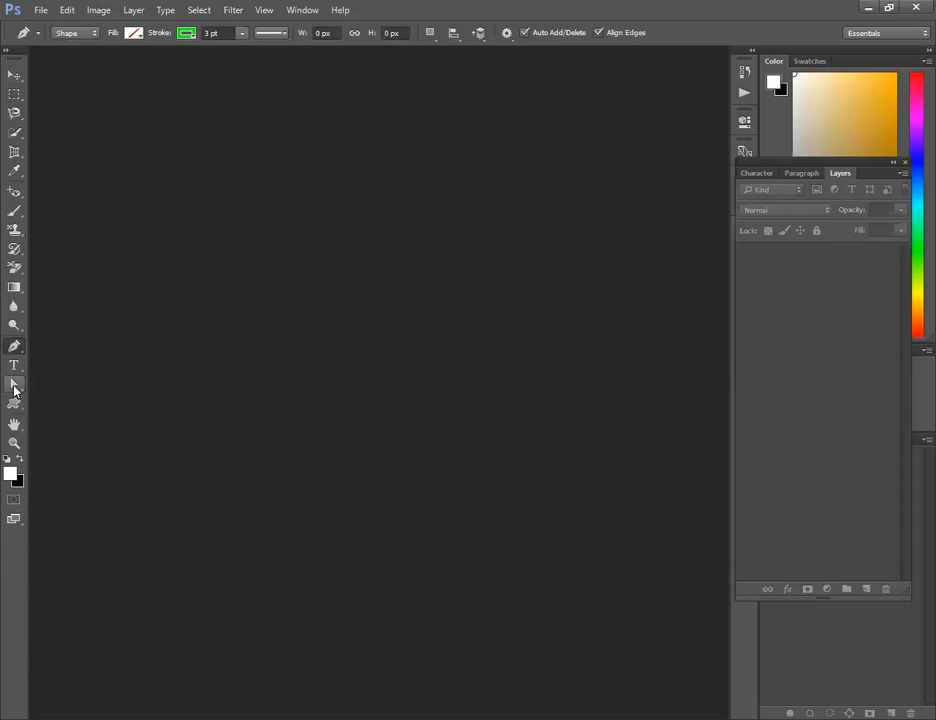
left_click(61, 34)
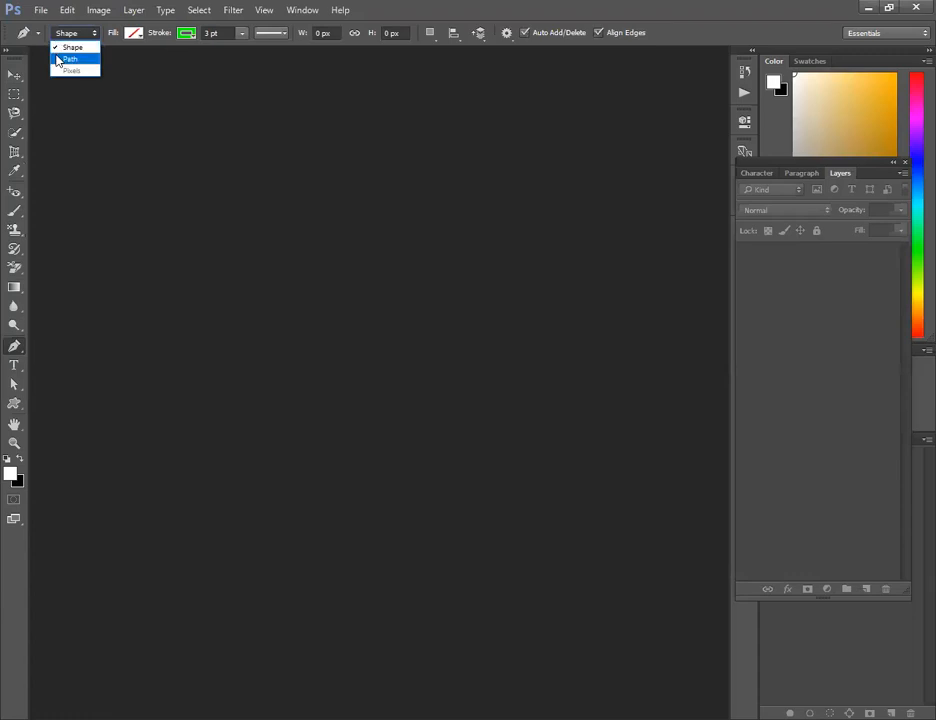
left_click(60, 59)
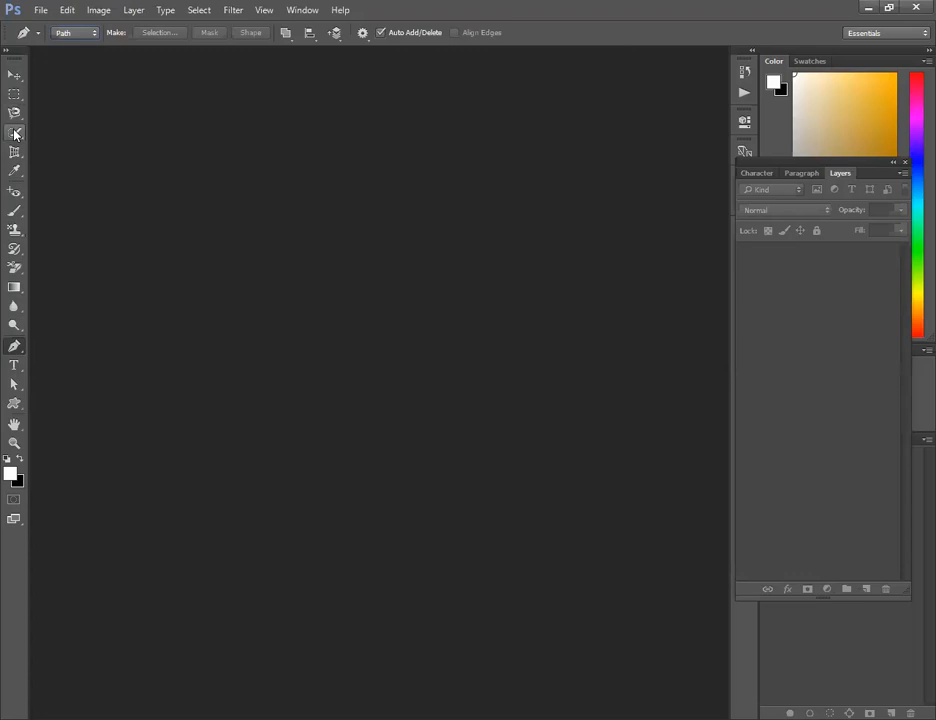
left_click_drag(14, 113, 36, 126)
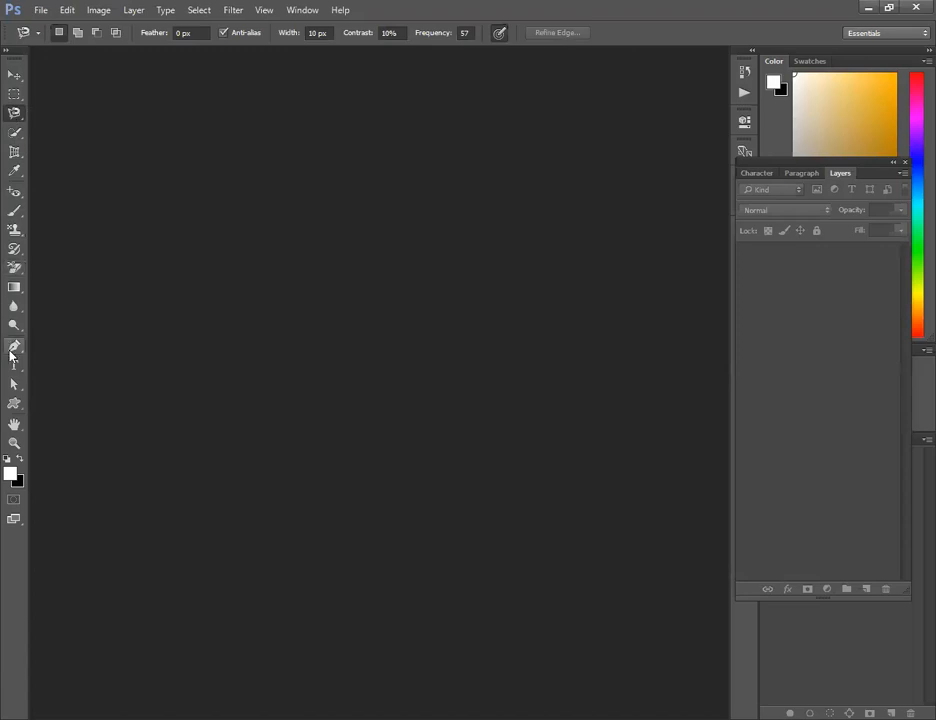
Step: Activate the Pen tool and set its drawing mode to Shape
left_click(13, 345)
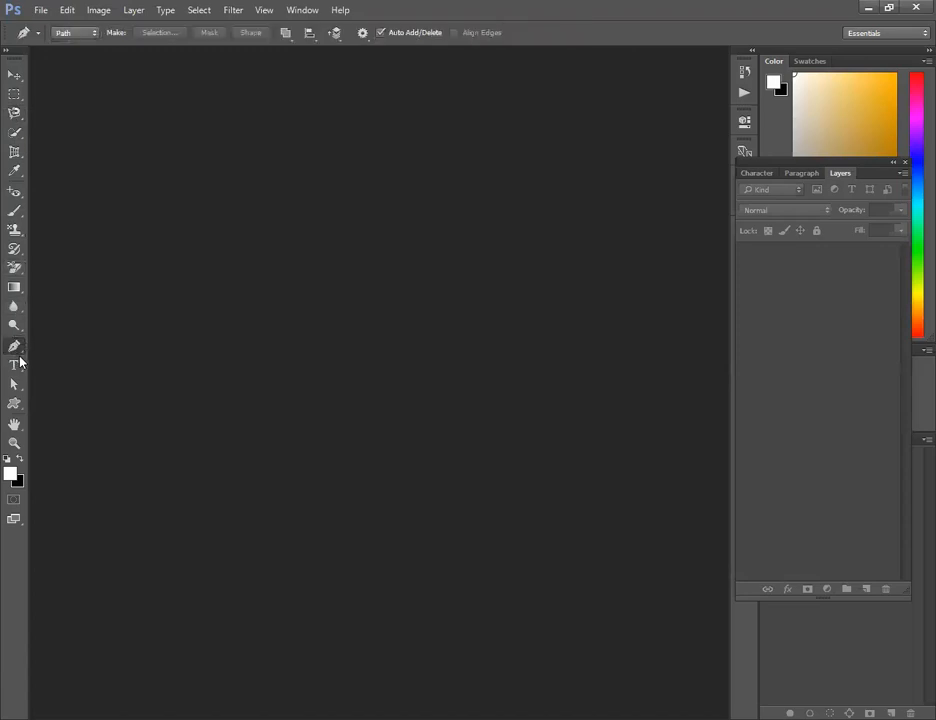
left_click(75, 34)
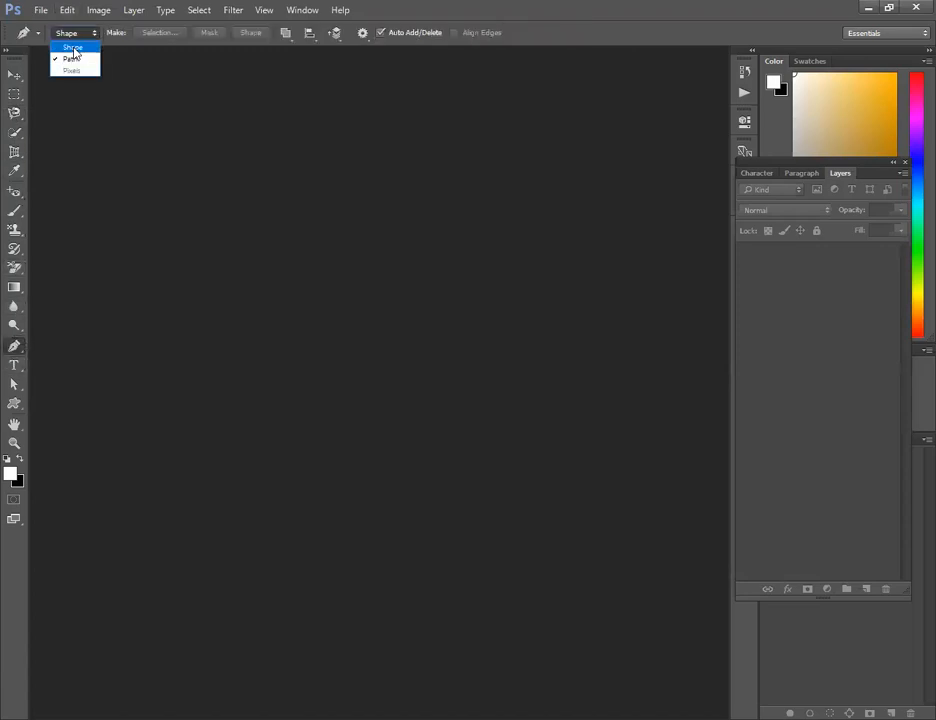
left_click(68, 43)
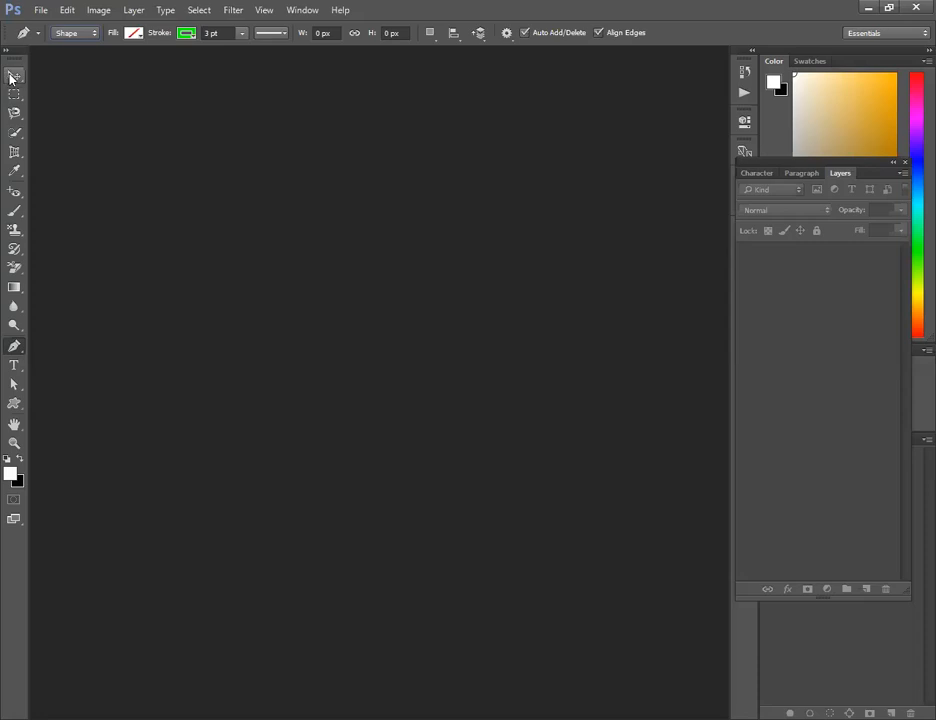
Step: Open the image brave_icon_512x_twitter.png from the Downloads folder
left_click(47, 10)
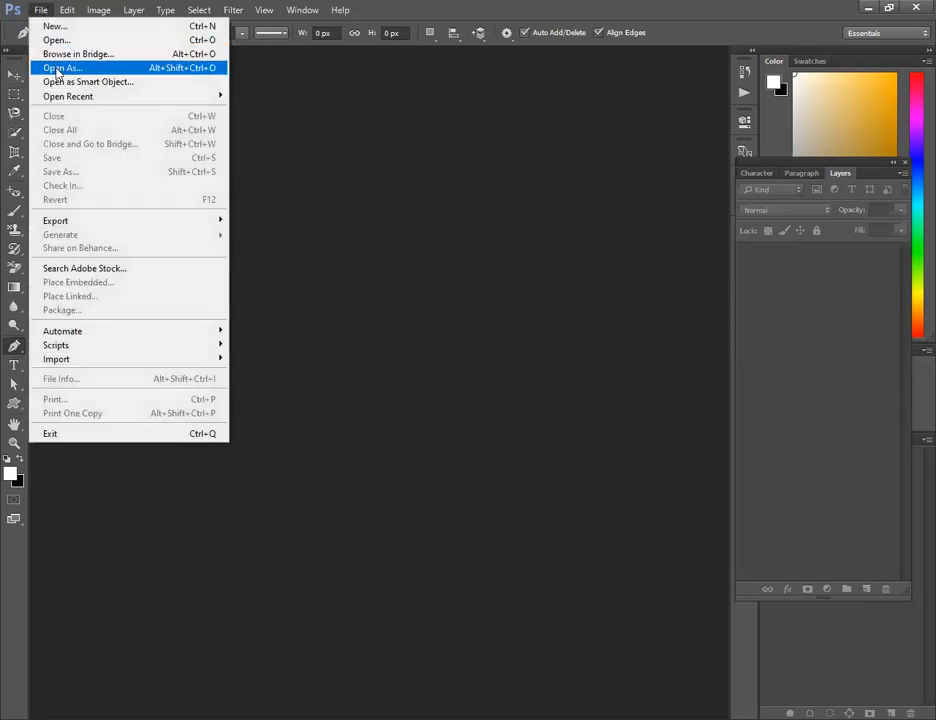
left_click(65, 44)
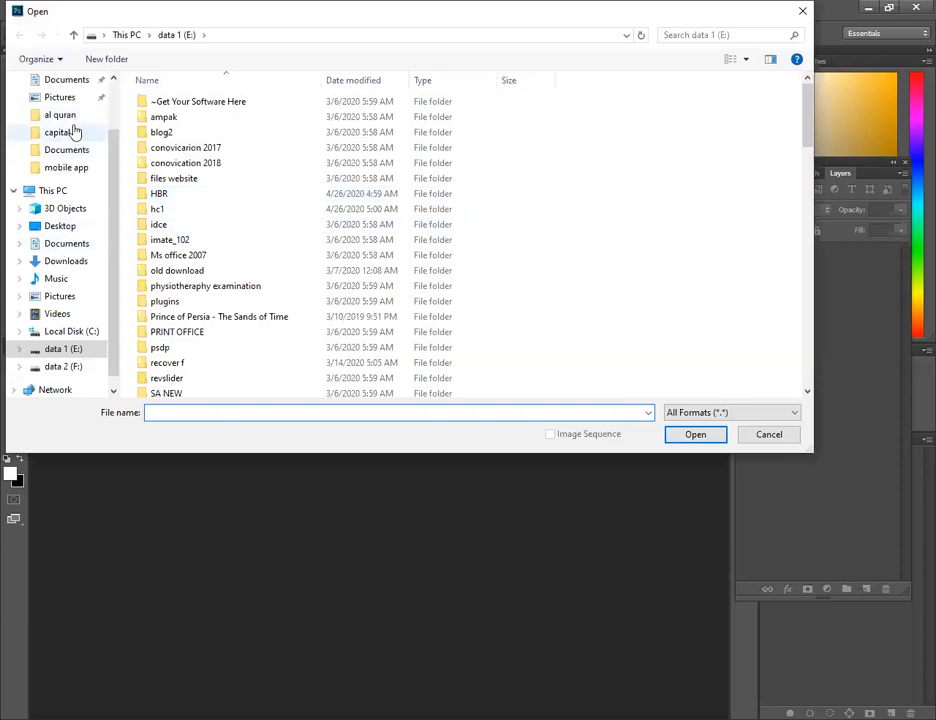
scroll(83, 140, "up", 2)
left_click(66, 126)
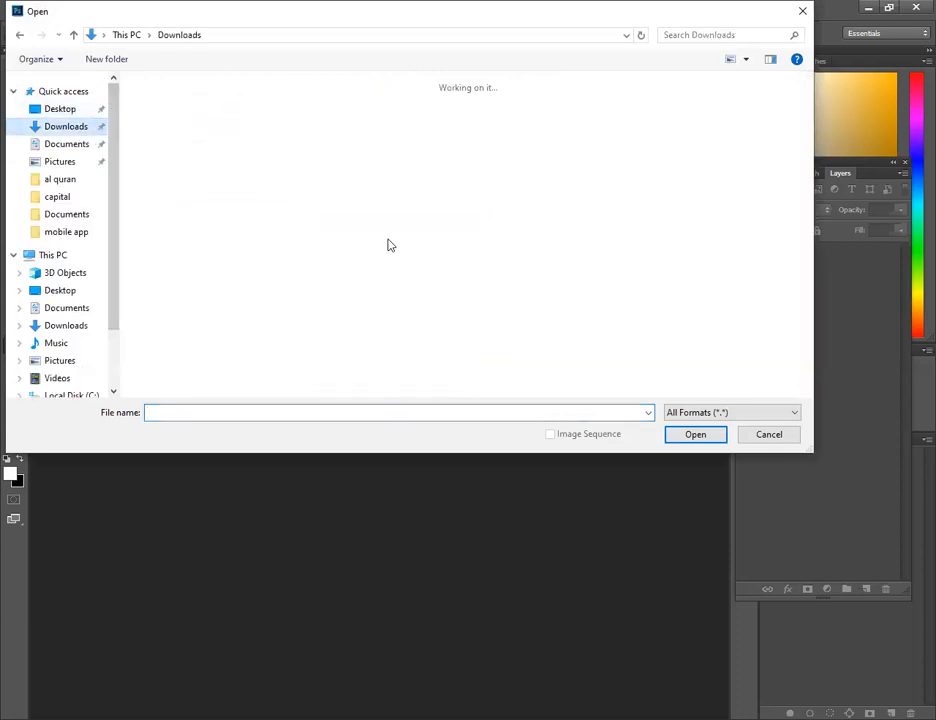
left_click_drag(808, 121, 807, 208)
left_click_drag(800, 157, 797, 123)
left_click(247, 125)
left_click(696, 436)
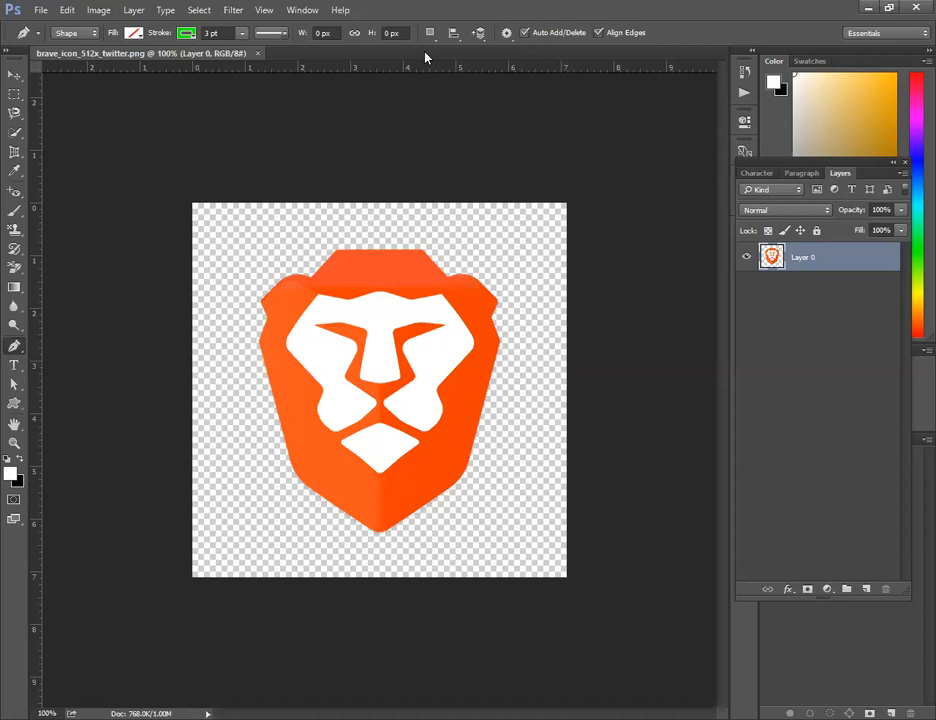
Step: Try a red stroke colour for the Pen tool's shapes and restore the green one
key("ctrl+plus")
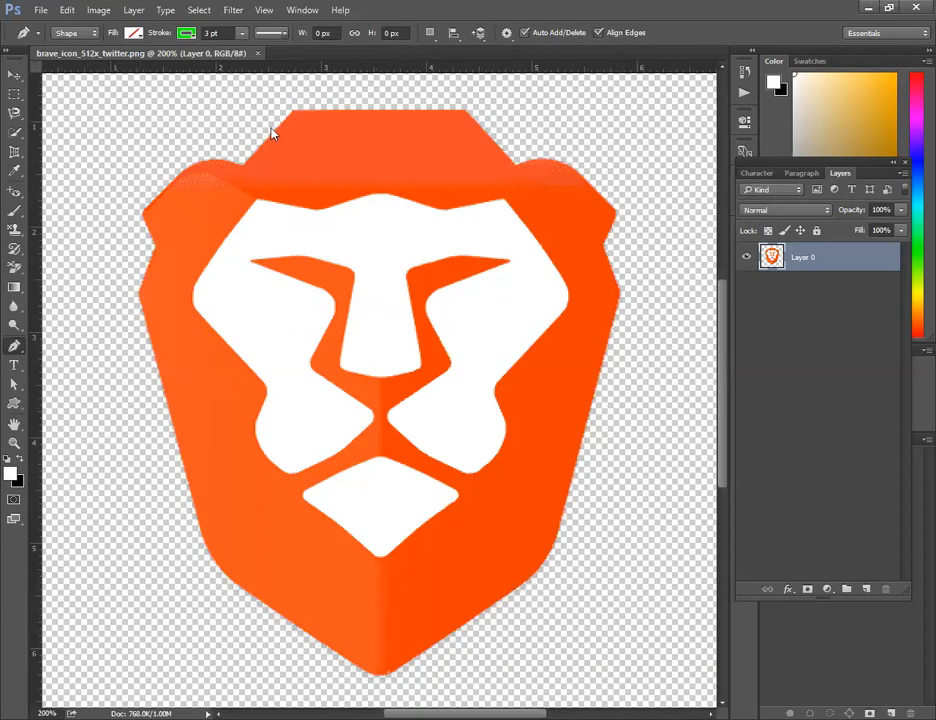
key("ctrl+minus")
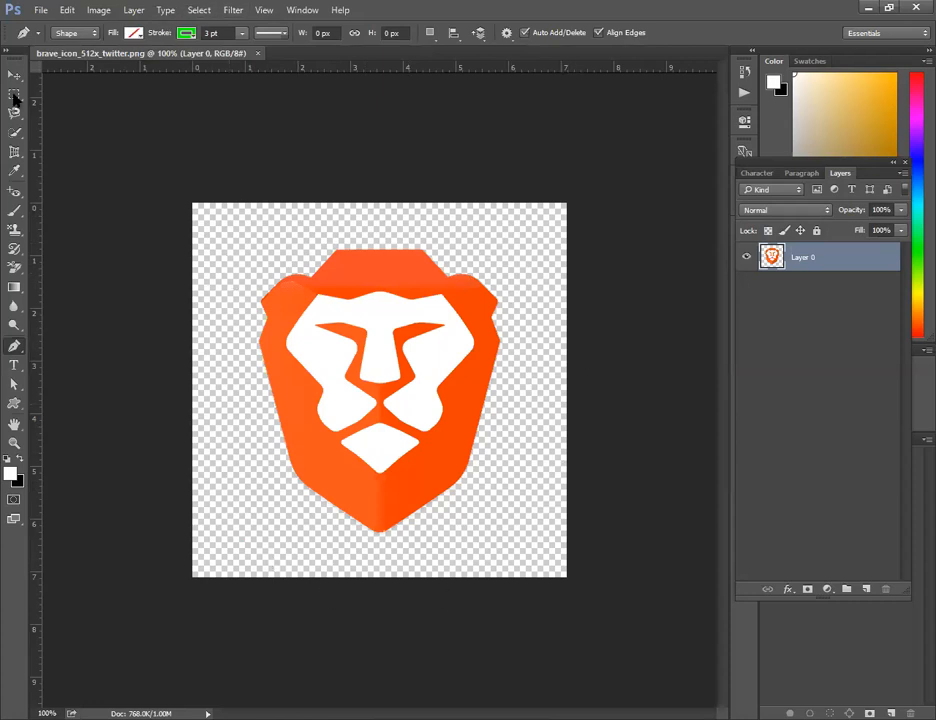
left_click(138, 34)
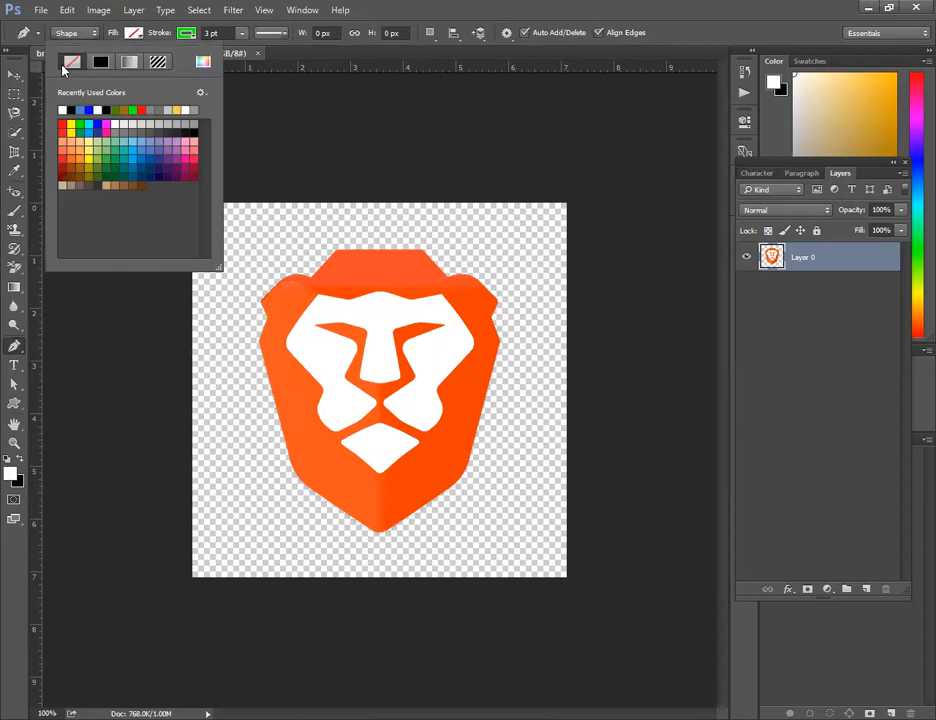
left_click(185, 33)
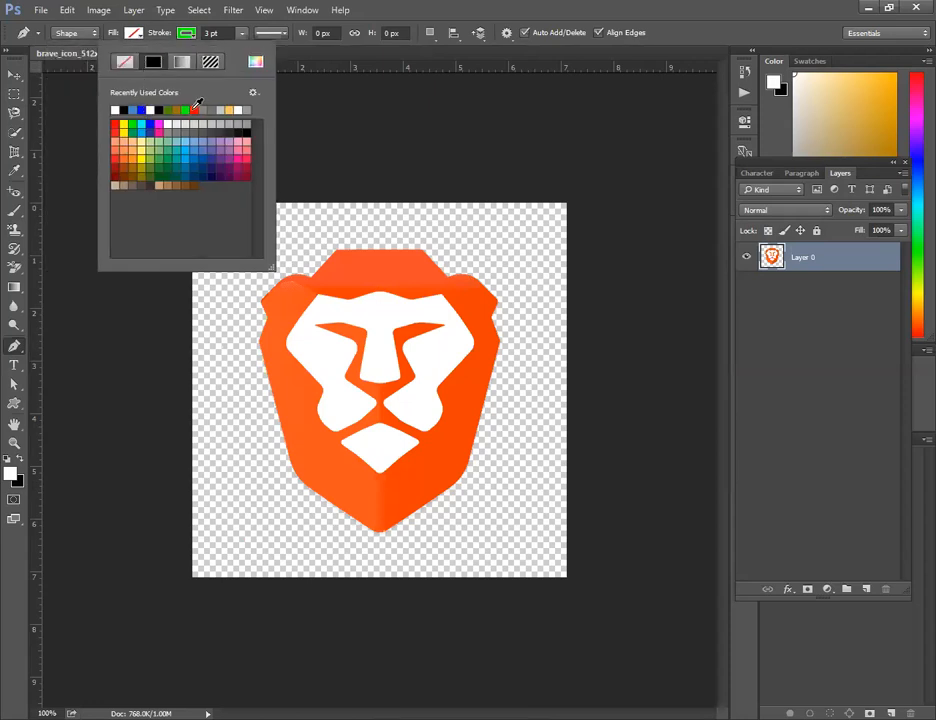
left_click(193, 111)
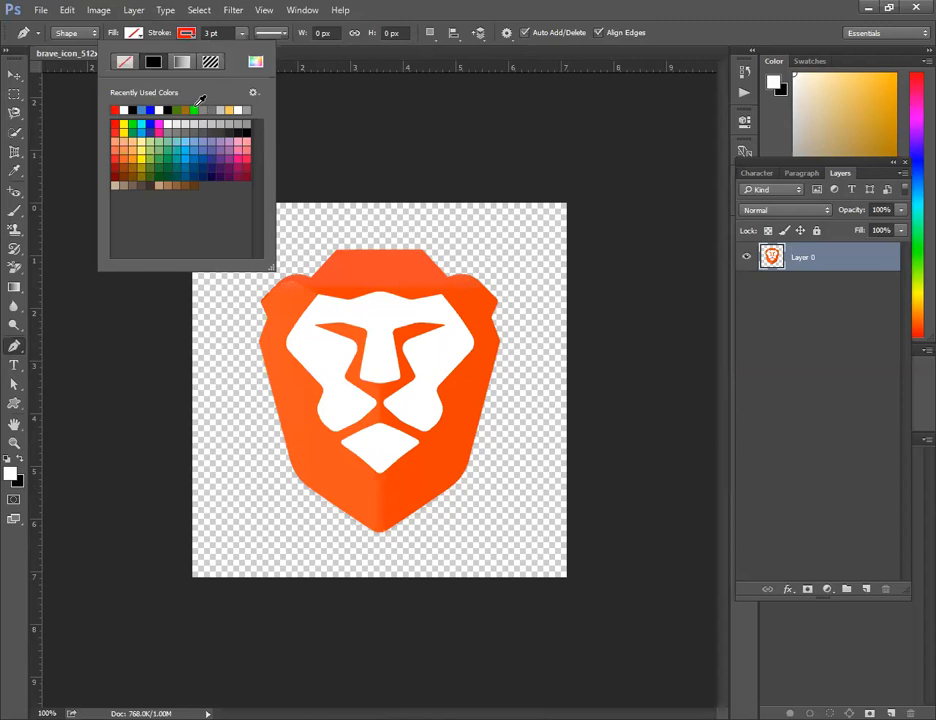
left_click(194, 110)
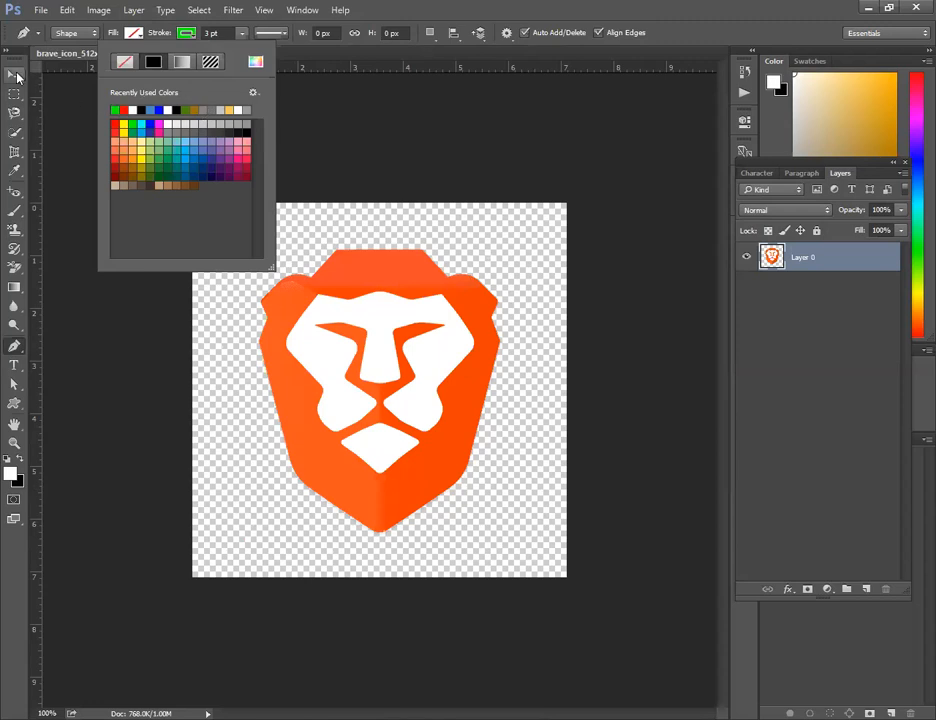
Step: Magnify the lion logo to 200% and reposition the canvas to examine its upper outline
left_click(15, 76)
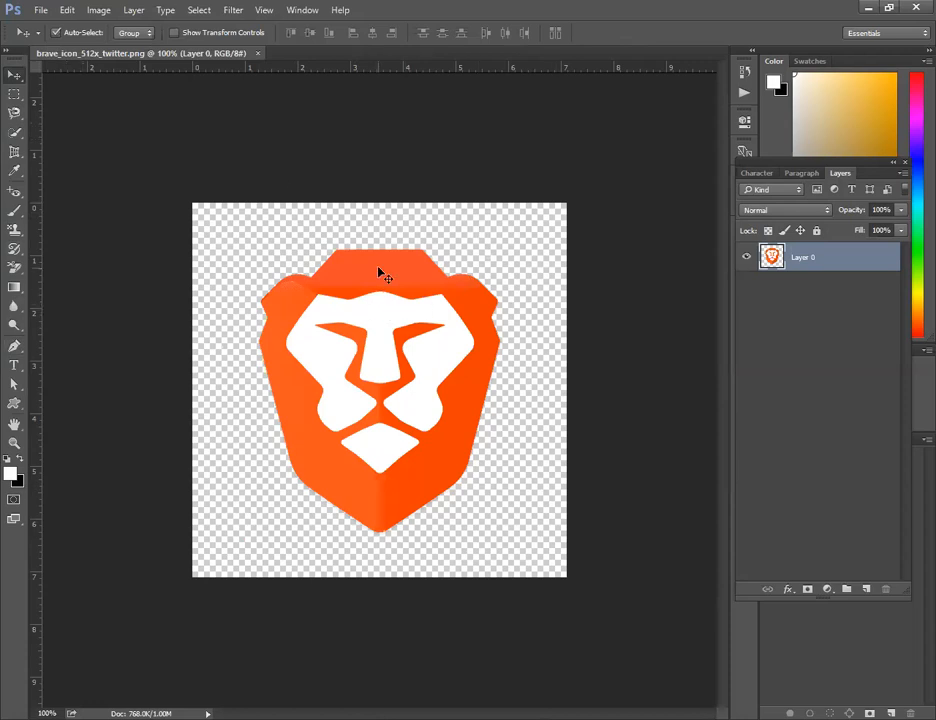
key("p")
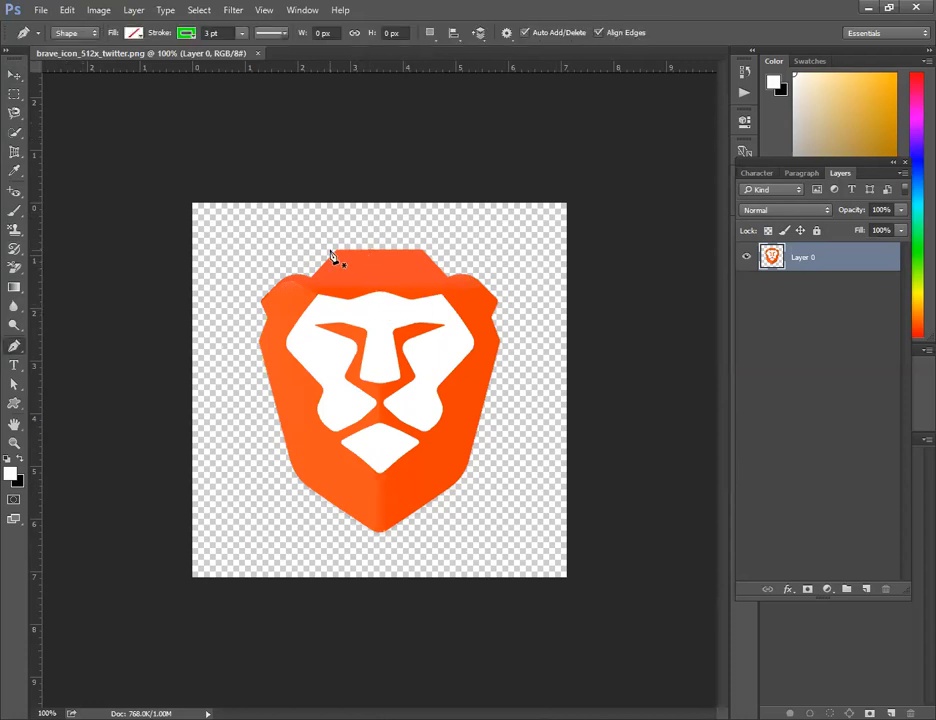
key("ctrl+plus")
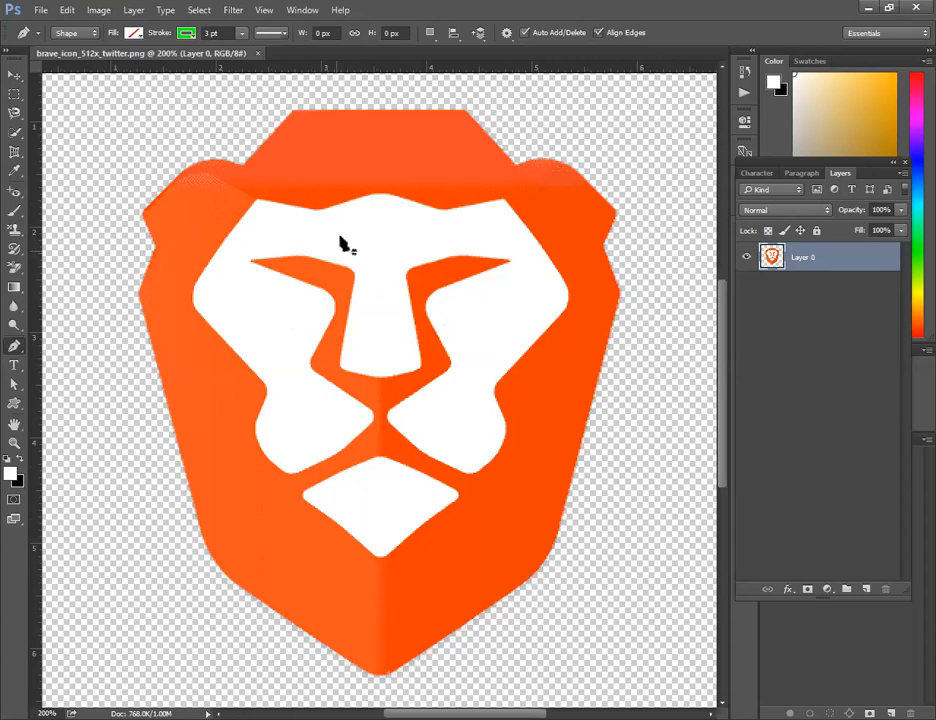
scroll(320, 372, "up", 3)
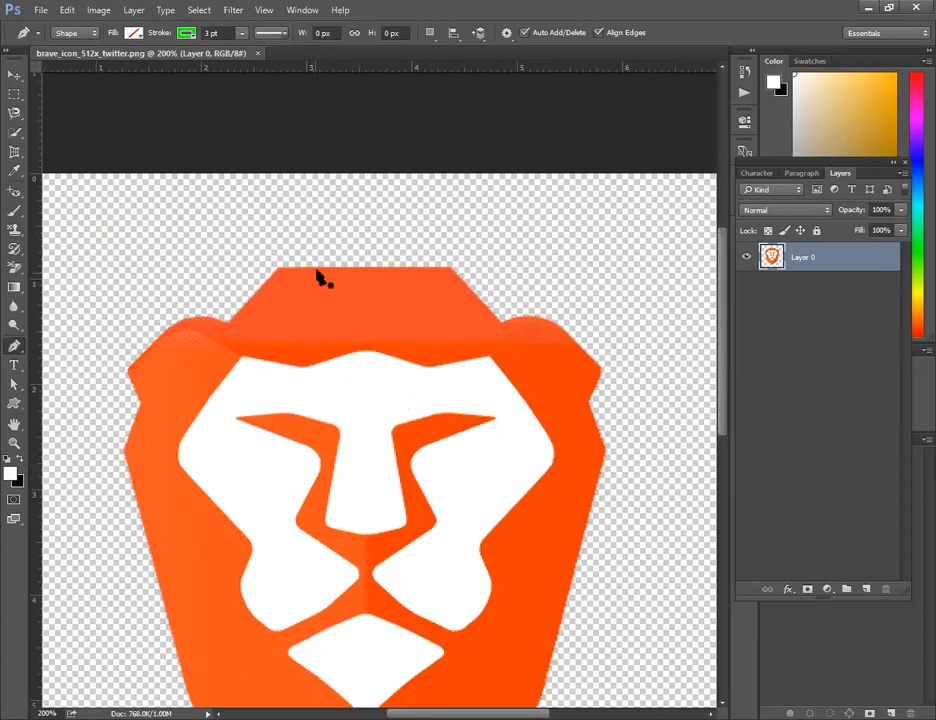
key("v")
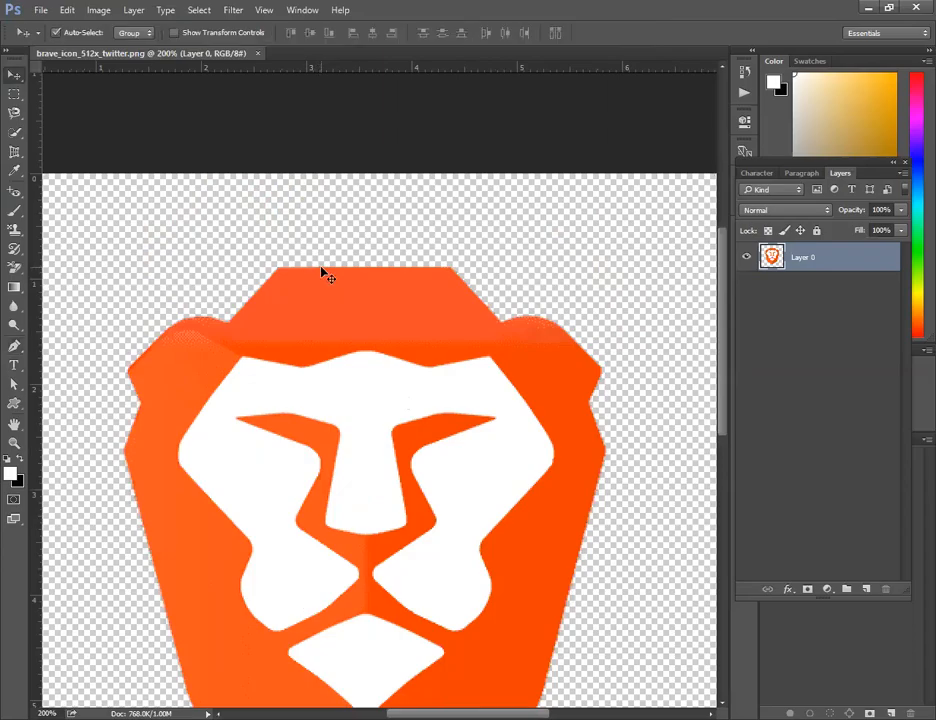
key("space")
key("space")
left_click_drag(342, 354, 362, 278)
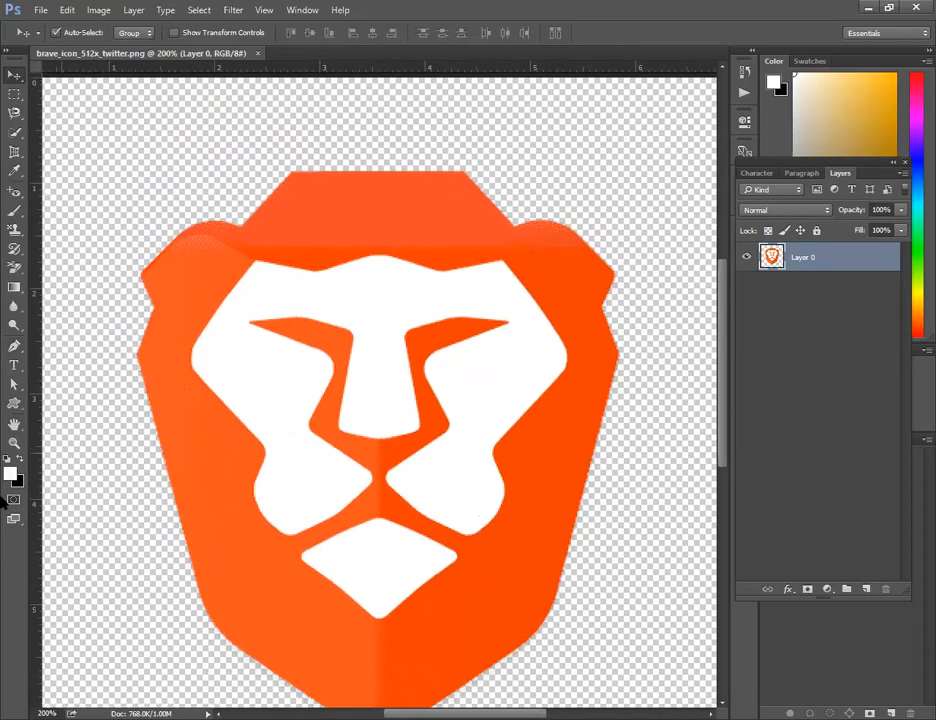
left_click(14, 426)
left_click(273, 412)
left_click_drag(309, 405, 332, 395)
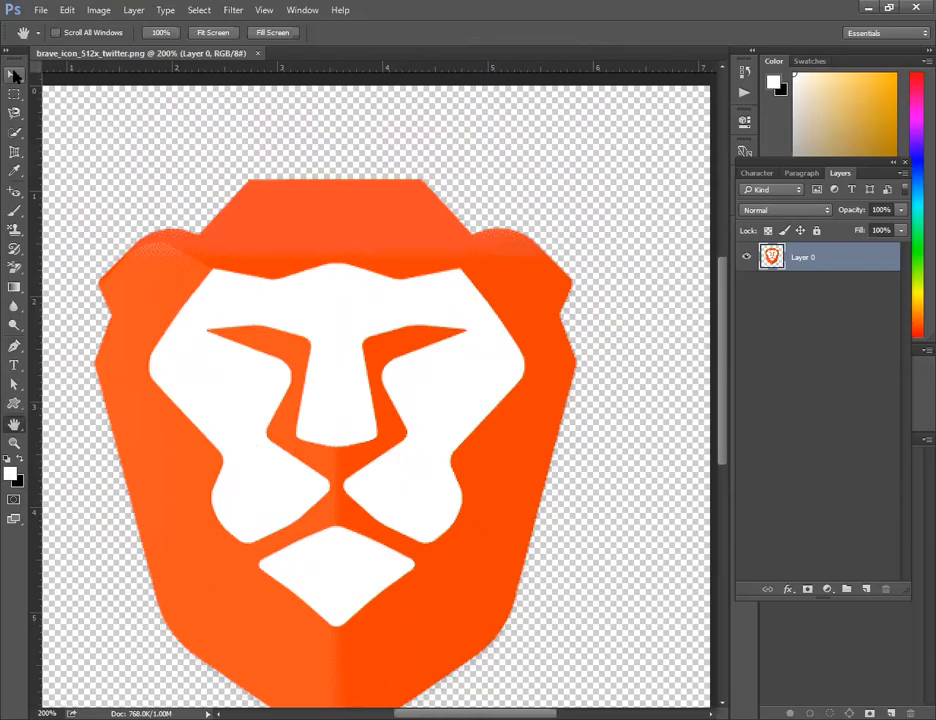
Step: Trace the flat top edge and right slope of the lion logo with the Pen tool, continuing with a curve over its right ear
key("p")
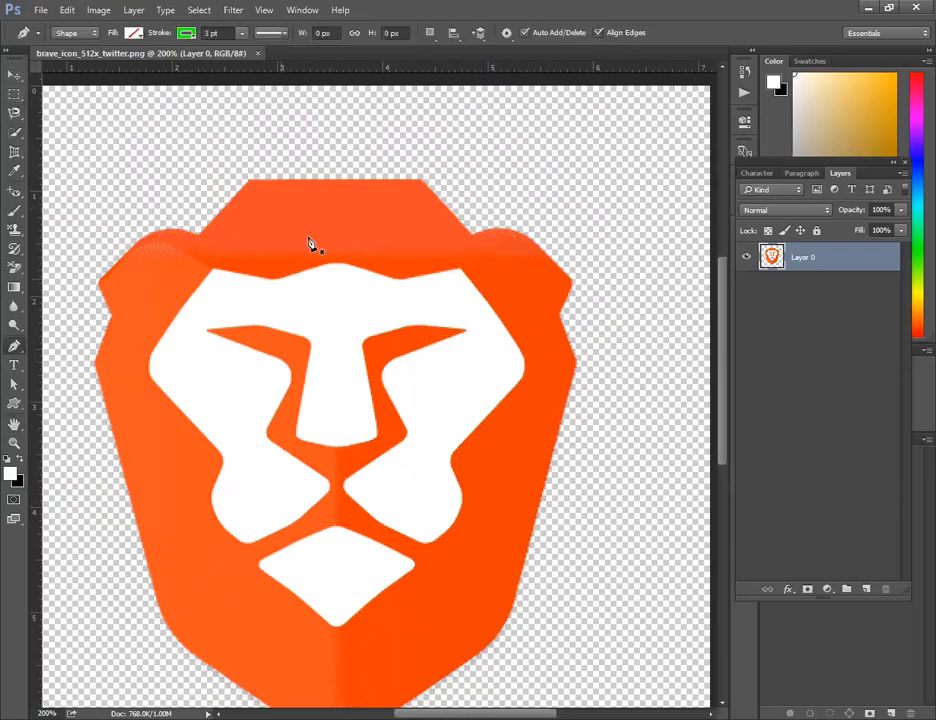
left_click(250, 182)
left_click(420, 182)
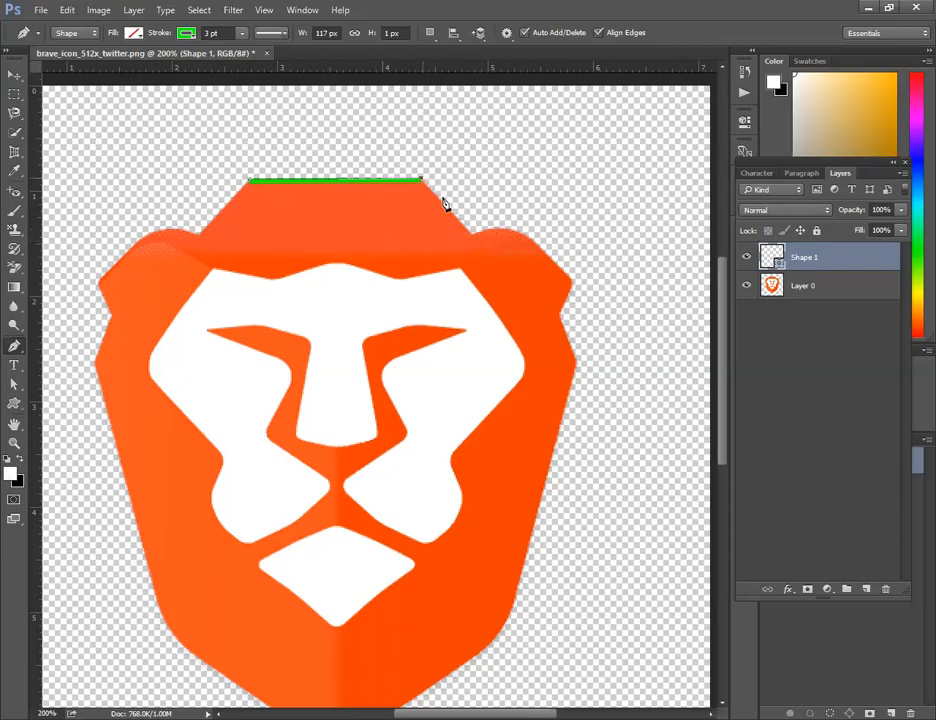
left_click(471, 234)
left_click(547, 258)
left_click_drag(558, 282, 578, 303)
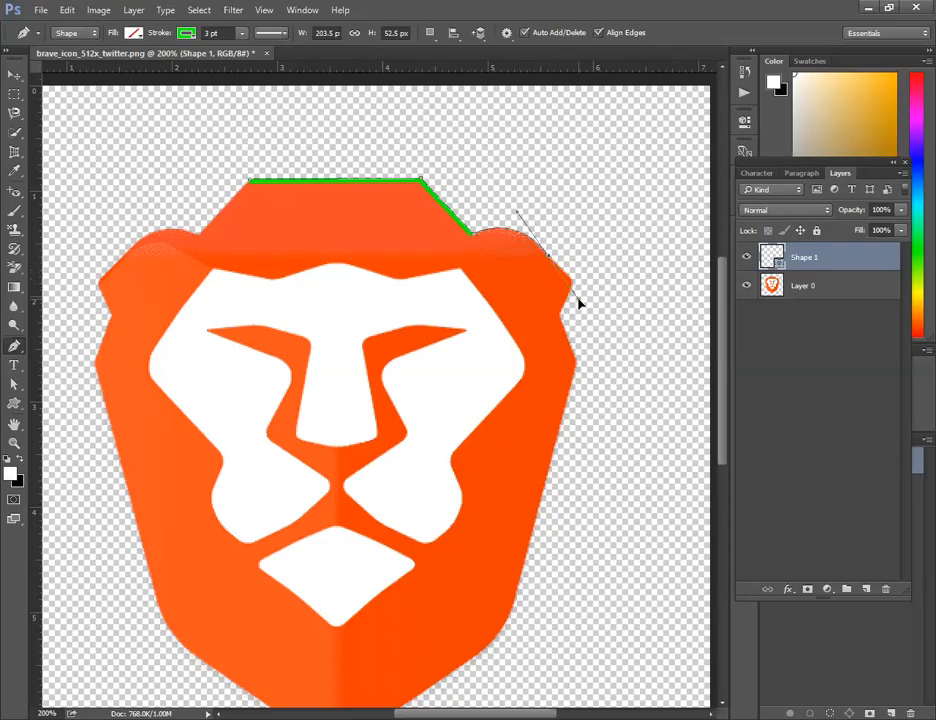
left_click_drag(578, 300, 579, 300)
Step: Try to extend the outline from the right ear's curve to the corner and notch below it
key("ctrl+plus")
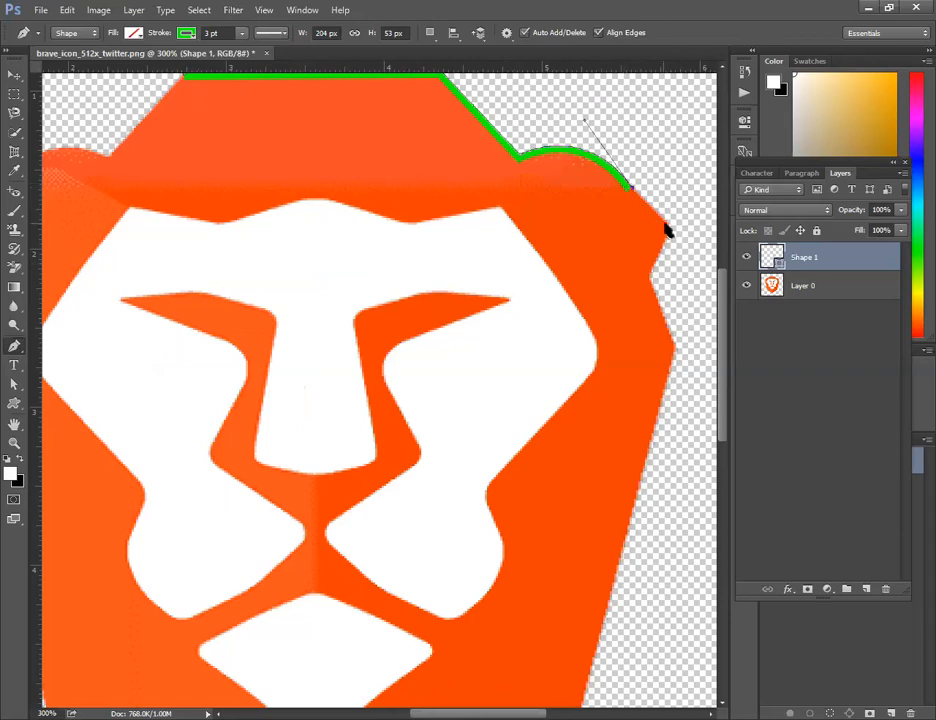
left_click(664, 225)
left_click(650, 274)
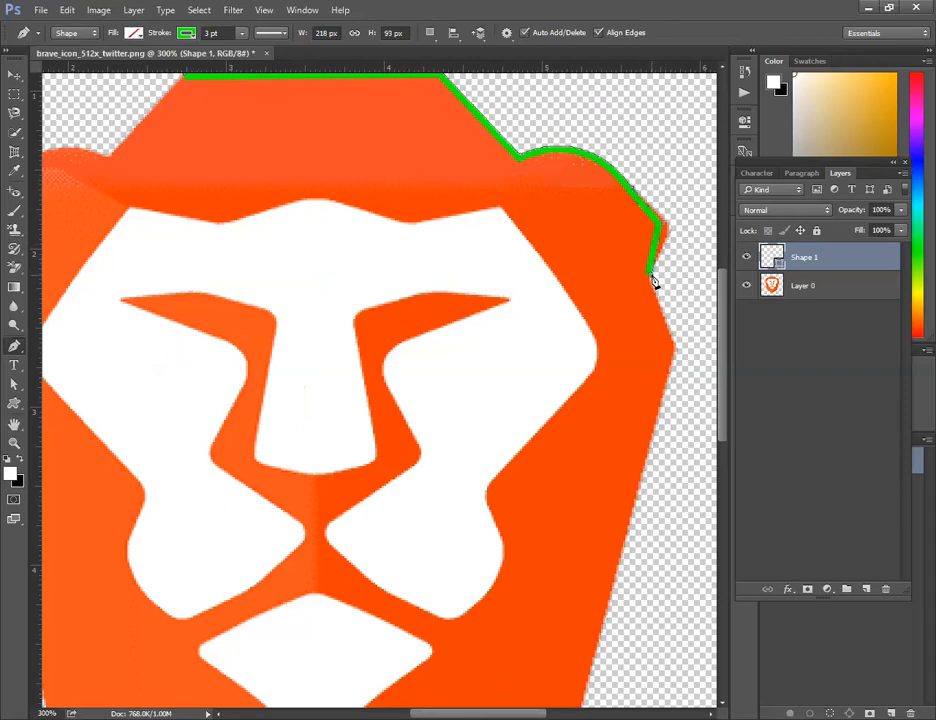
key("ctrl+alt+z")
key("ctrl+alt+z")
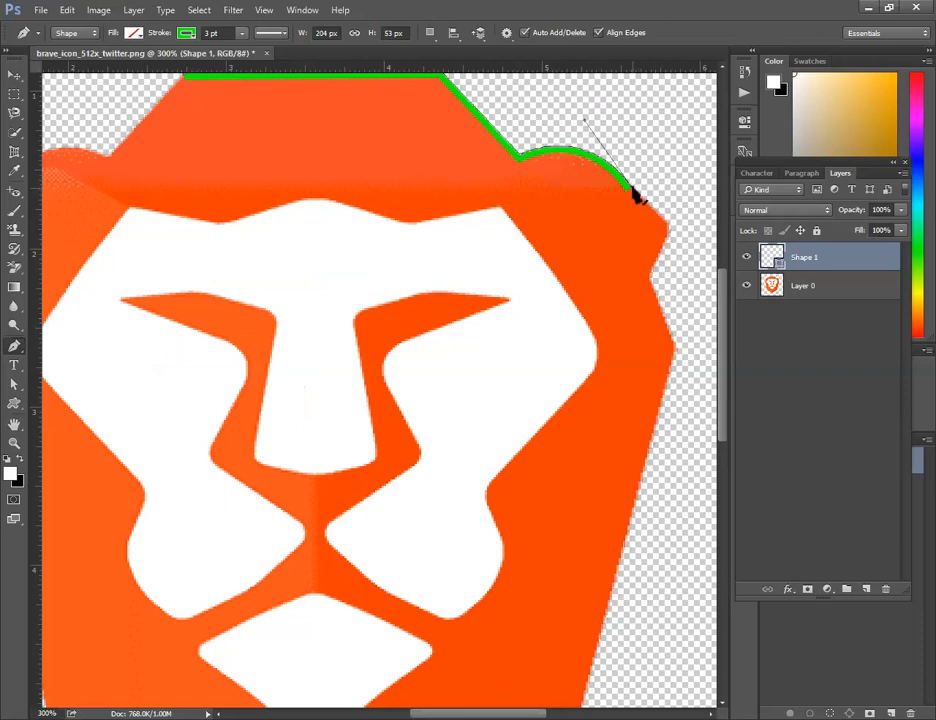
left_click(650, 272)
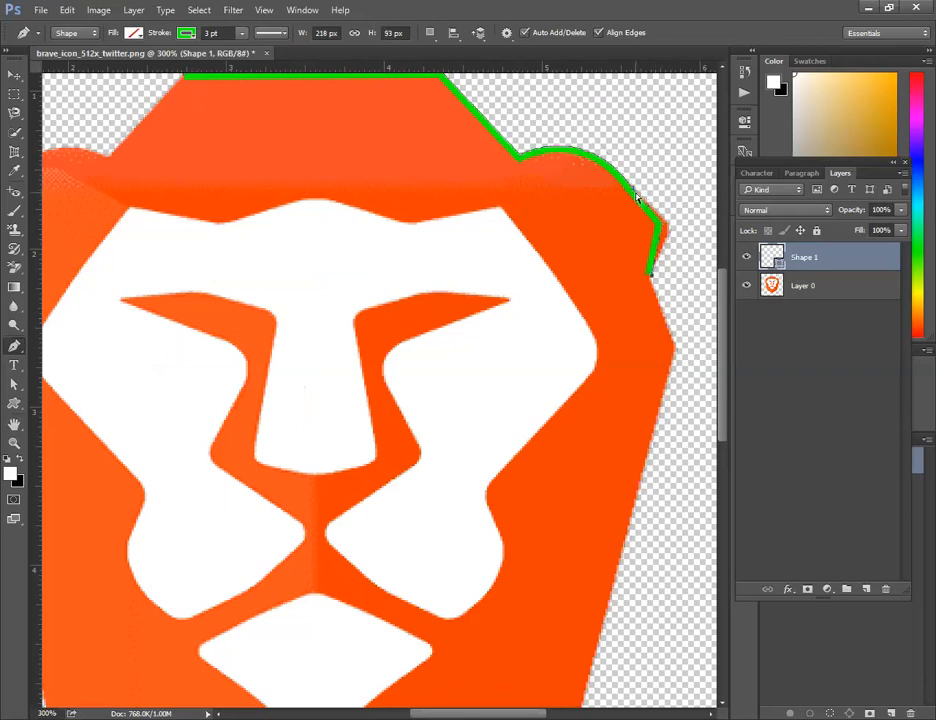
key("ctrl+z")
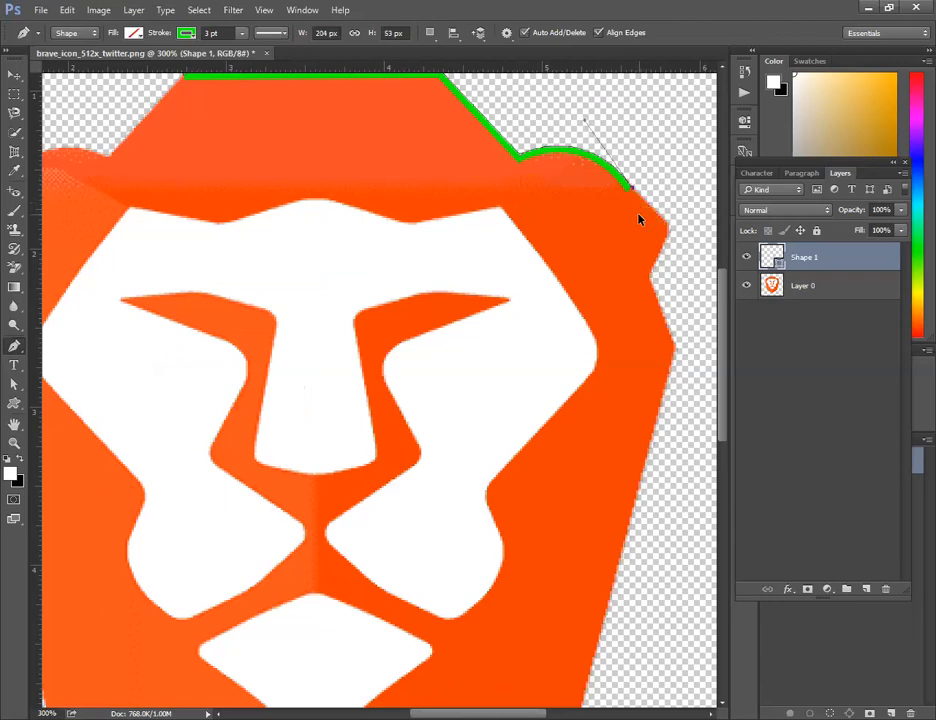
key("ctrl+z")
left_click(666, 230)
key("ctrl+z")
Step: Nudge the outline's end anchor on the right ear slightly outward with the Direct Selection tool to match the logo's edge
key("a")
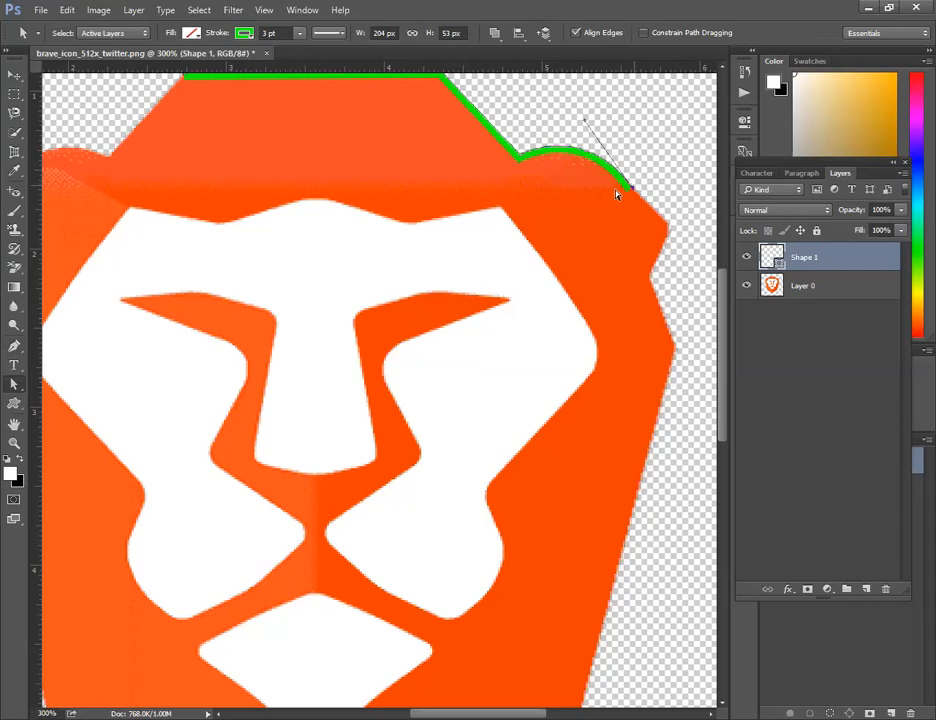
right_click(12, 386)
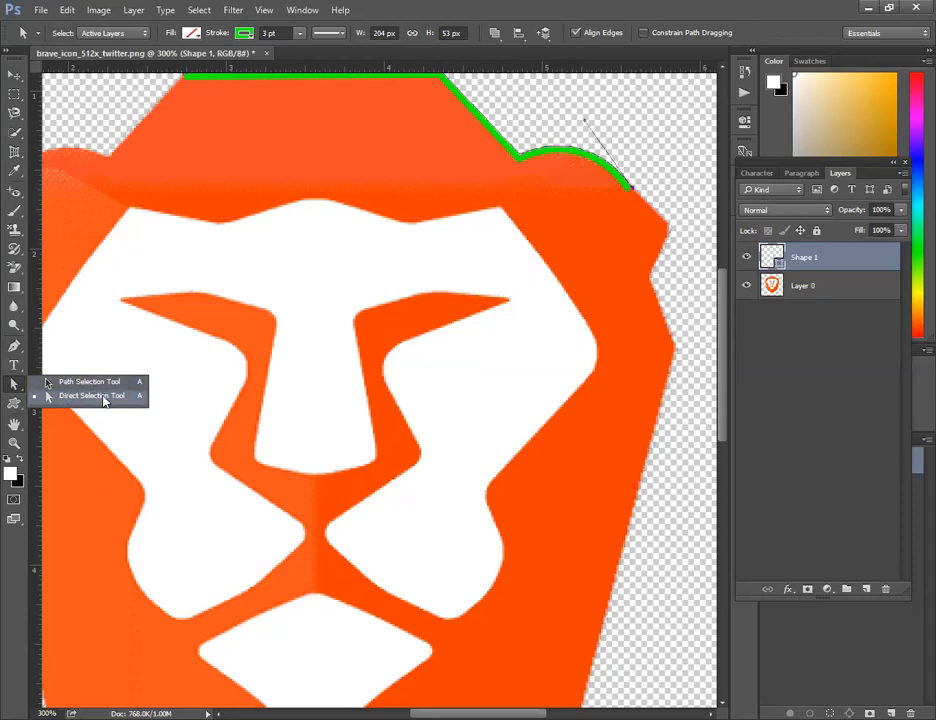
left_click(103, 397)
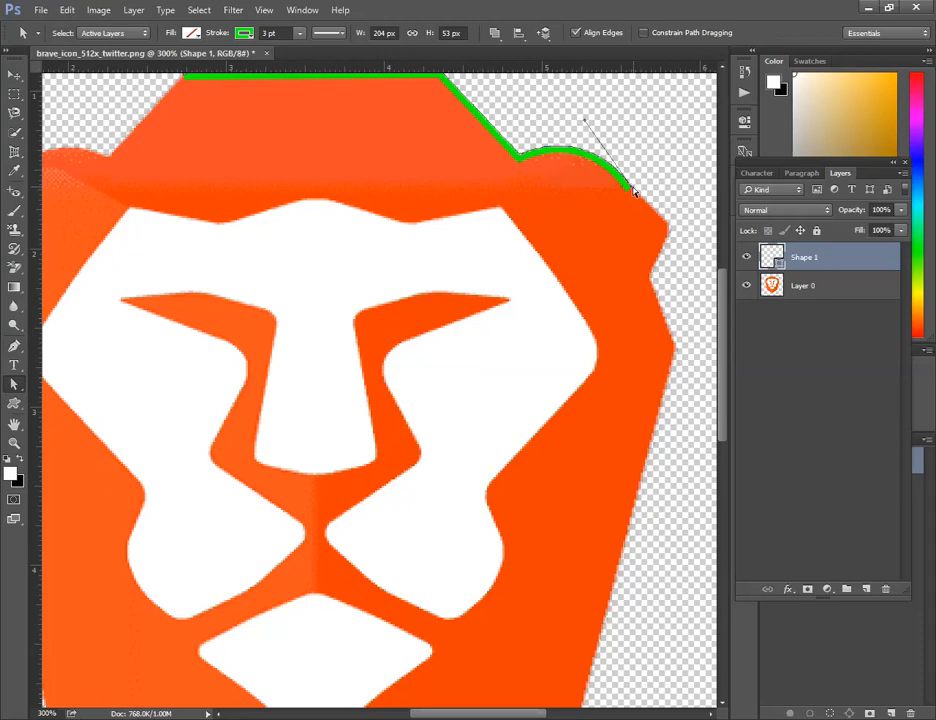
left_click_drag(634, 192, 640, 191)
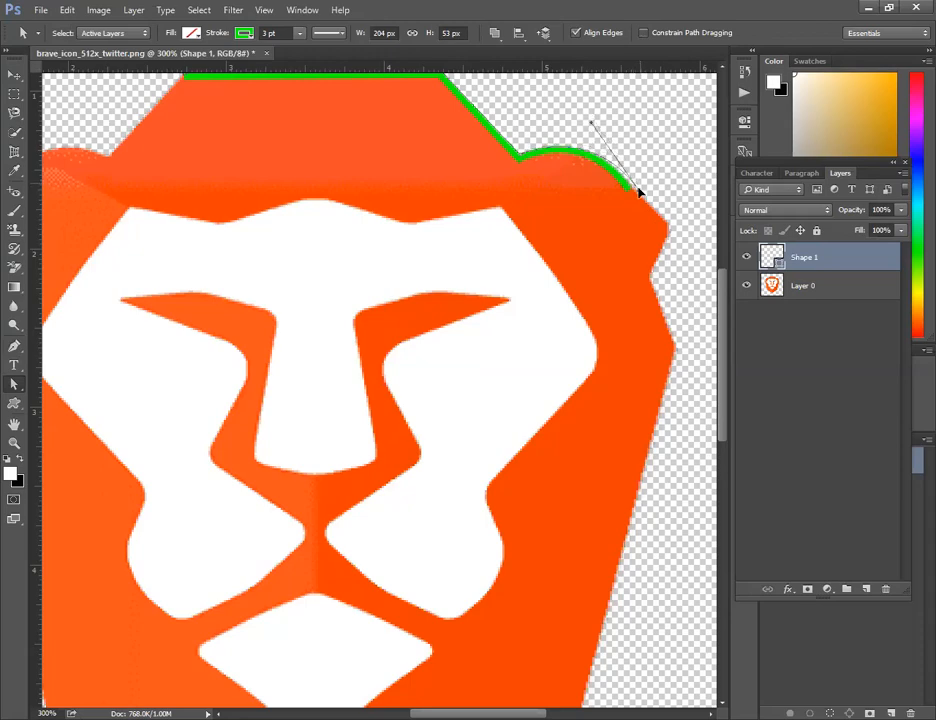
left_click_drag(640, 191, 637, 192)
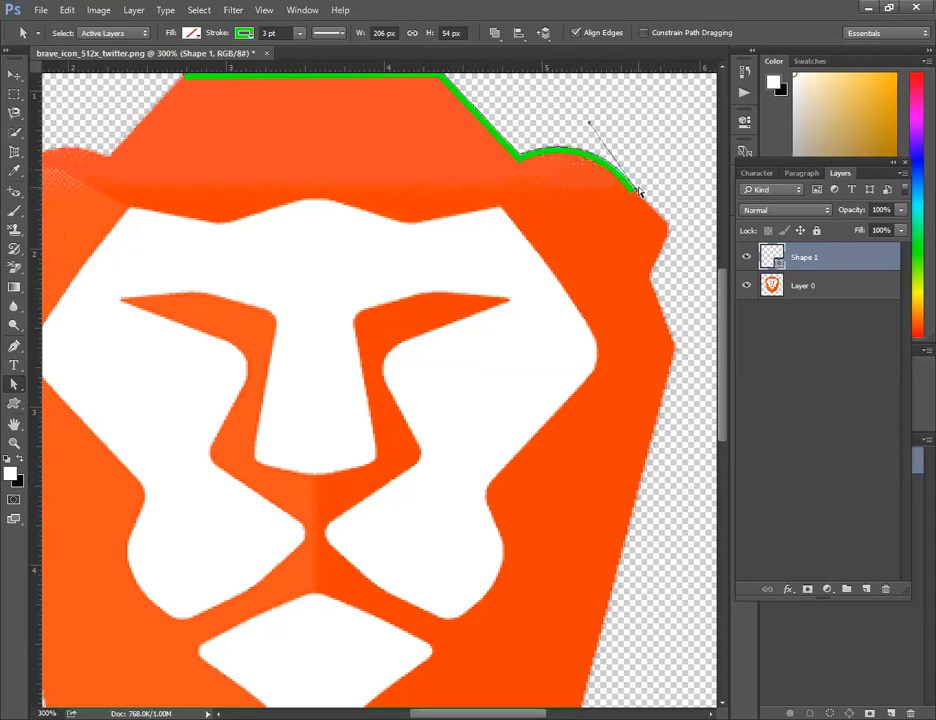
Step: Continue the Pen outline from the right ear's curve through the corner and notch below it to the cheek corner
key("p")
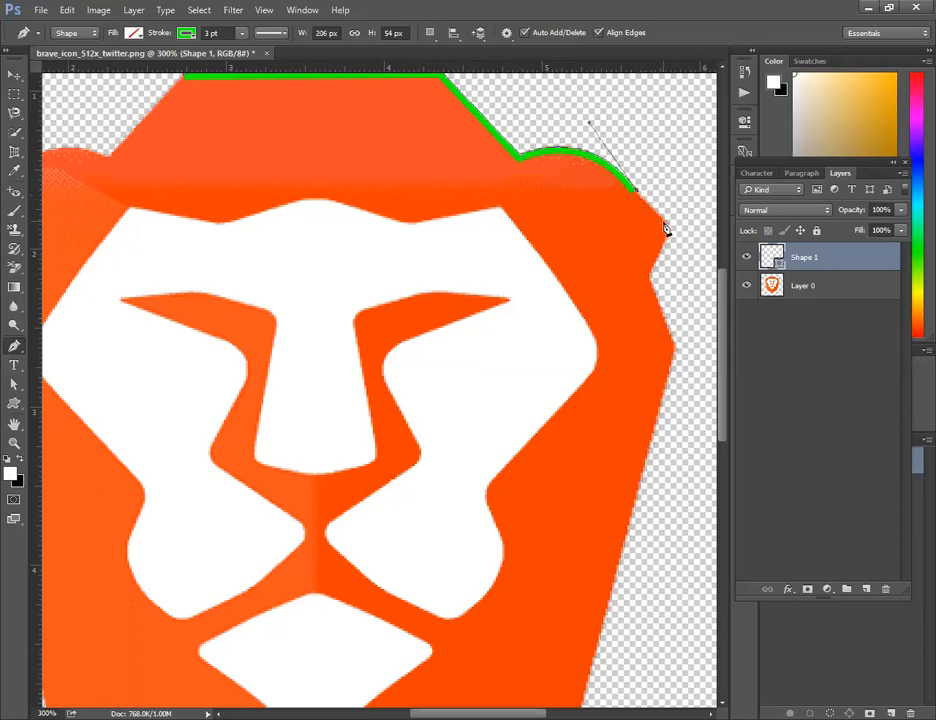
left_click(663, 227)
left_click(649, 273)
left_click(673, 352)
Step: Extend the outline straight down the right side of the lion's head to where the lower jaw begins to curve
key("ctrl+minus")
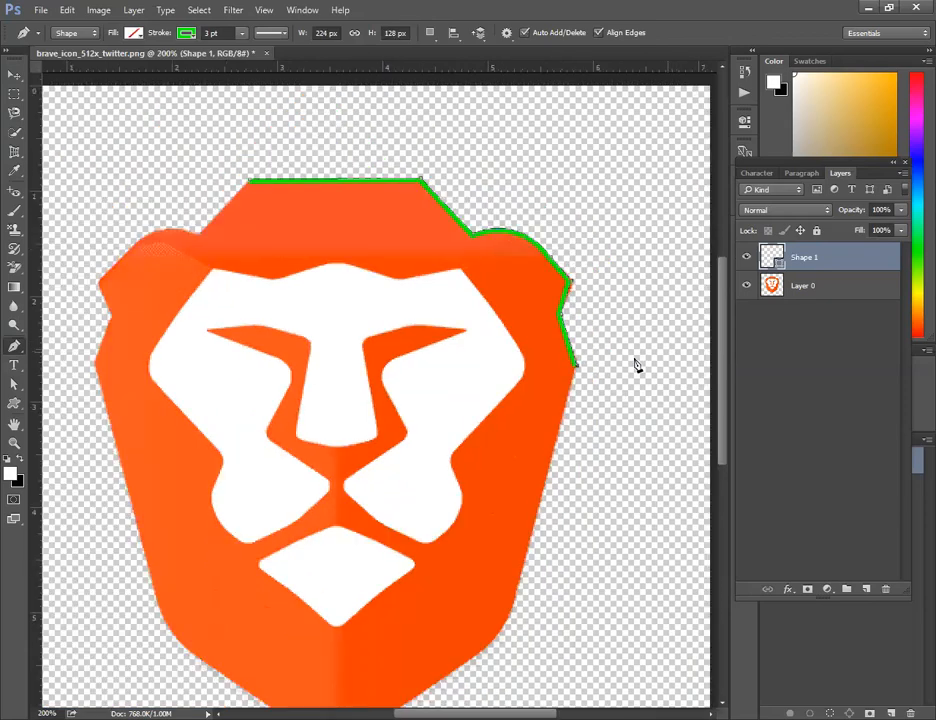
left_click(511, 602)
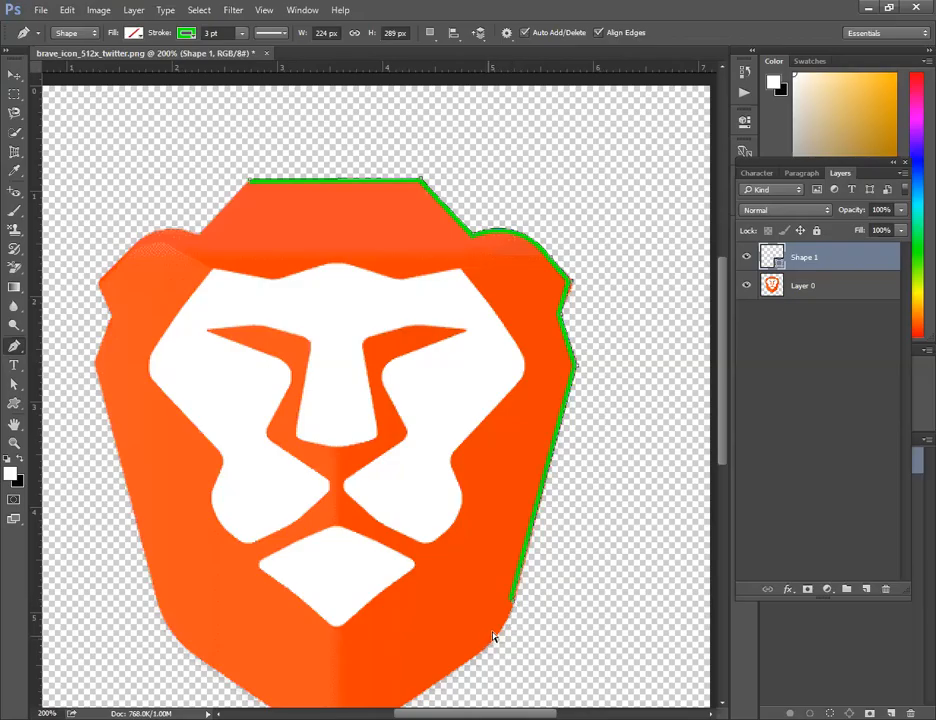
key("ctrl+z")
left_click(515, 598)
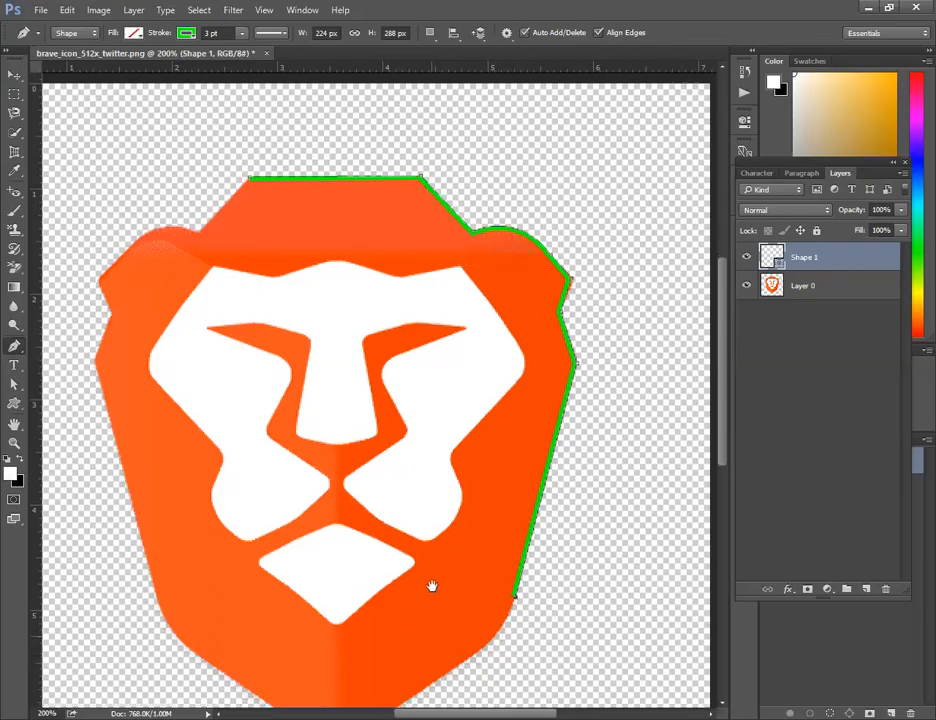
Step: Curve the outline around the lower right jaw and remove the outgoing handle from its end anchor
scroll(440, 530, "down", 3)
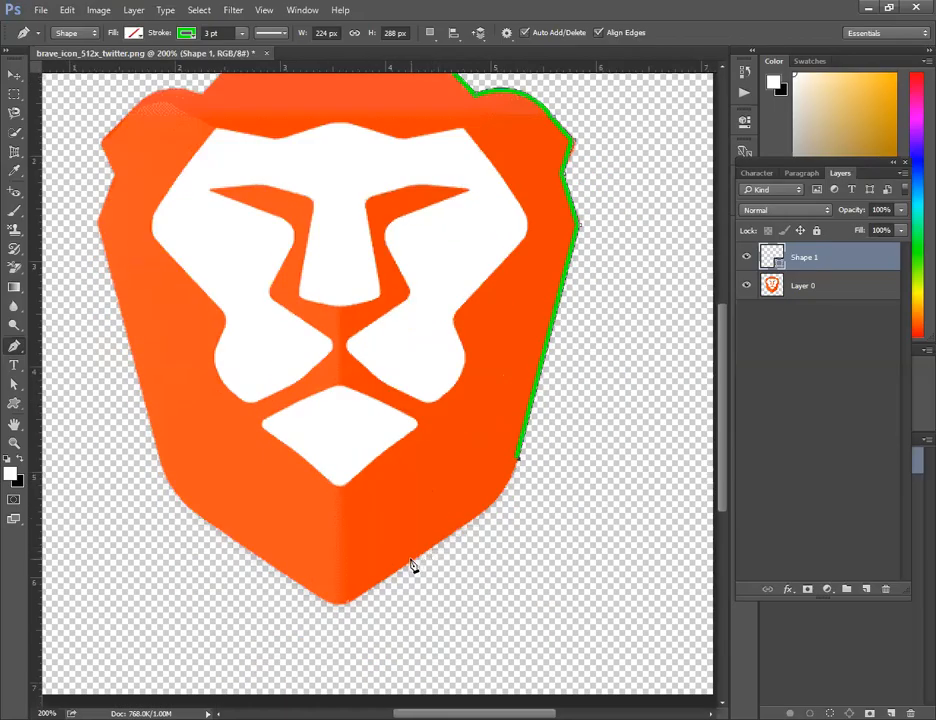
left_click_drag(411, 558, 307, 616)
key("ctrl+z")
left_click_drag(465, 527, 426, 535)
left_click(465, 527)
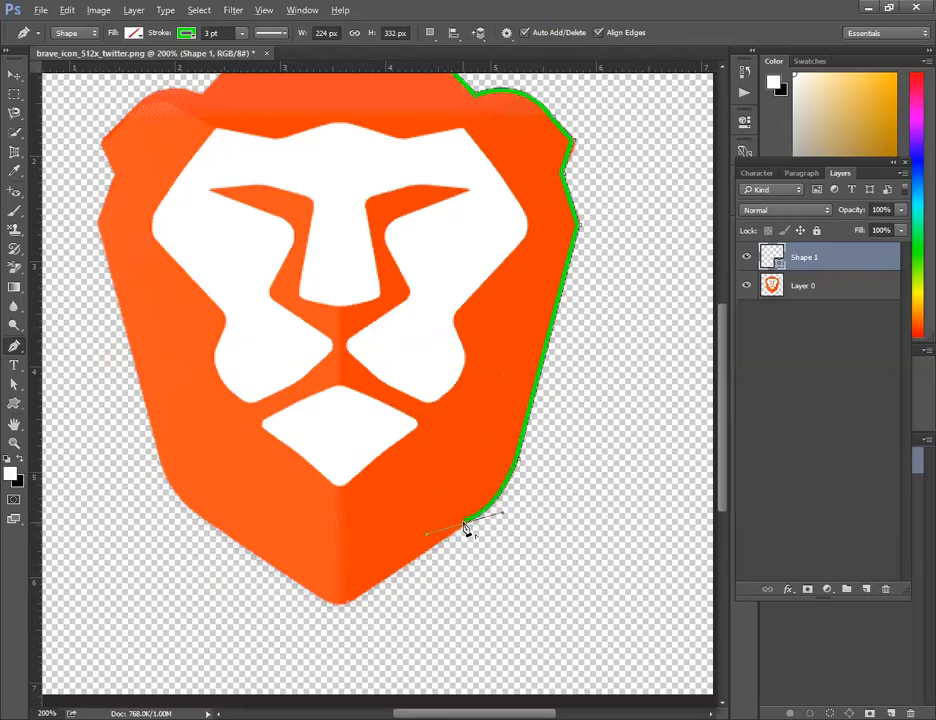
Step: Trace the outline down to the chin, round the chin's tip, and continue straight up to the lower left jaw
left_click(381, 578)
left_click(356, 594)
left_click(309, 591)
left_click(198, 510)
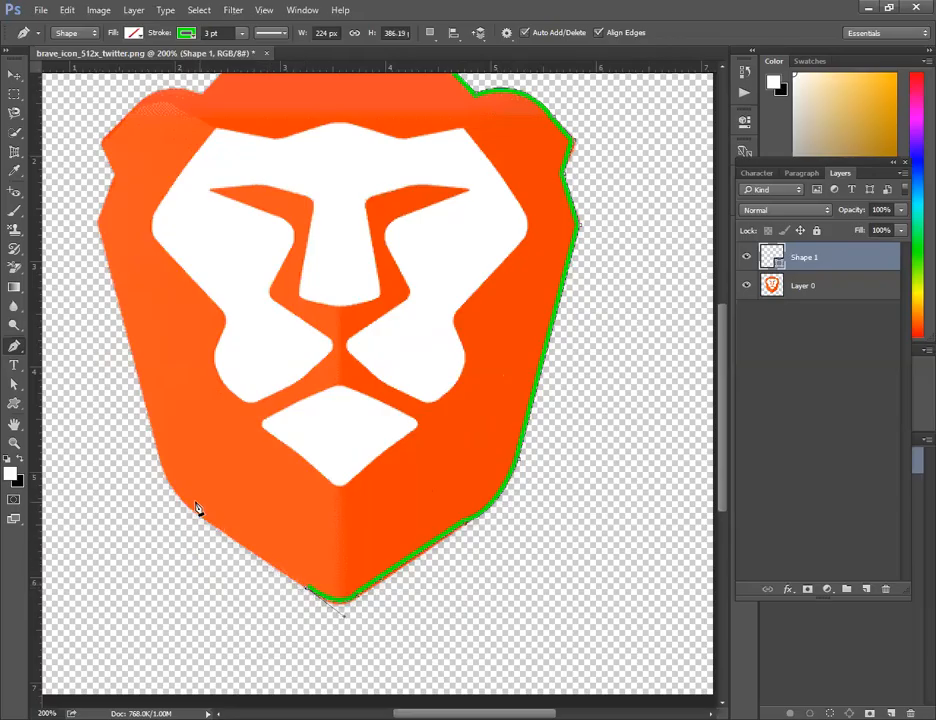
Step: Curve the outline around the lower left jaw and trace the left side up through the notch to the ear's corner
left_click(163, 464)
left_click(159, 455)
left_click(101, 240)
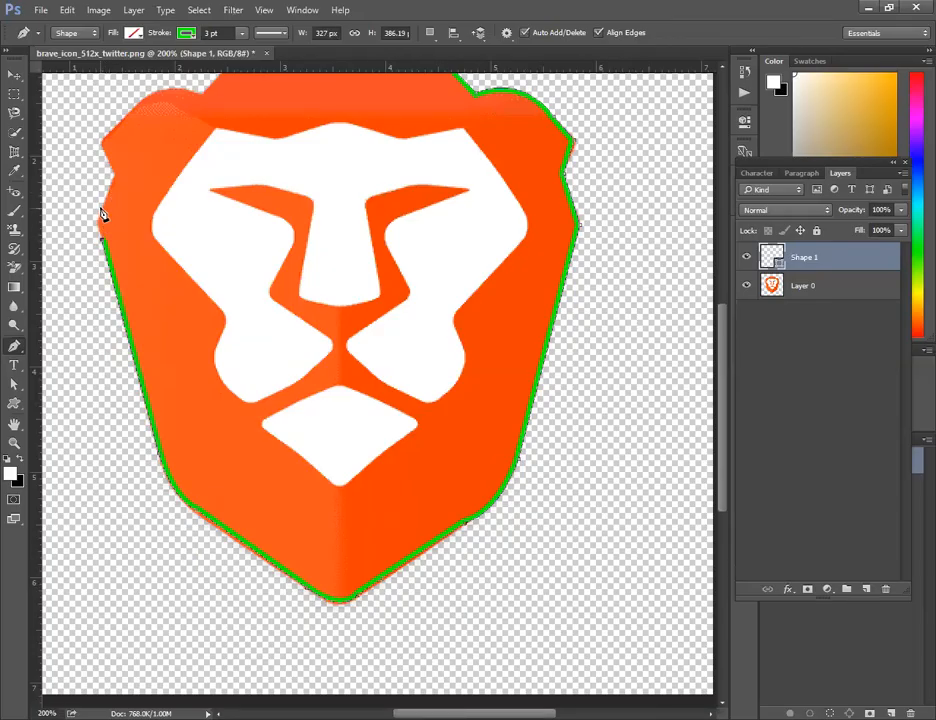
left_click(101, 213)
left_click(104, 147)
key("alt")
Step: Curve the outline over the left ear and close the path at the starting anchor on the flat top edge
left_click_drag(141, 224, 142, 347)
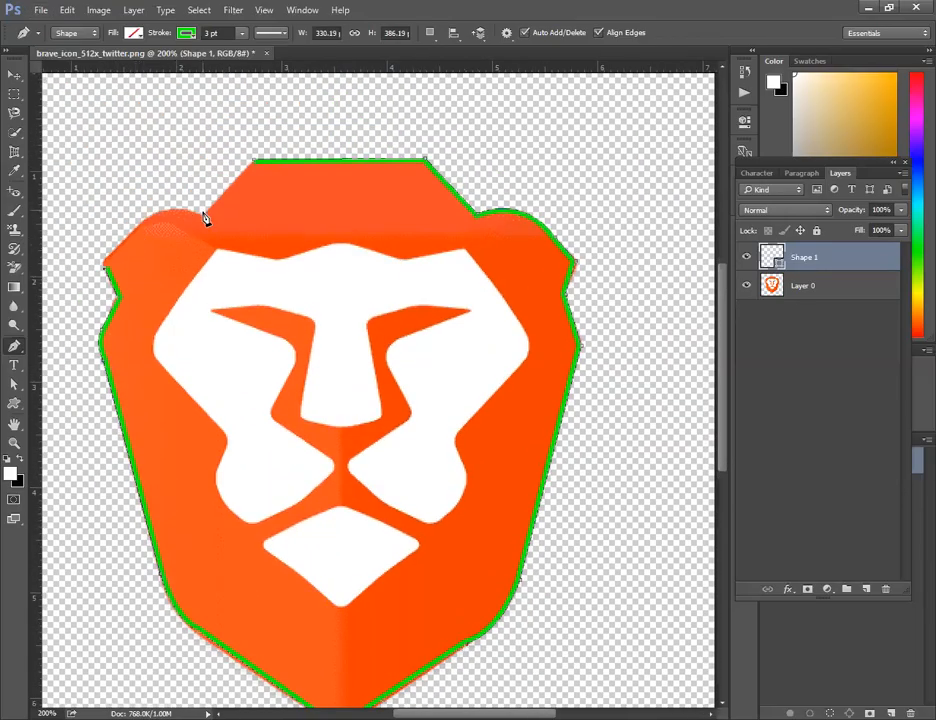
left_click_drag(201, 216, 258, 236)
key("ctrl+z")
left_click_drag(207, 231, 255, 255)
left_click(204, 215, "alt")
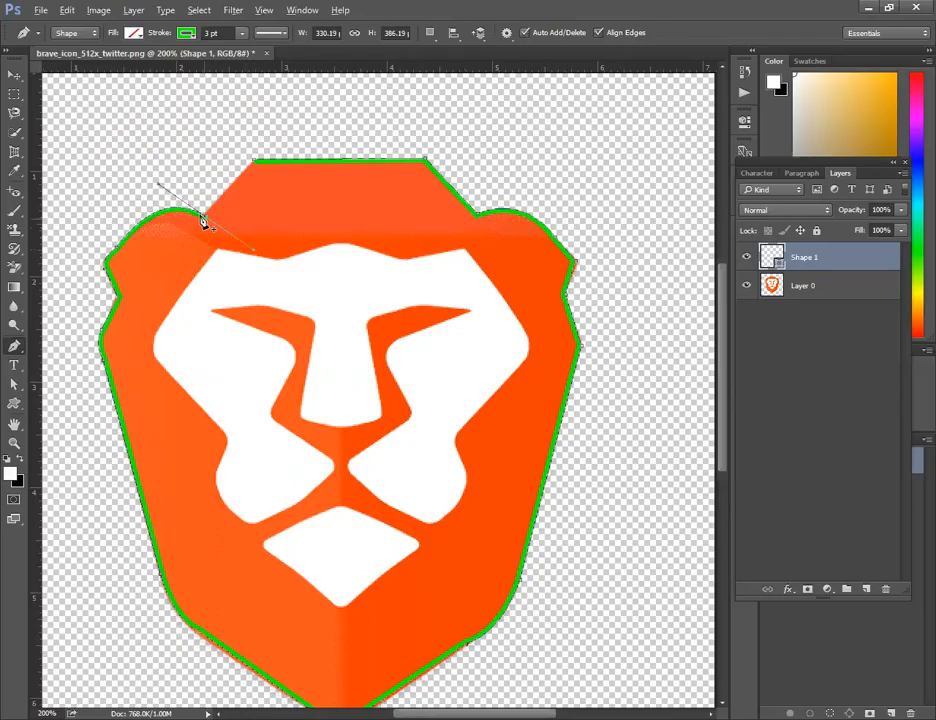
left_click(256, 166)
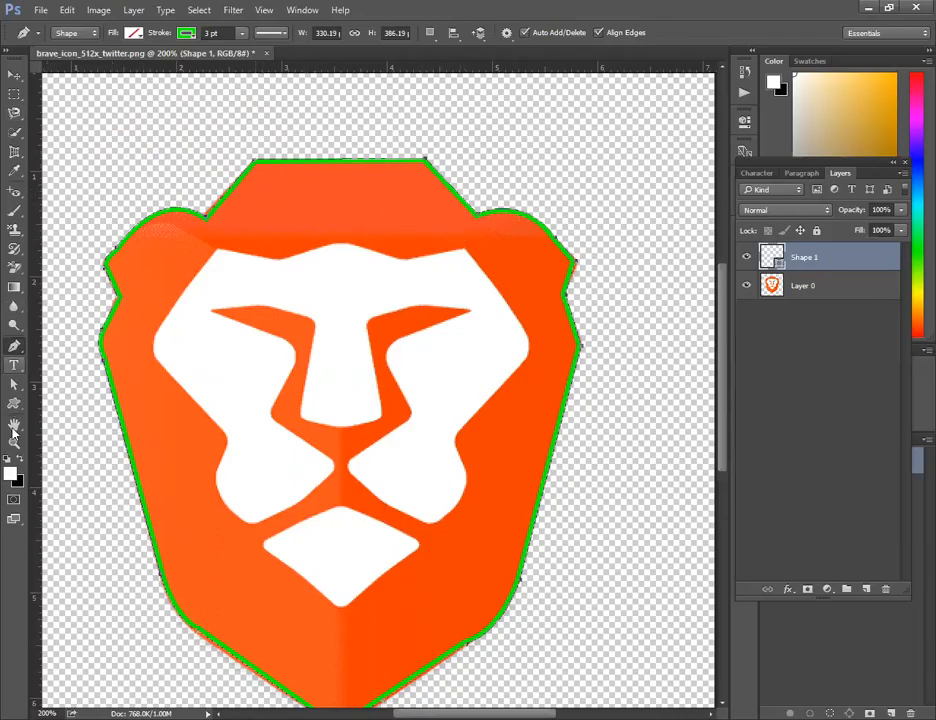
Step: Adjust the outline's anchor at the lower right jaw with the Direct Selection tool to fit the logo's edge, and deselect the path
left_click(15, 384)
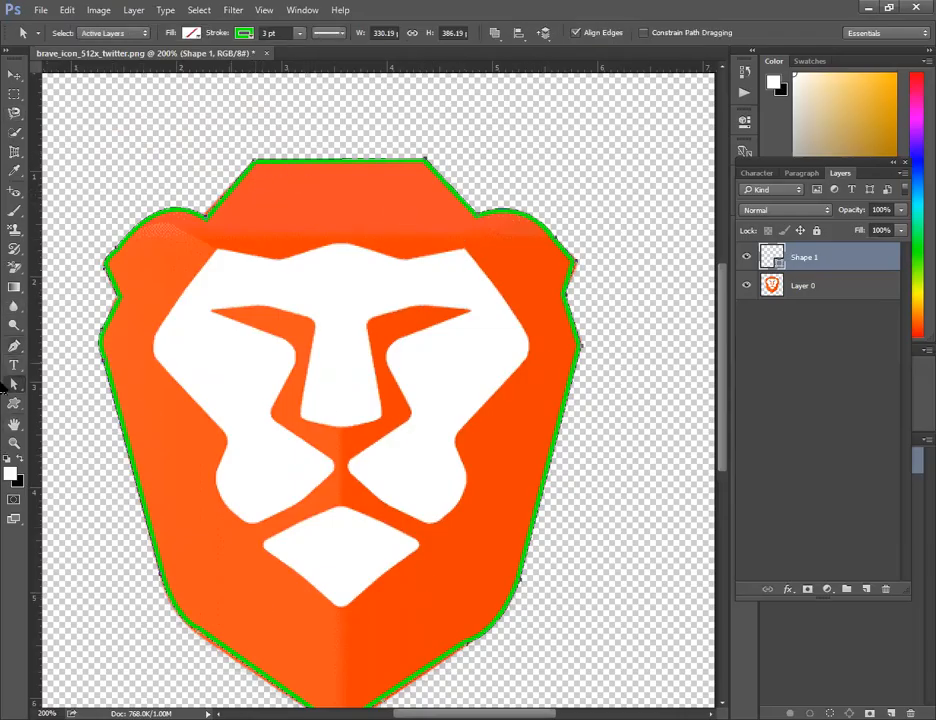
left_click_drag(10, 389, 58, 406)
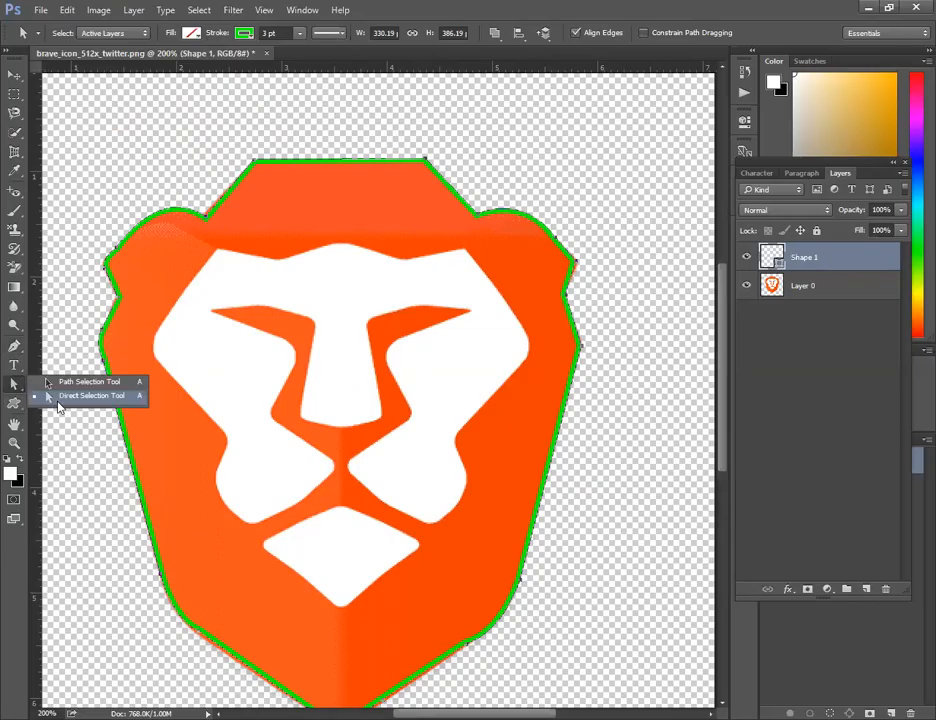
left_click(62, 396)
scroll(470, 470, "down", 3)
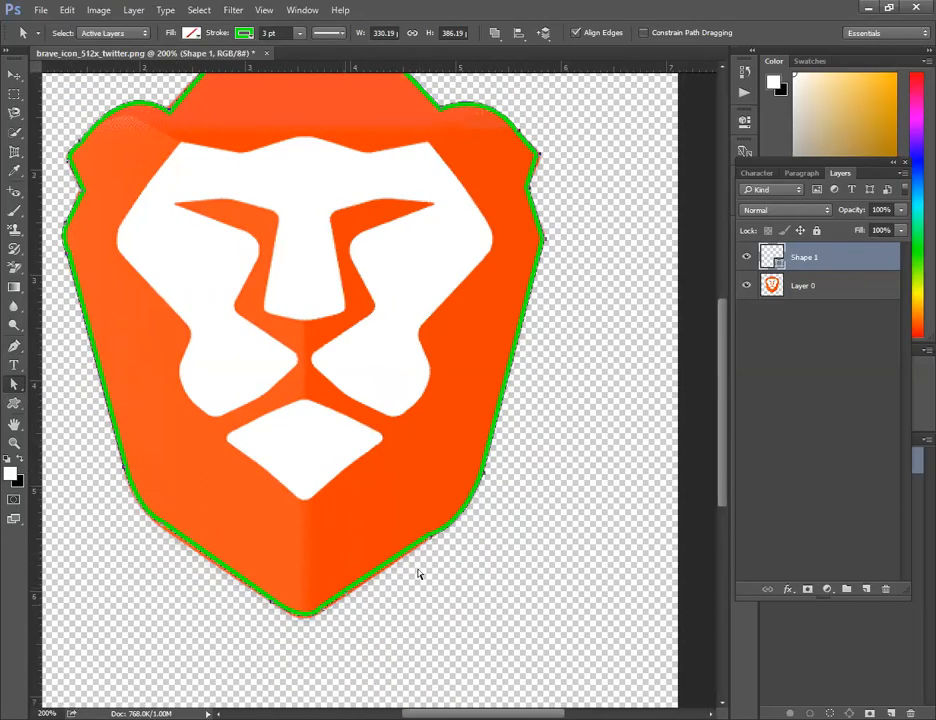
left_click(431, 541)
left_click_drag(431, 541, 468, 522)
left_click(527, 326)
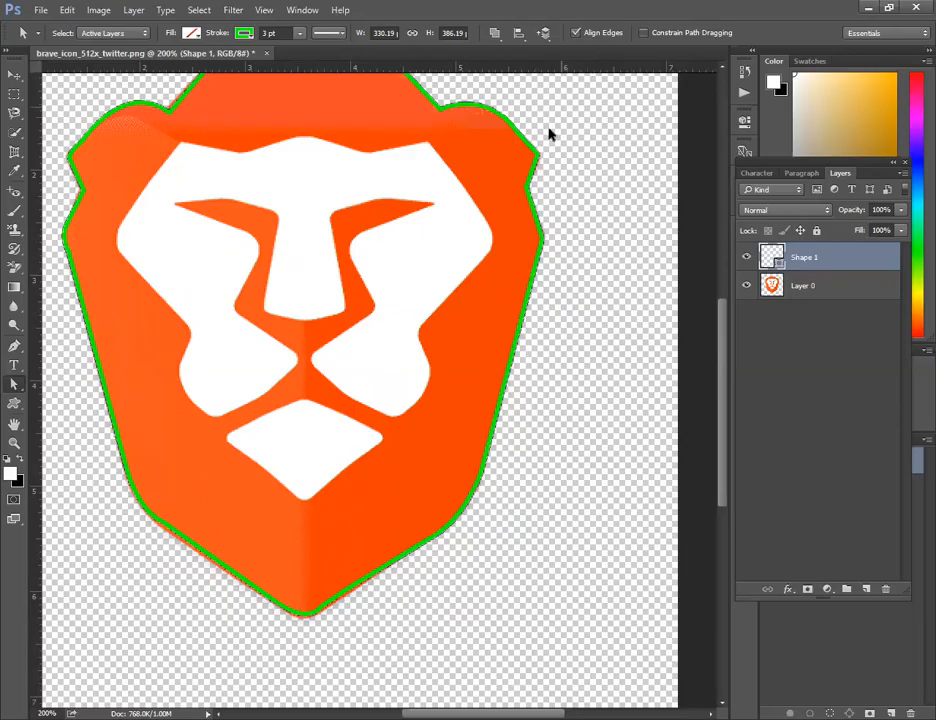
Step: Above Layer 0, start a new Pen shape along the white face's left edge, from its upper corner around the cheek to the inward bend
key("ctrl+minus")
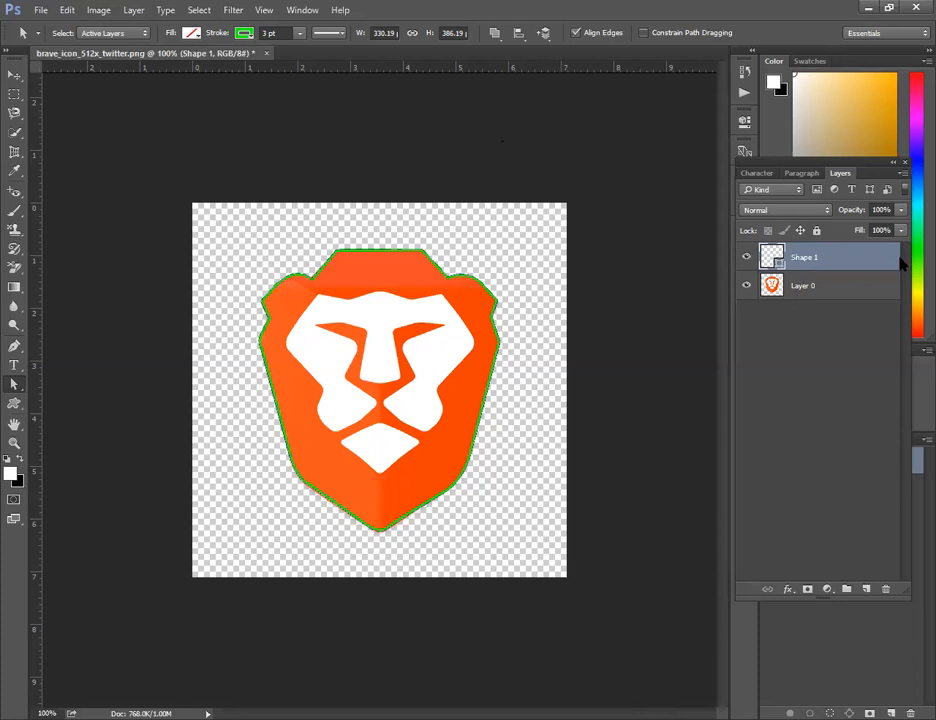
left_click(833, 285)
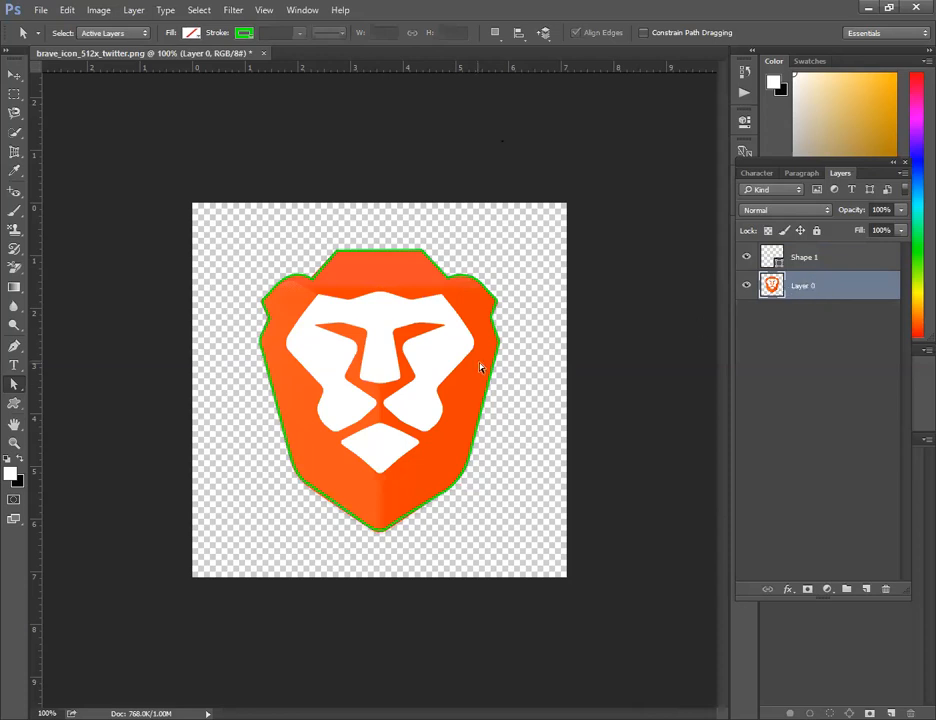
key("p")
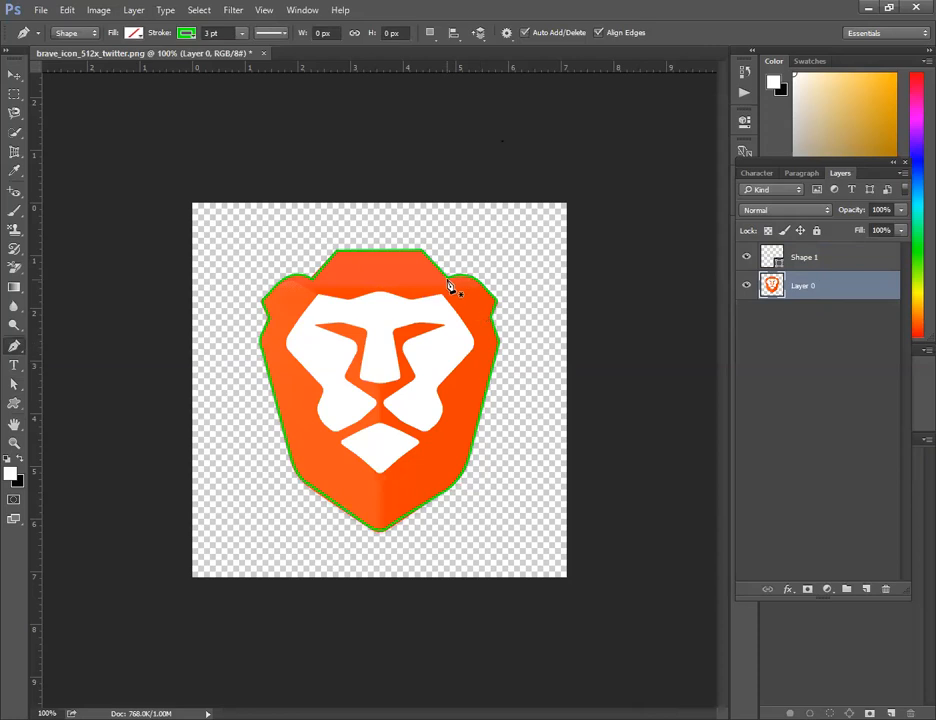
key("ctrl+plus")
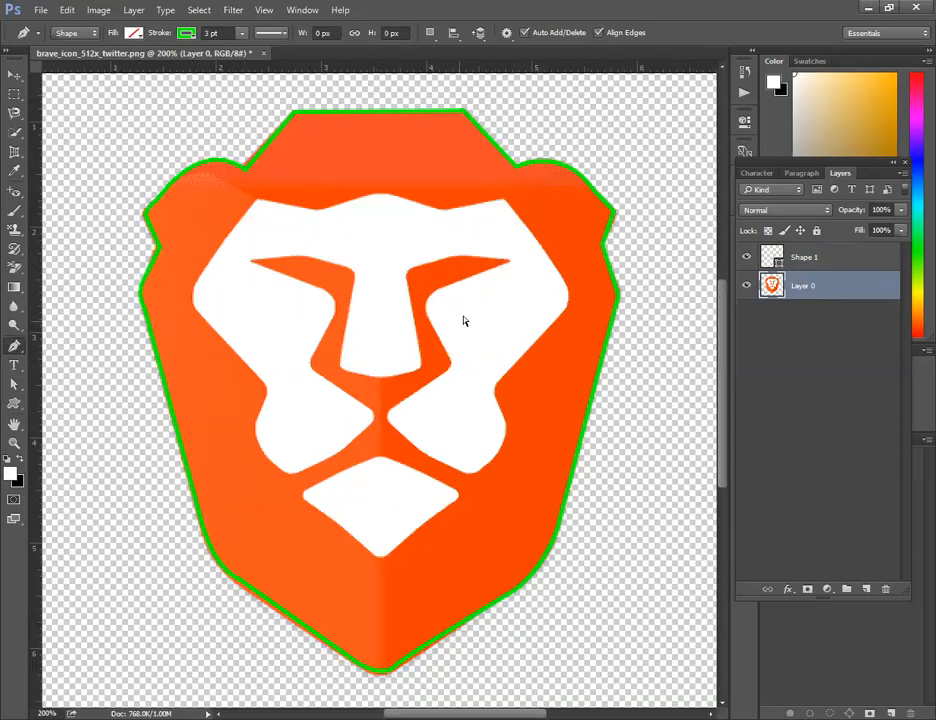
key("ctrl+plus")
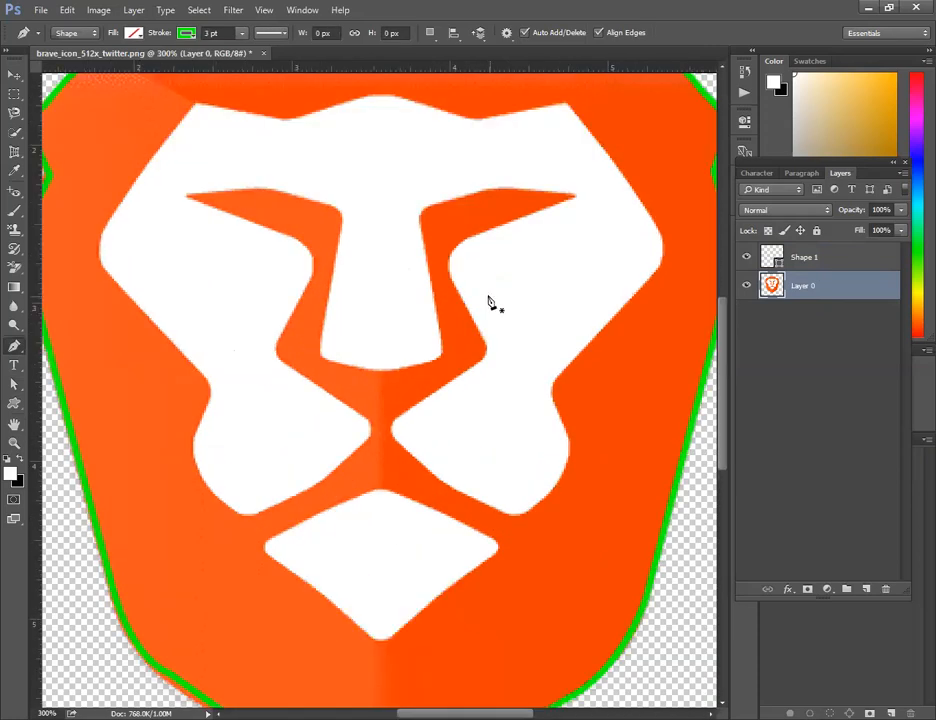
scroll(452, 285, "up", 3)
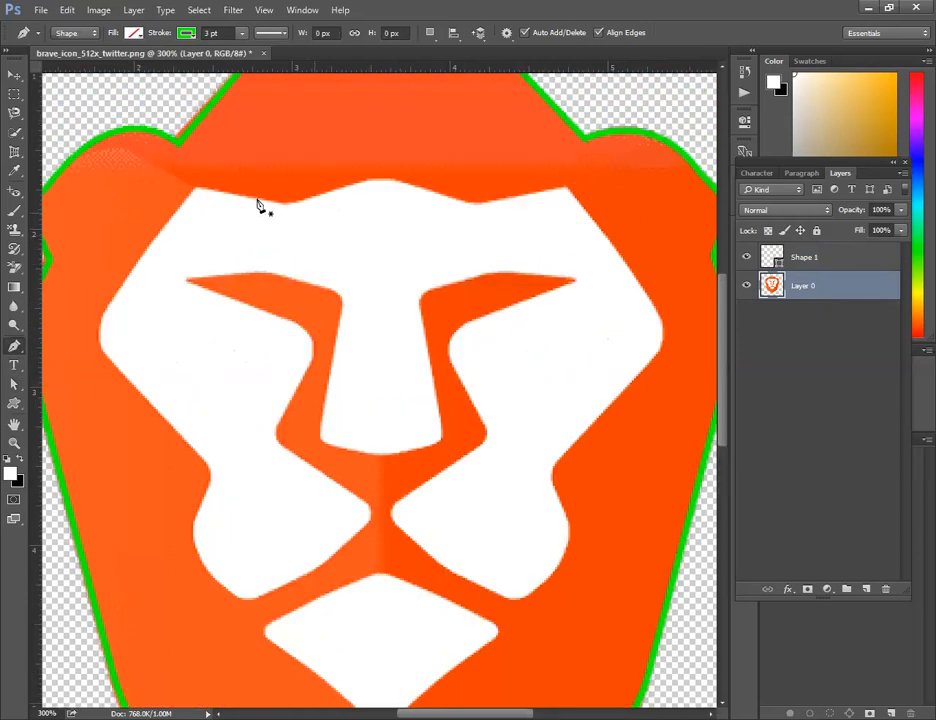
left_click(198, 189)
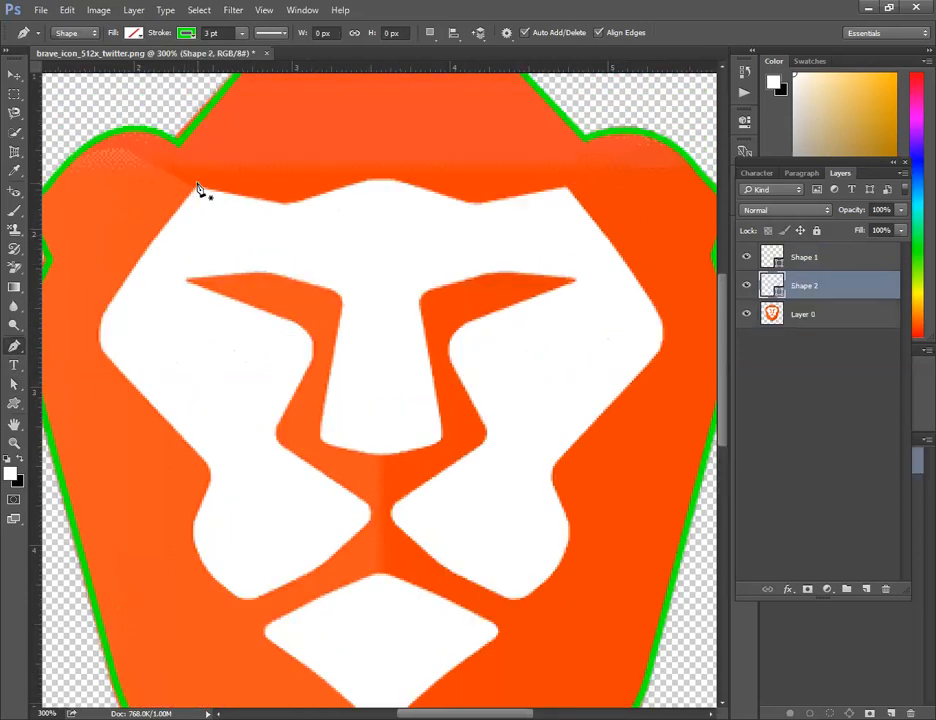
left_click(104, 305)
left_click_drag(122, 372, 162, 401)
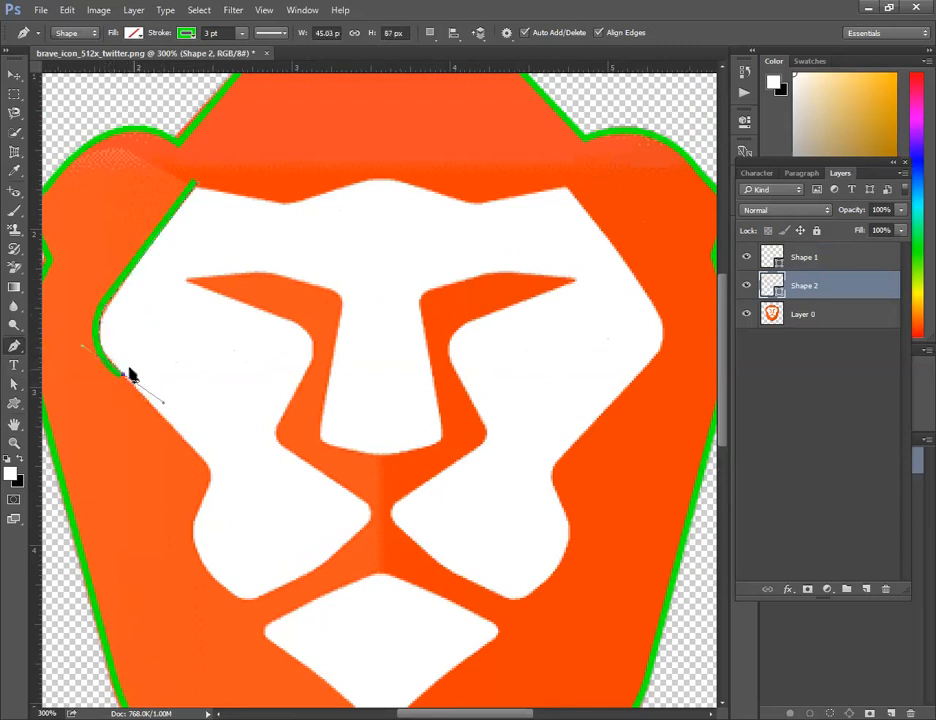
left_click(123, 374, "alt")
left_click(197, 452)
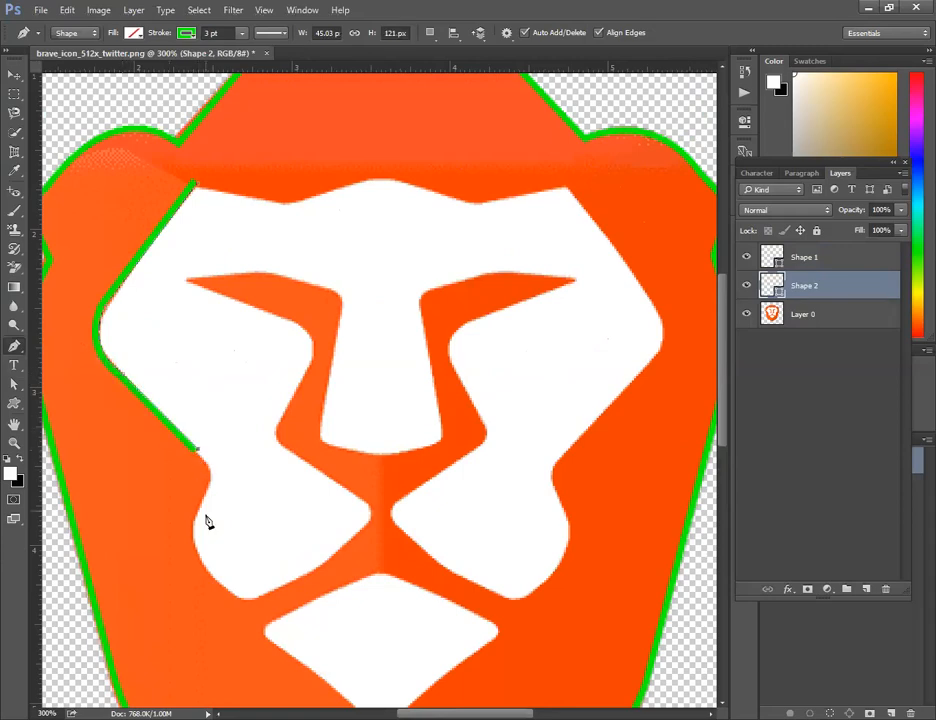
mouse_move(196, 514)
left_mouse_down()
mouse_move(161, 552)
mouse_move(165, 562)
left_mouse_up()
left_click(197, 515)
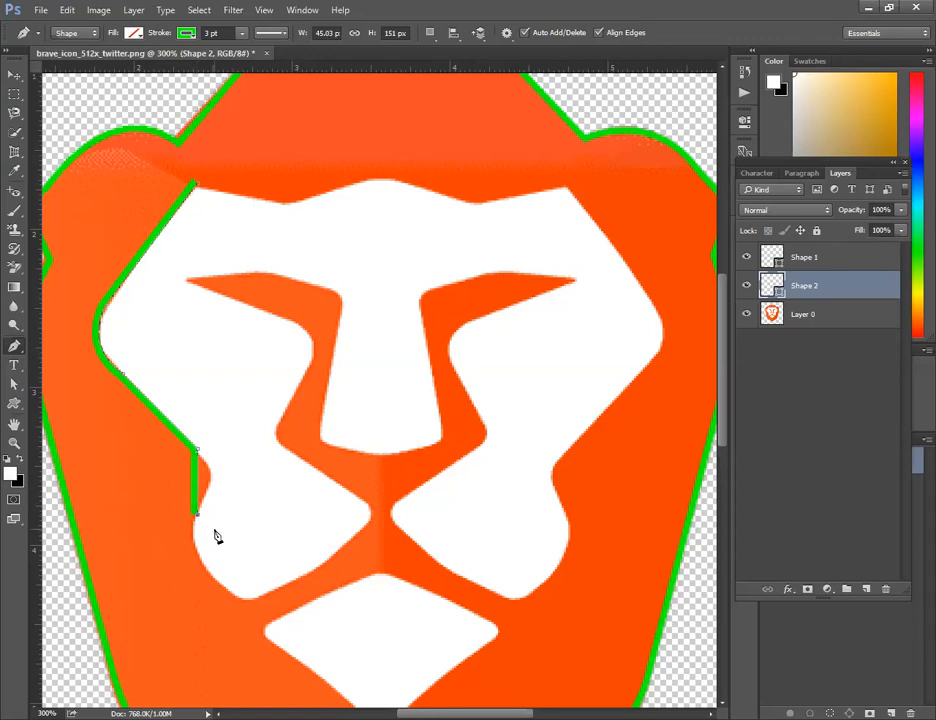
key("ctrl+z")
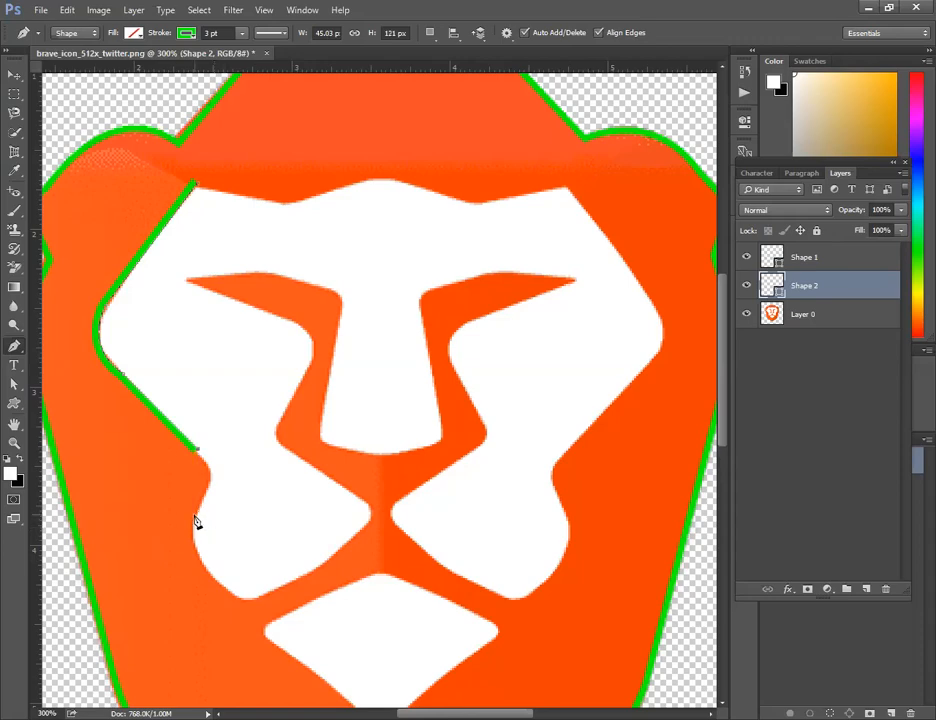
Step: Continue the white face's outline with a curve around the inward bend and another around the left side of the muzzle
left_click_drag(196, 515, 171, 553)
key("alt")
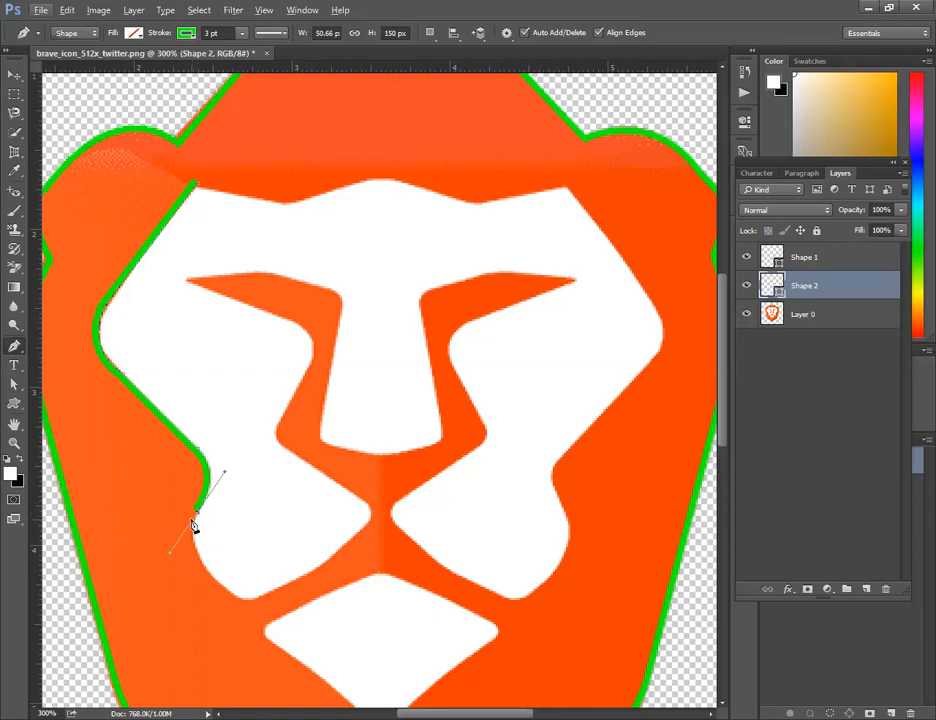
left_click(217, 579)
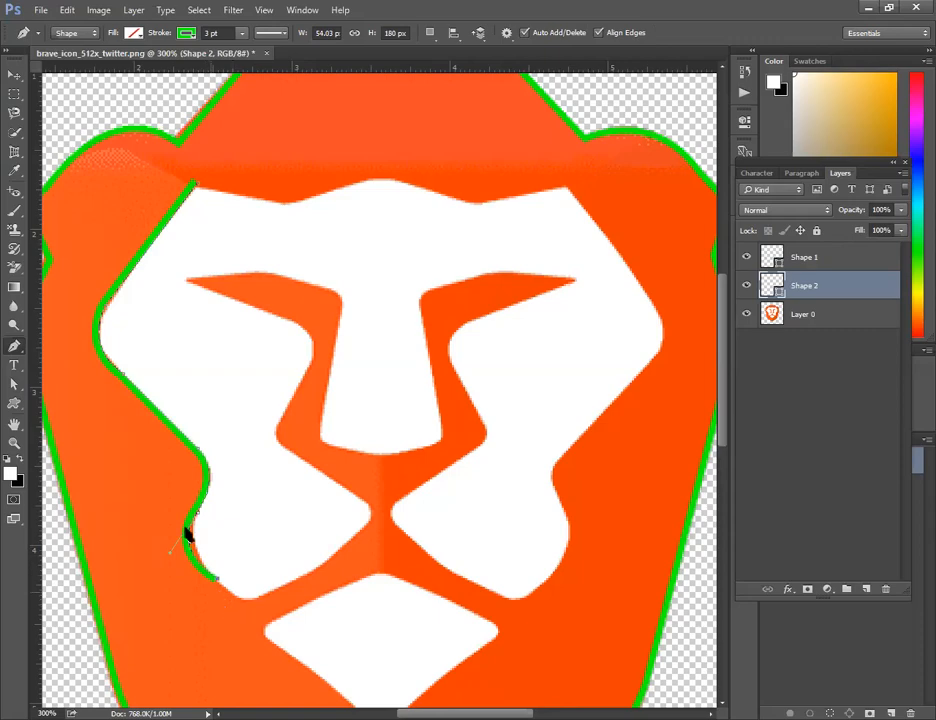
key("ctrl+z")
key("alt")
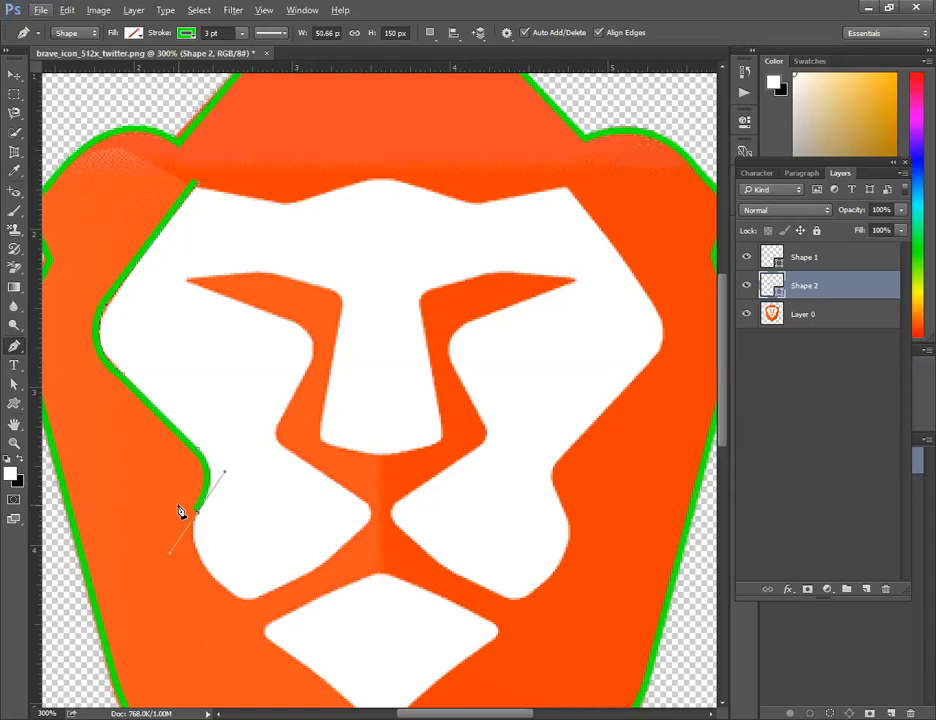
key("alt")
left_click(197, 511, "alt")
left_click(227, 591)
left_click_drag(229, 590, 268, 622)
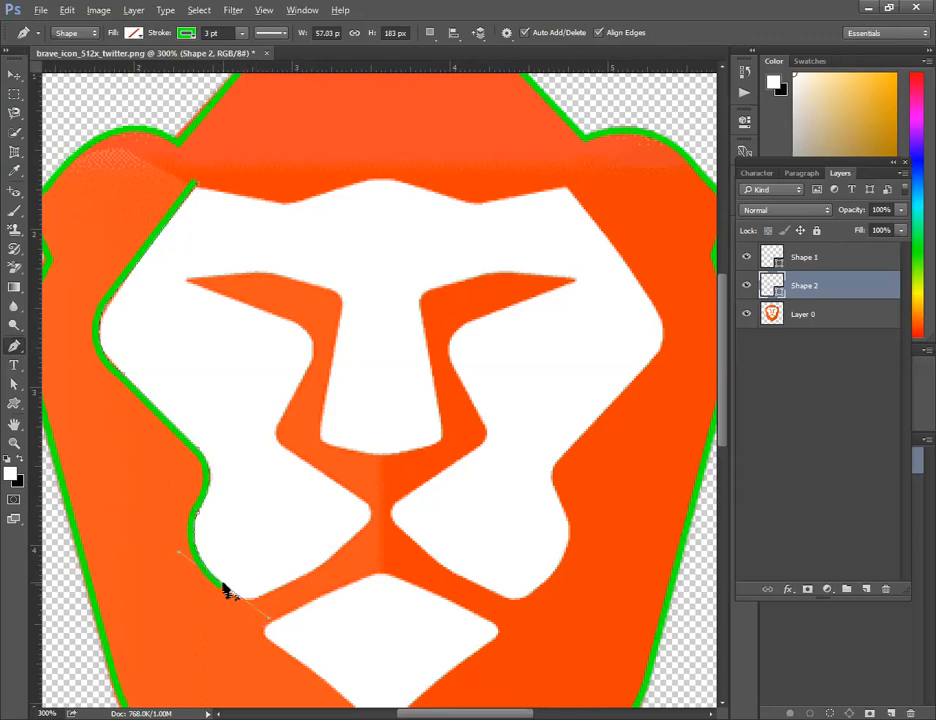
Step: Trace the left half of the muzzle along its lower edge and around its inner tip beside the centre line
left_click(229, 590, "alt")
mouse_move(287, 581)
left_mouse_down()
mouse_move(349, 554)
mouse_move(331, 549)
left_mouse_up()
left_click(367, 513)
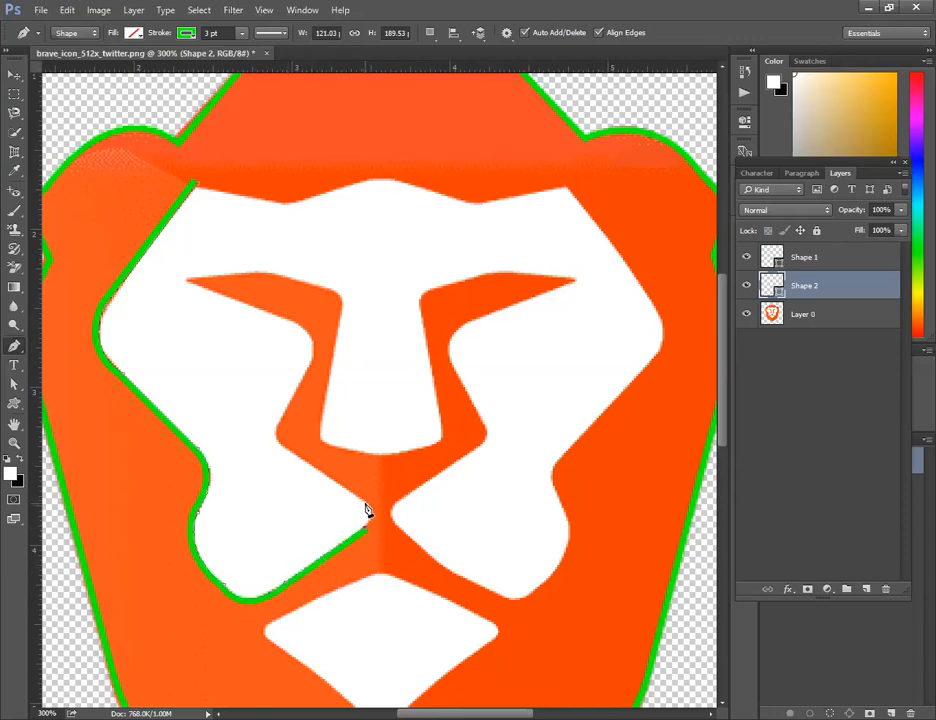
left_click_drag(352, 497, 329, 483)
Step: Continue the outline from the left muzzle's inner tip up beside the nose and around the curve under the left eye
left_click(284, 432)
left_click_drag(303, 394, 302, 388)
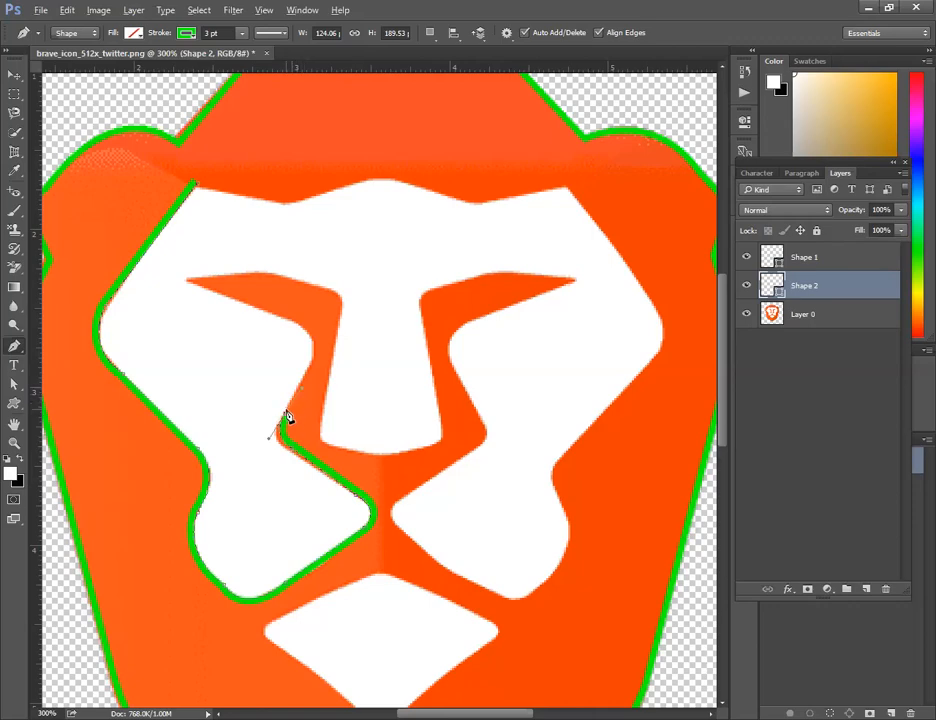
left_click(313, 362)
left_click_drag(286, 320, 240, 299)
key("alt")
key("alt")
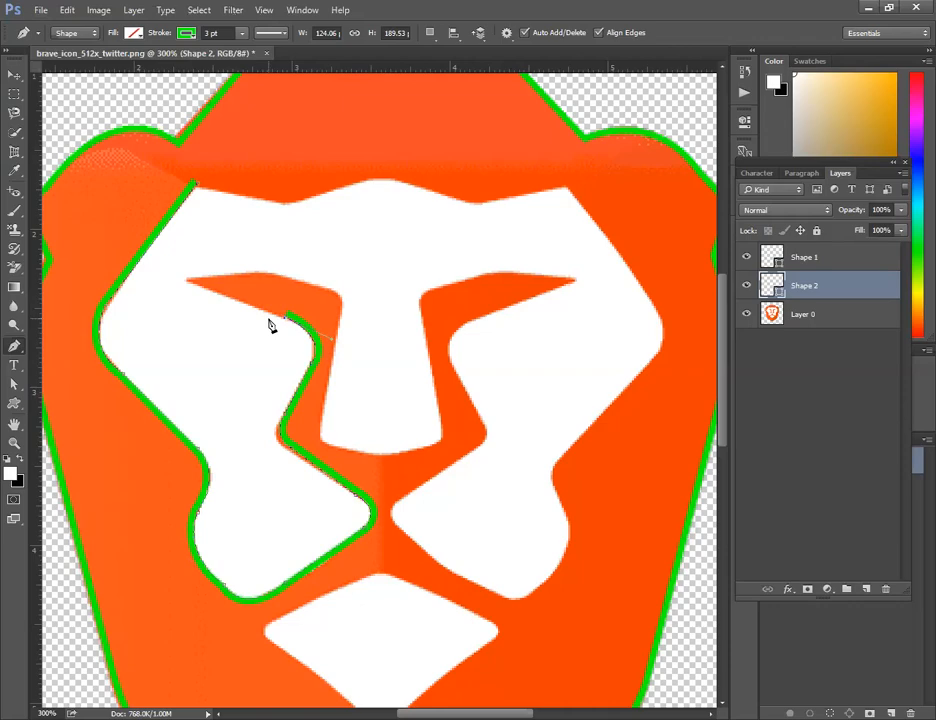
Step: Outline the left eye to its outer tip and back along its upper edge, rounding the inner corner into the nose bridge
left_click(190, 281)
left_click_drag(320, 289, 391, 316)
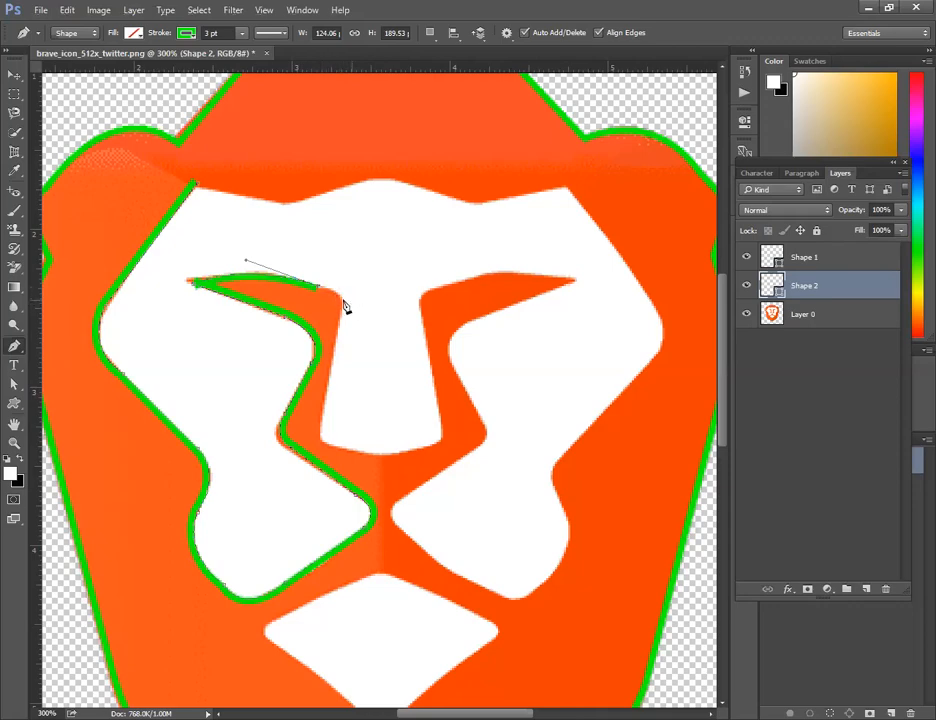
left_click_drag(339, 326, 327, 373)
left_click(338, 330, "alt")
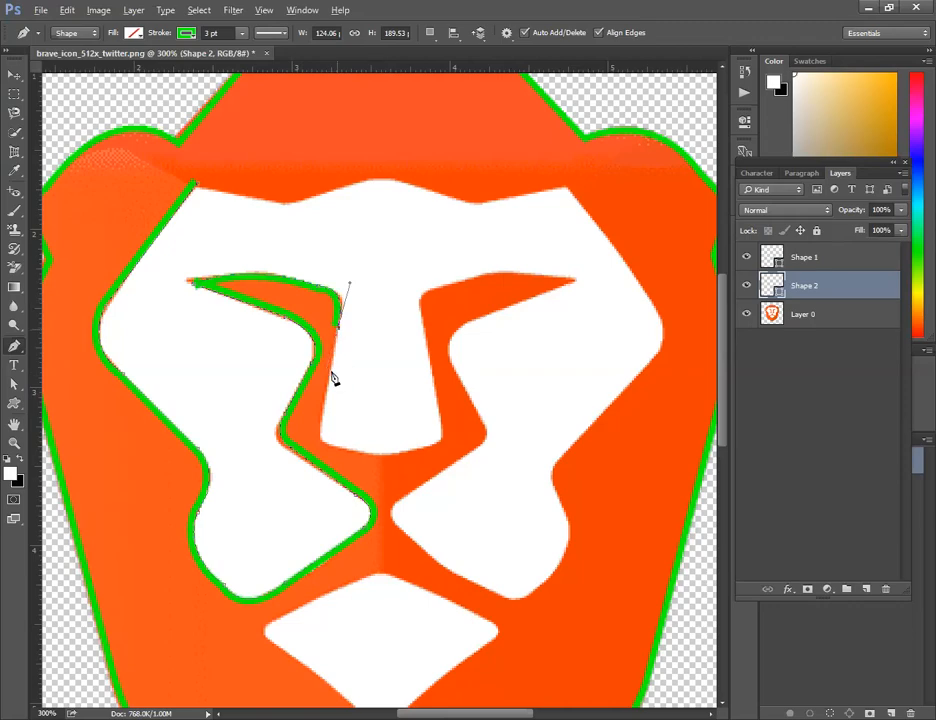
Step: Trace down the left side of the nose, across its curved bottom edge and around its lower right corner
left_click(321, 421)
left_click_drag(383, 451, 469, 449)
left_click(382, 452, "alt")
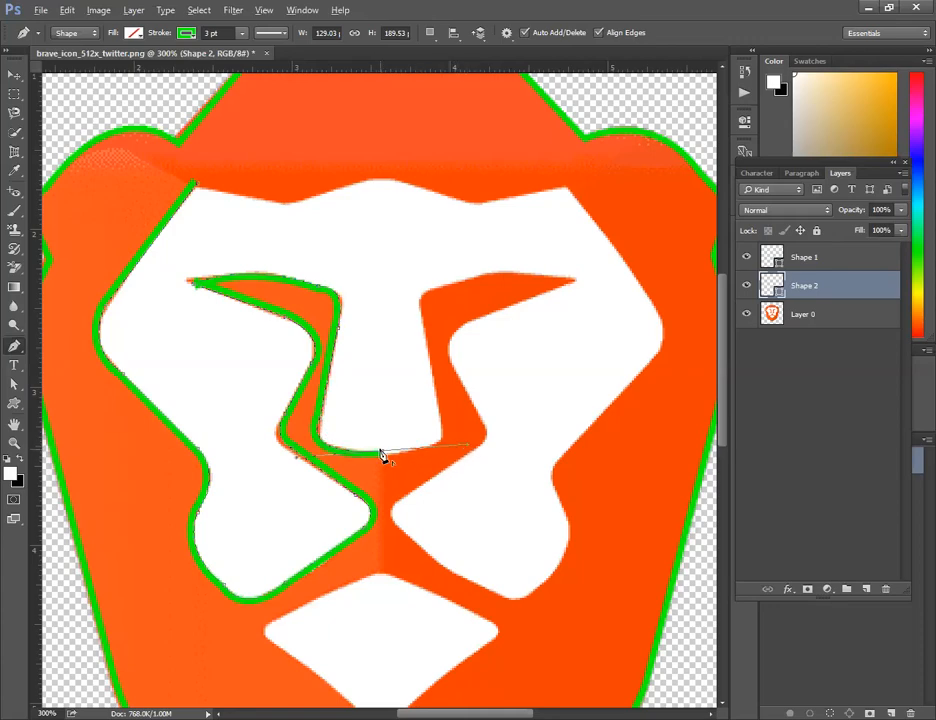
left_click(428, 448)
left_click(437, 409, "alt")
Step: Continue up the nose's right side, around the right eye's inner corner and along its upper edge to the outer tip
left_click(422, 305)
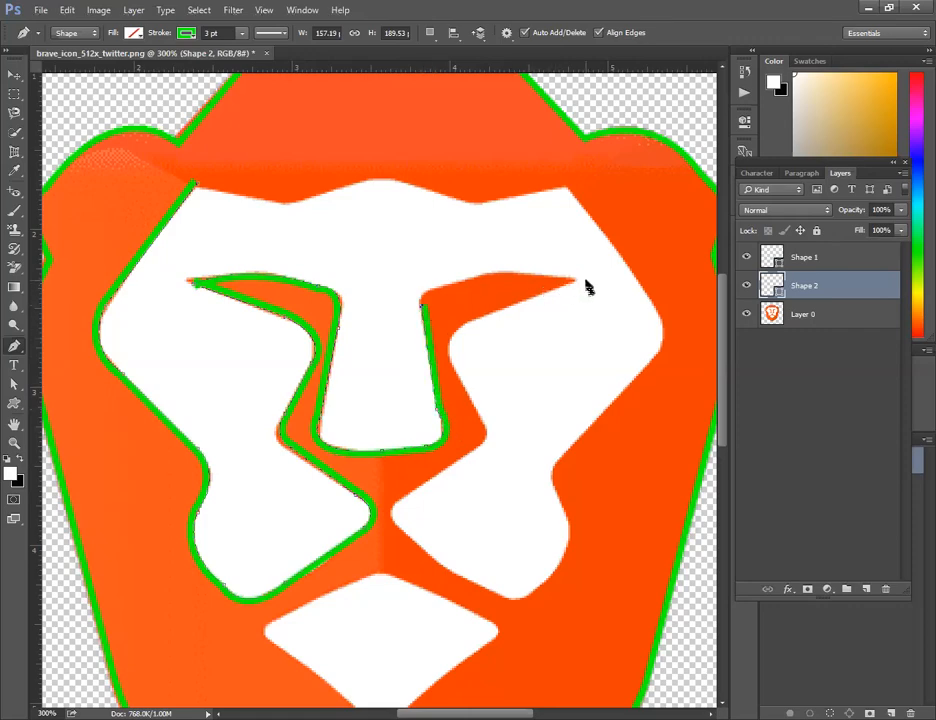
left_click_drag(576, 280, 612, 259)
key("ctrl+z")
mouse_move(431, 296)
left_mouse_down()
mouse_move(472, 280)
mouse_move(445, 286)
left_mouse_up()
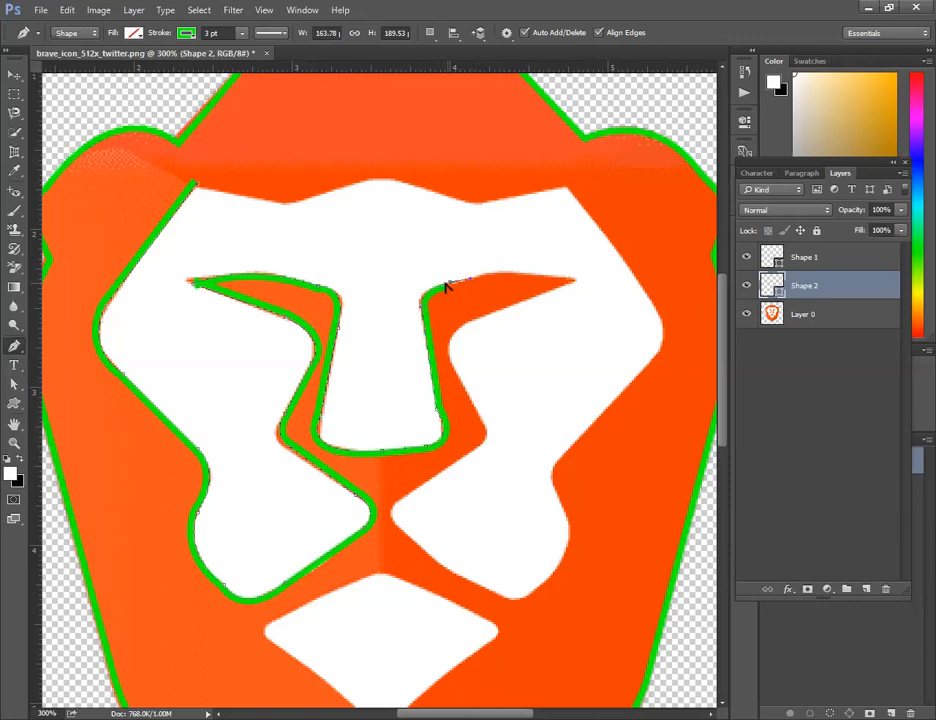
left_click(577, 278)
left_click_drag(590, 288, 637, 294)
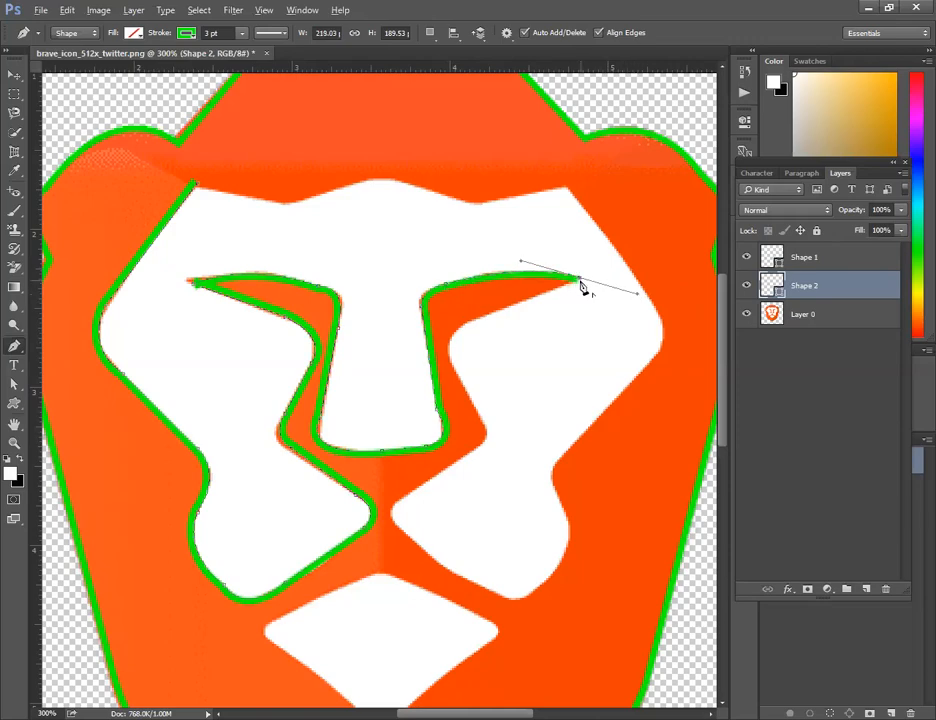
Step: Trace the right eye's lower edge, curve around its inner cheek and run down beside the nose
left_click(464, 324)
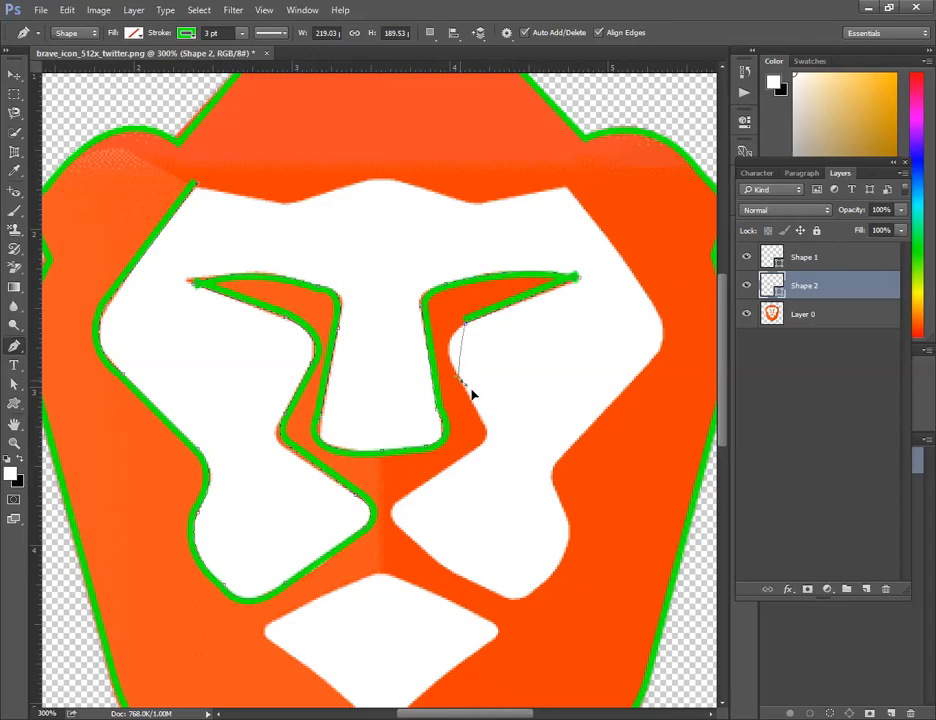
left_click_drag(477, 411, 490, 420)
left_click(461, 381, "alt")
left_click(482, 423)
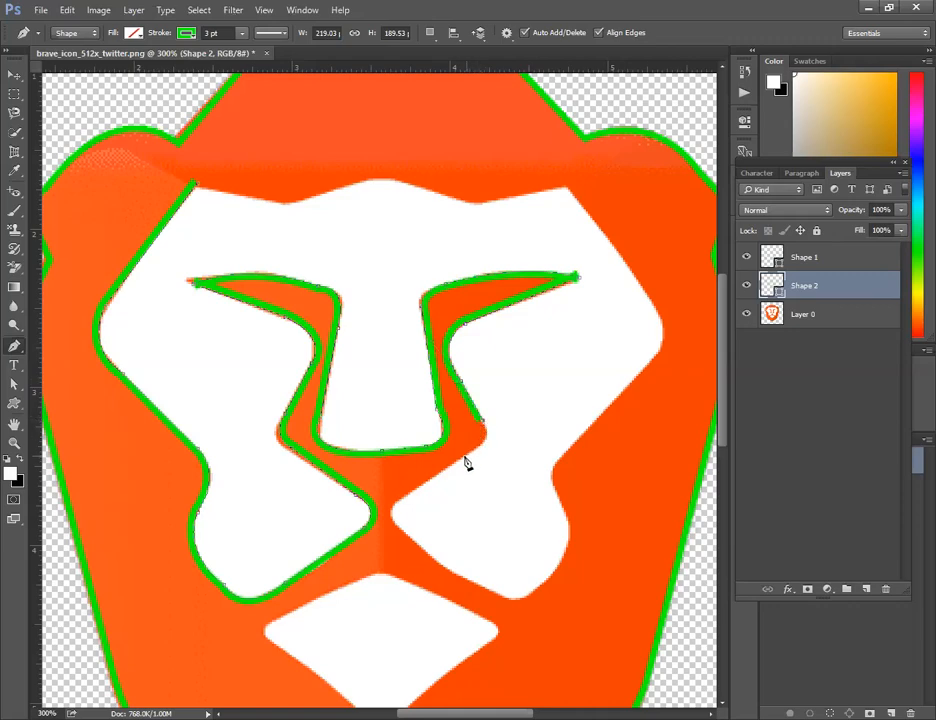
Step: Curve the outline around the bend beside the nose's lower right corner and around the right muzzle's inner tip
left_click_drag(465, 462, 421, 484)
key("ctrl+z")
left_click_drag(450, 467, 407, 497)
left_click(455, 466, "alt")
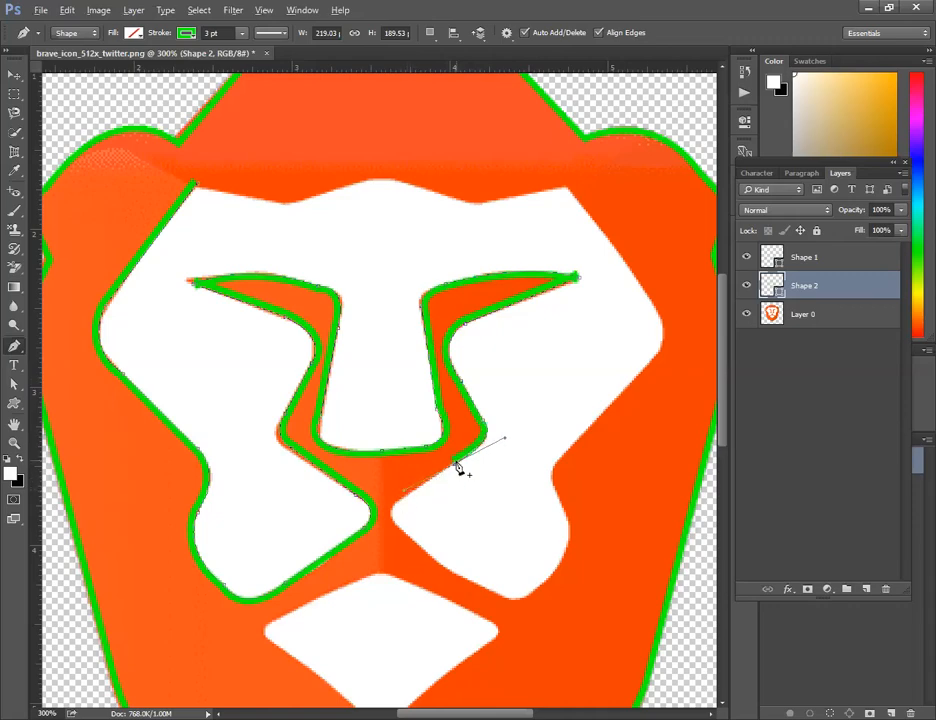
left_click(399, 494)
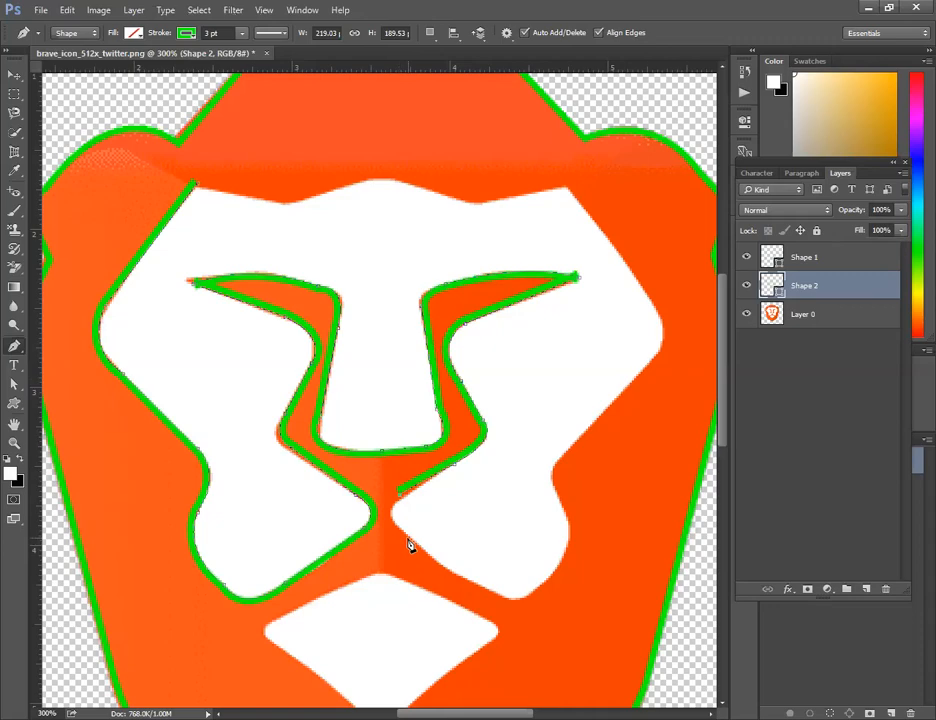
left_click_drag(410, 539, 449, 560)
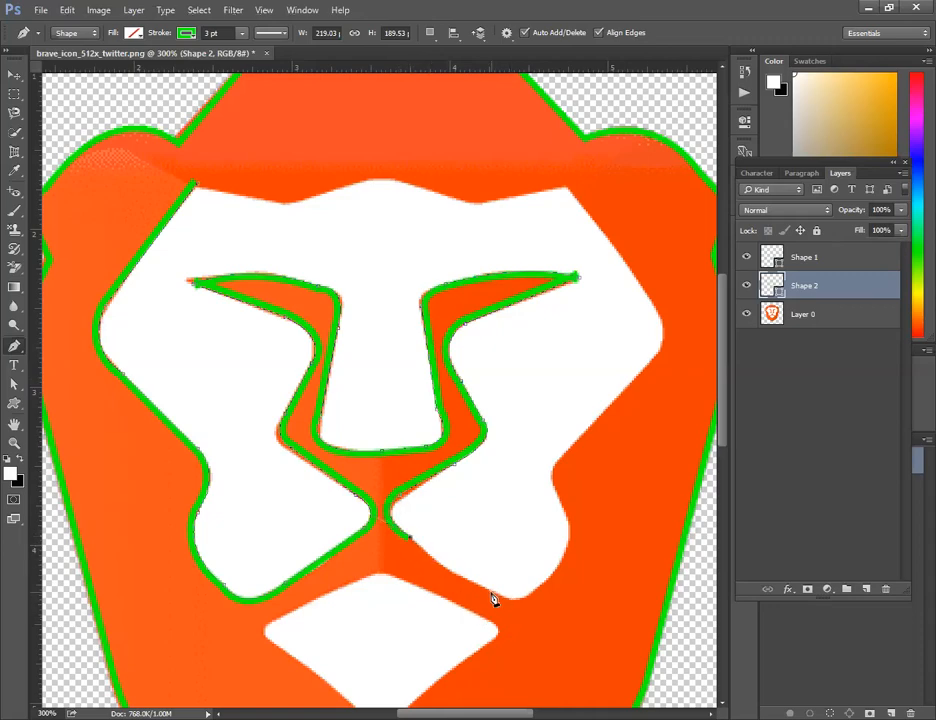
Step: Trace the right half of the muzzle along its lower edge, around its bottom and up its outer side
mouse_move(490, 592)
left_mouse_down()
mouse_move(518, 596)
mouse_move(497, 595)
left_mouse_up()
left_click(546, 584, "alt")
left_click_drag(561, 504, 532, 450)
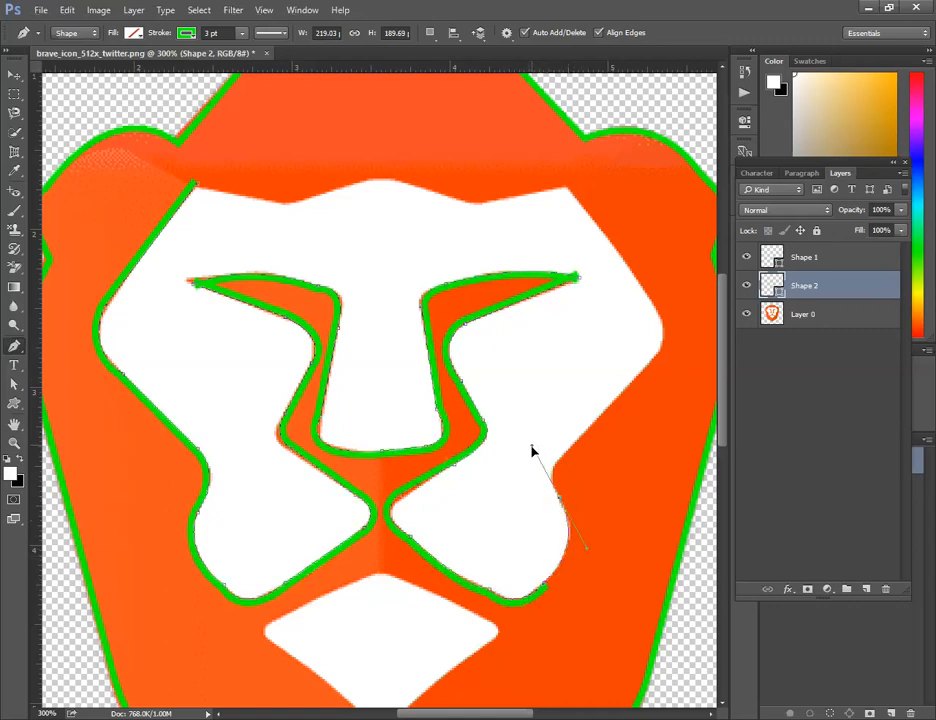
left_click(564, 502, "alt")
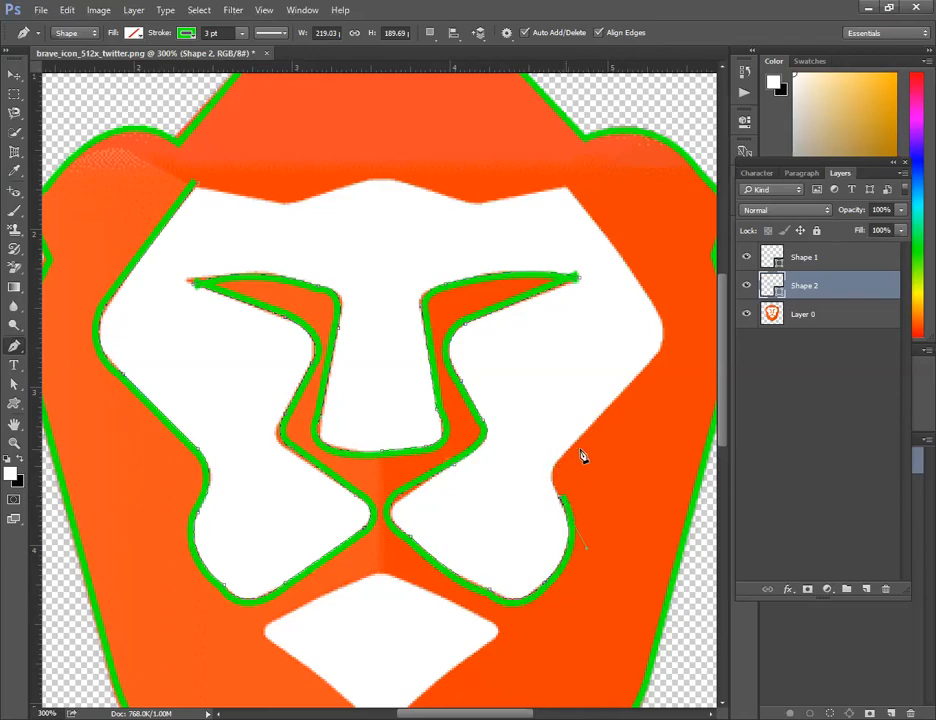
Step: Continue around the inward bend above the right muzzle, up the cheek's edge and around the cheek's outer curve
mouse_move(533, 471)
left_mouse_down()
mouse_move(612, 419)
mouse_move(604, 420)
left_mouse_up()
left_click(651, 370)
left_click(653, 313)
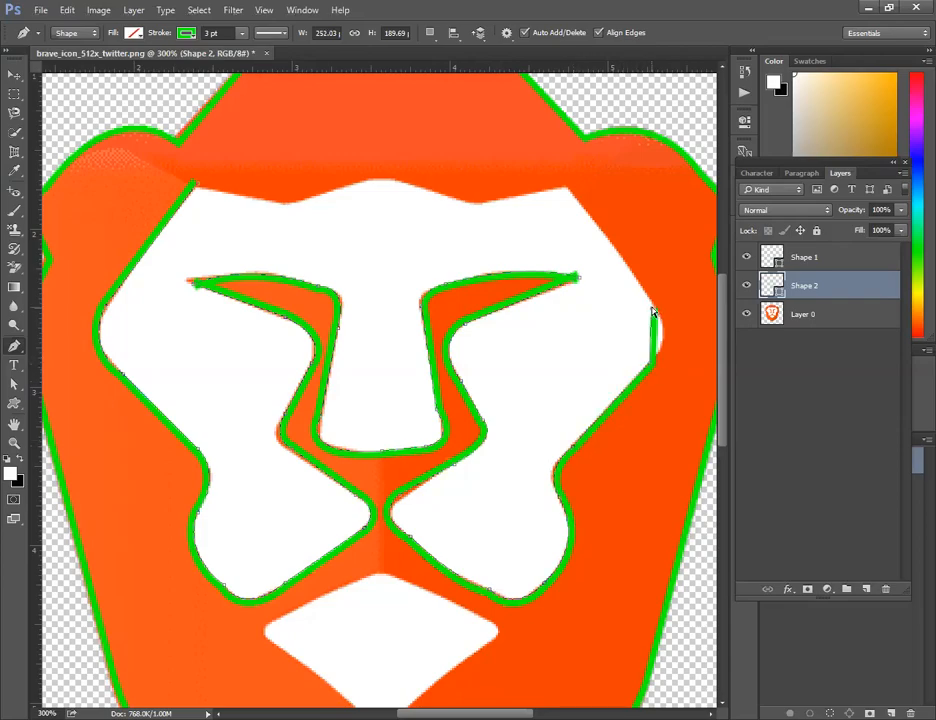
left_click_drag(652, 312, 624, 274)
left_click(654, 310, "alt")
Step: Trace from the right cheek to the face's upper right corner, through the forehead's right dip and over its central bump to the left dip
left_click(572, 188)
left_click(478, 198)
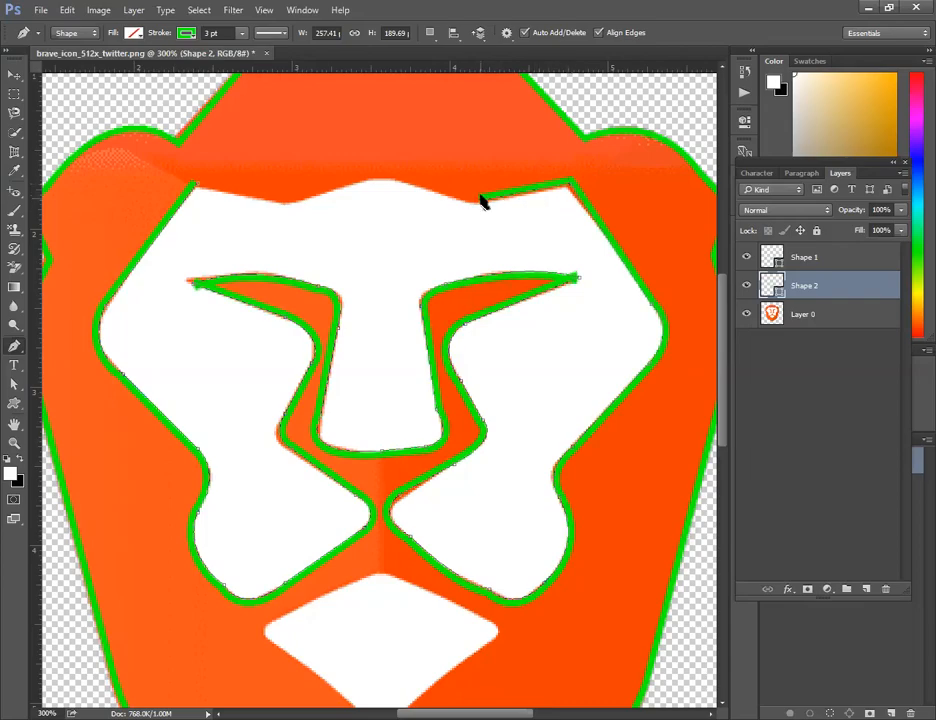
left_click(386, 173)
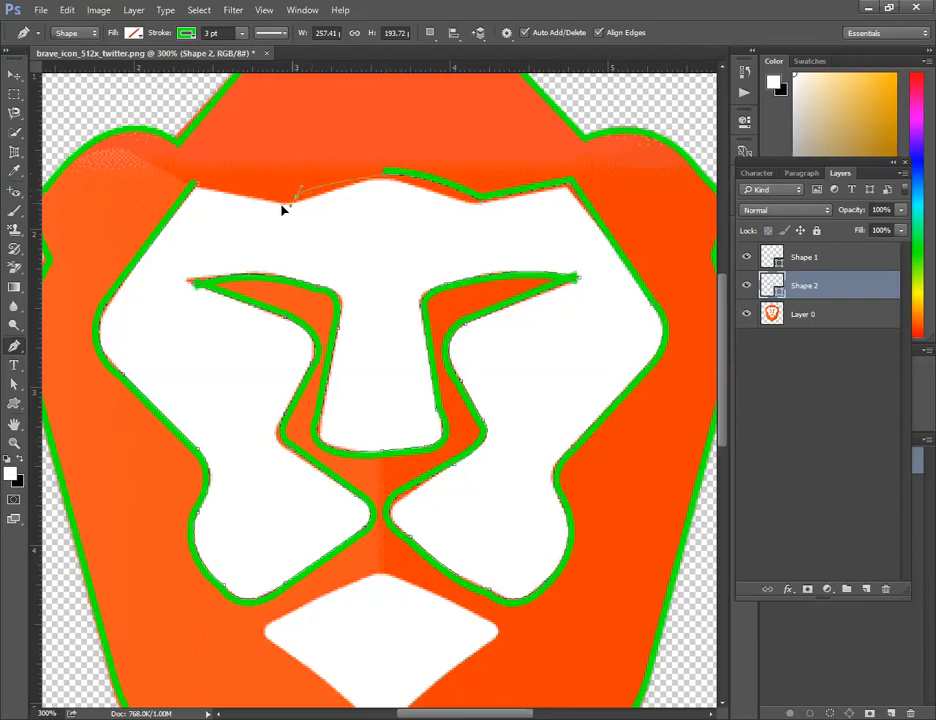
left_click_drag(255, 217, 292, 202)
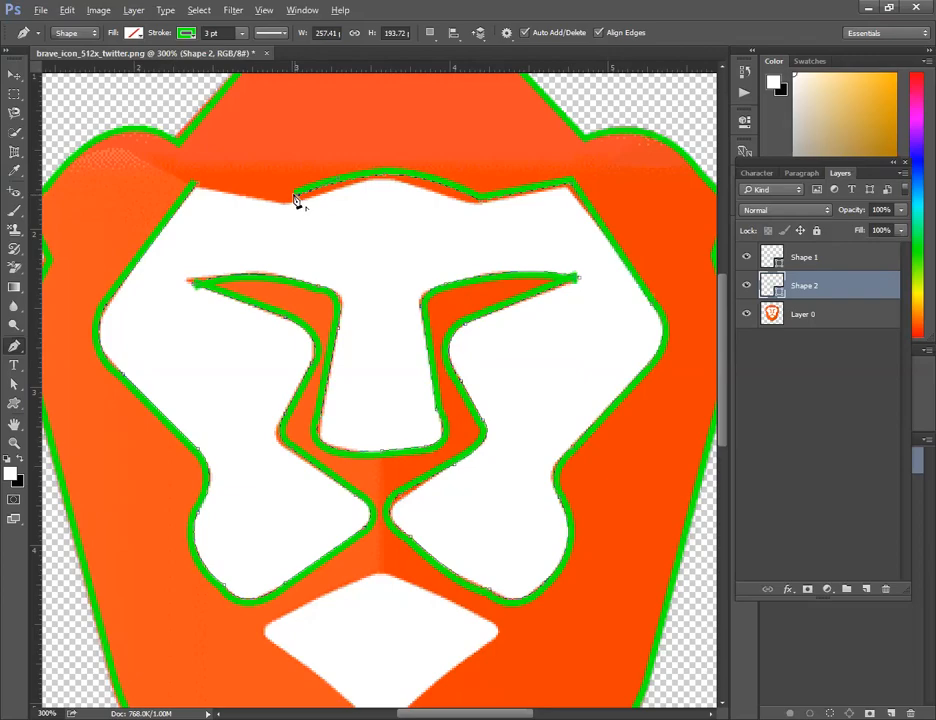
Step: Try closing the face outline and fitting its central and left forehead anchors with the Direct Selection tool
left_click(195, 181)
left_click(192, 182)
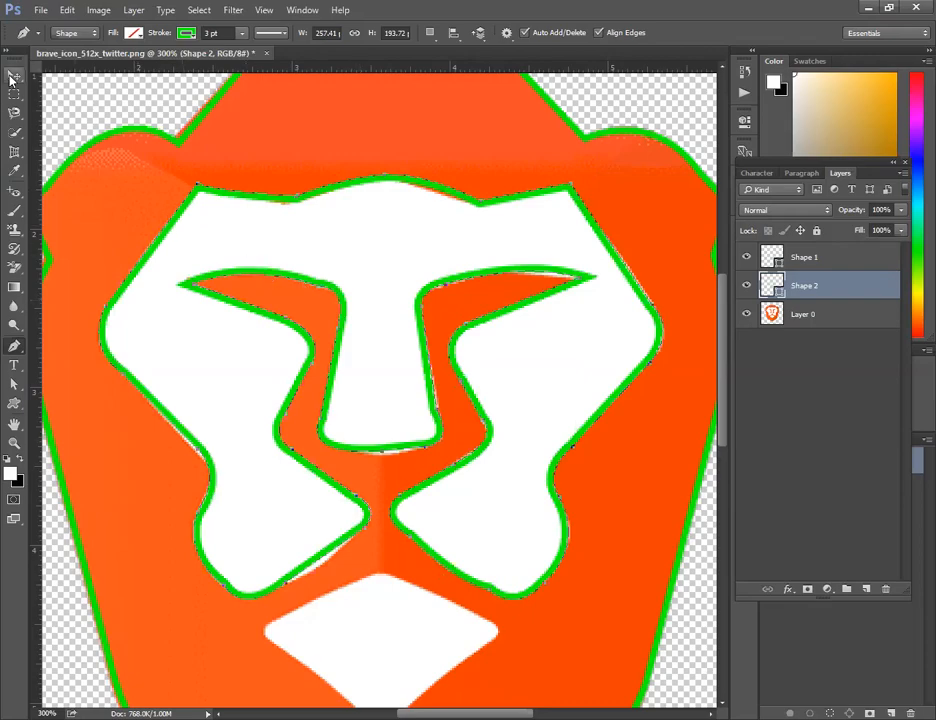
left_click(12, 78)
left_click(16, 384)
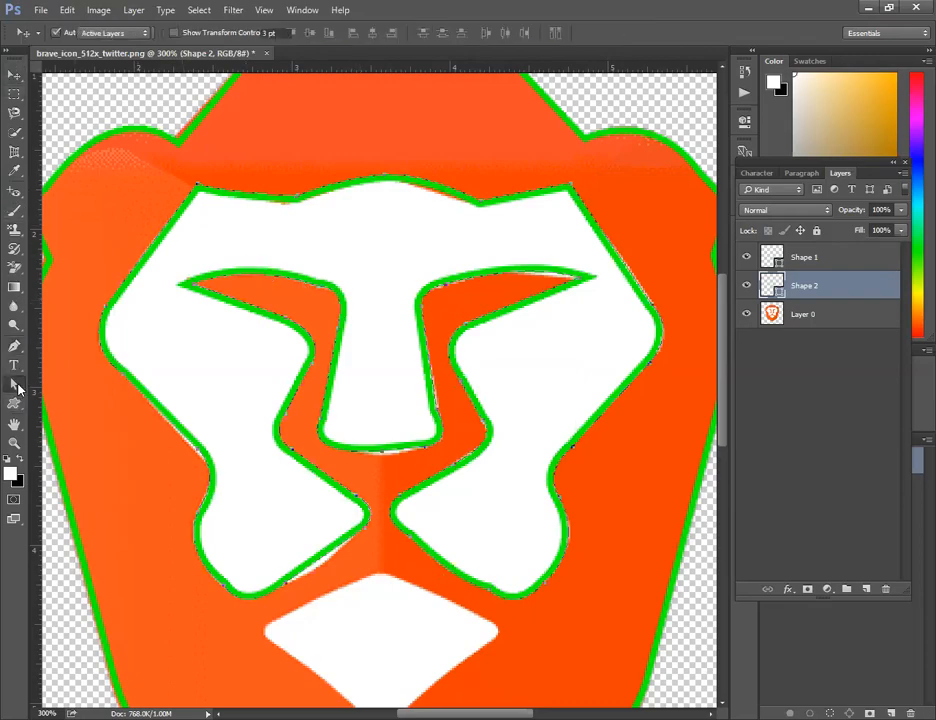
left_click(384, 177)
left_click_drag(371, 171, 376, 178)
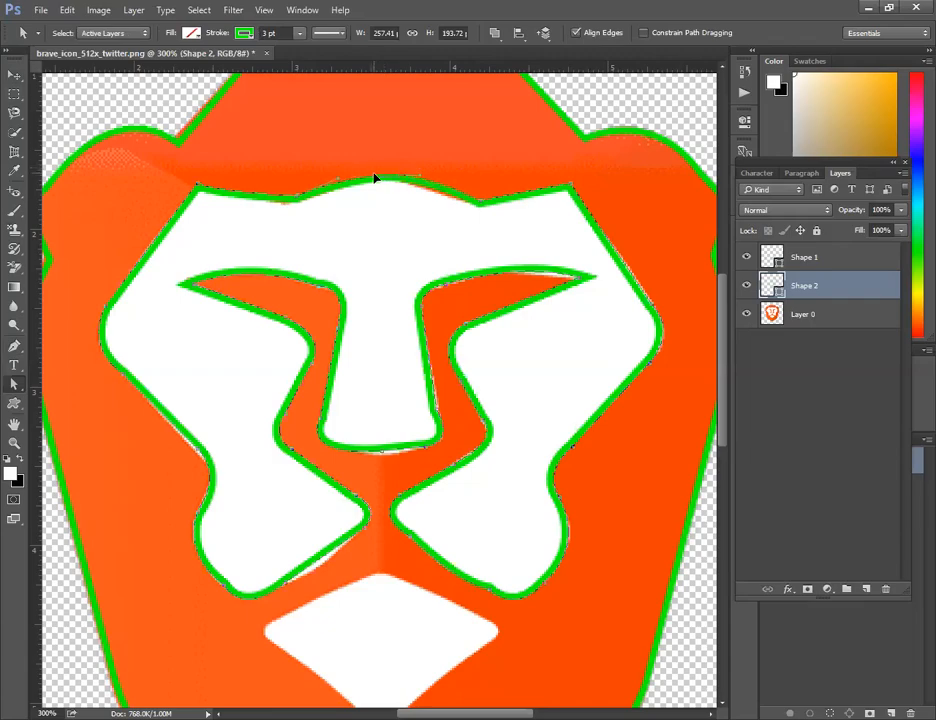
left_click(293, 205)
left_click_drag(293, 203, 291, 200)
left_click(499, 252)
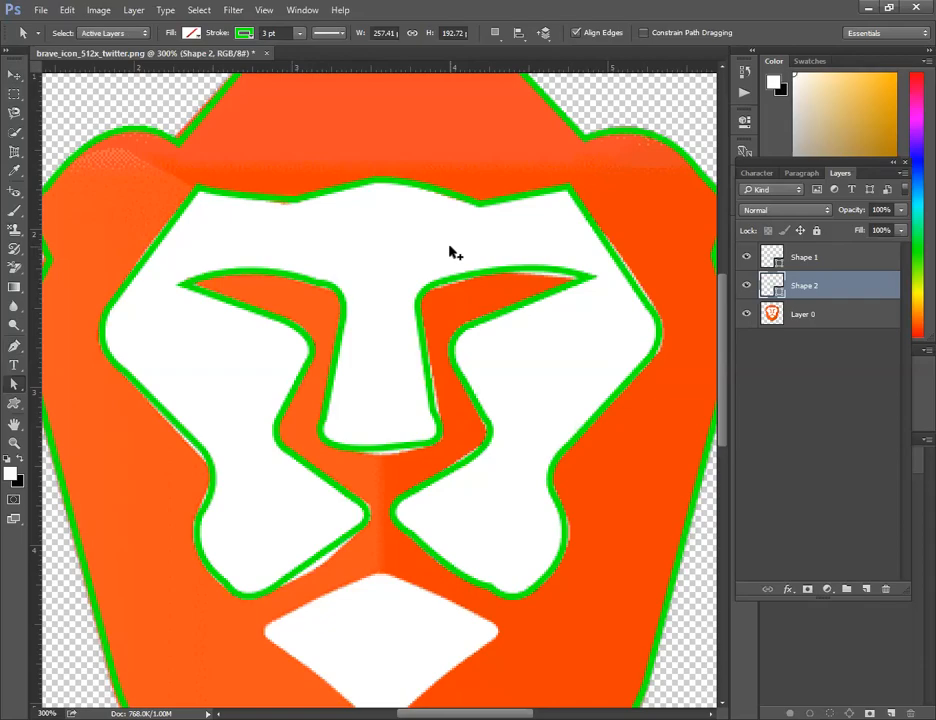
Step: Undo the forehead anchor adjustments and the closing segment of the face outline
key("ctrl+alt+z")
key("ctrl+alt+z")
key("ctrl+alt+z")
key("ctrl+alt+z")
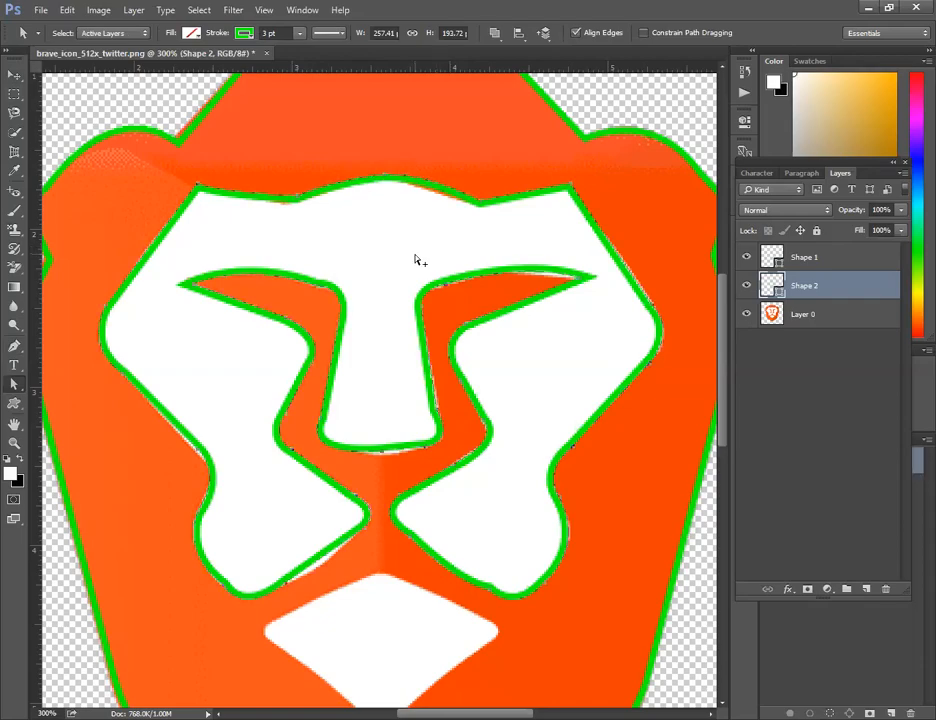
key("ctrl+alt+z")
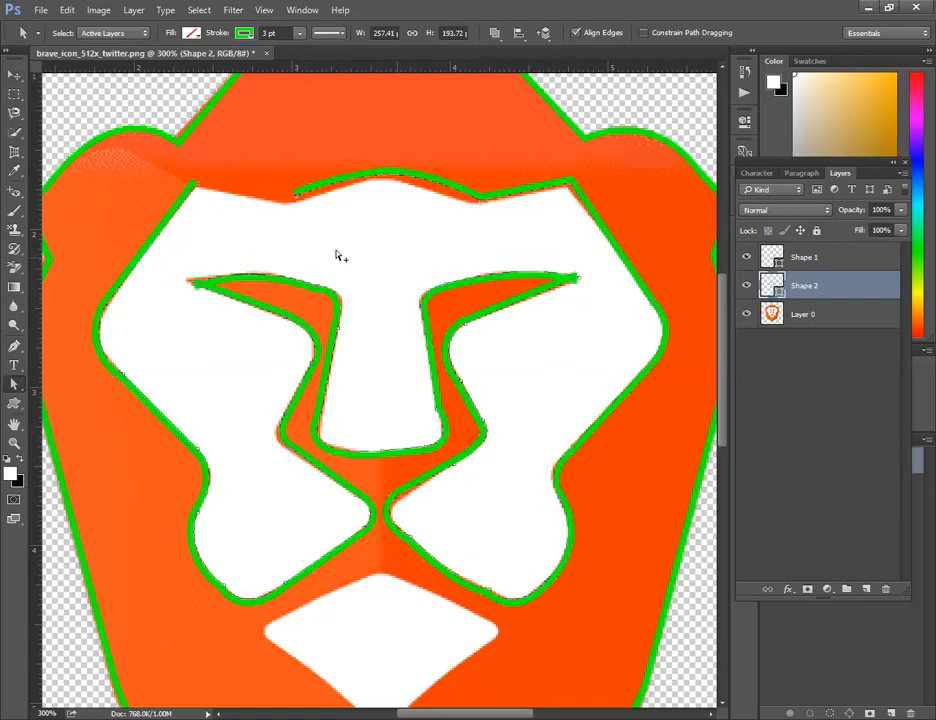
Step: Convert the left forehead dip's anchor to a corner with the Pen tool and close the path at the upper left starting anchor
left_click(302, 202)
key("p")
left_click(297, 198, "alt")
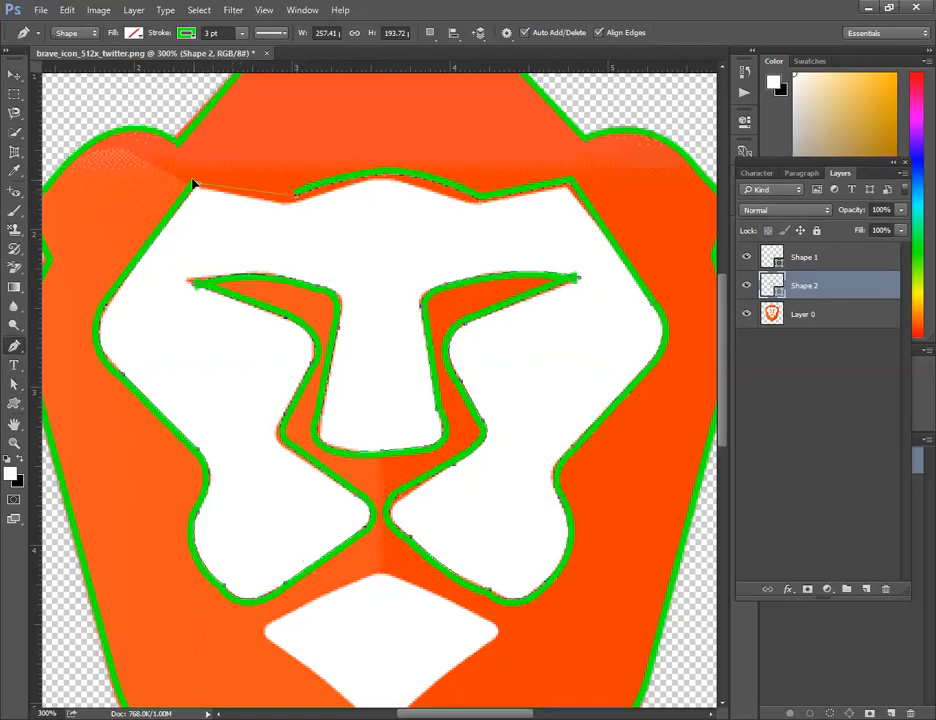
left_click(193, 181)
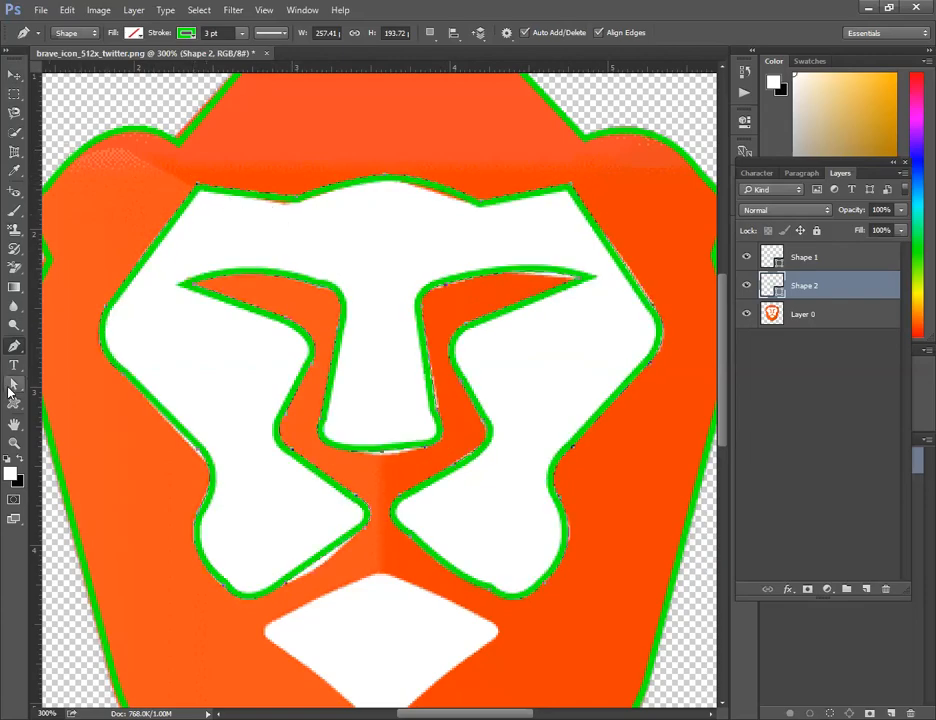
Step: Fit the forehead anchors and the right eye's outer tip to the logo's edge with the Direct Selection tool
left_click(12, 385)
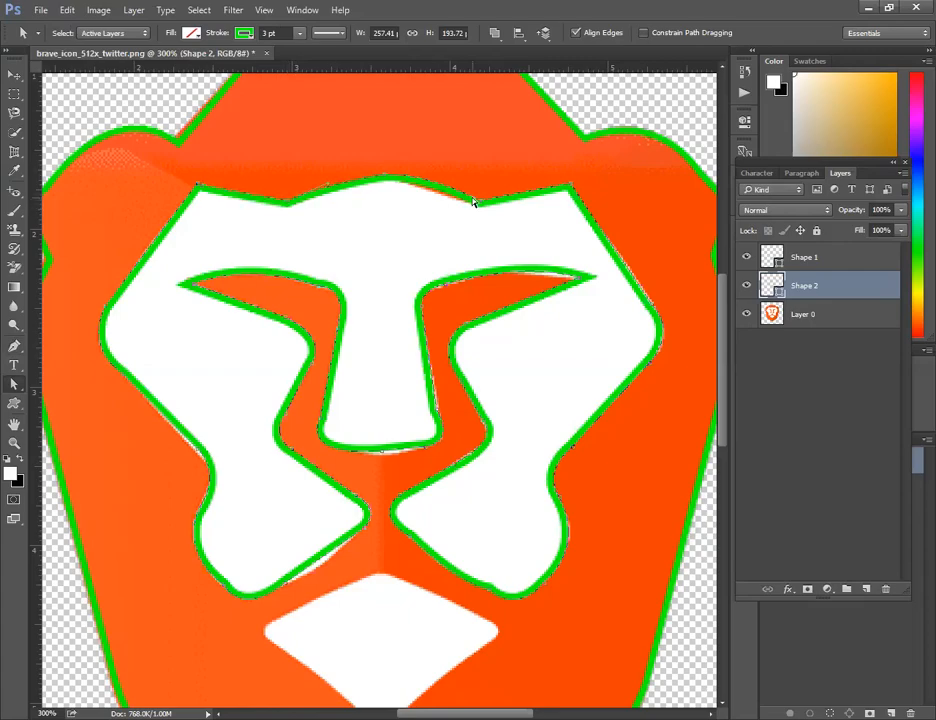
left_click_drag(383, 177, 371, 180)
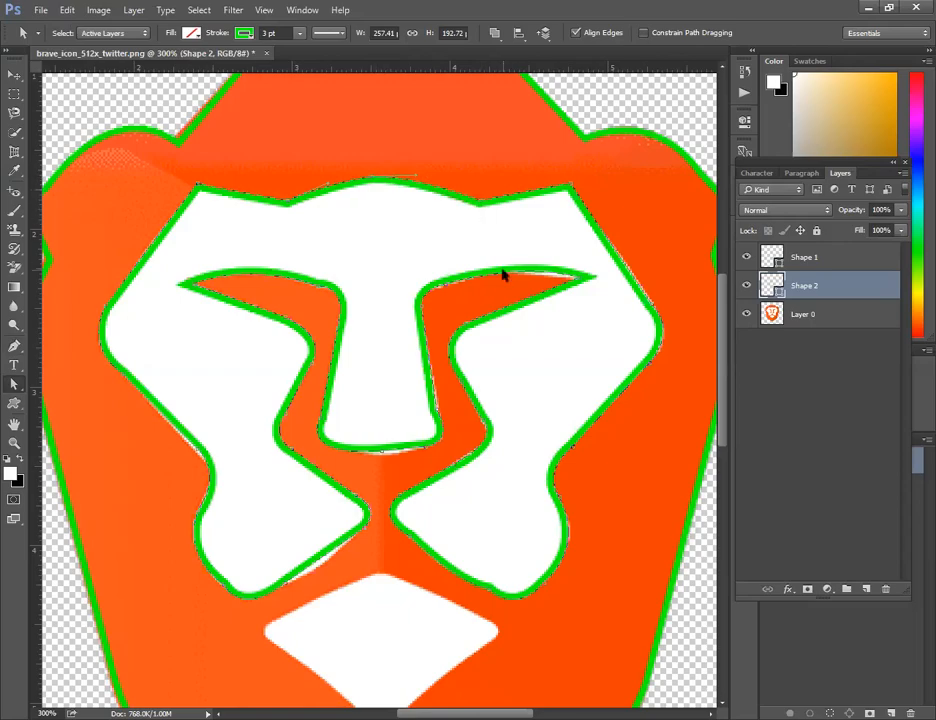
left_click(583, 283)
left_click_drag(585, 280, 580, 280)
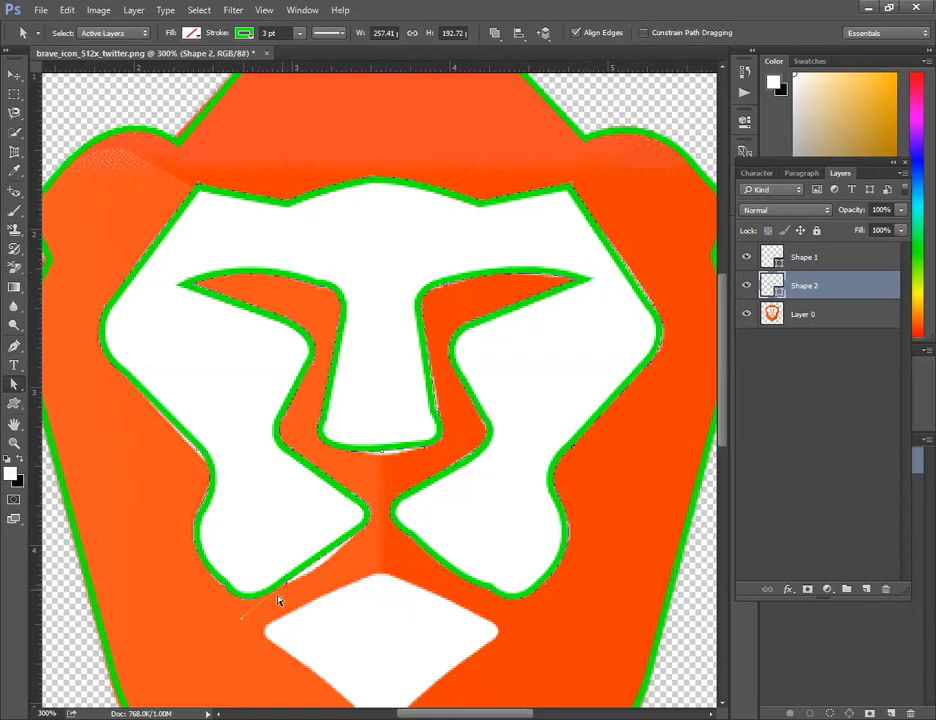
Step: Adjust the anchors and handles along the left muzzle's lower edge and inner tip to fit the logo, and deselect the path
left_click_drag(235, 619, 237, 619)
left_click(365, 529)
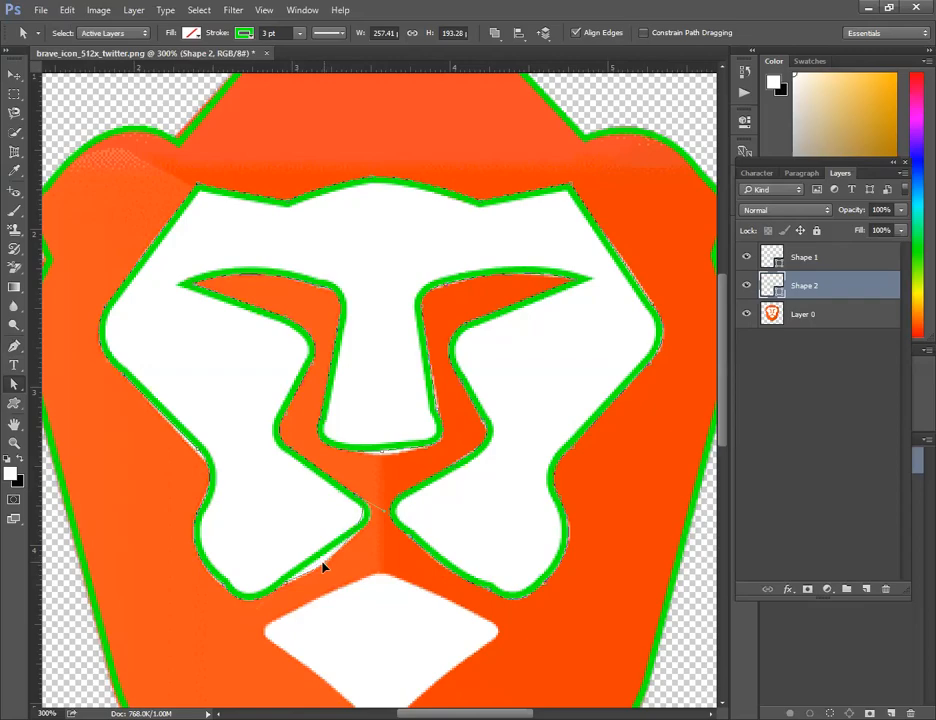
left_click_drag(322, 563, 324, 564)
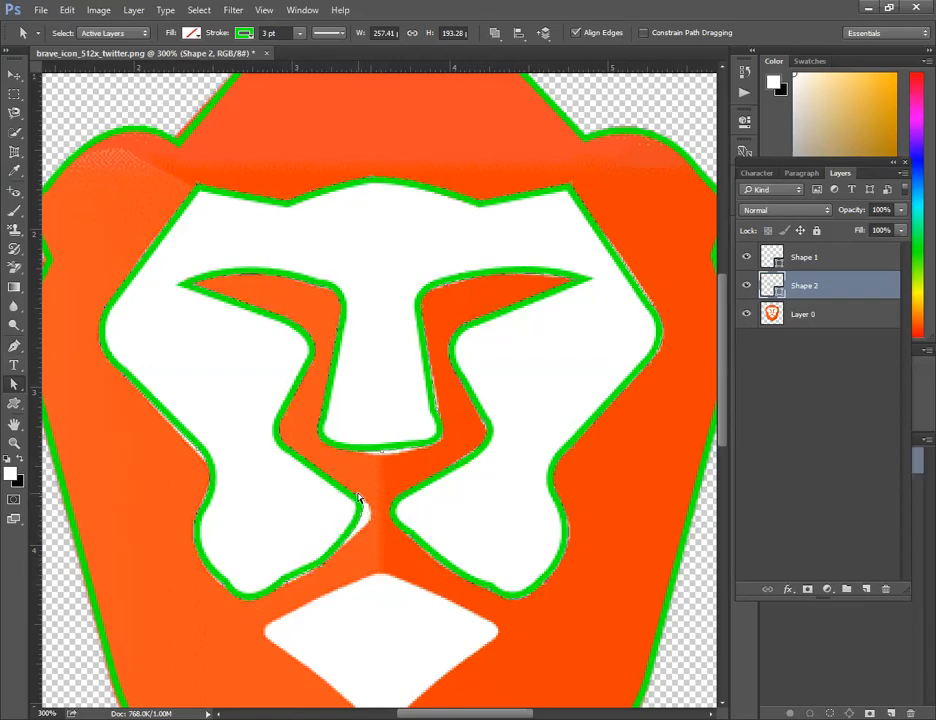
mouse_move(383, 508)
left_mouse_down()
mouse_move(371, 504)
mouse_move(413, 508)
mouse_move(401, 509)
mouse_move(403, 518)
mouse_move(401, 508)
left_mouse_up()
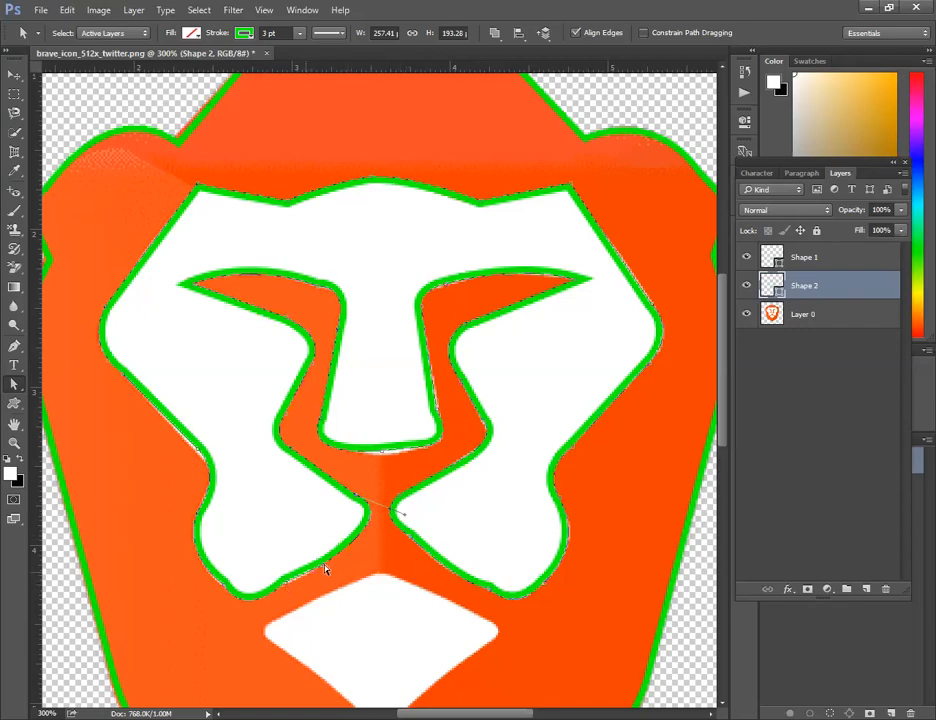
left_click(288, 588)
left_click_drag(288, 588, 240, 618)
left_click(278, 566)
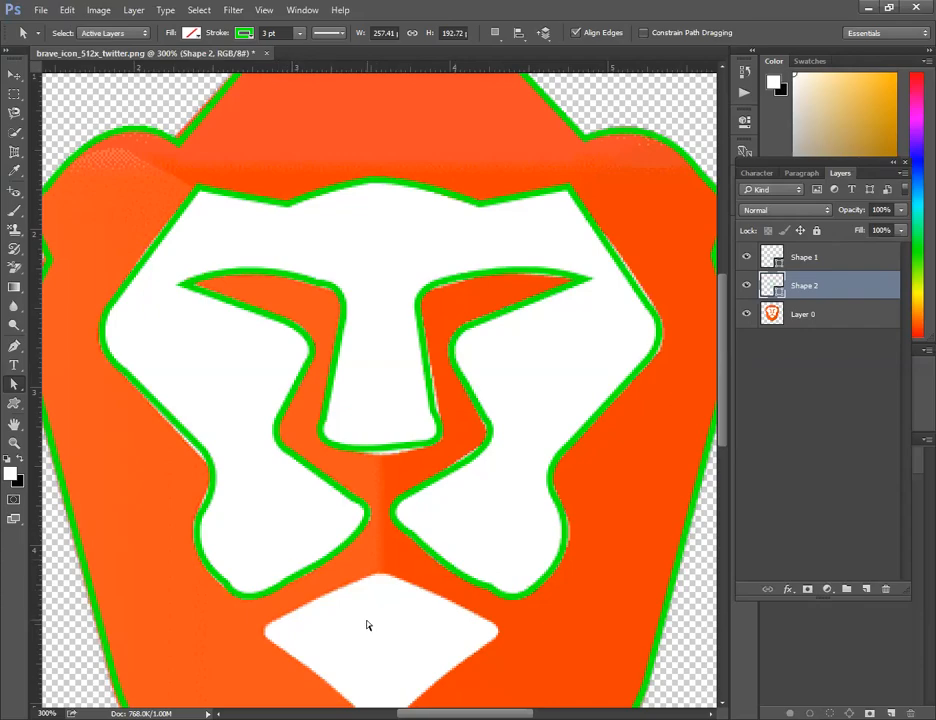
Step: Trace the white chin diamond's upper left edge and rounded left corner with the Pen tool, starting just left of its top tip
key("space")
left_click_drag(397, 601, 378, 485)
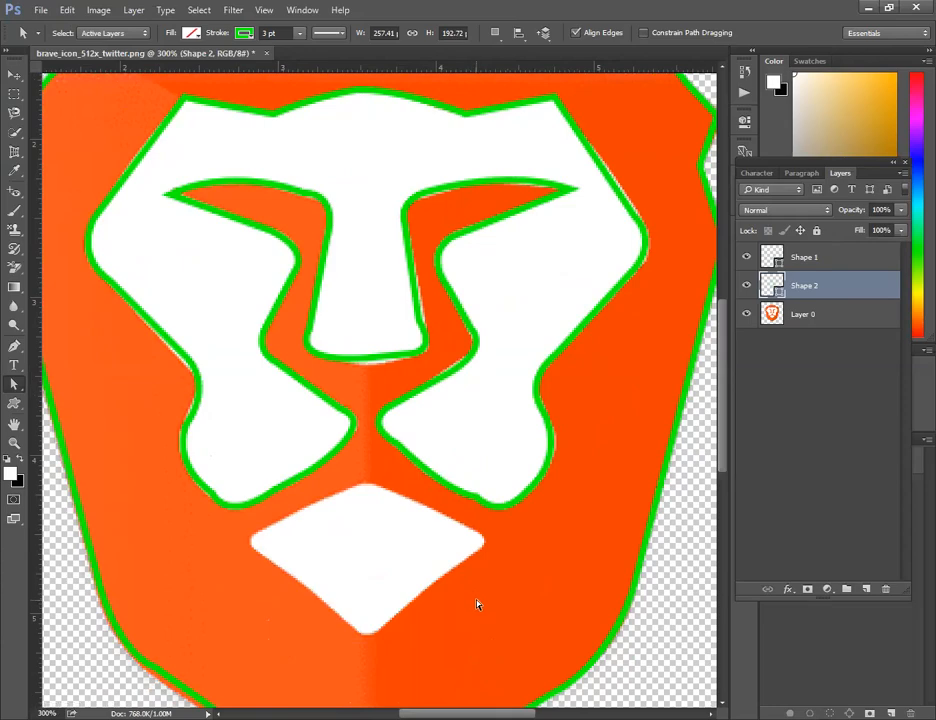
key("p")
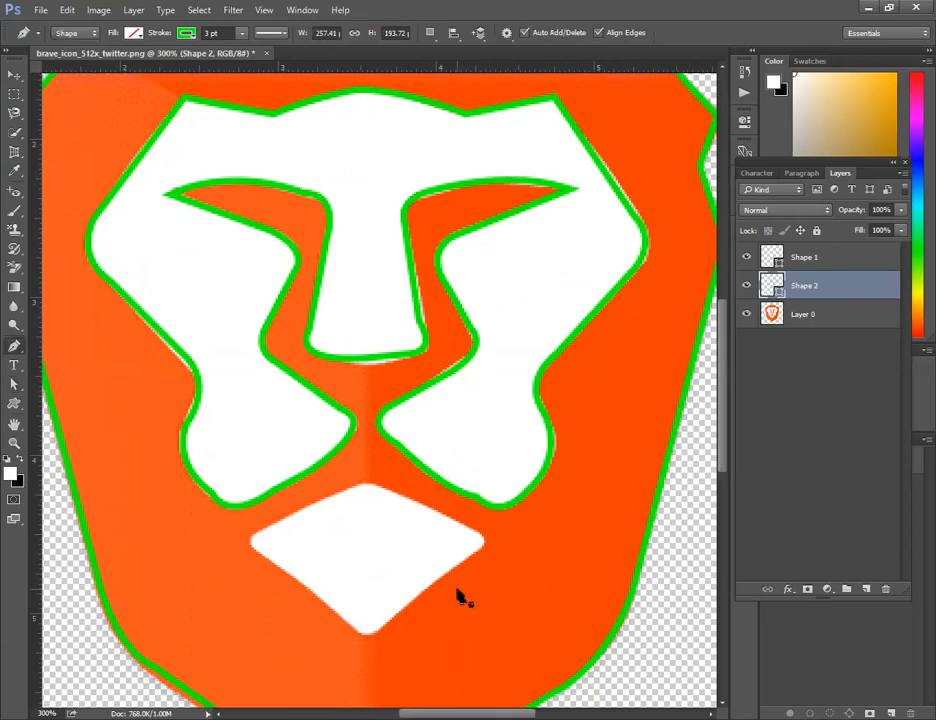
left_click(346, 501)
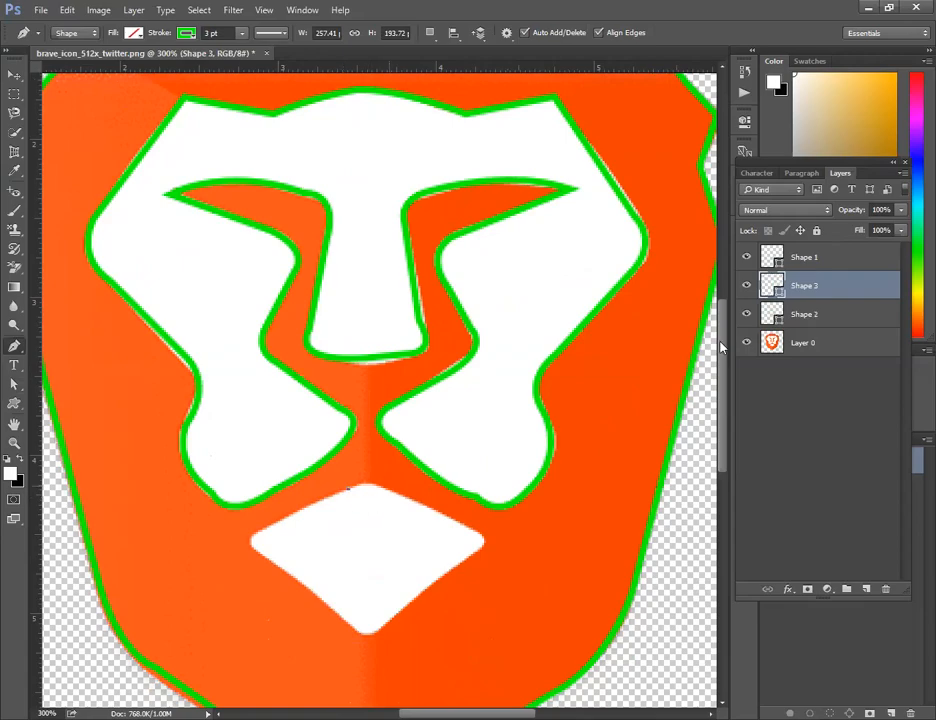
left_click(252, 534)
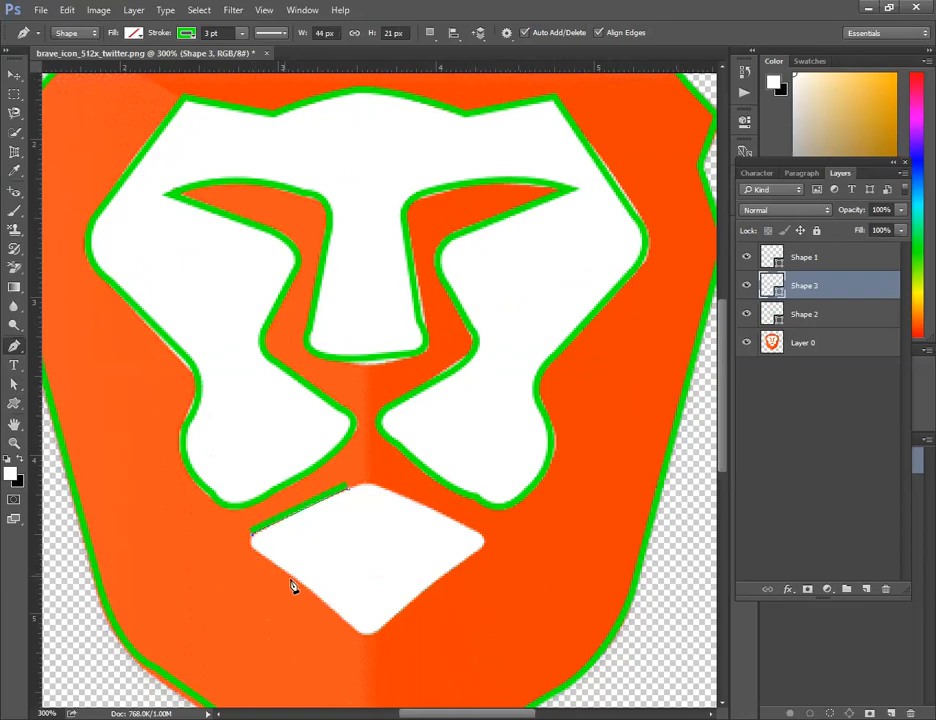
mouse_move(303, 585)
left_mouse_down()
mouse_move(355, 606)
mouse_move(370, 629)
left_mouse_up()
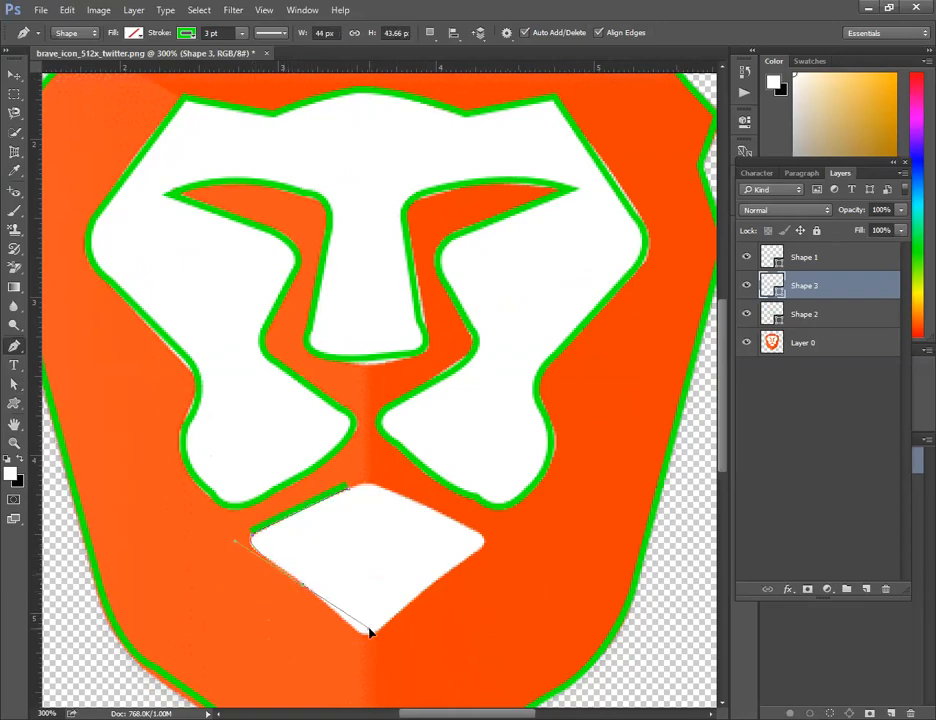
left_click(304, 588)
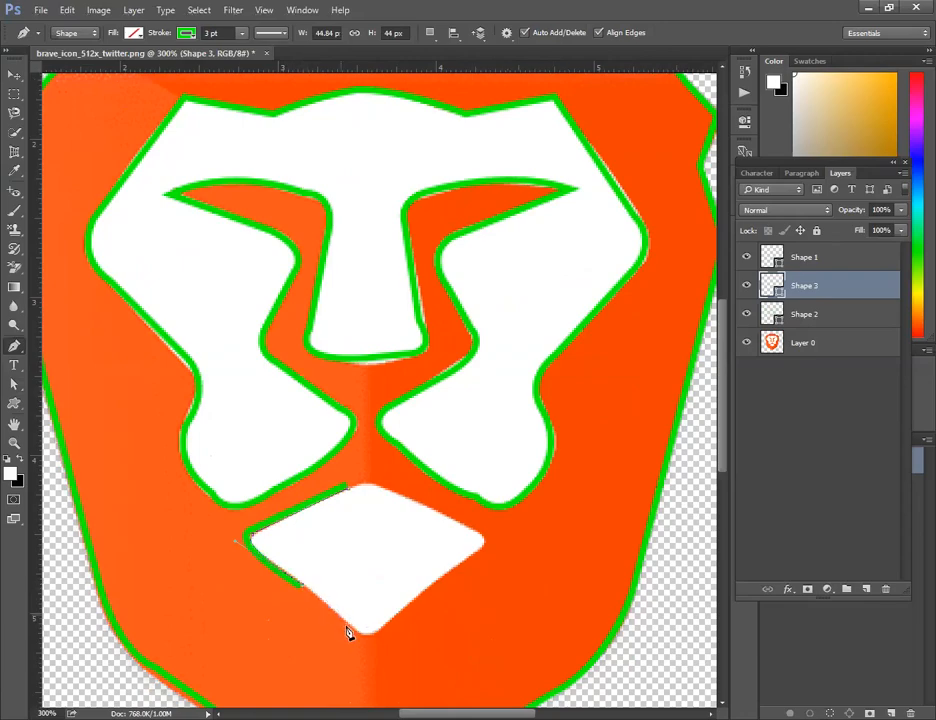
Step: Continue the chin path around the rounded bottom tip and right corner and along the upper right edge to the top tip
mouse_move(350, 633)
left_mouse_down()
mouse_move(391, 641)
mouse_move(407, 595)
mouse_move(424, 582)
left_mouse_up()
left_click(478, 555)
left_click_drag(455, 522, 395, 498)
left_click(456, 520, "alt")
left_click(388, 484)
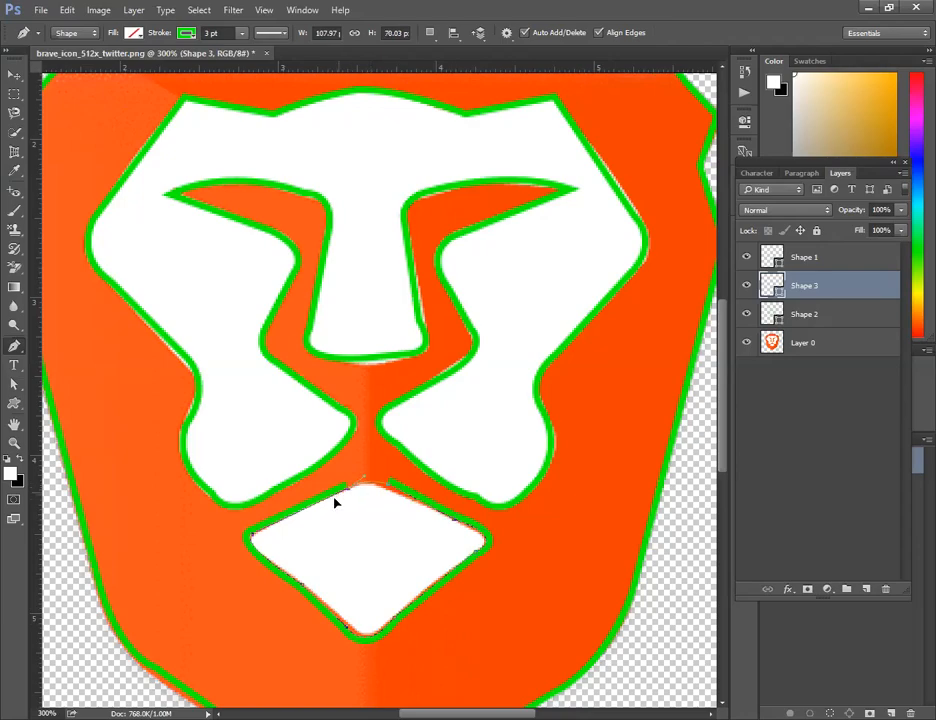
Step: Close the chin path at its starting anchor with a curve over the top tip, redoing the closing segment for a smoother fit
left_click_drag(334, 508, 335, 511)
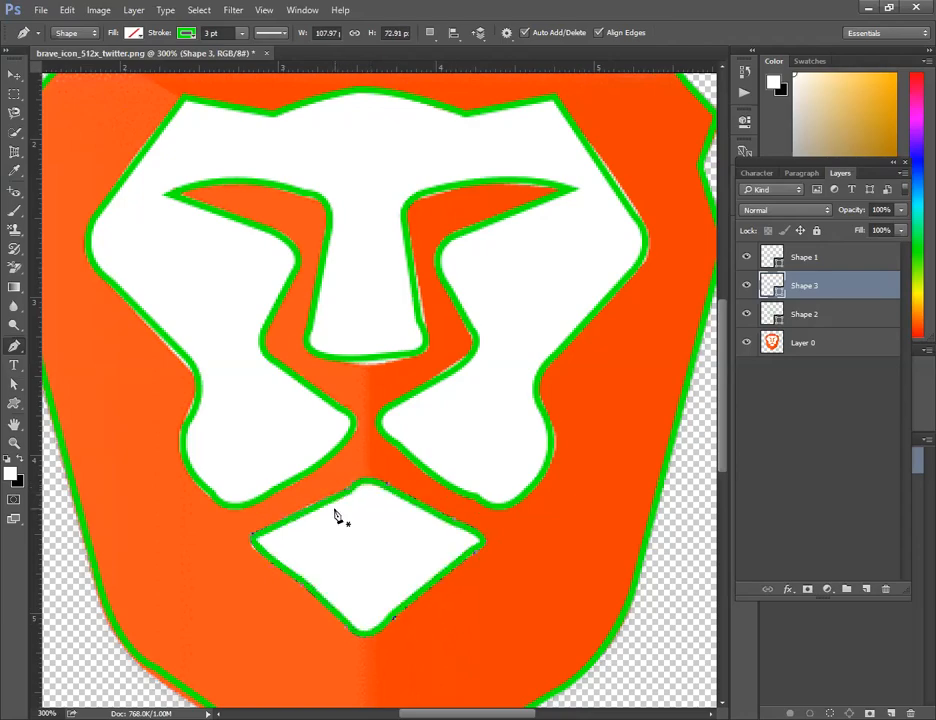
key("ctrl+z")
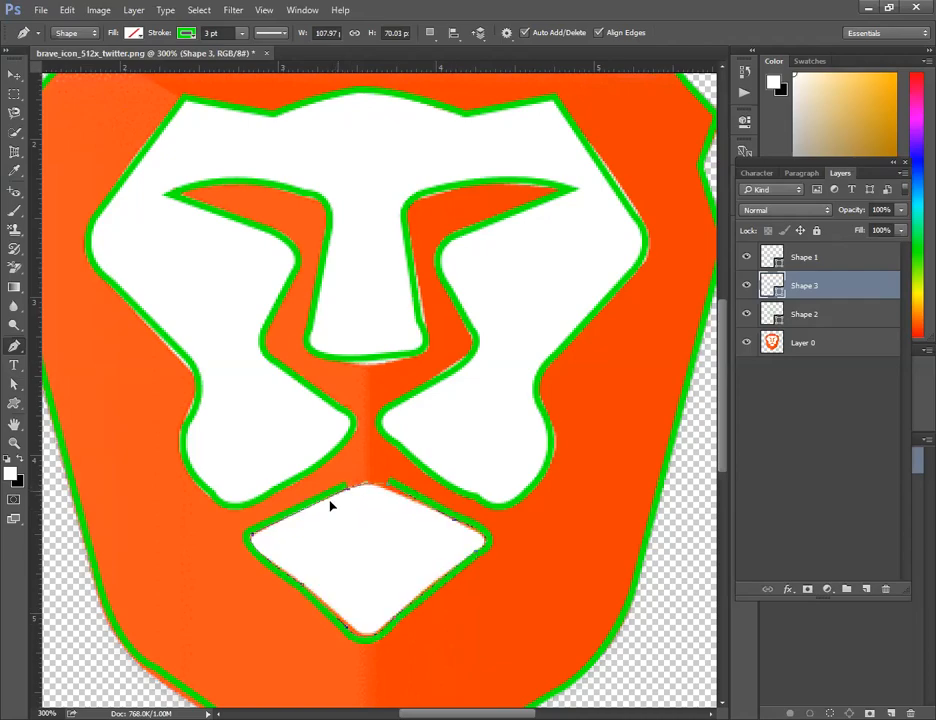
left_click_drag(334, 510, 355, 502)
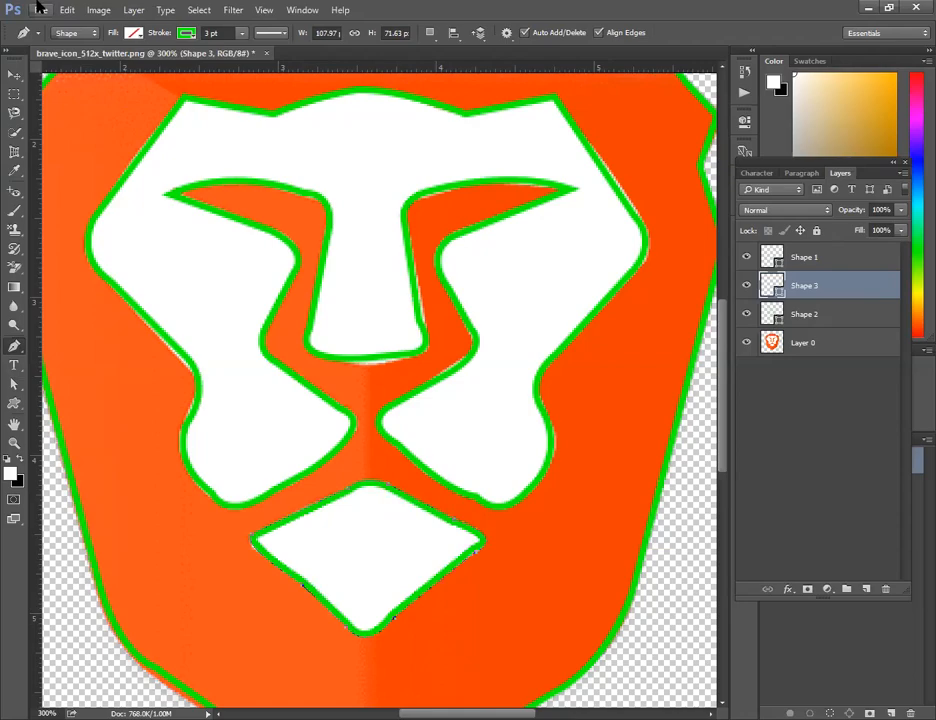
left_click(13, 72)
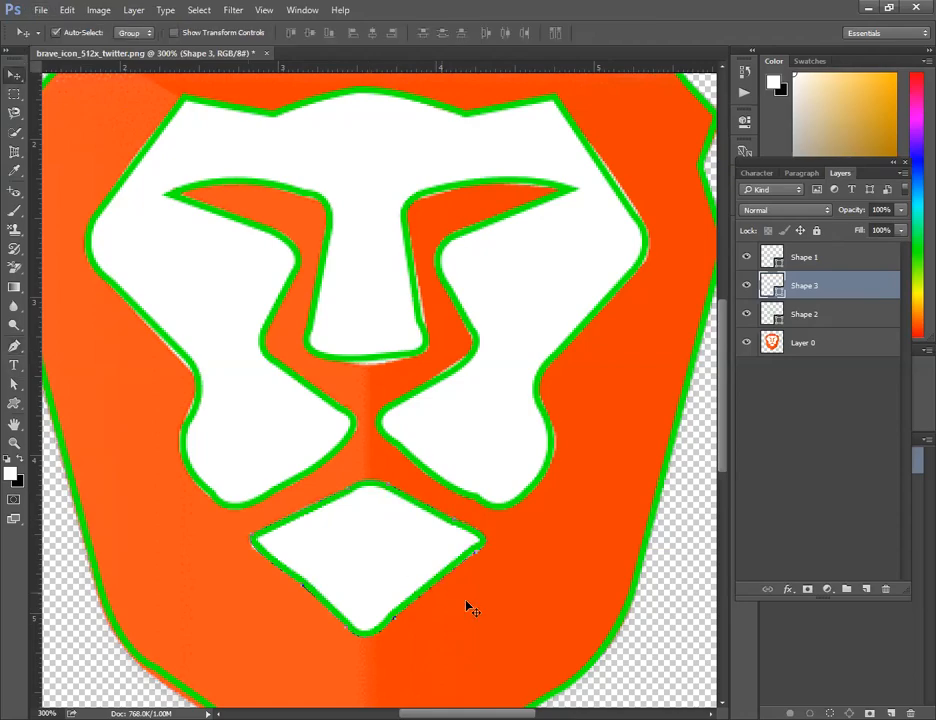
Step: Remove the stroke from the face shape on layer Shape 2 and fill it with dark blue
key("ctrl+minus")
key("ctrl+minus")
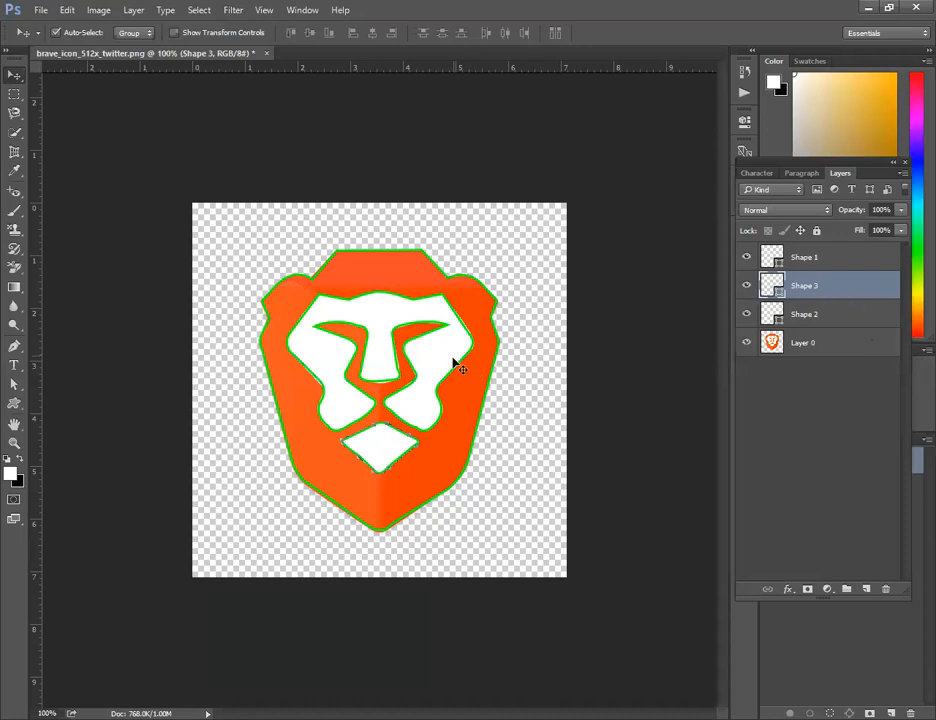
left_click(808, 258)
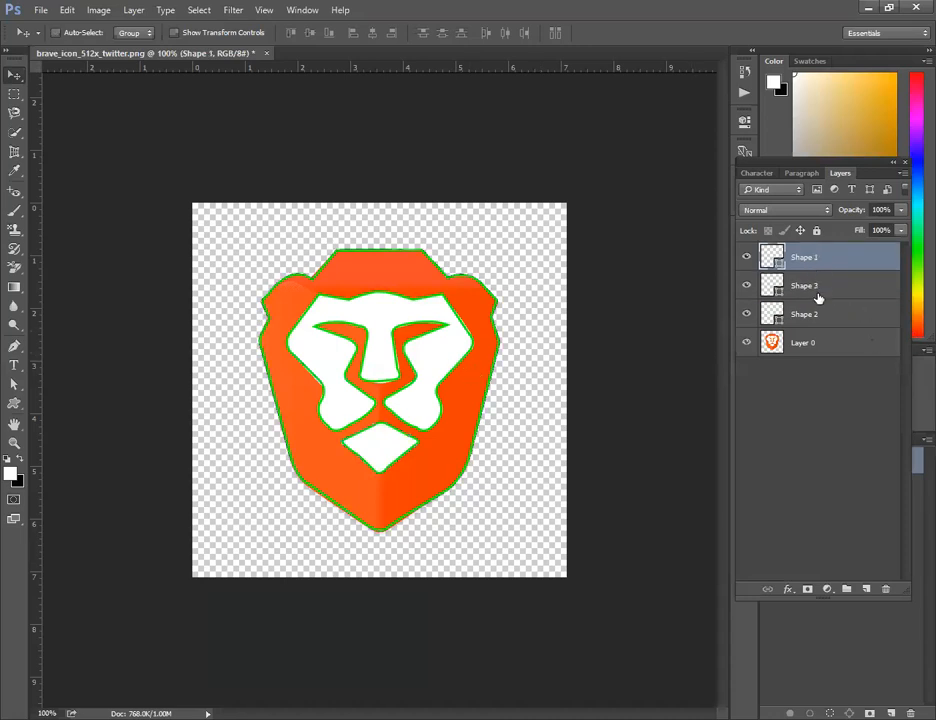
left_click(818, 315)
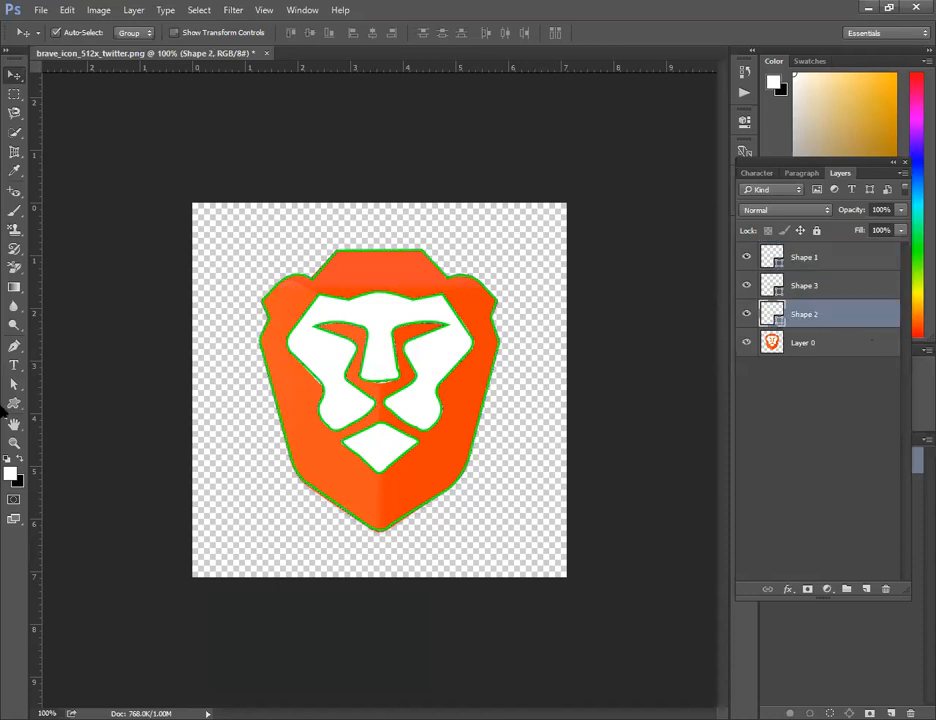
key("p")
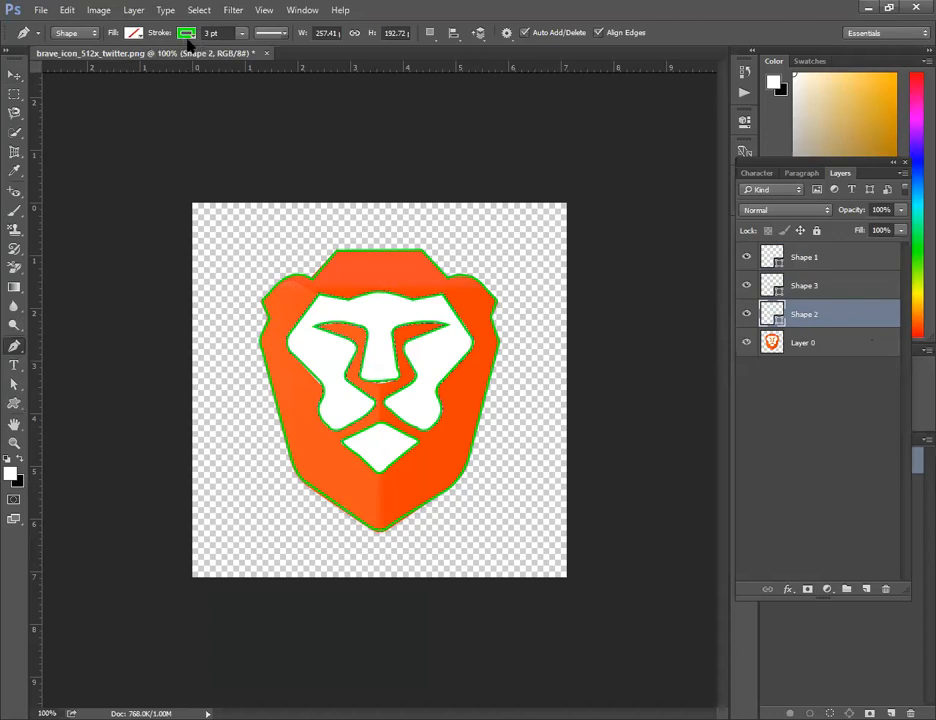
left_click(187, 36)
left_click(124, 62)
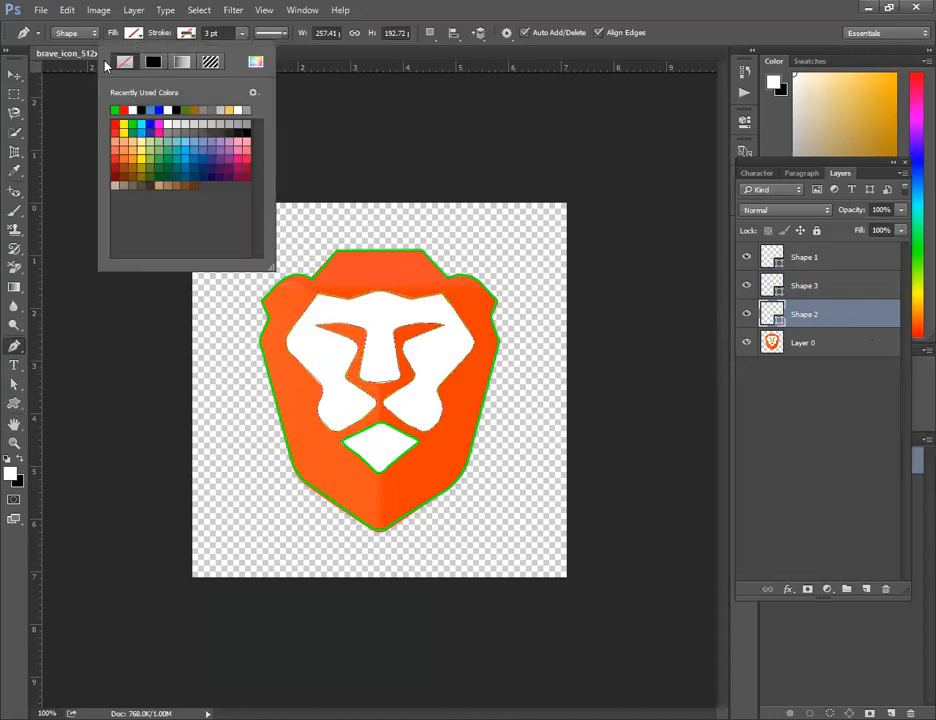
left_click(130, 36)
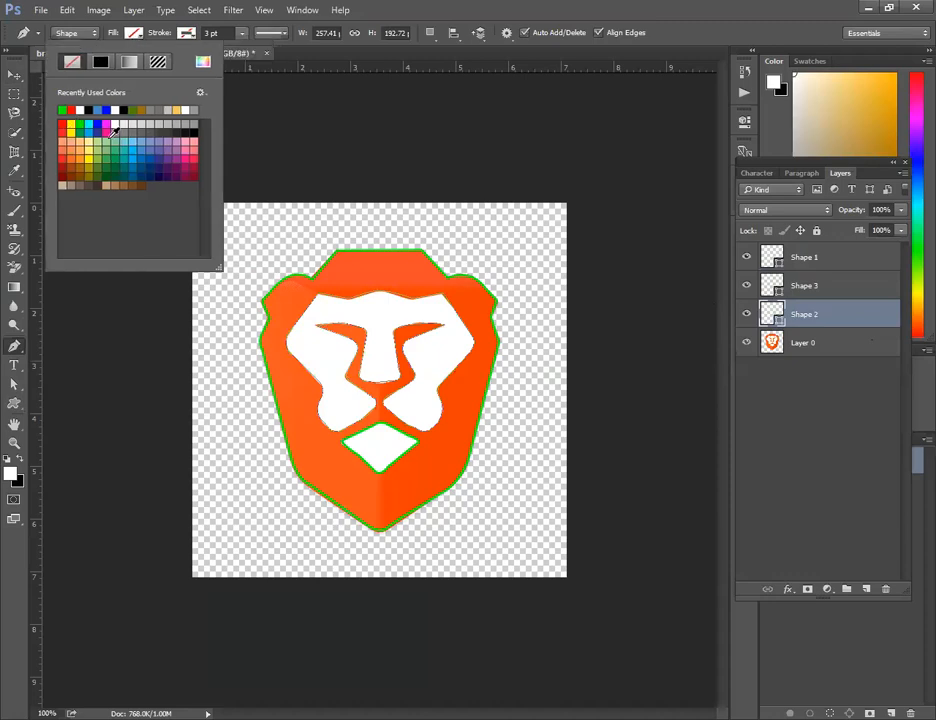
left_click(100, 126)
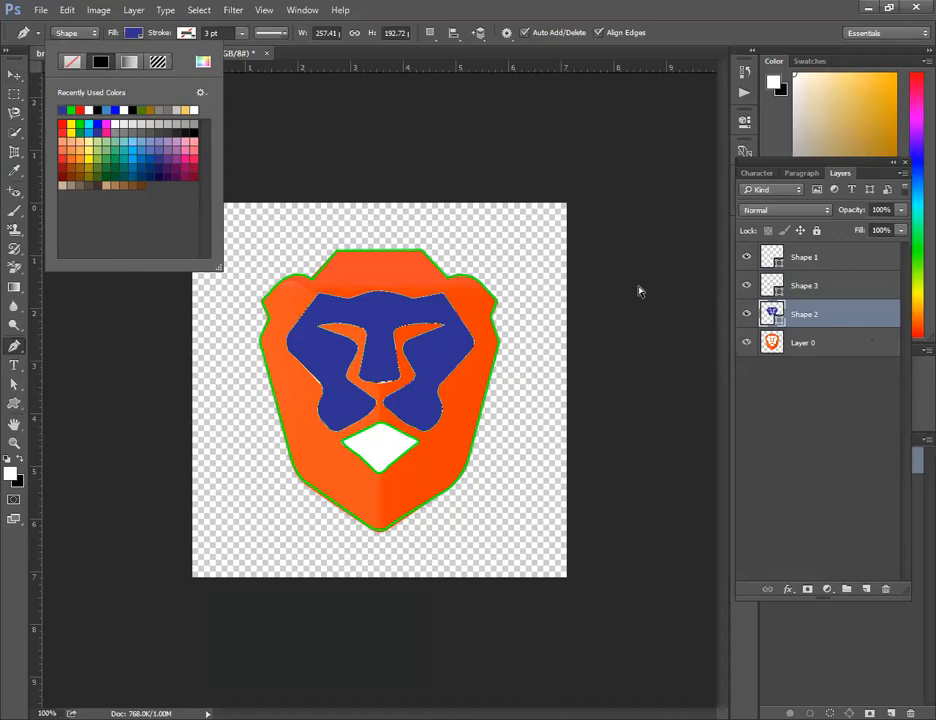
left_click(831, 315)
Step: Fill the head outline on layer Shape 1 with bright blue and move that layer directly above Layer 0, beneath the face shapes
left_click(809, 262)
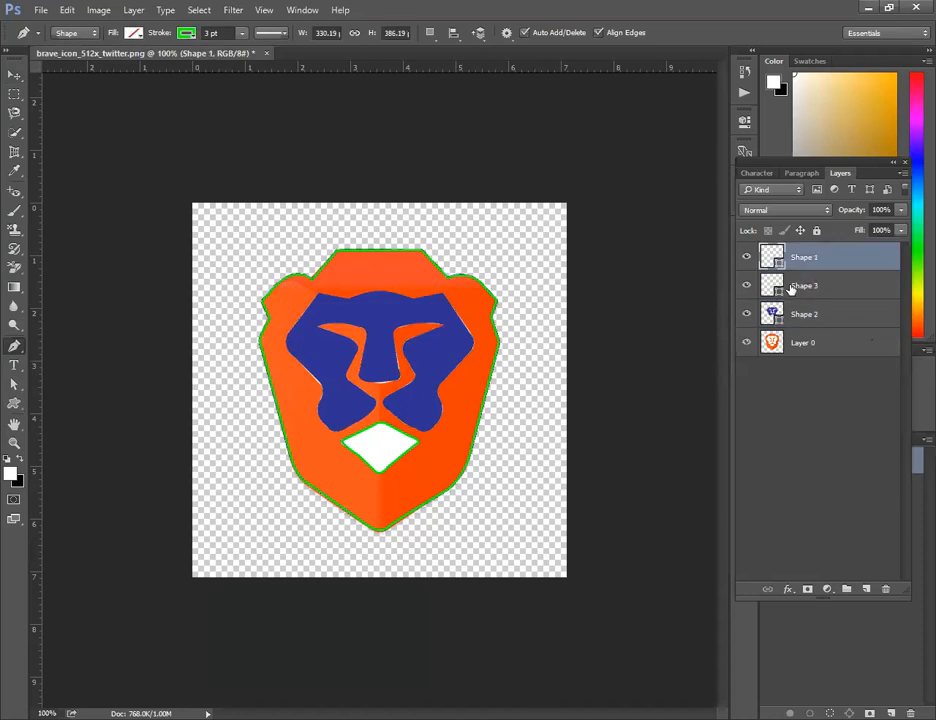
left_click(791, 287)
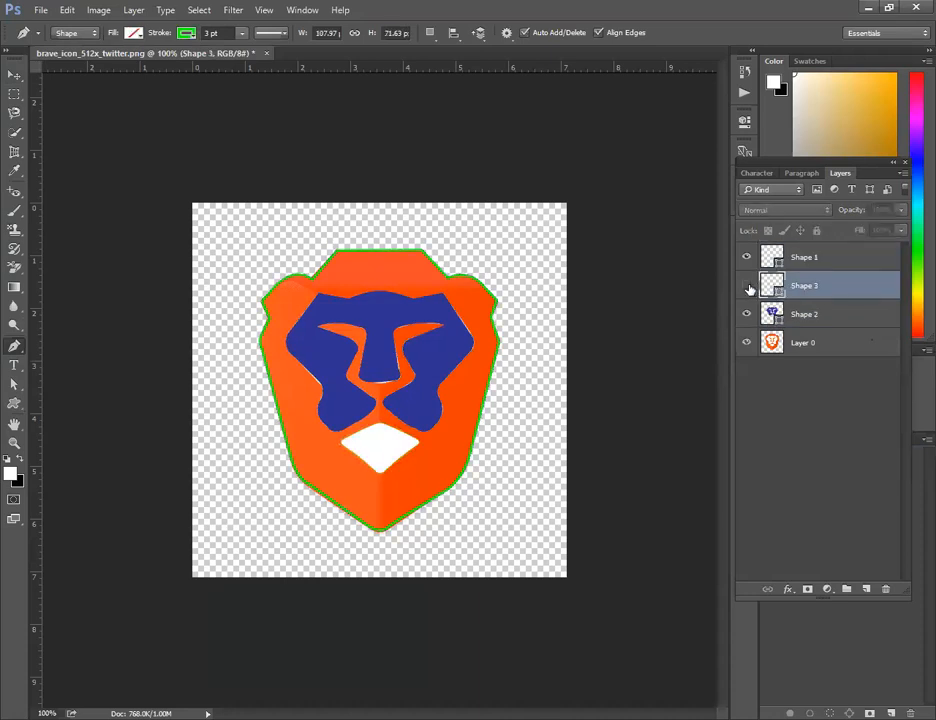
left_click(748, 259)
left_click(748, 259)
left_click(802, 259)
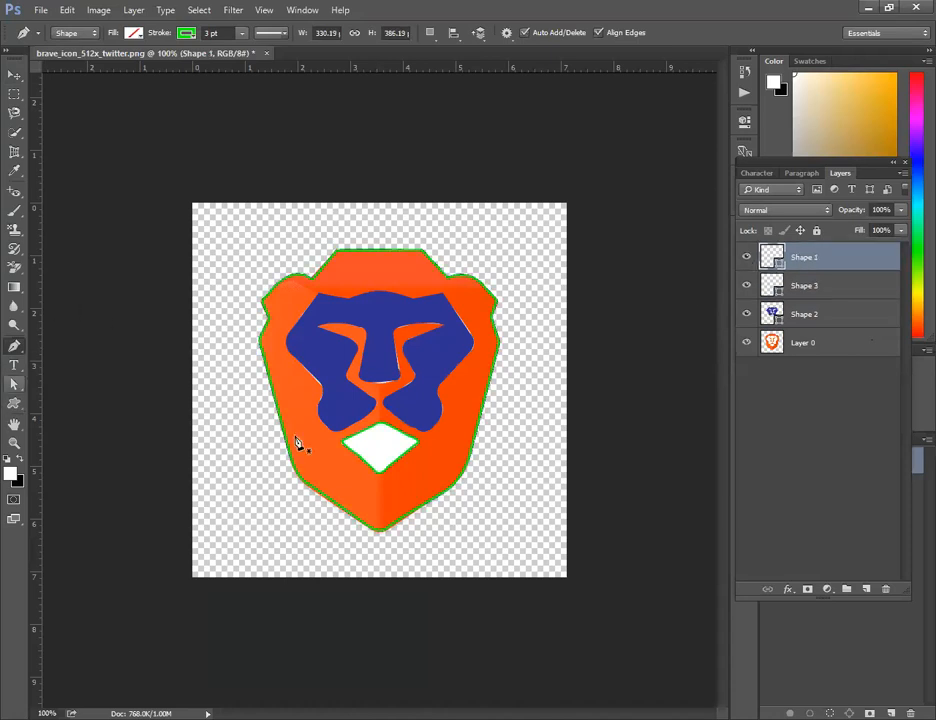
left_click(133, 34)
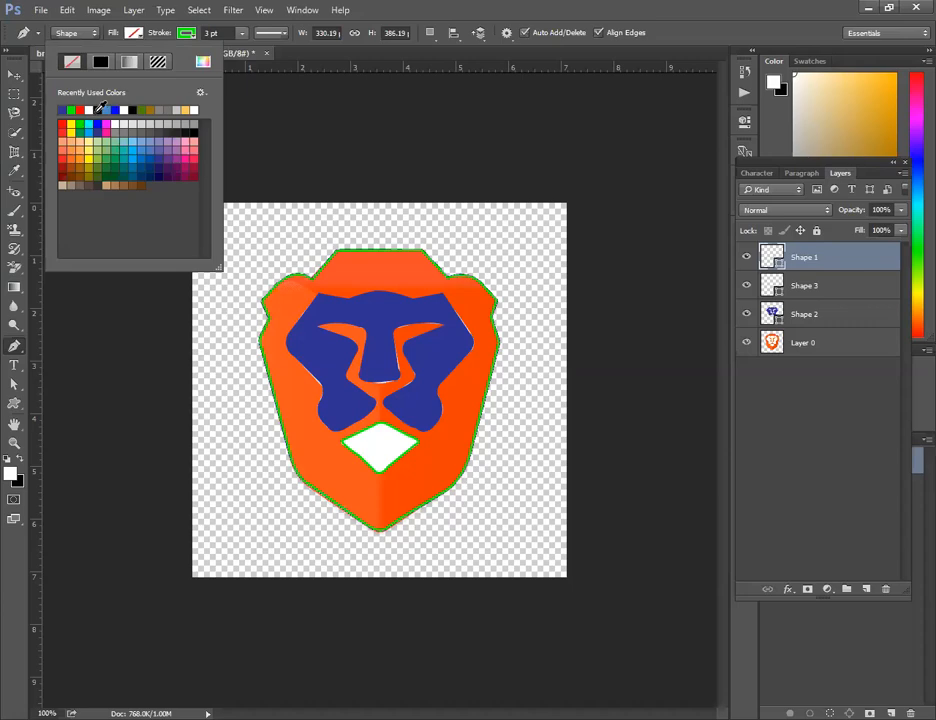
left_click(99, 109)
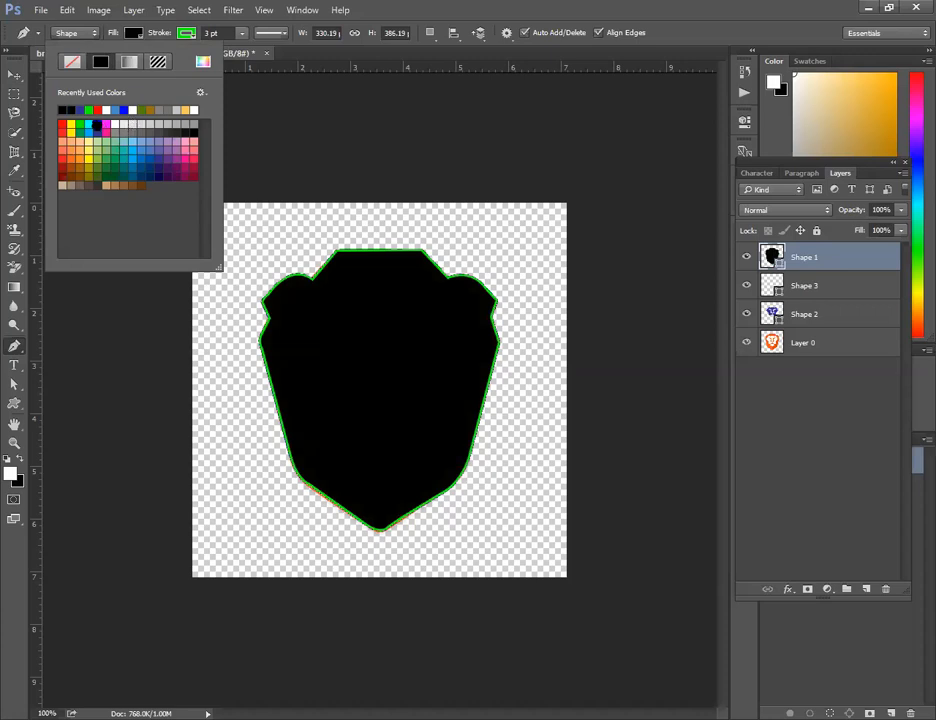
left_click(133, 109)
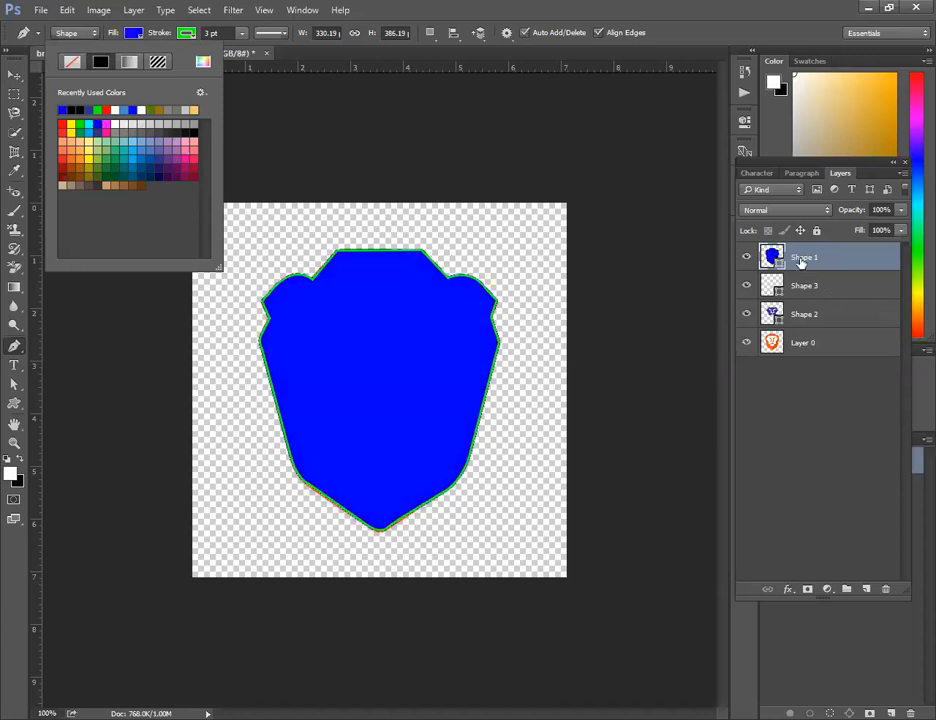
left_click(805, 314, "ctrl")
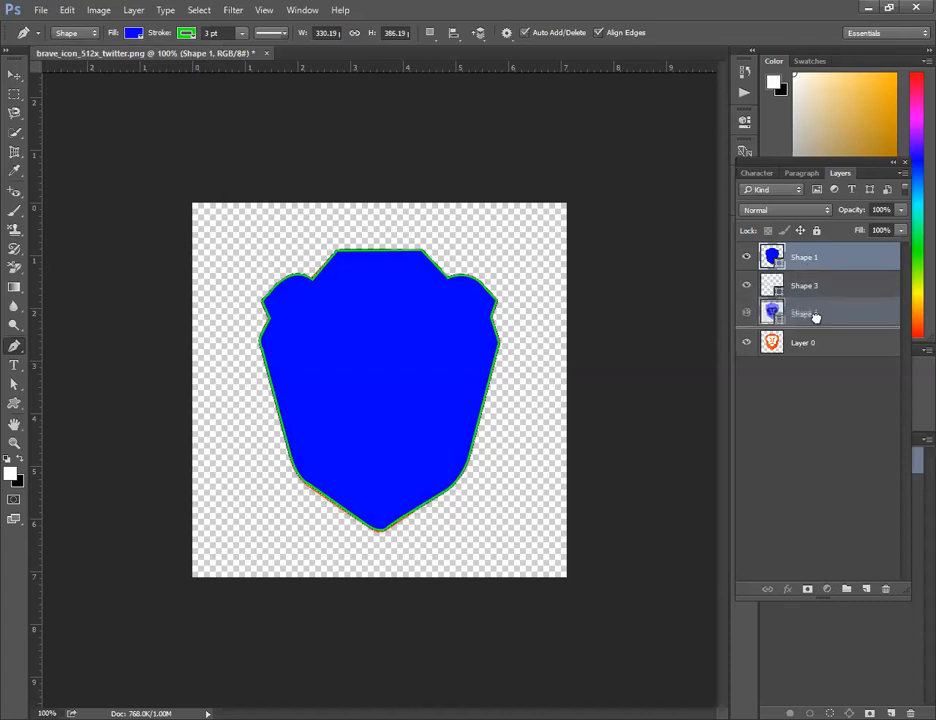
left_click_drag(815, 316, 817, 322)
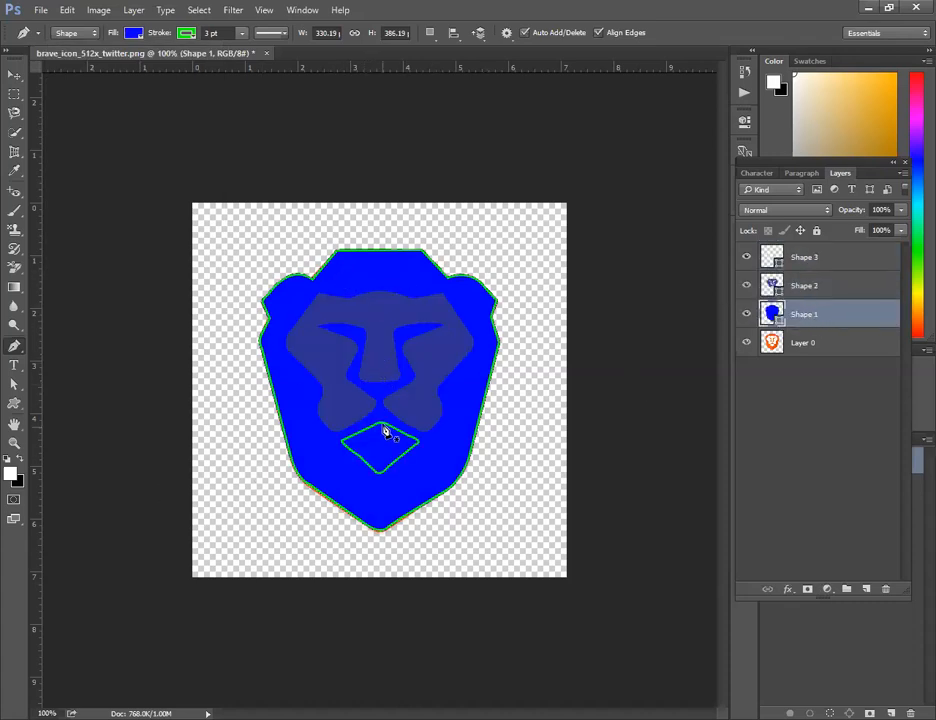
Step: Remove the stroke from the chin diamond on layer Shape 3 and fill it with white
left_click(819, 278)
left_click(821, 262)
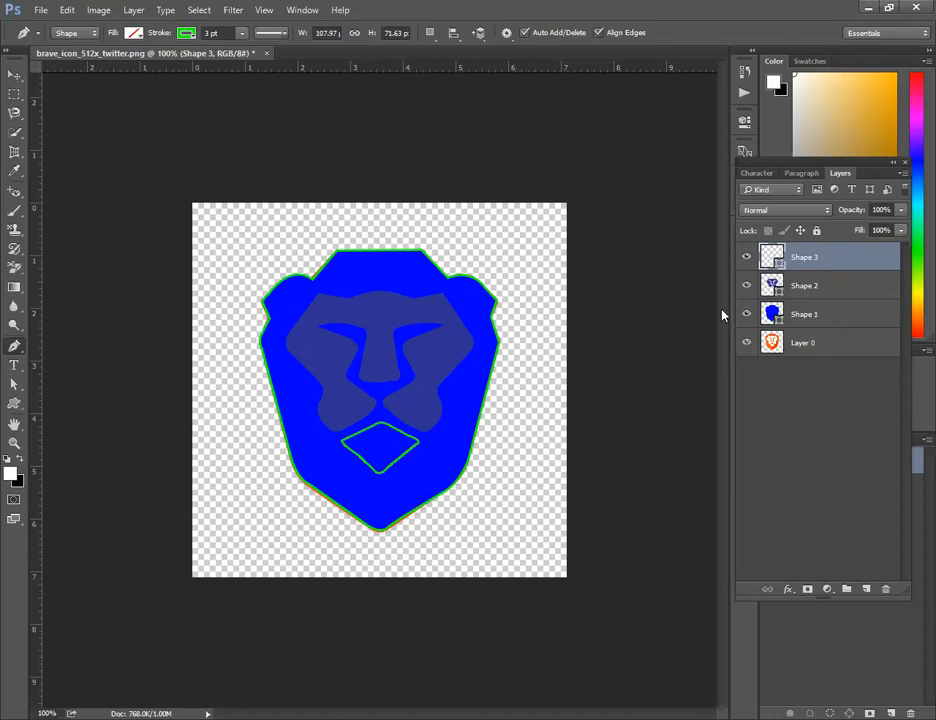
left_click(838, 288)
left_click(813, 259)
left_click(134, 33)
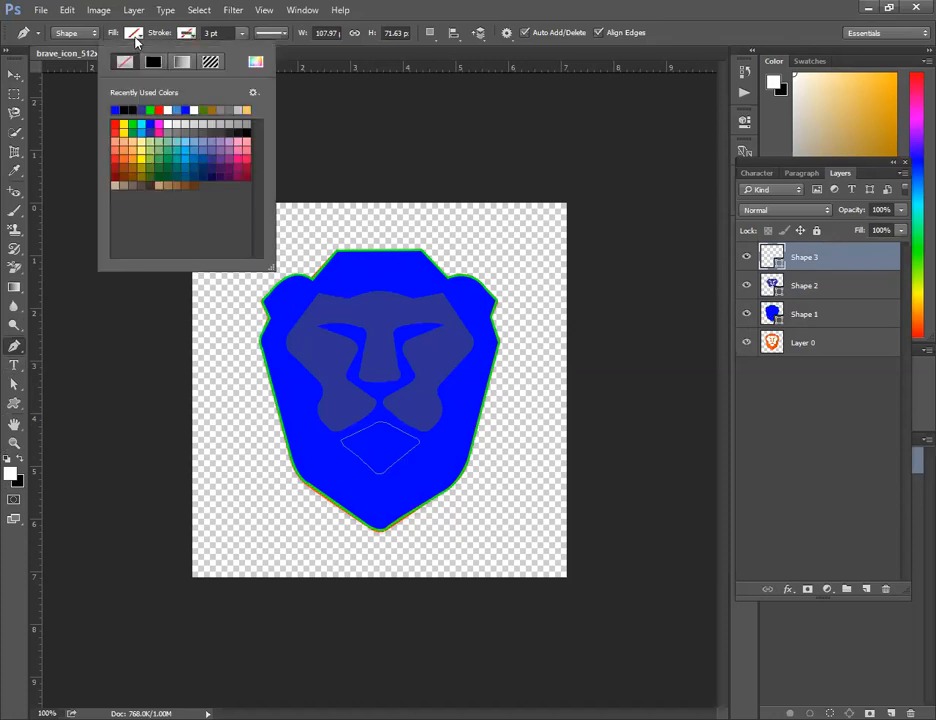
left_click(135, 37)
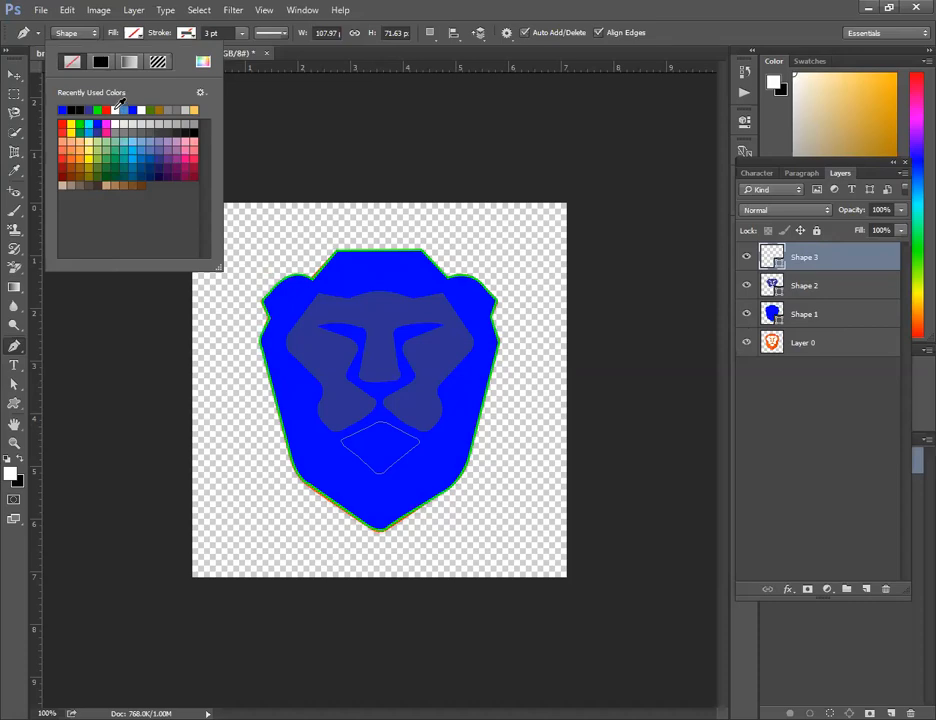
left_click(116, 110)
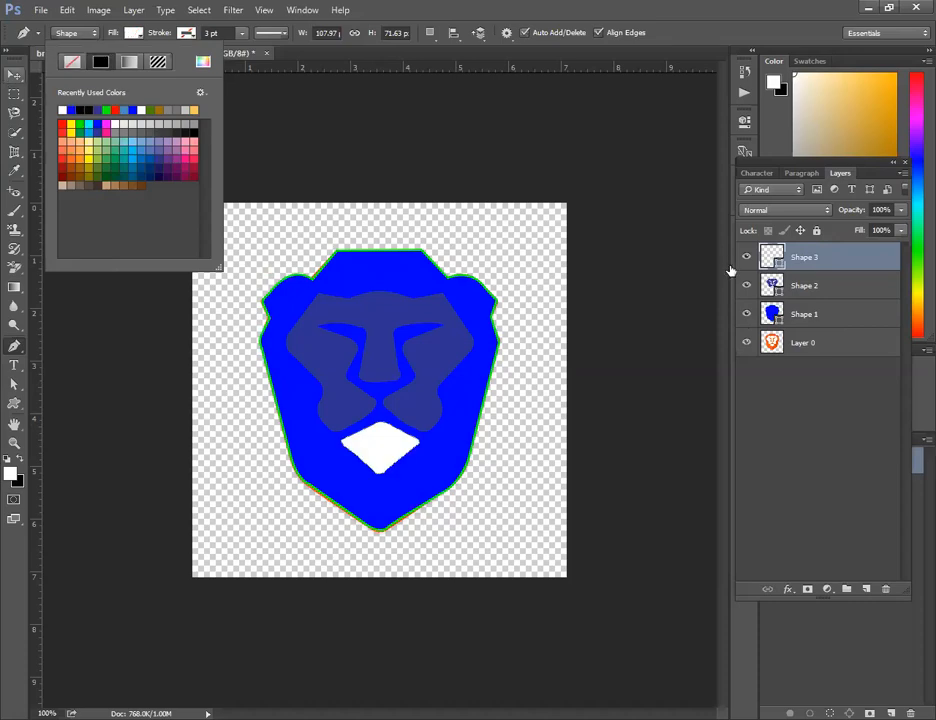
Step: Change the fill of the face shape on layer Shape 2 to white using the Pen tool's shape options
key("v")
left_click(802, 285)
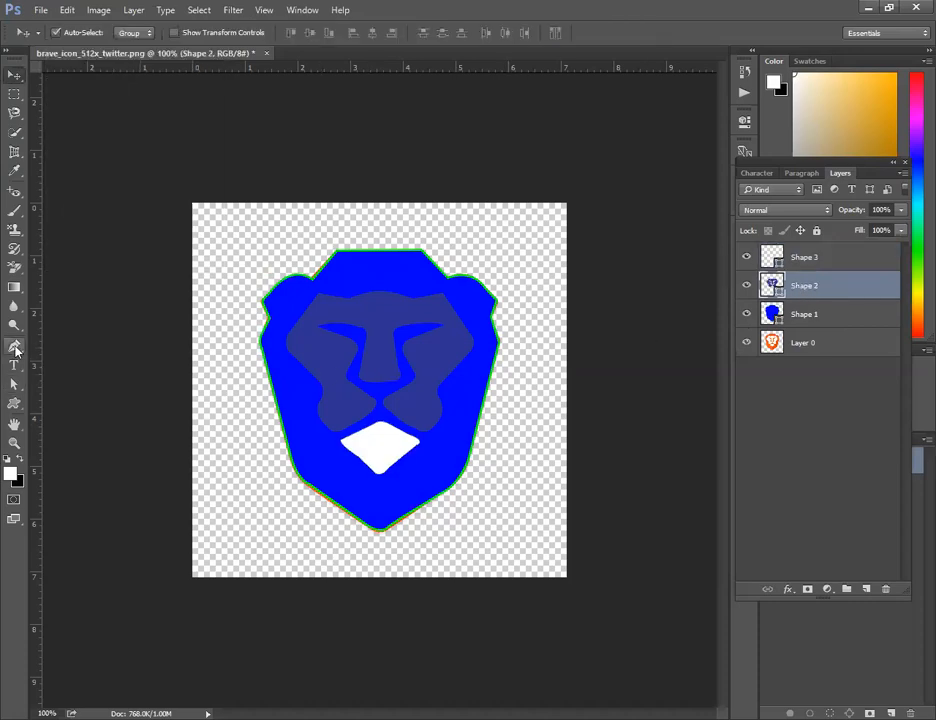
left_click(15, 347)
left_click(133, 33)
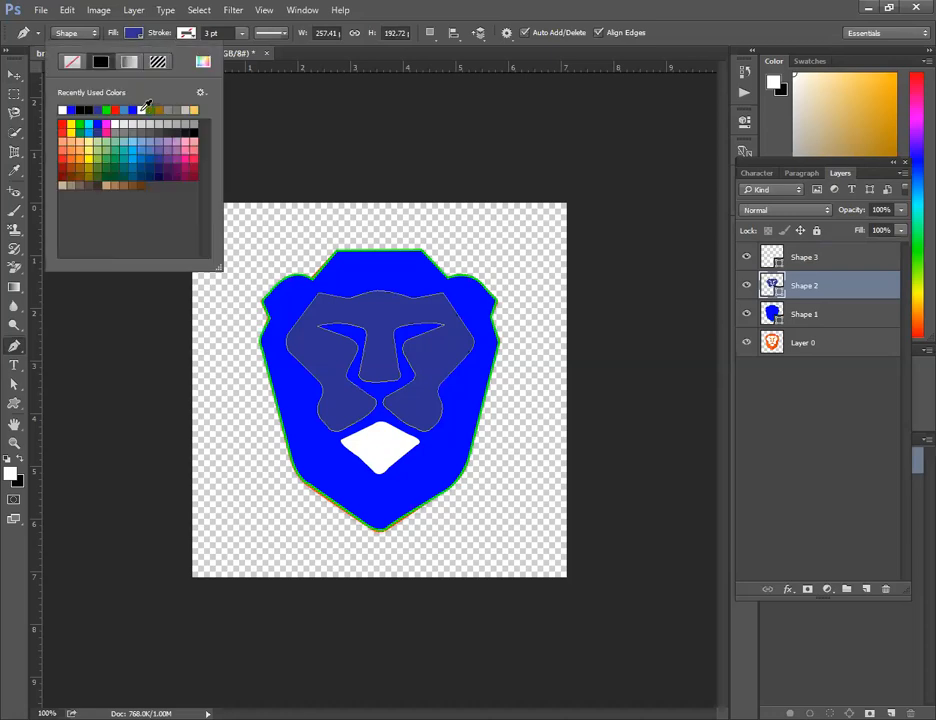
left_click(143, 108)
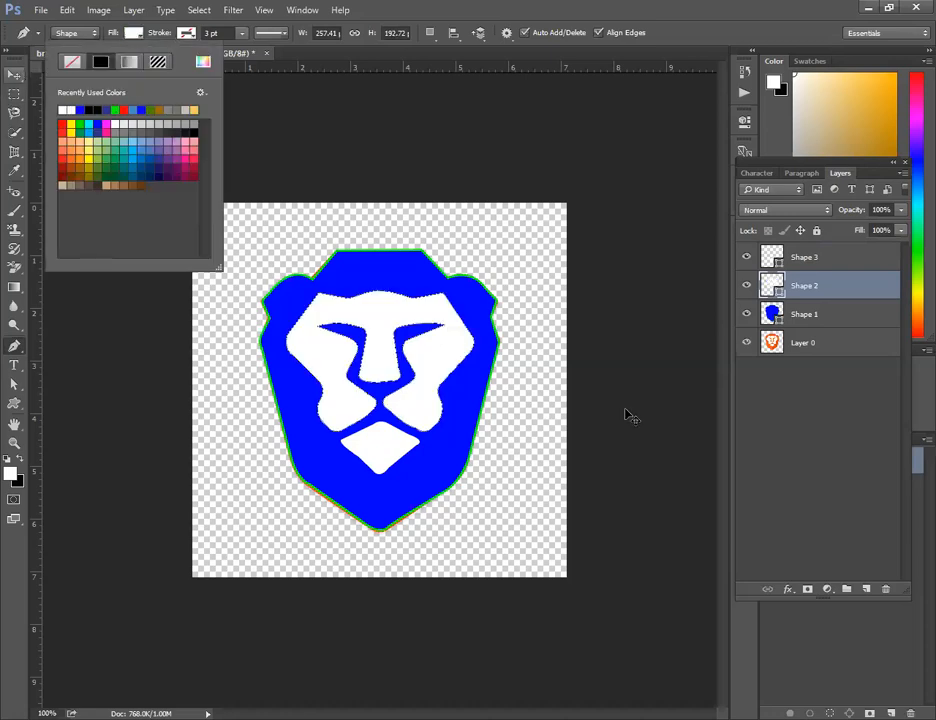
key("v")
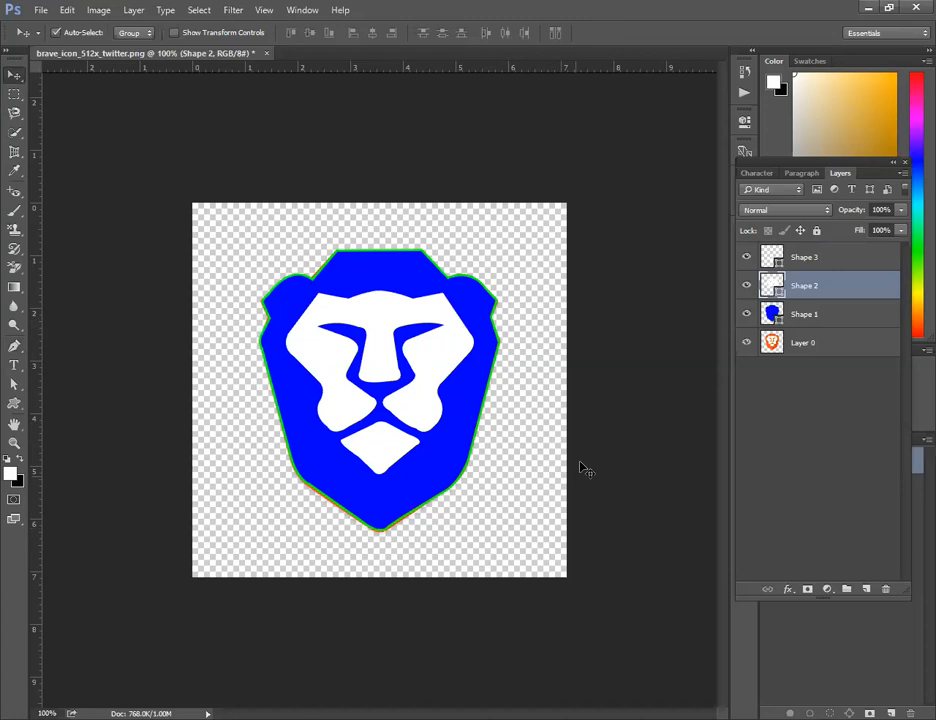
Step: Remove the stroke from the head shape on layer Shape 1 and hide the original logo on Layer 0
left_click(820, 315)
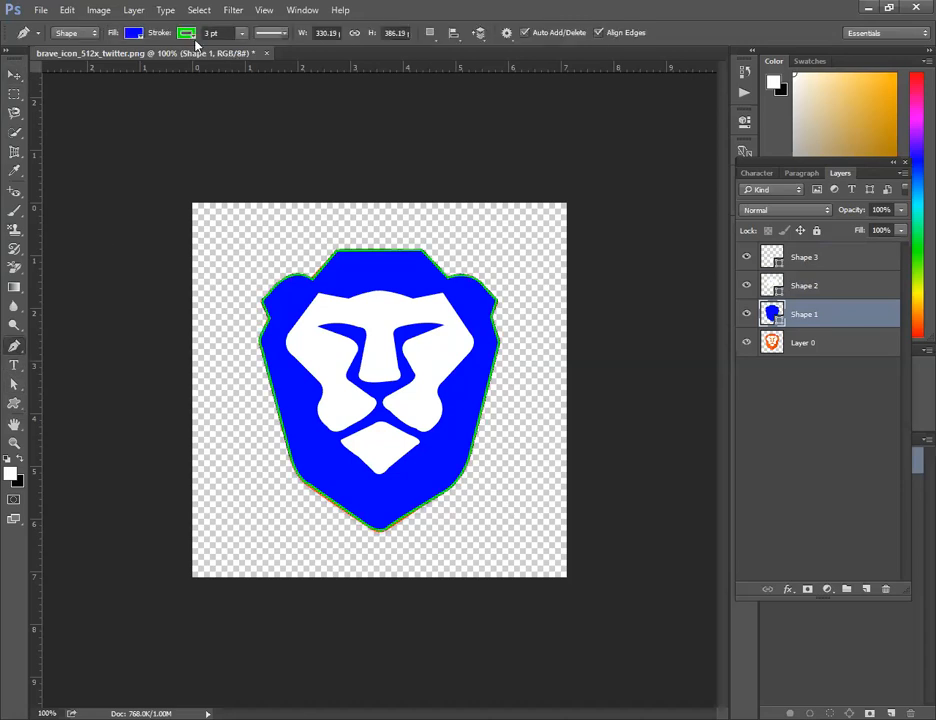
left_click(186, 32)
left_click(124, 61)
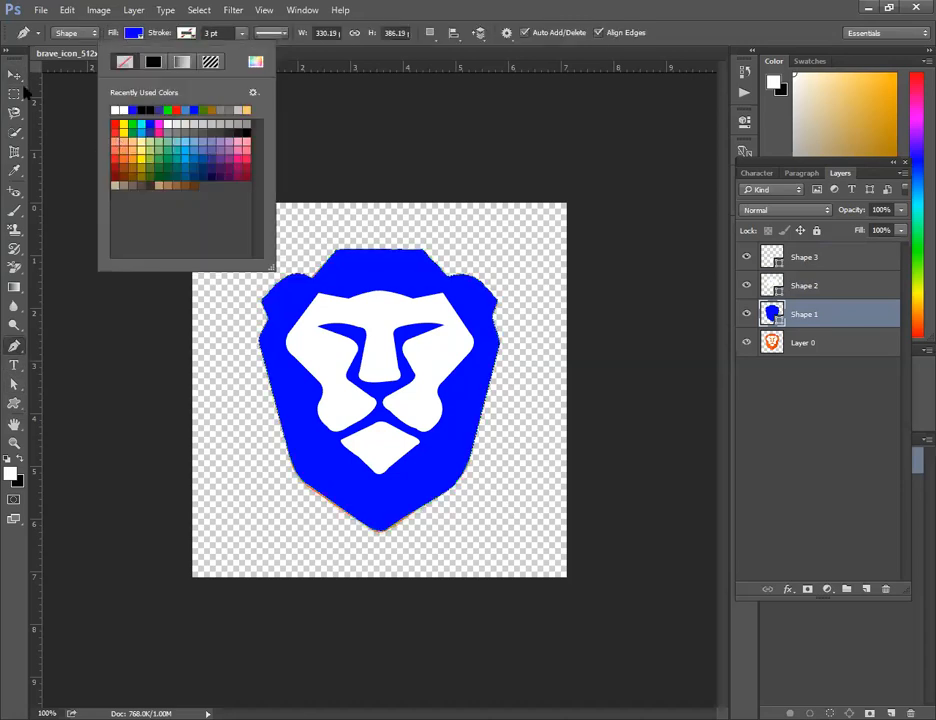
key("v")
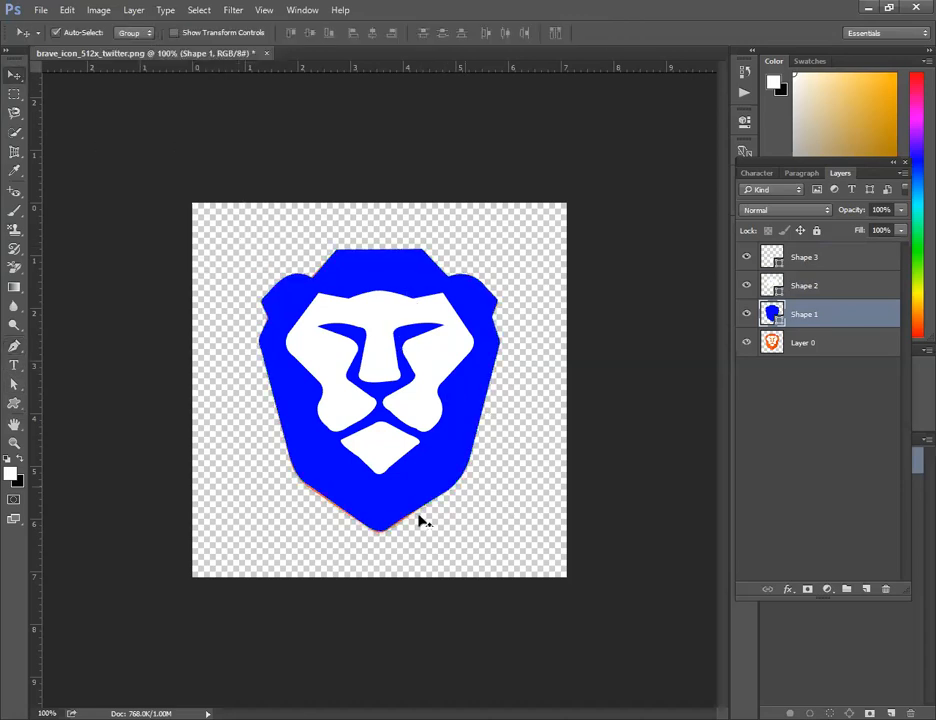
left_click(746, 343)
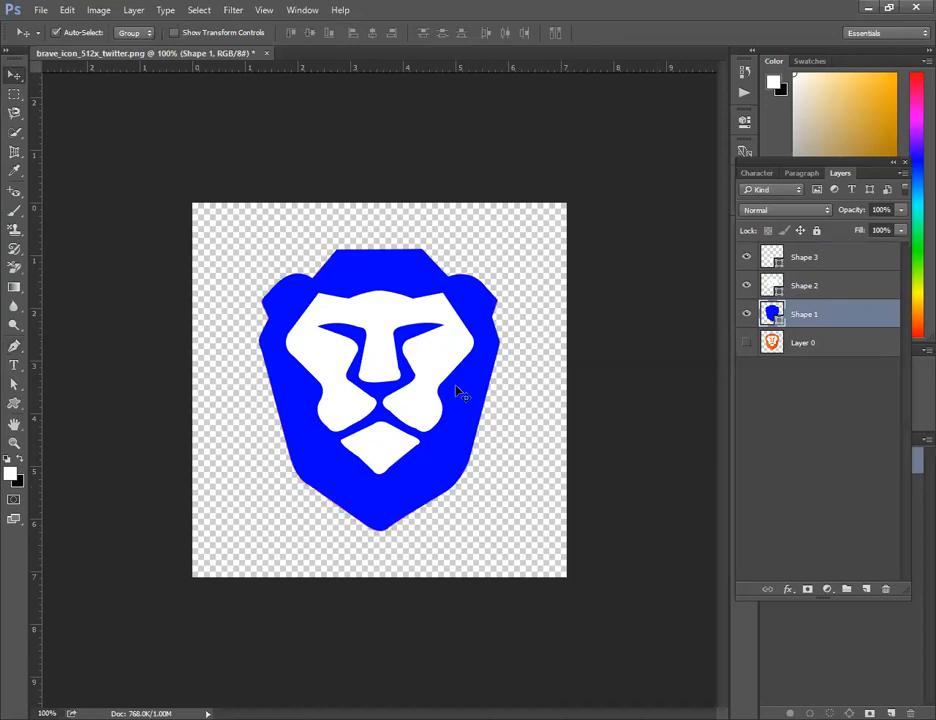
left_click(859, 288)
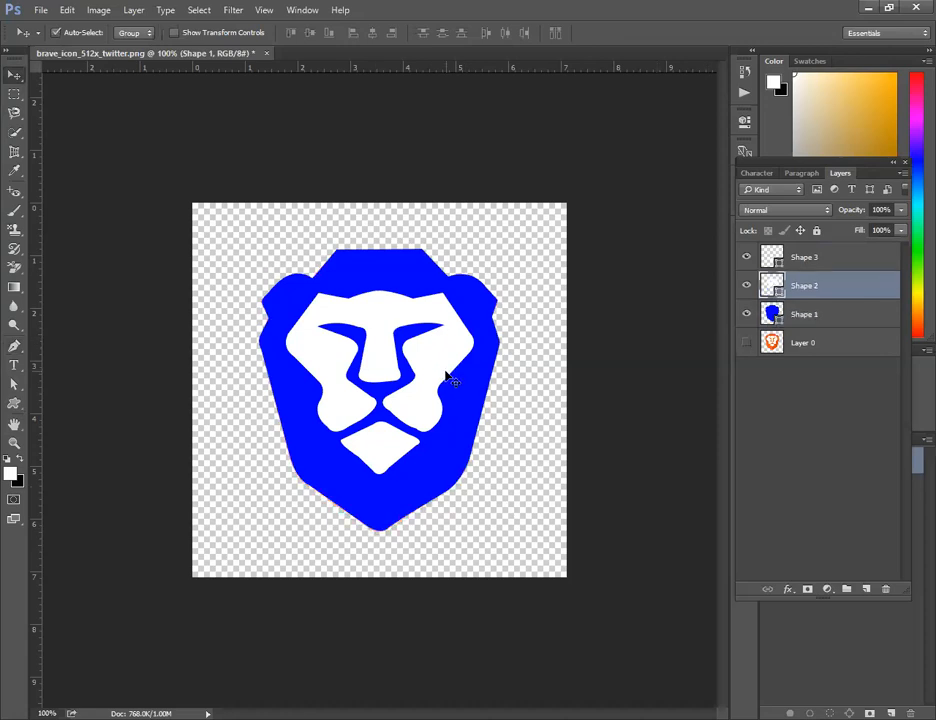
left_click(857, 314)
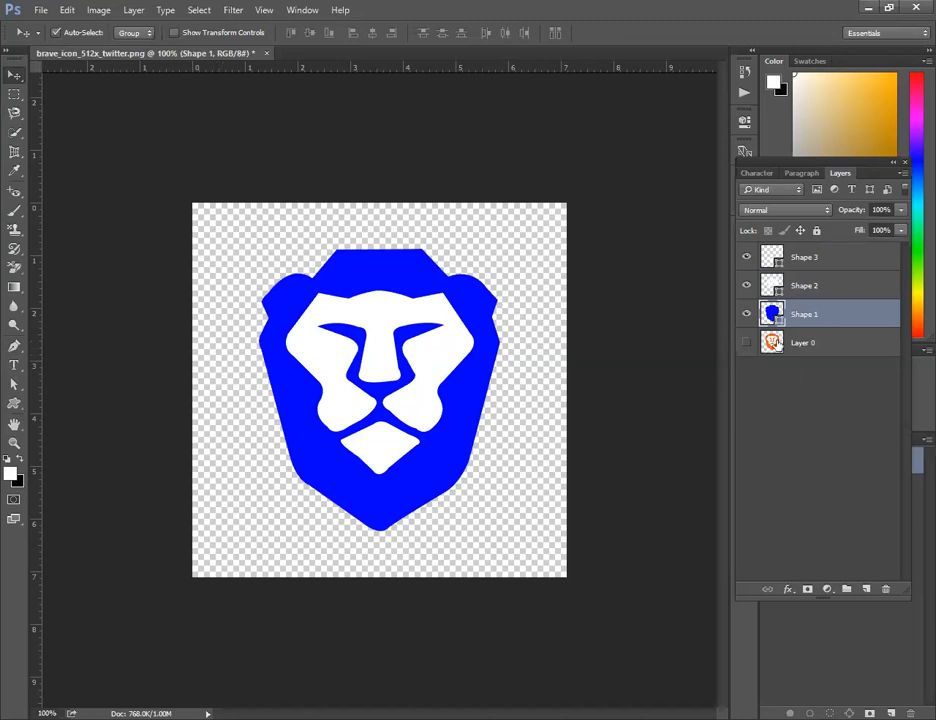
left_click(772, 353)
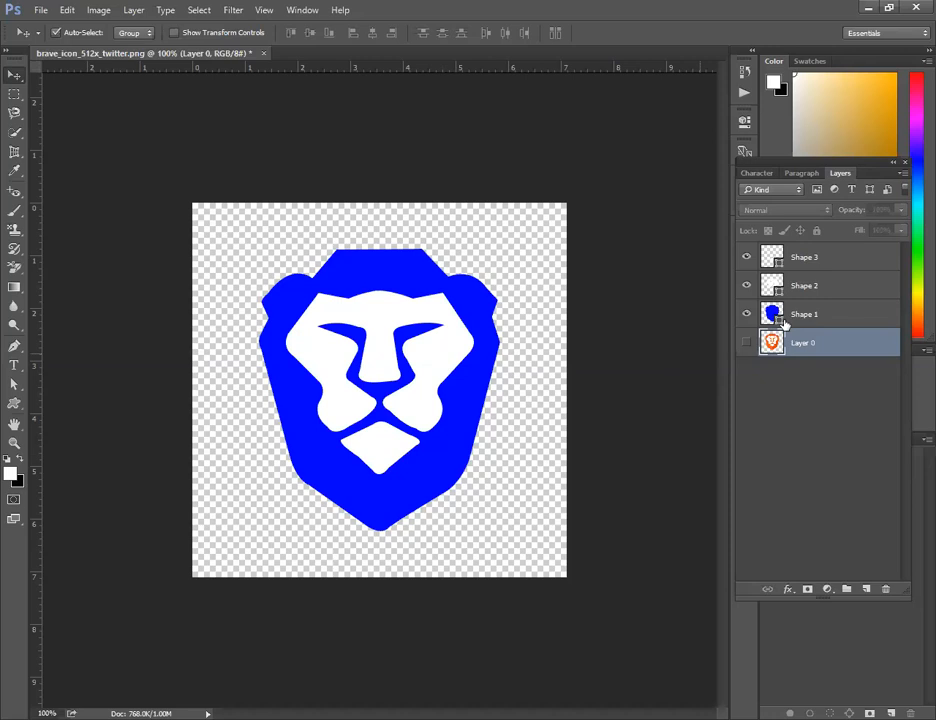
left_click(794, 316)
left_click(828, 264, "shift")
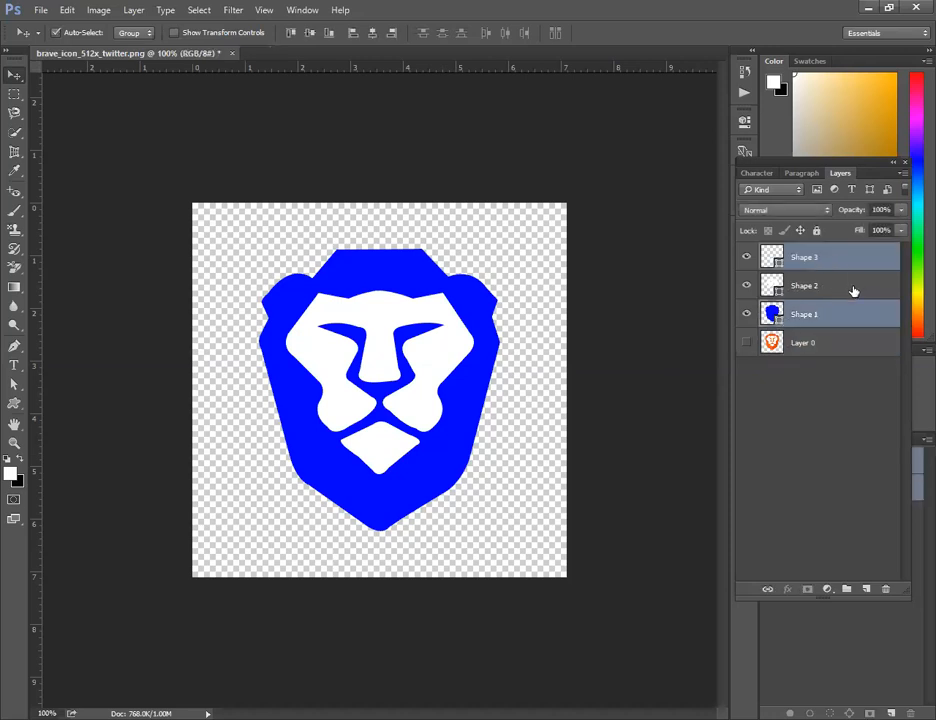
left_click(802, 322)
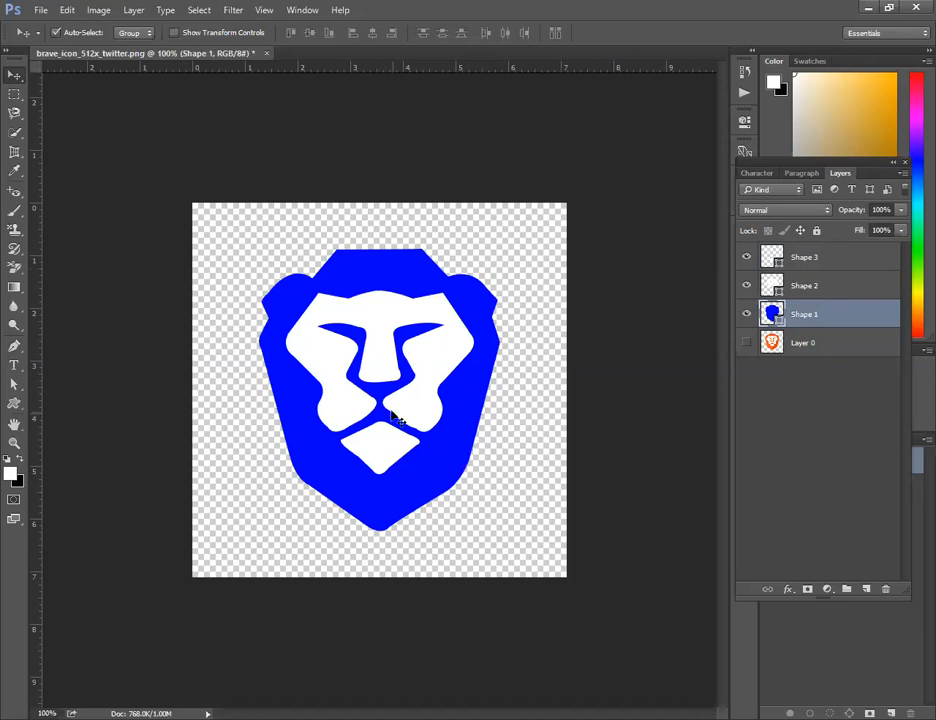
left_click_drag(416, 413, 421, 414)
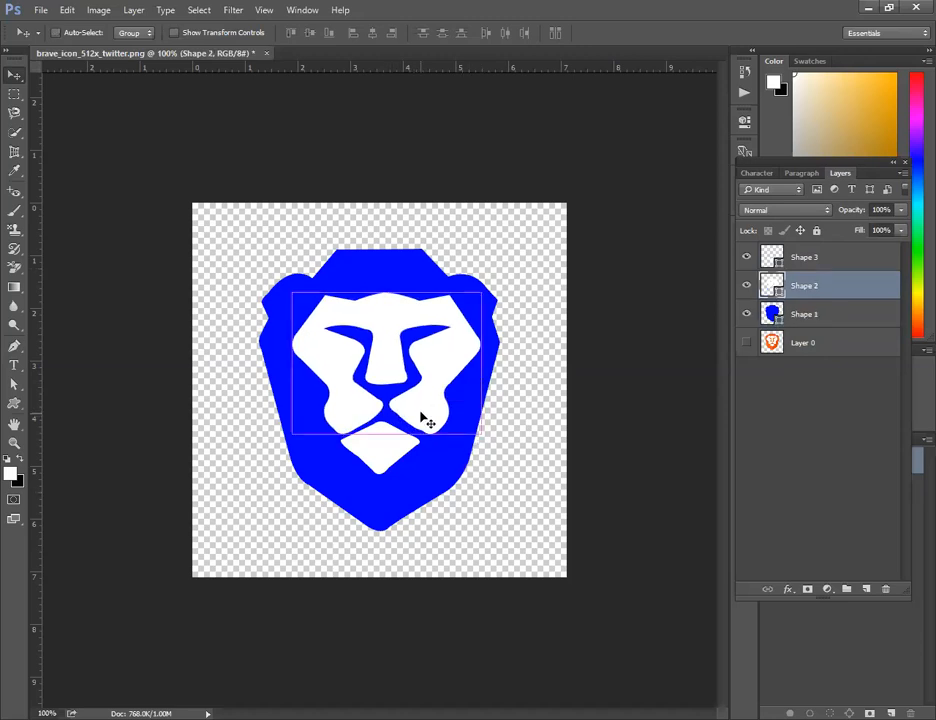
key("ctrl+z")
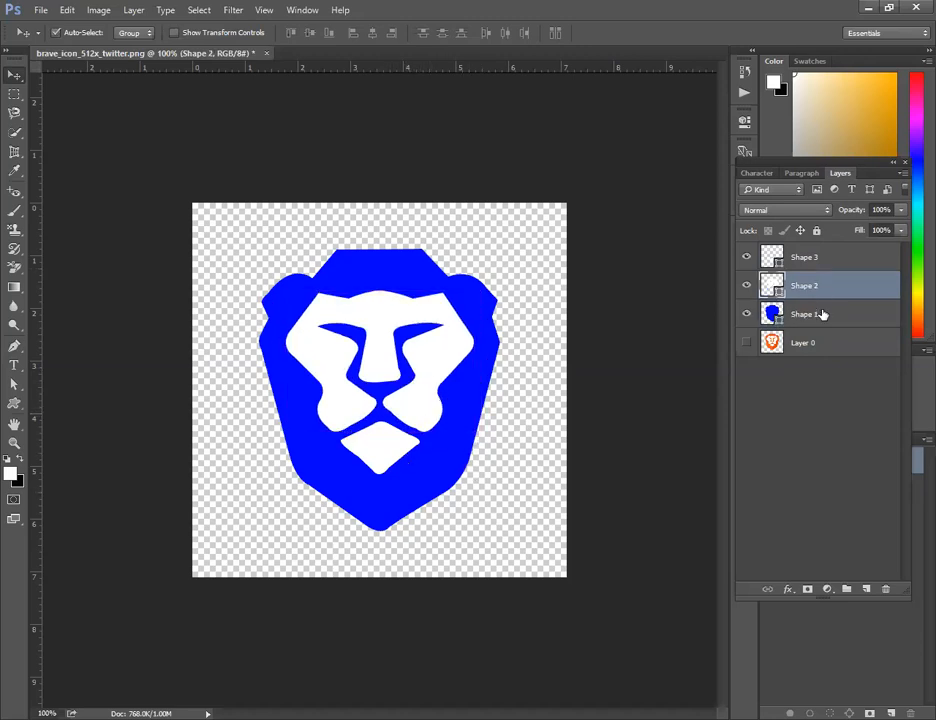
Step: Group the layers Shape 1, Shape 2 and Shape 3 together
left_click(765, 314)
left_click(823, 262, "ctrl")
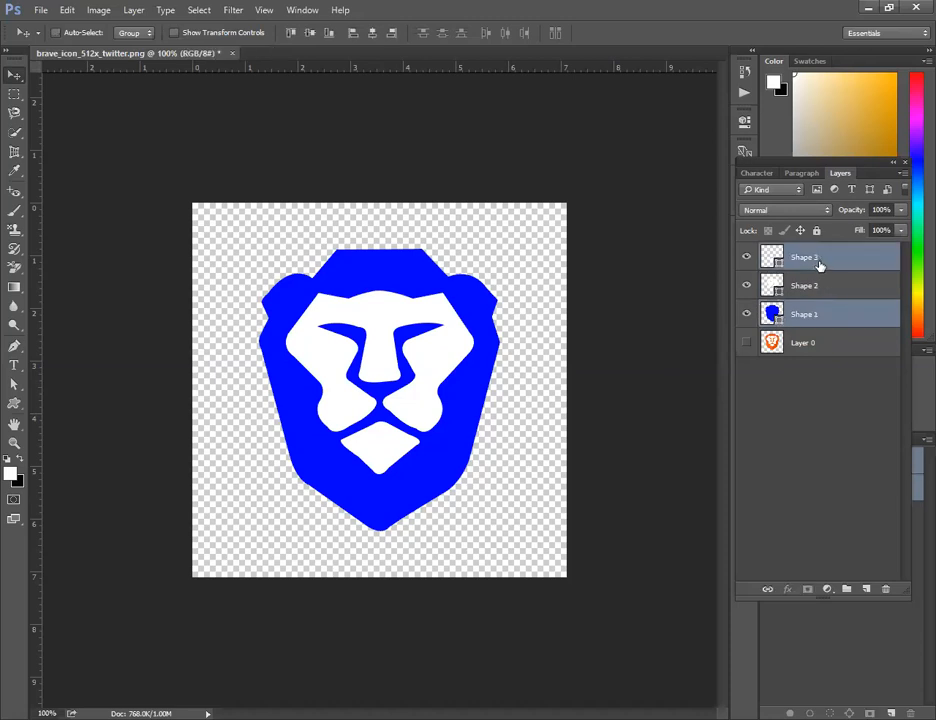
left_click(820, 260, "ctrl")
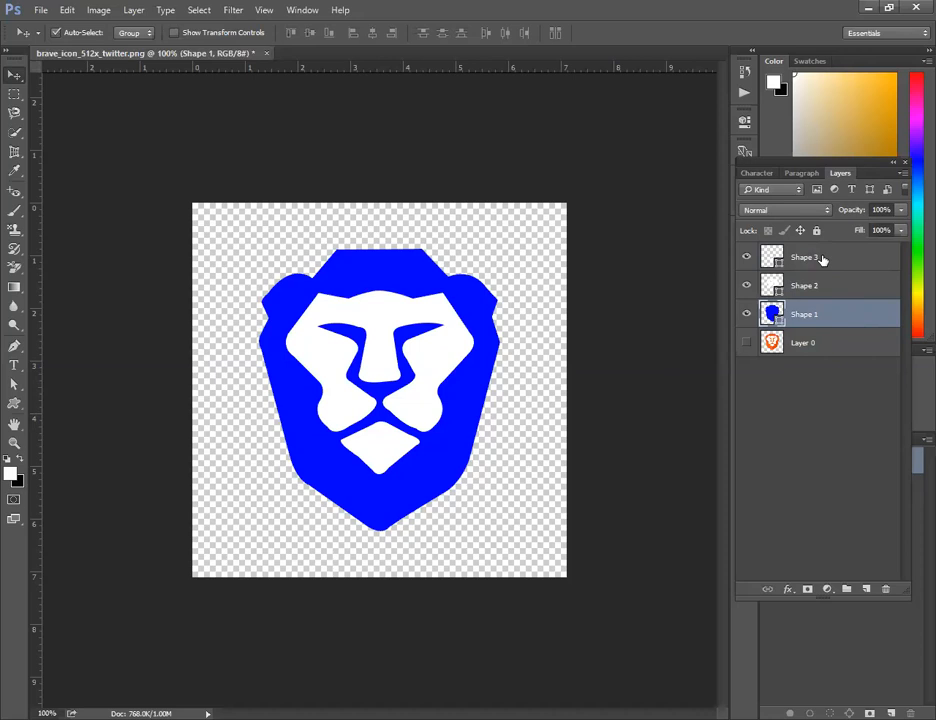
left_click(821, 260, "shift")
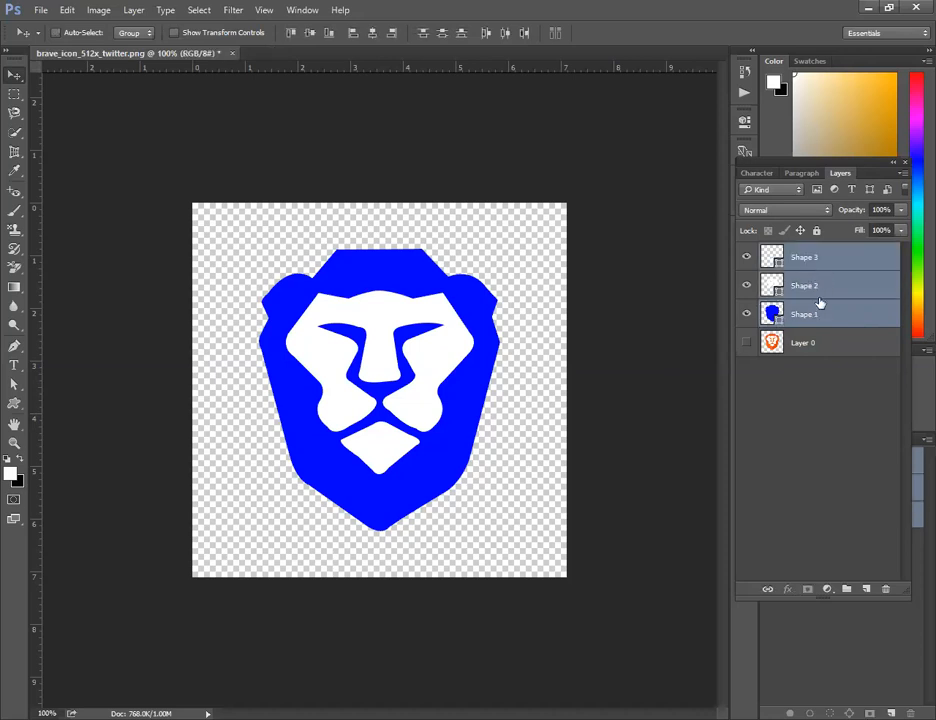
key("ctrl+g")
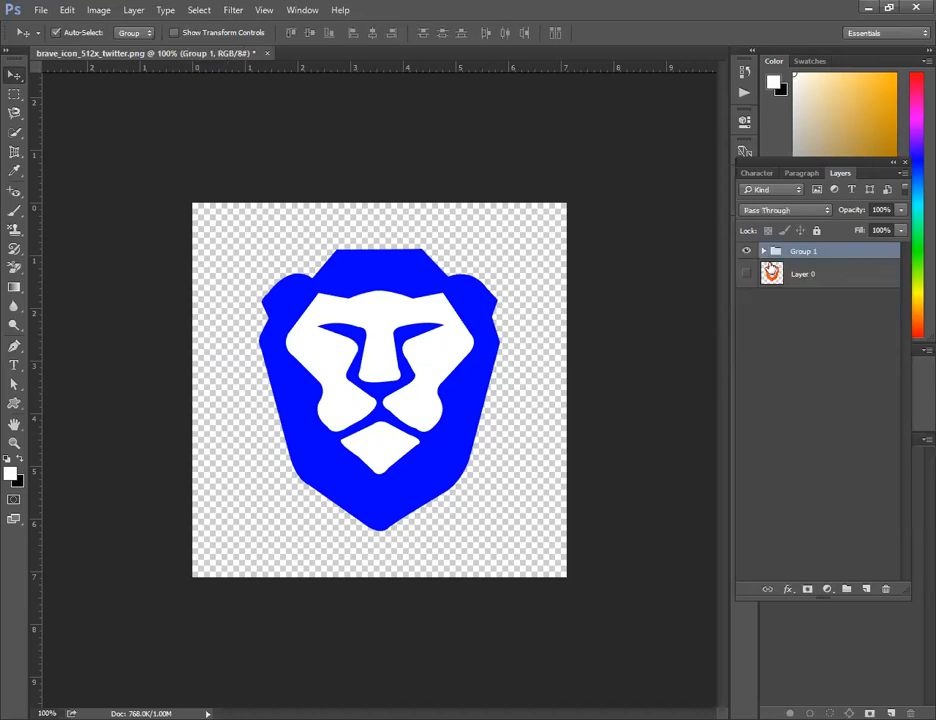
Step: Move the grouped lion logo slightly upward on the canvas and leave no layer selected
mouse_move(382, 411)
left_mouse_down()
mouse_move(390, 411)
mouse_move(330, 374)
mouse_move(360, 400)
mouse_move(503, 389)
mouse_move(379, 417)
mouse_move(374, 375)
mouse_move(364, 396)
mouse_move(383, 401)
mouse_move(368, 350)
mouse_move(385, 391)
left_mouse_up()
left_click_drag(452, 410, 464, 420)
left_click(494, 416)
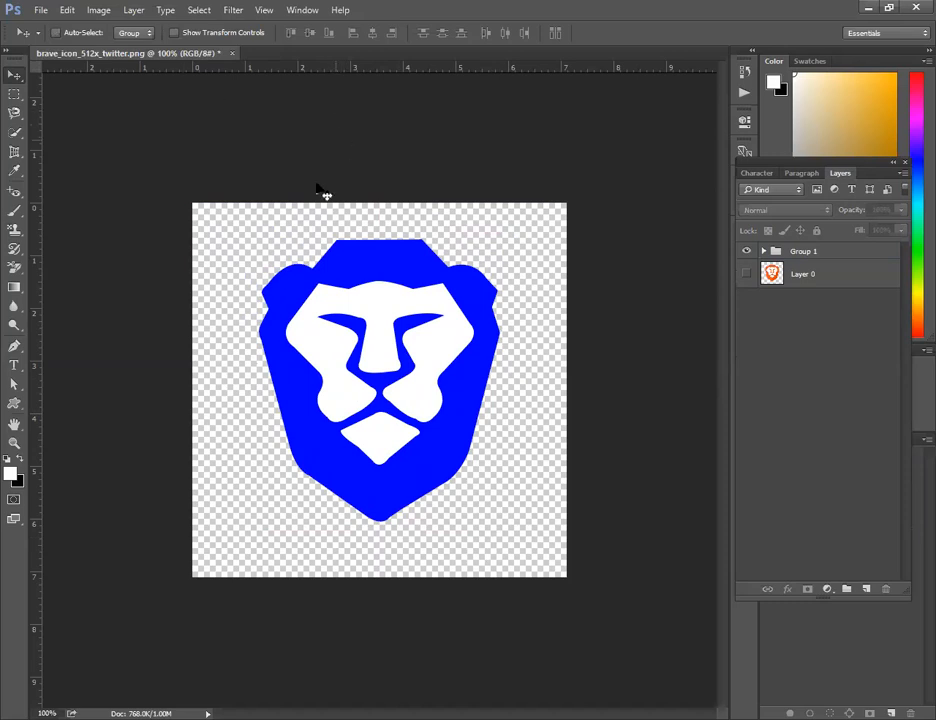
Step: Create a new blank document with a white background
key("ctrl+n")
key("Escape")
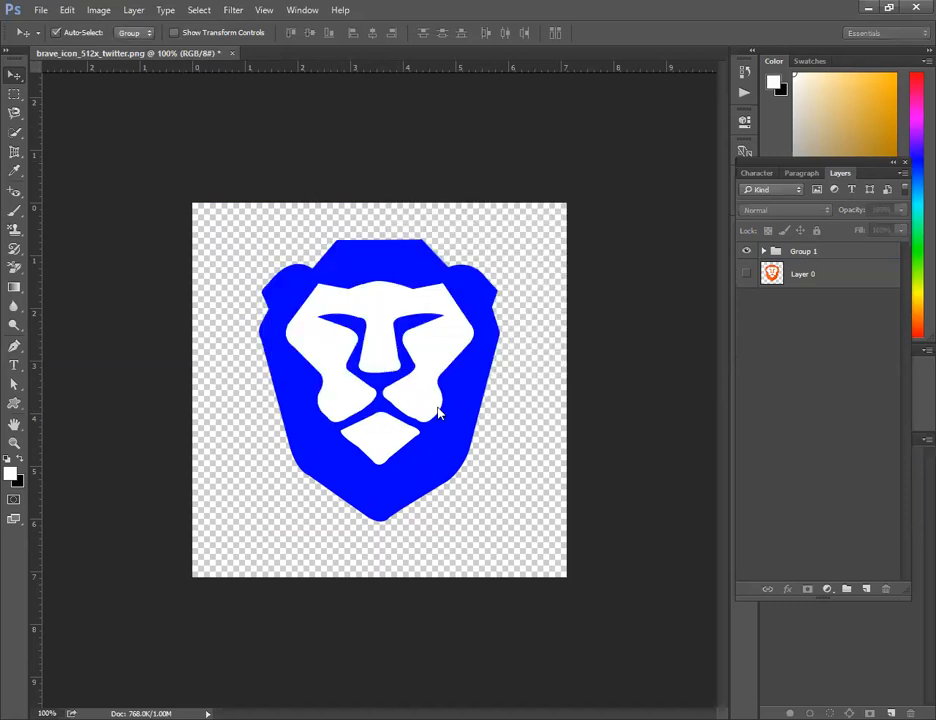
key("ctrl+alt+n")
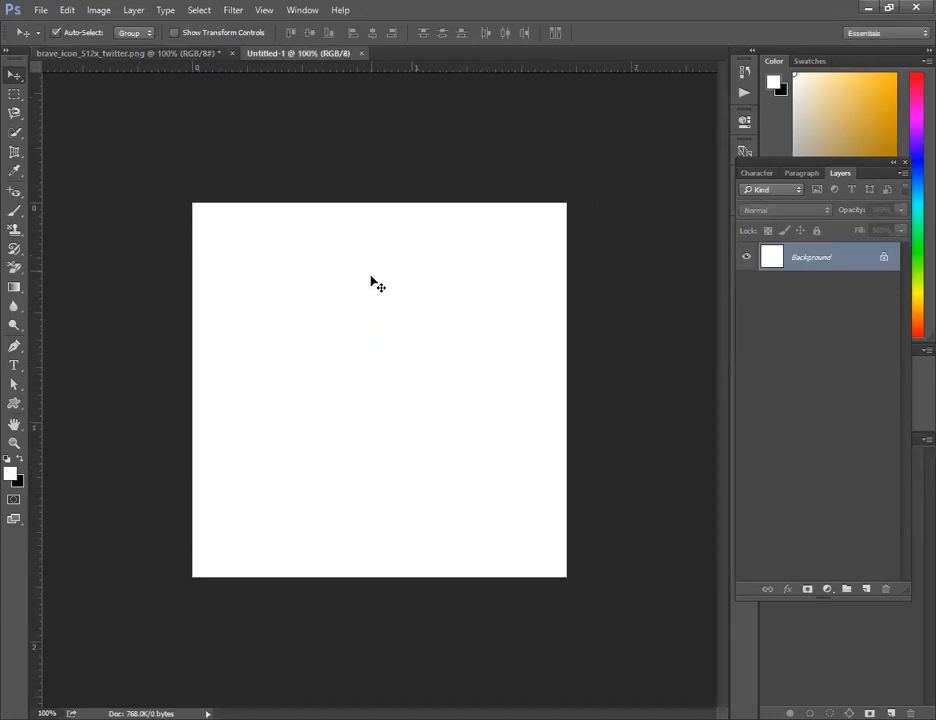
Step: Draw a closed six-point lightning bolt about 139 by 286 px with the Pen tool in Shape mode, using straight segments near the canvas centre
left_click(14, 346)
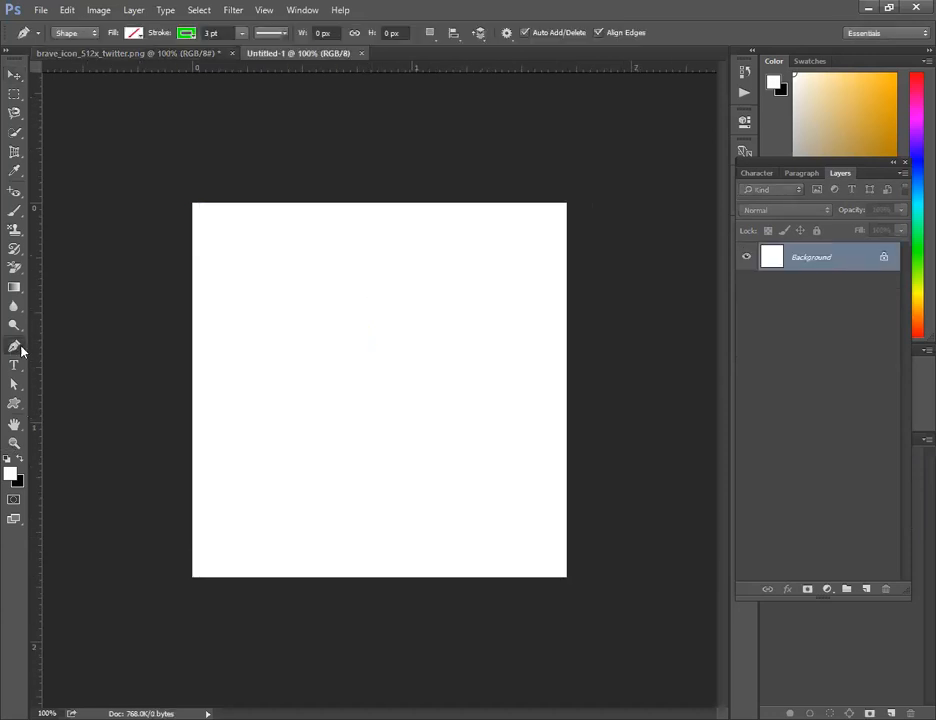
left_click(402, 253)
left_click(328, 340)
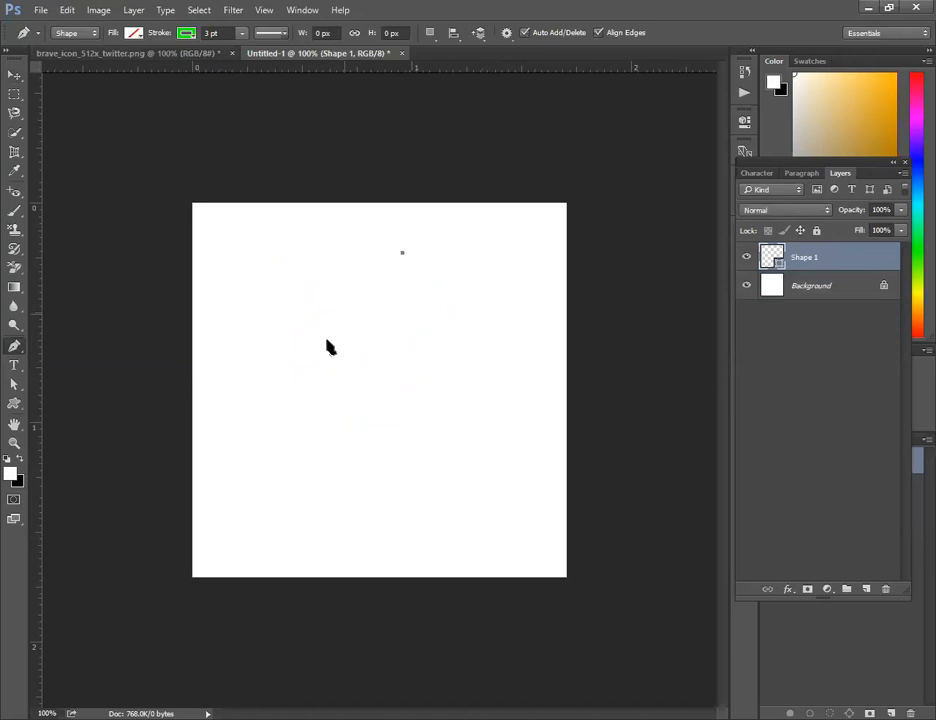
left_click(396, 385)
left_click(339, 461)
left_click(429, 382)
left_click(373, 334)
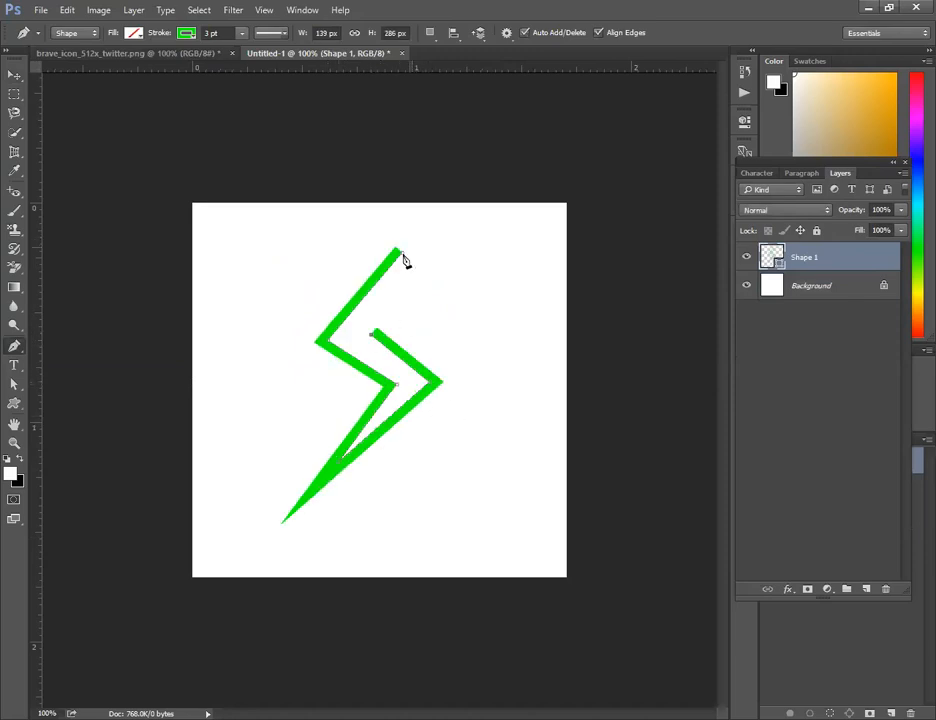
left_click(403, 256)
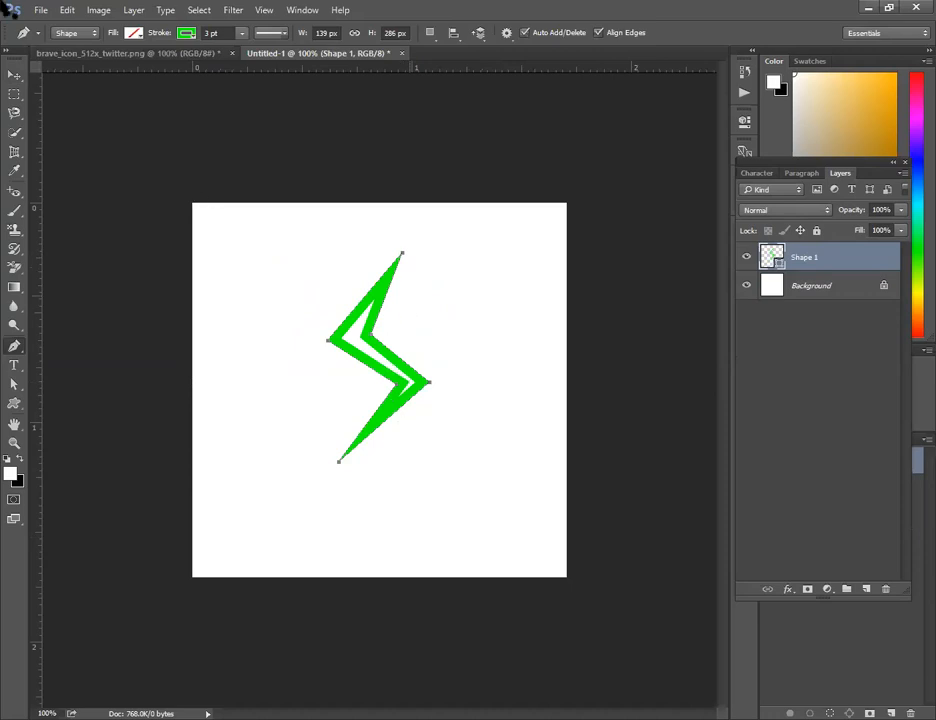
Step: Replace the lightning bolt's green stroke with a dark blue fill and move the bolt to the upper-left part of the canvas
left_click(185, 36)
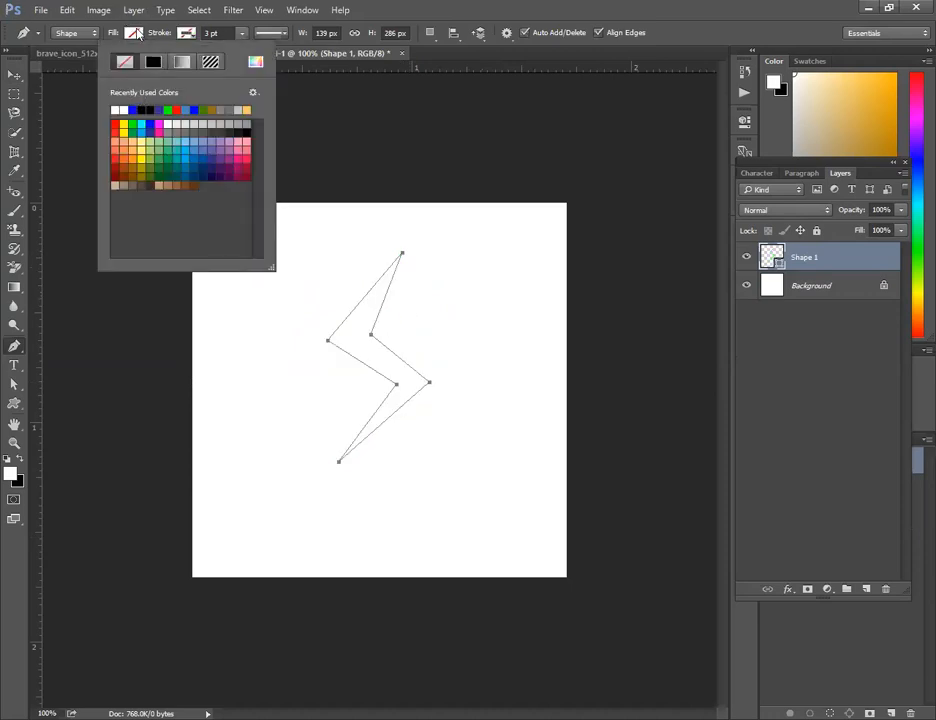
left_click(133, 34)
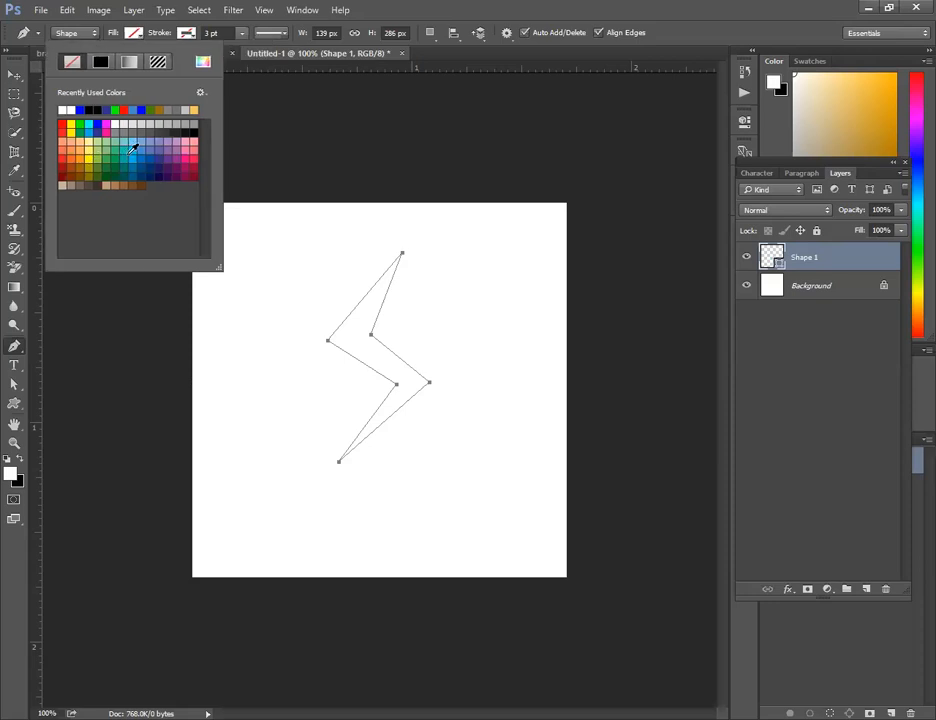
left_click(149, 108)
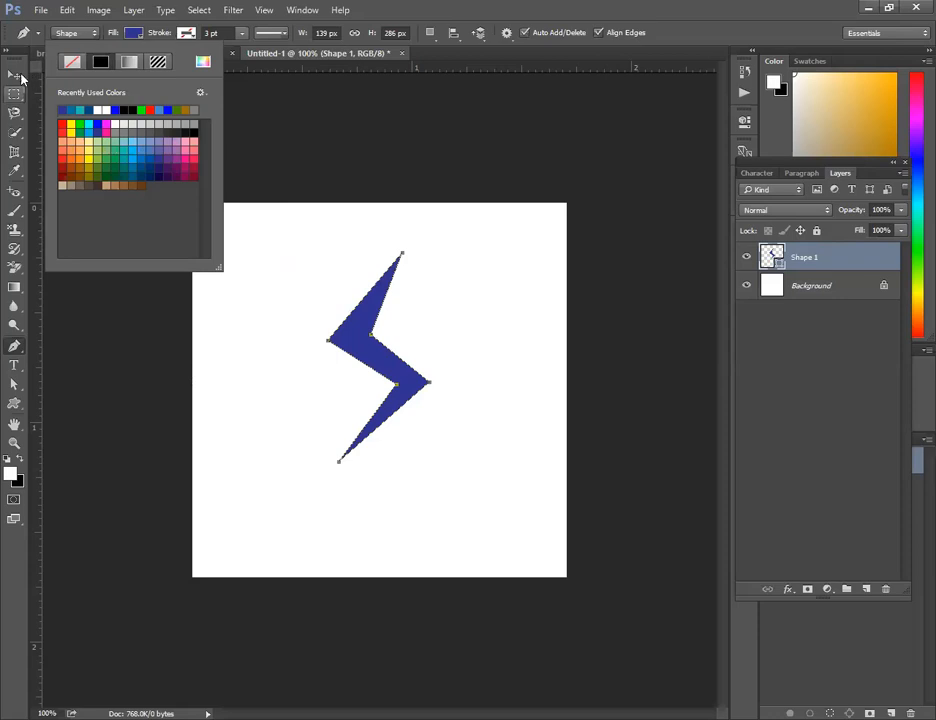
key("v")
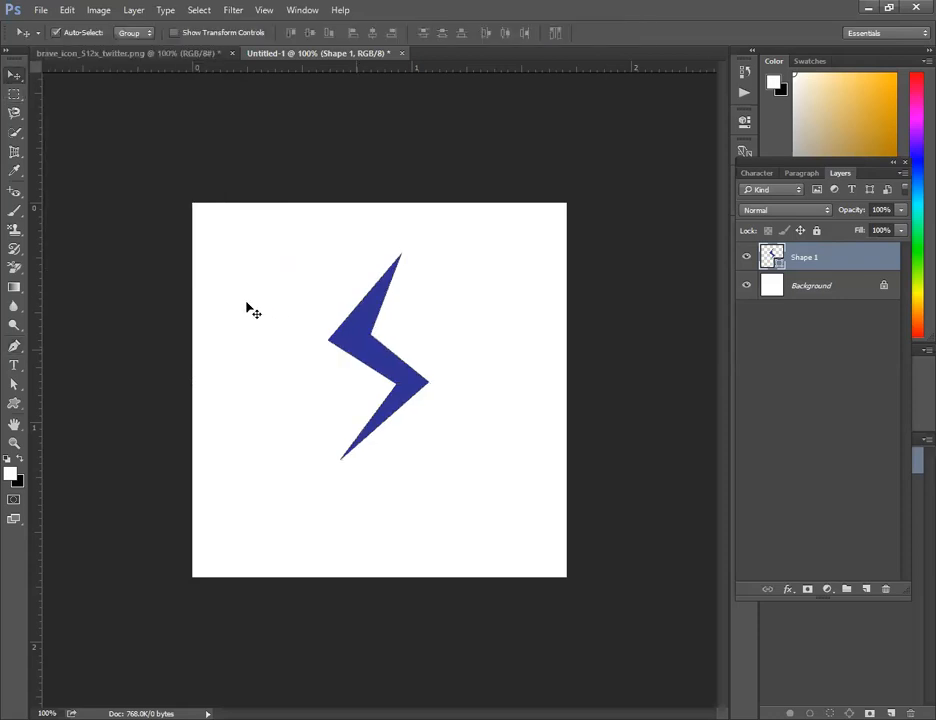
left_click_drag(422, 390, 306, 336)
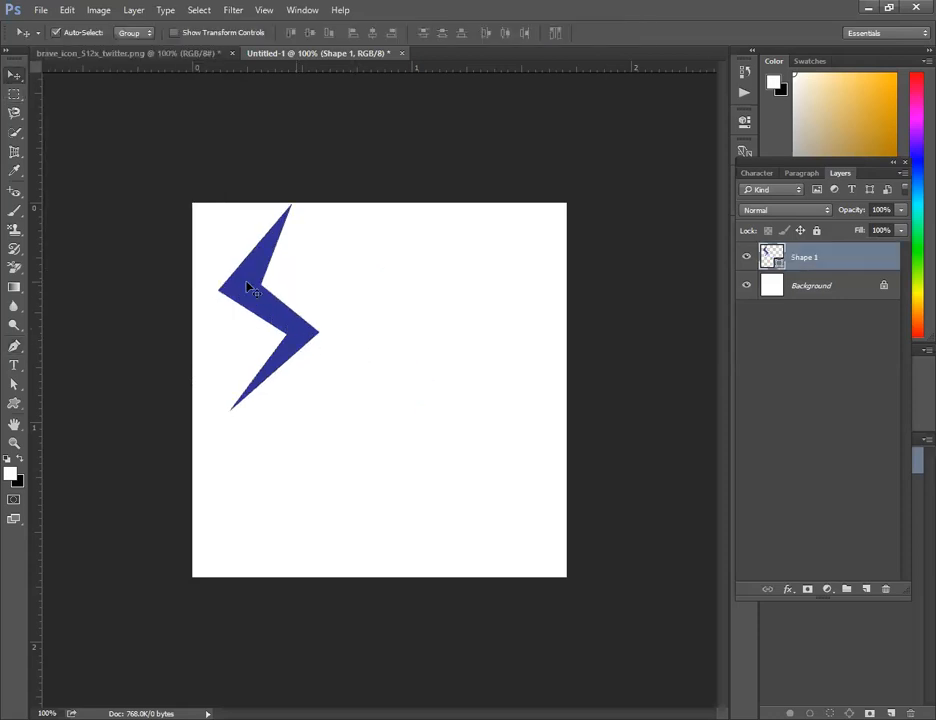
Step: Start a second Pen tool shape beside the bolt, drawing an S-shaped edge downward from two opposing curves
key("p")
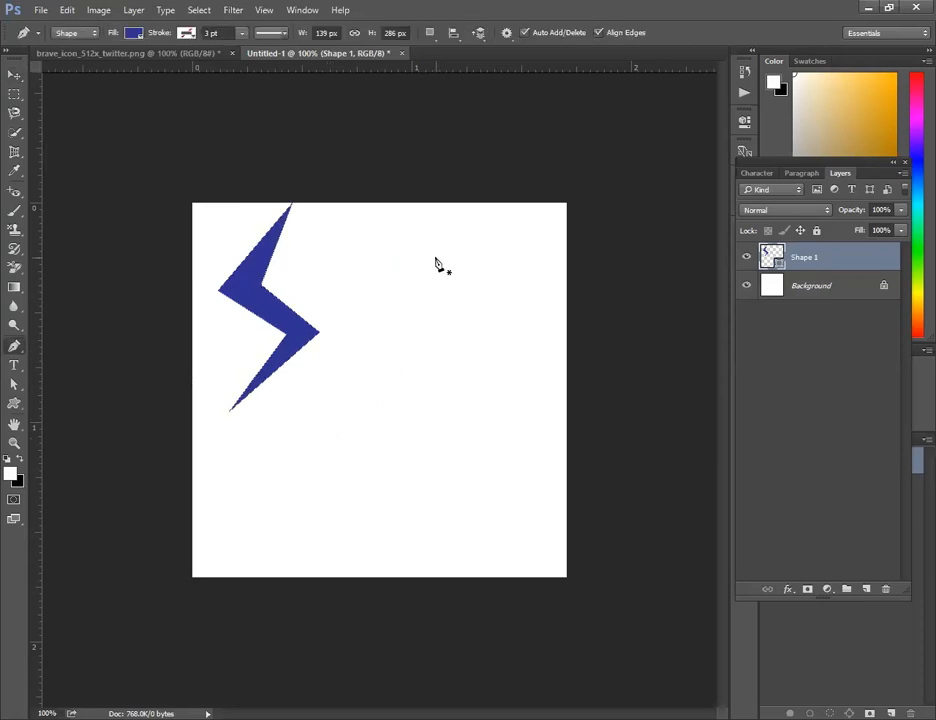
left_click(435, 258)
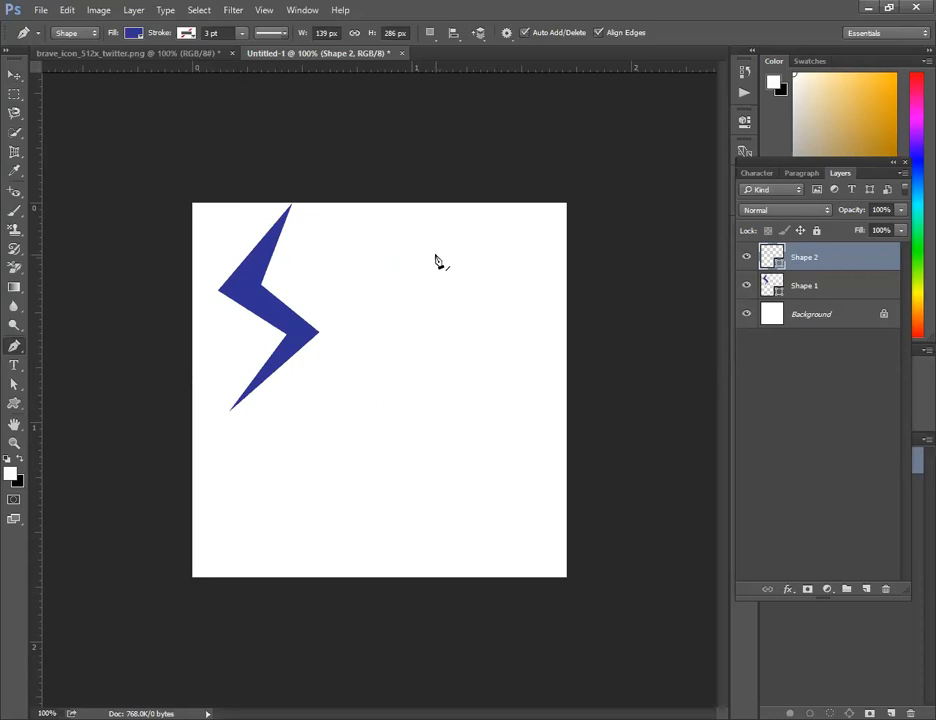
left_click(432, 351)
left_click_drag(432, 351, 491, 398)
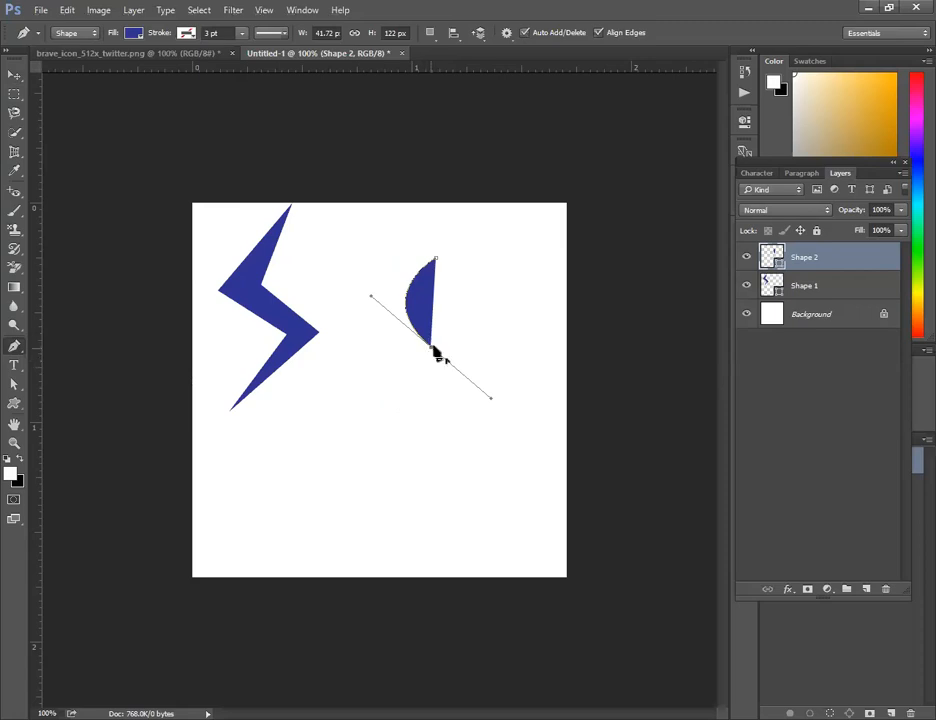
left_click(432, 347)
left_click(427, 397)
left_click_drag(427, 398, 401, 428)
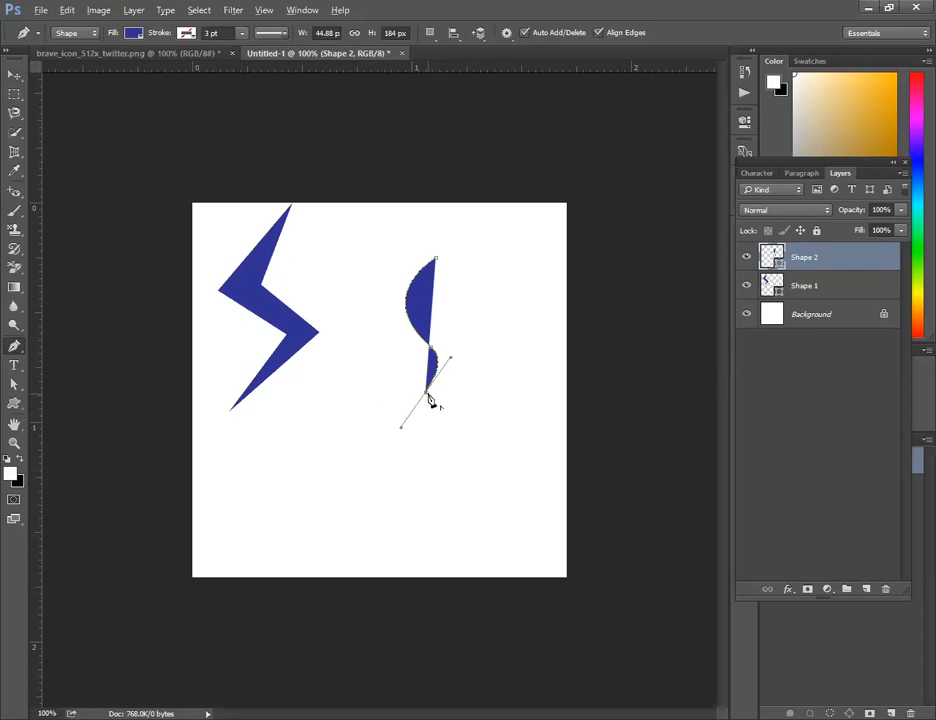
Step: Continue the second shape with curves back up its other side and close it as a slim S about 65 by 184 px
left_click(428, 392, "alt")
left_click_drag(453, 365, 454, 335)
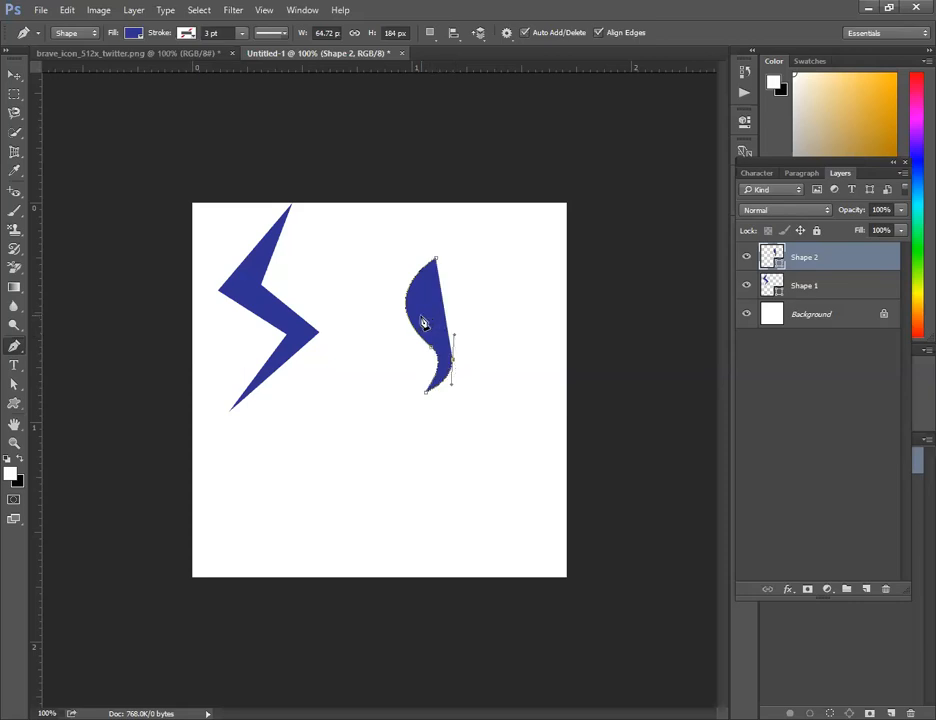
left_click(454, 364)
mouse_move(423, 314)
left_mouse_down()
mouse_move(435, 305)
mouse_move(428, 313)
mouse_move(448, 313)
mouse_move(437, 307)
left_mouse_up()
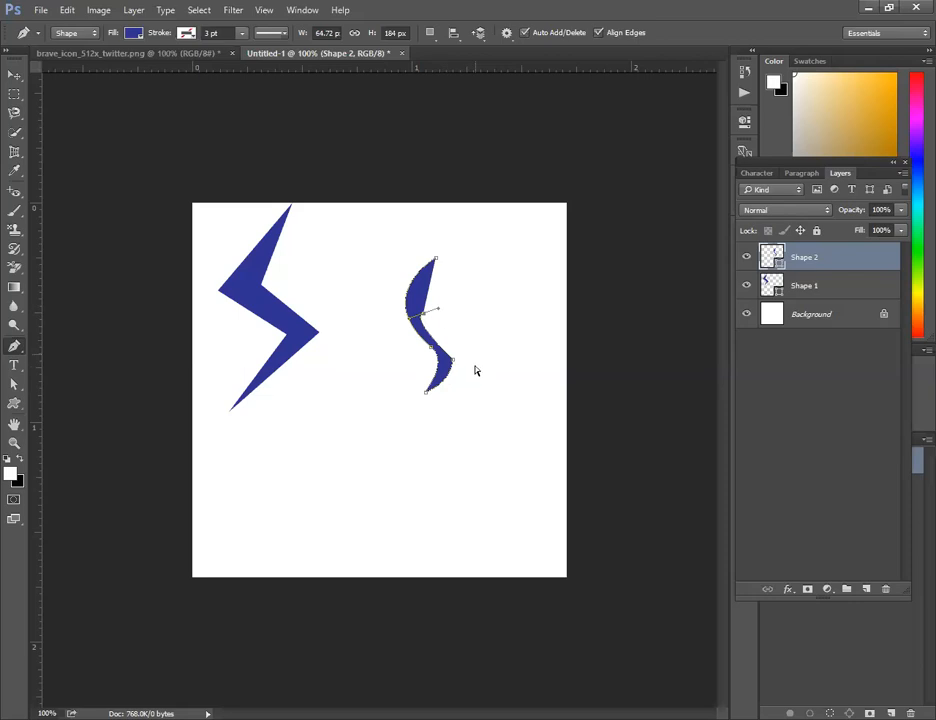
left_click_drag(437, 263, 472, 250)
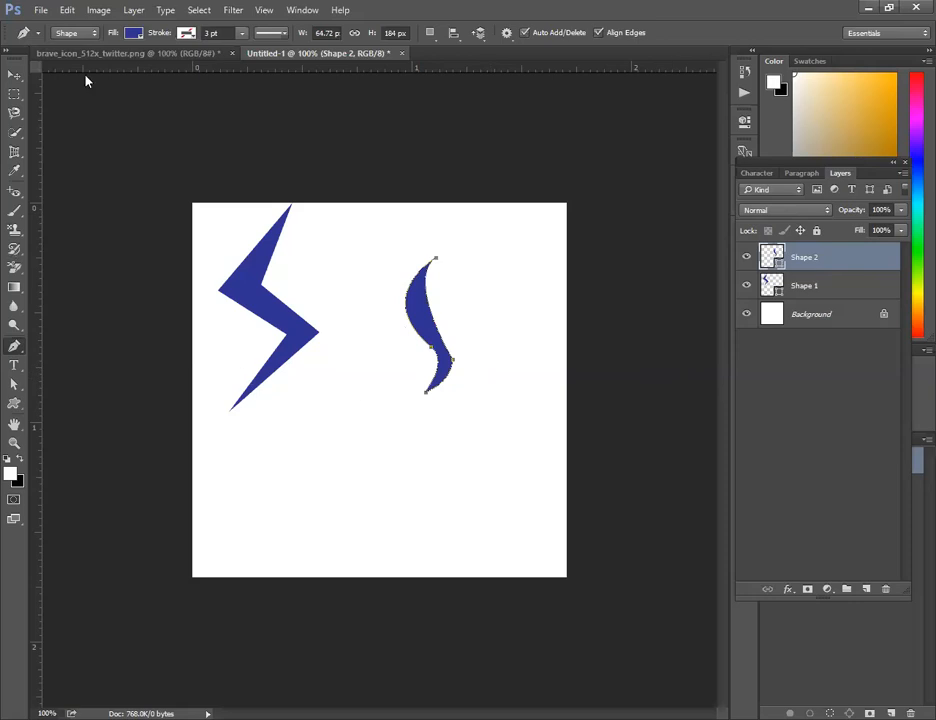
Step: Start a flame shape with the Pen tool below the S shape, drawing its curved outer edge, first pointed tongue and the inner valley beside it
left_click(362, 438)
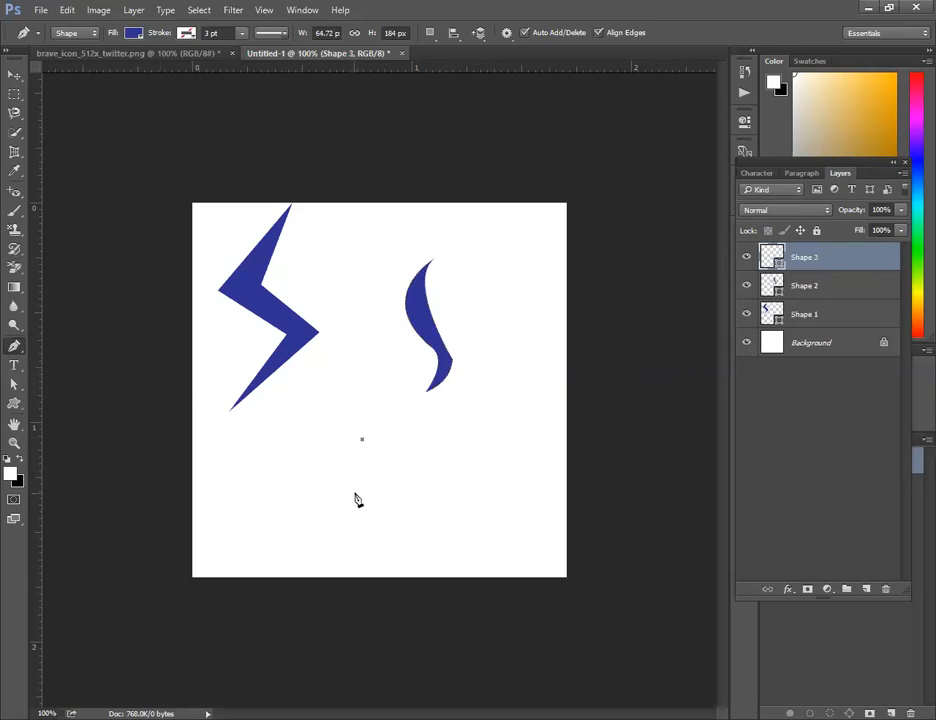
key("ctrl+z")
left_click(336, 480)
left_click_drag(355, 418, 401, 401)
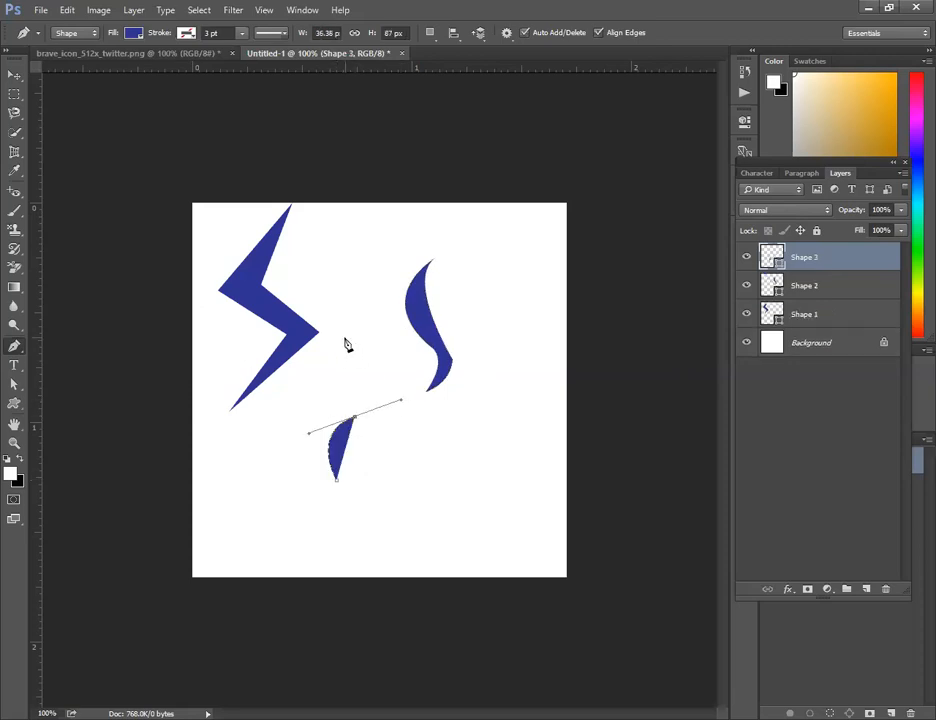
left_click(346, 339)
left_click_drag(389, 428, 394, 519)
left_click_drag(390, 497, 368, 487)
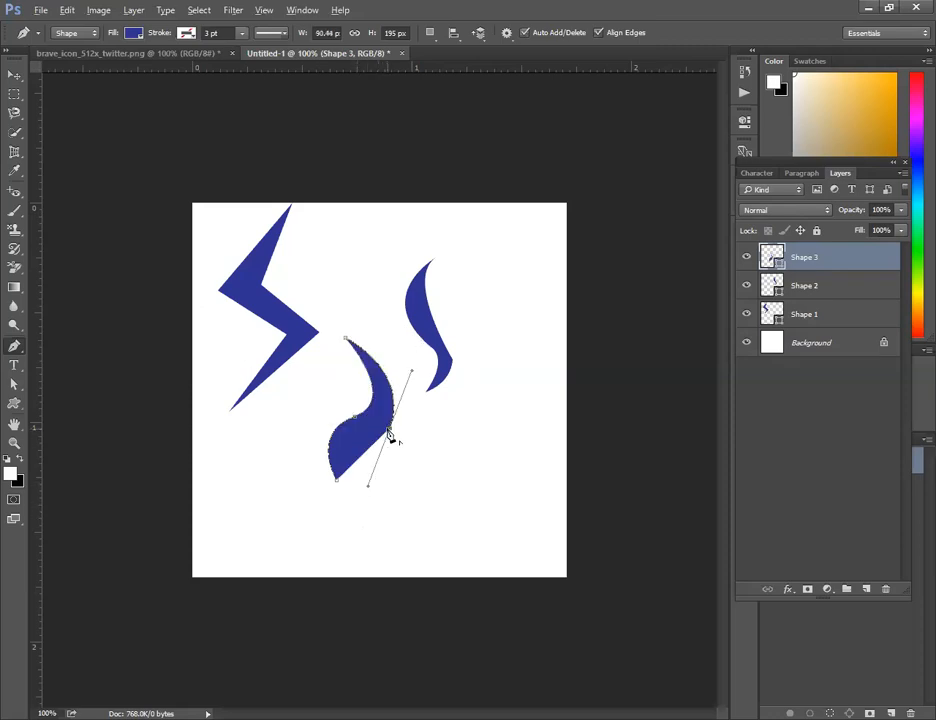
left_click_drag(376, 471, 393, 490)
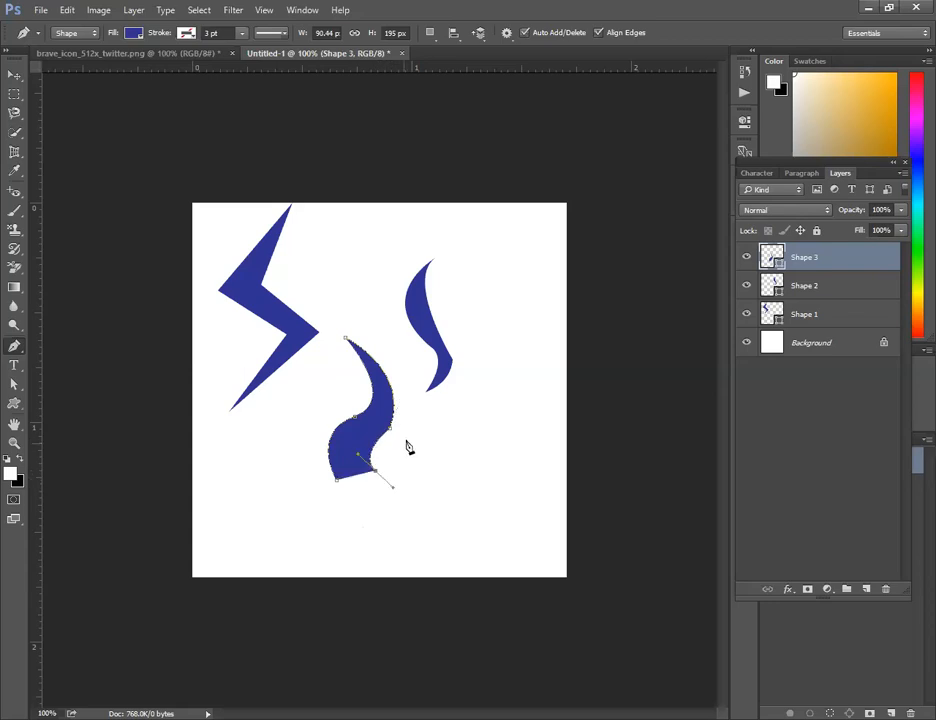
Step: Add the flame's second pointed tongue with curved sides, ending in a sharp corner anchor at its base
mouse_move(403, 354)
left_mouse_down()
mouse_move(366, 307)
mouse_move(357, 315)
left_mouse_up()
left_click(402, 357, "alt")
left_click_drag(440, 480, 380, 558)
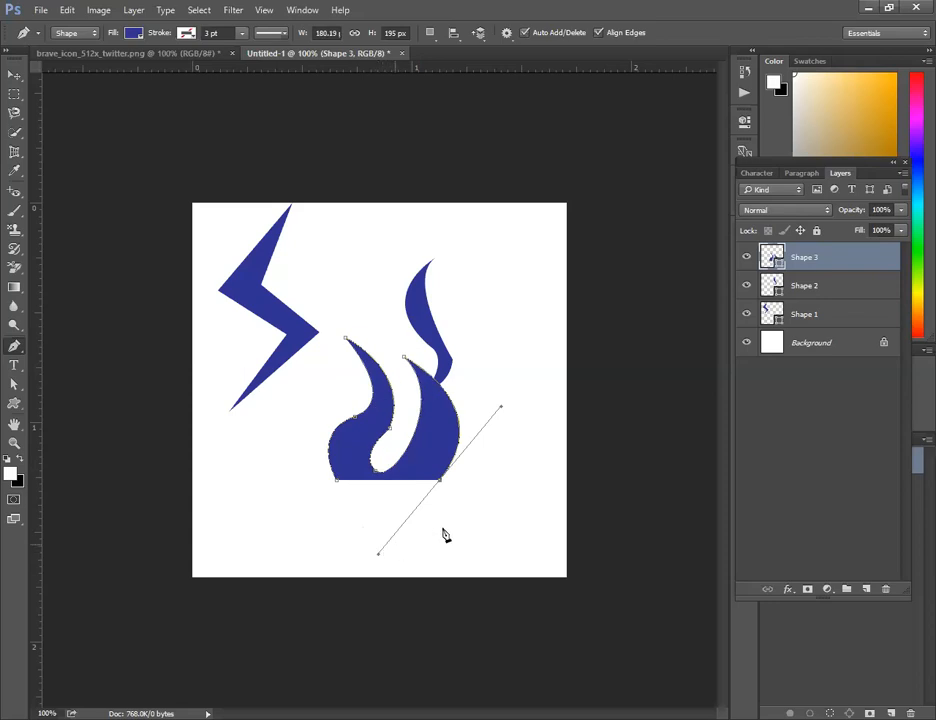
left_click(440, 484)
Step: Draw the flame's third tongue and rounded base, closing the shape at its first anchor, about 276 by 302 px overall
left_click_drag(483, 376, 458, 291)
left_click(517, 327)
left_click_drag(519, 452, 562, 588)
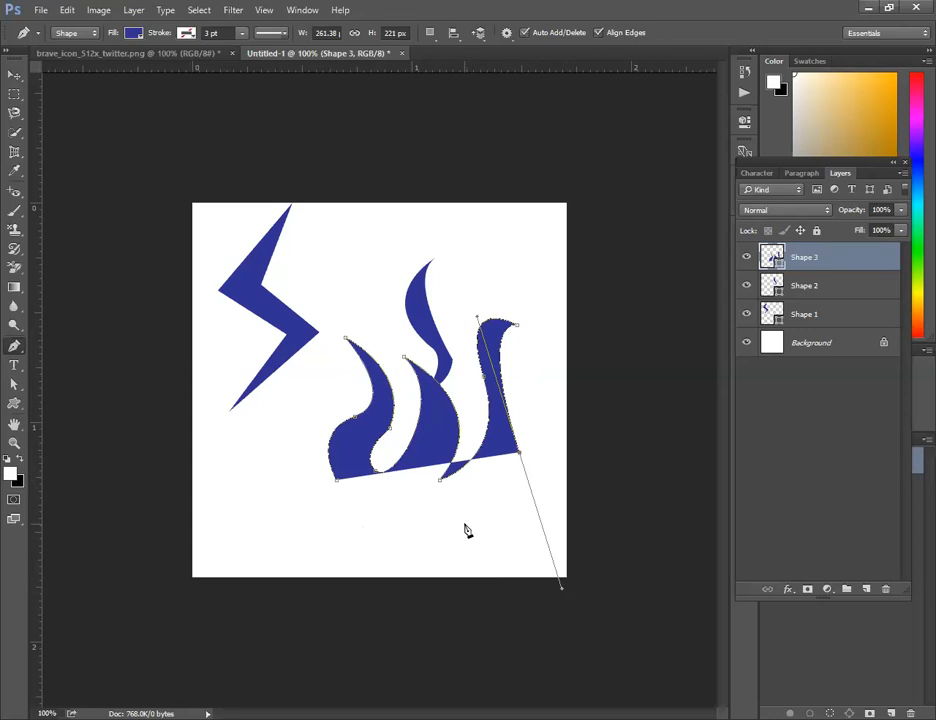
left_click(465, 525)
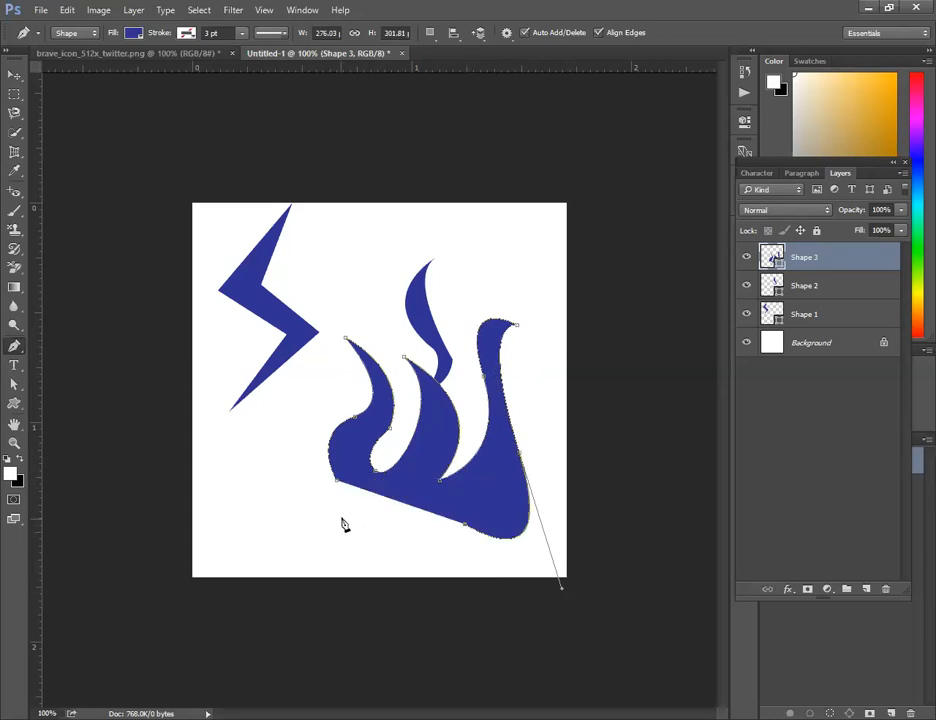
left_click_drag(336, 482, 325, 410)
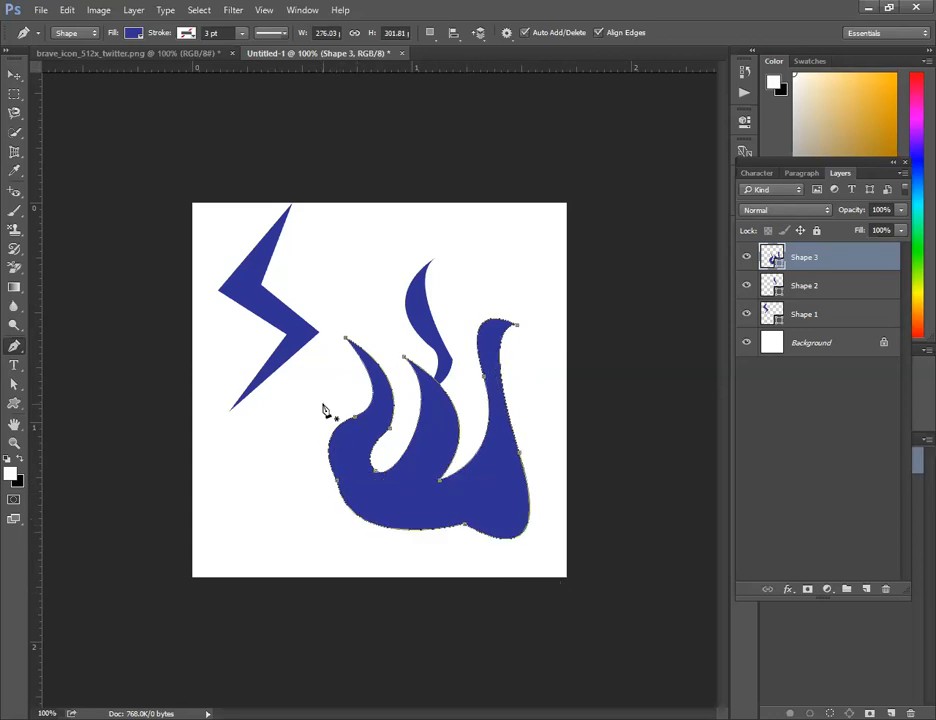
Step: Scale the flame shape down to about 42% and place it beside the slim S, near the canvas's right edge
left_click(14, 75)
left_click_drag(377, 499, 320, 508)
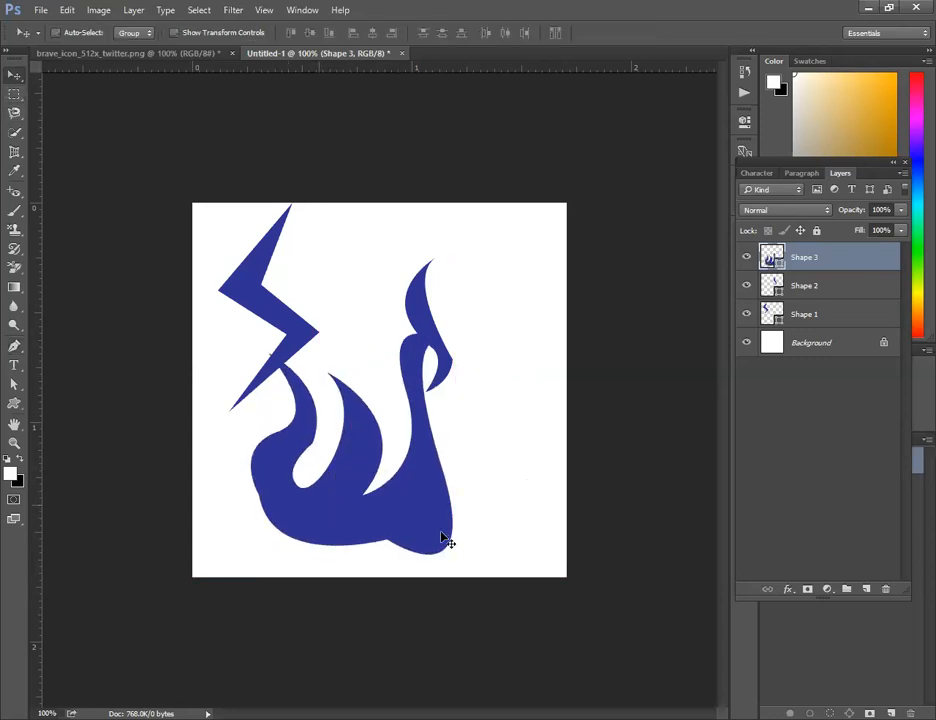
key("ctrl+t")
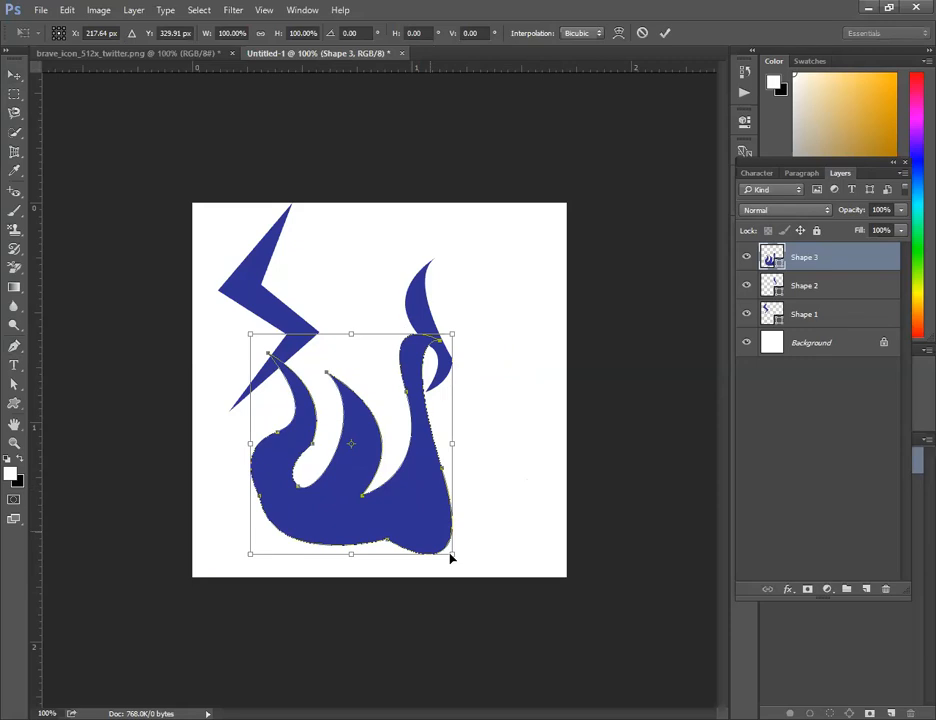
left_click_drag(453, 552, 347, 556)
left_click_drag(360, 480, 527, 314)
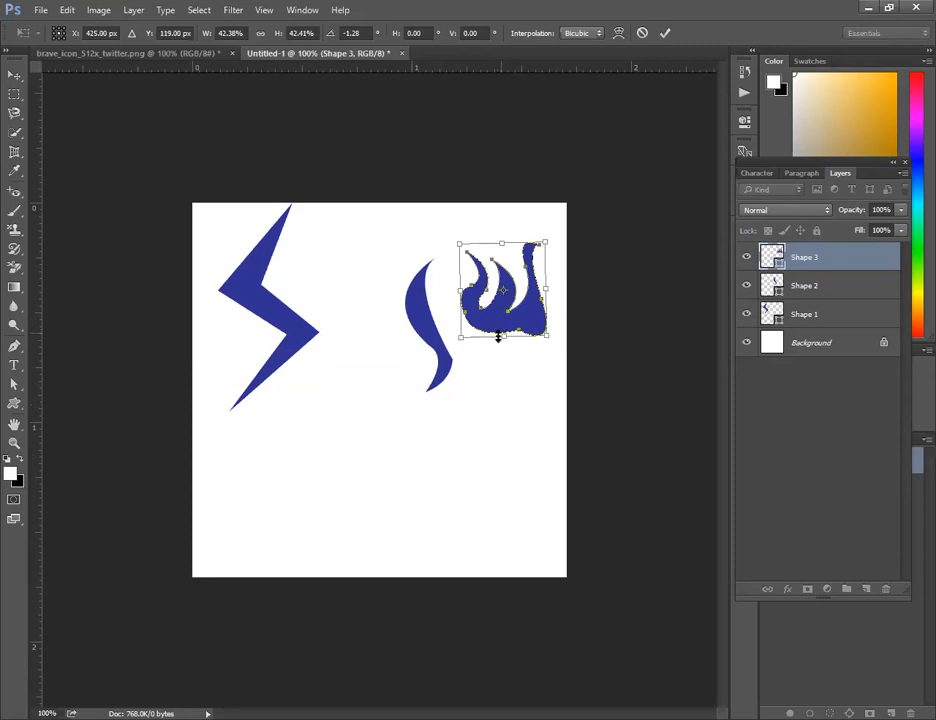
key("Return")
left_click_drag(511, 337, 517, 351)
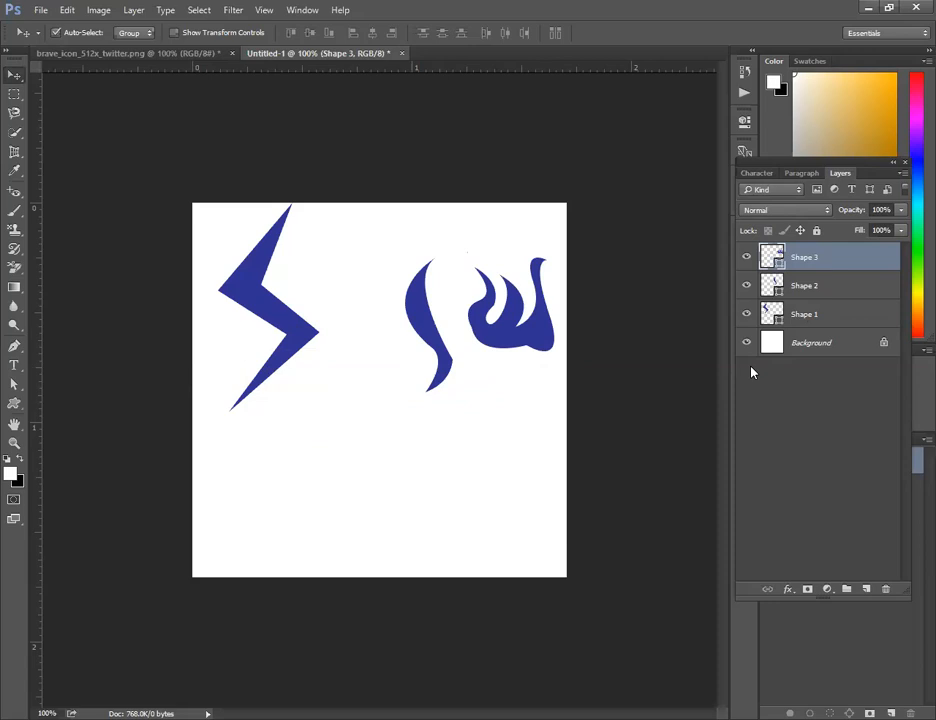
Step: Delete the flame, the S shape and the lightning bolt, leaving only the Background layer
key("Delete")
left_click_drag(515, 505, 219, 230)
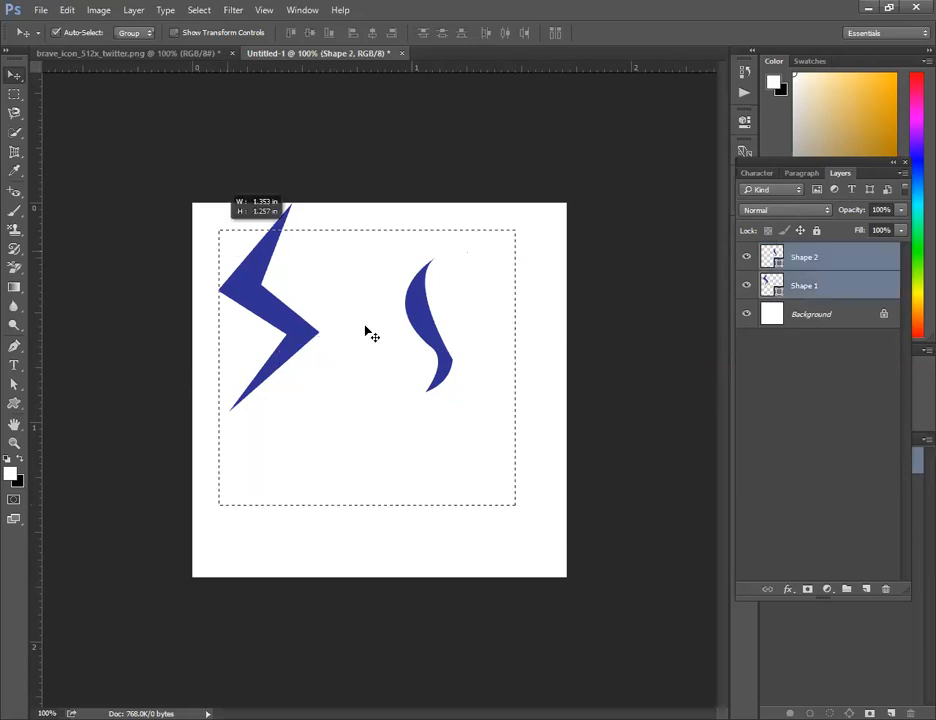
key("Delete")
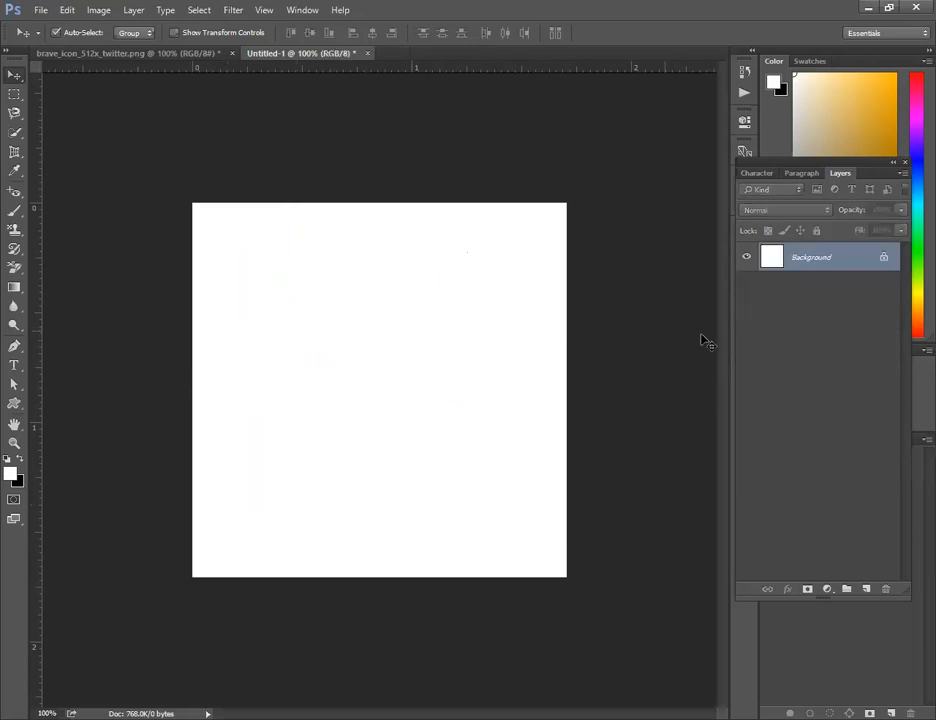
Step: Try drawing a green-outlined rectangle about 329 by 173 px with the Rectangle tool, and undo it
left_click(14, 403)
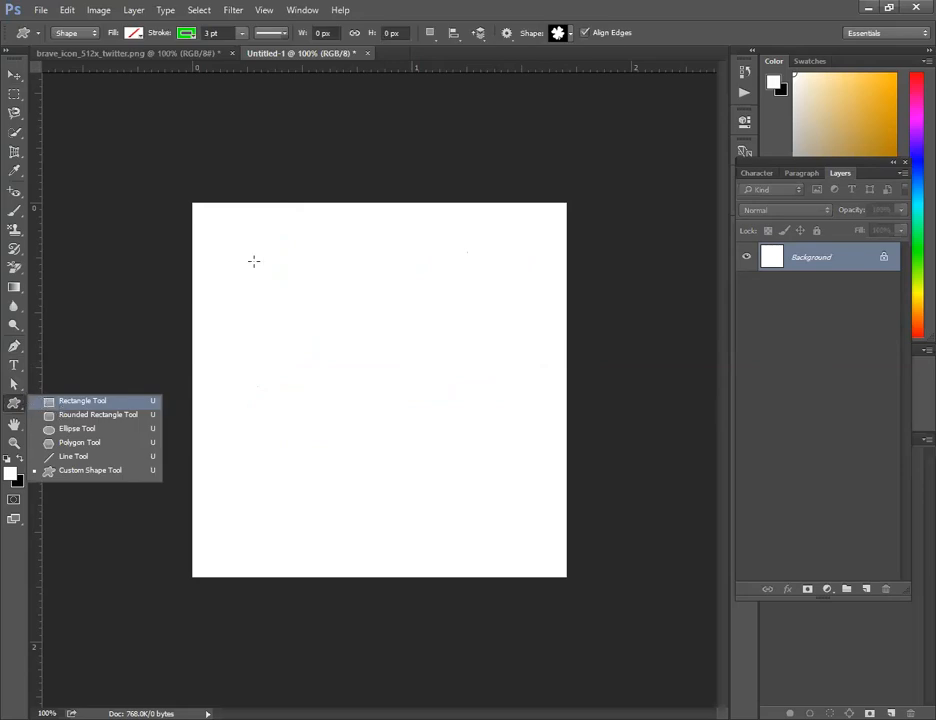
left_click(82, 401)
left_click_drag(223, 220, 463, 347)
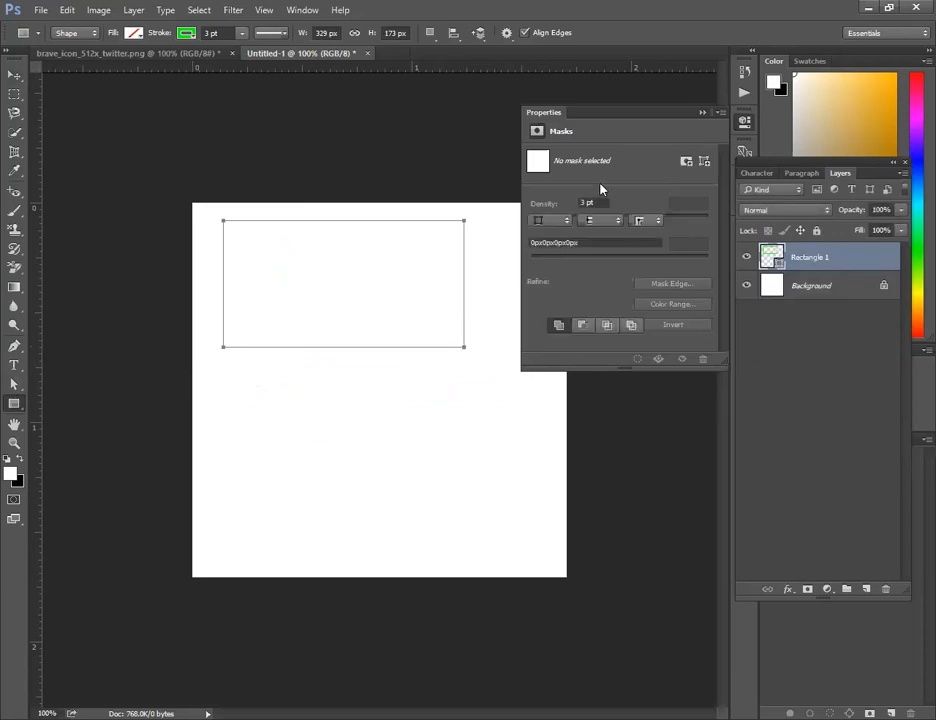
left_click(721, 112)
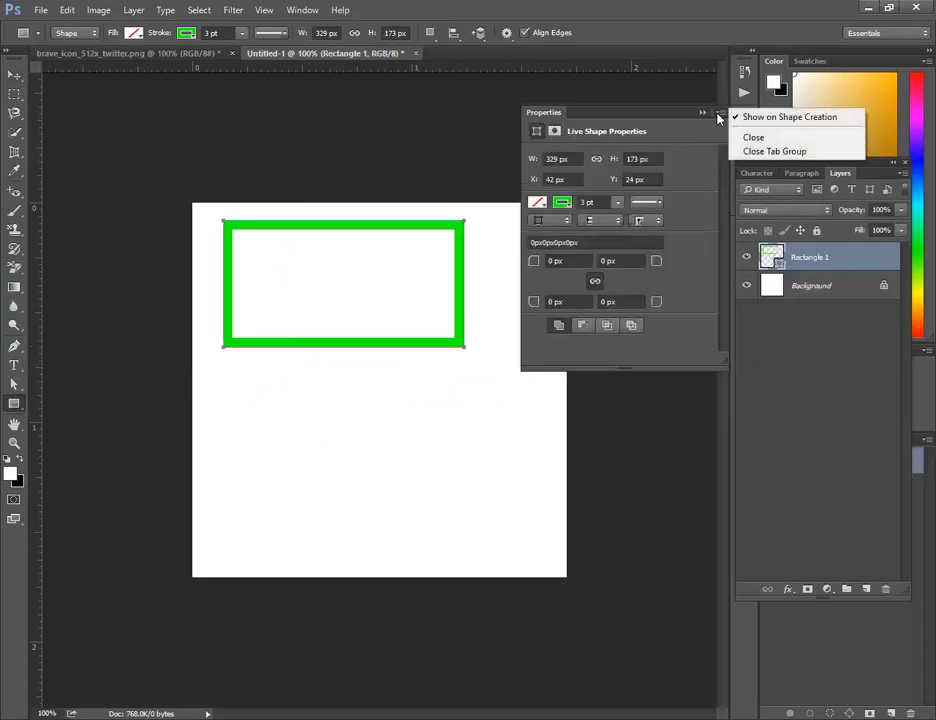
left_click(447, 350)
key("ctrl+z")
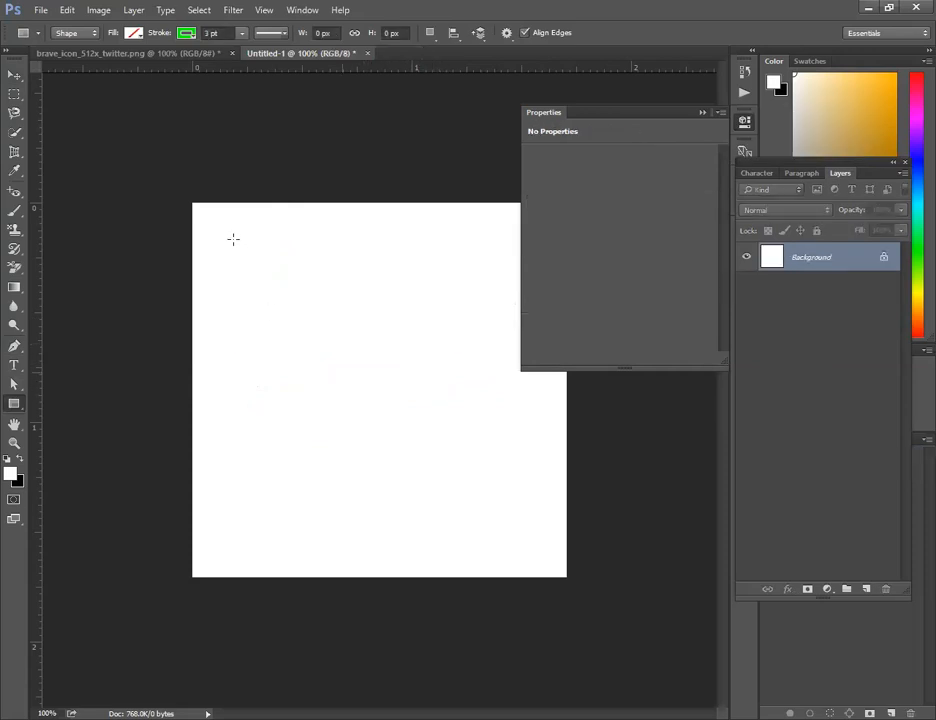
Step: Draw a green-outlined square about 224 by 224 px with the Rectangle tool and move it fully onto the canvas, above its centre
mouse_move(237, 226)
left_mouse_down()
mouse_move(343, 303)
mouse_move(414, 389)
mouse_move(384, 282)
mouse_move(304, 288)
mouse_move(464, 343)
mouse_move(508, 299)
mouse_move(520, 397)
mouse_move(302, 286)
mouse_move(322, 284)
mouse_move(284, 252)
mouse_move(345, 290)
mouse_move(378, 343)
mouse_move(303, 263)
mouse_move(449, 359)
mouse_move(362, 269)
mouse_move(409, 307)
left_mouse_up()
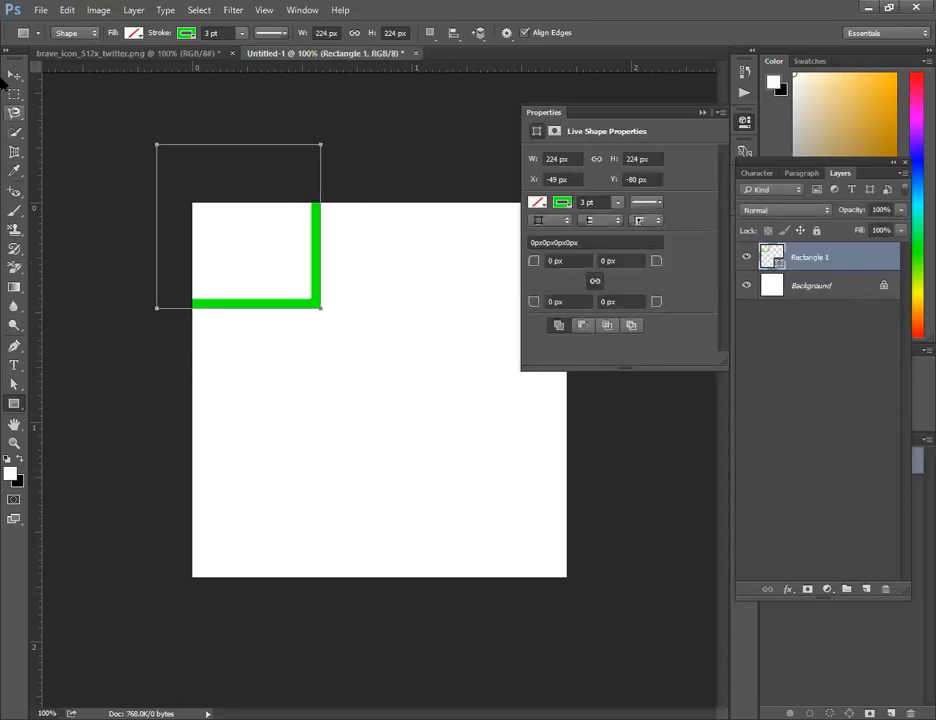
left_click(15, 79)
left_click_drag(250, 236, 368, 368)
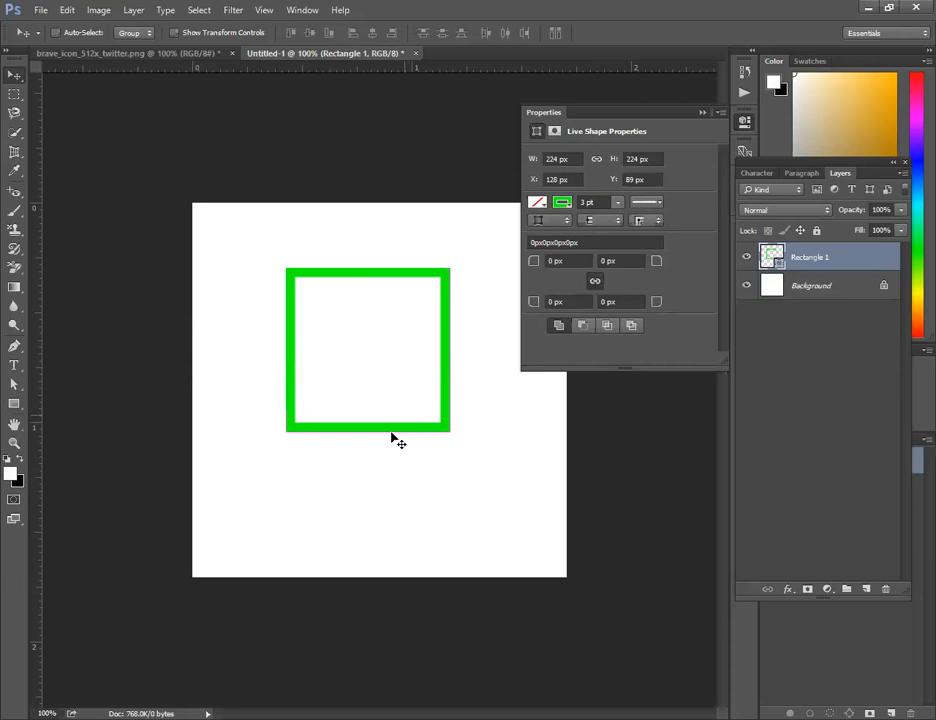
Step: Scale the square proportionally about its centre to about 192 by 192 px and apply the transformation
key("ctrl+t")
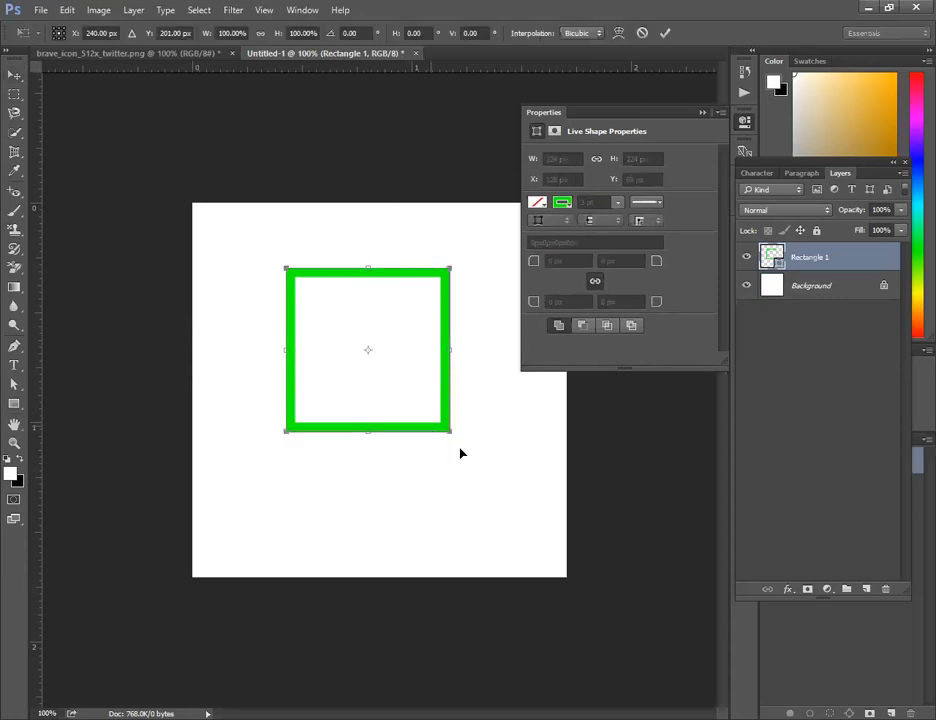
mouse_move(451, 428)
left_mouse_down()
mouse_move(355, 357)
mouse_move(432, 418)
mouse_move(453, 478)
mouse_move(368, 378)
mouse_move(436, 414)
left_mouse_up()
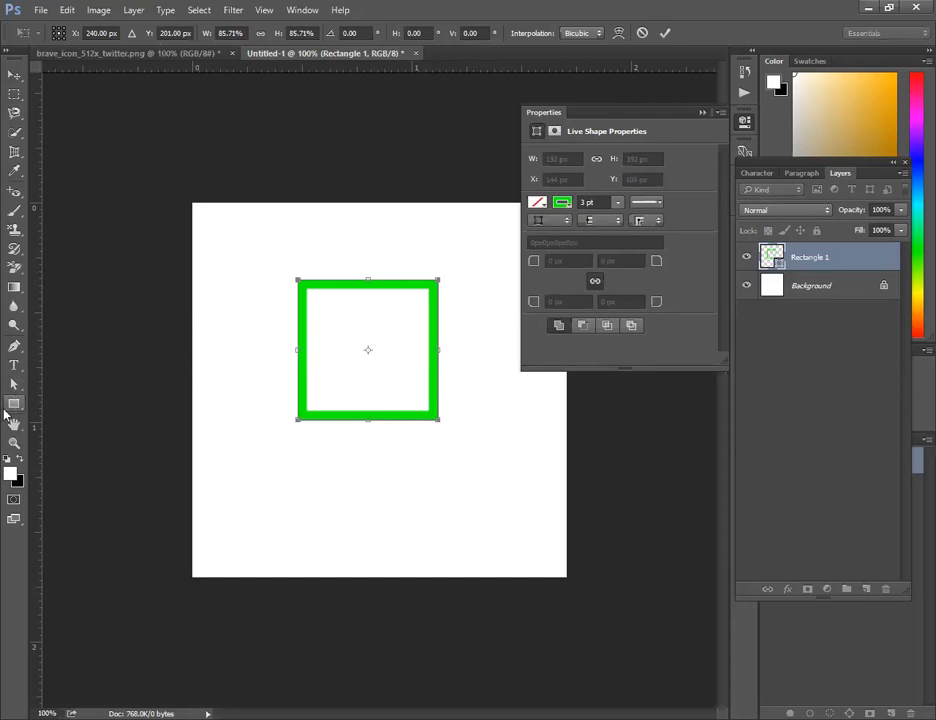
left_click(13, 405)
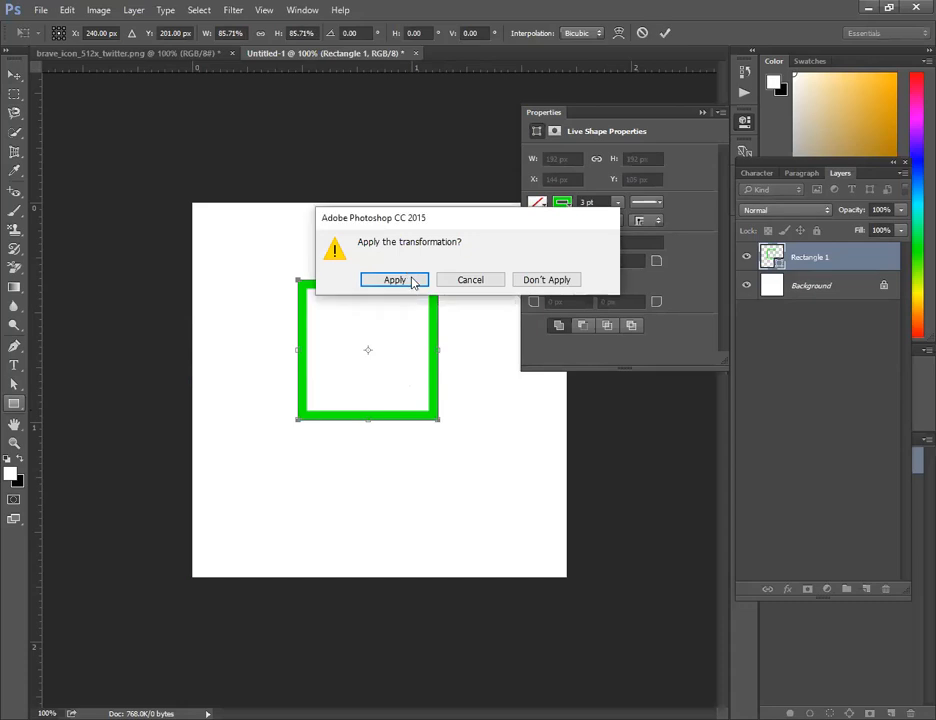
left_click(412, 281)
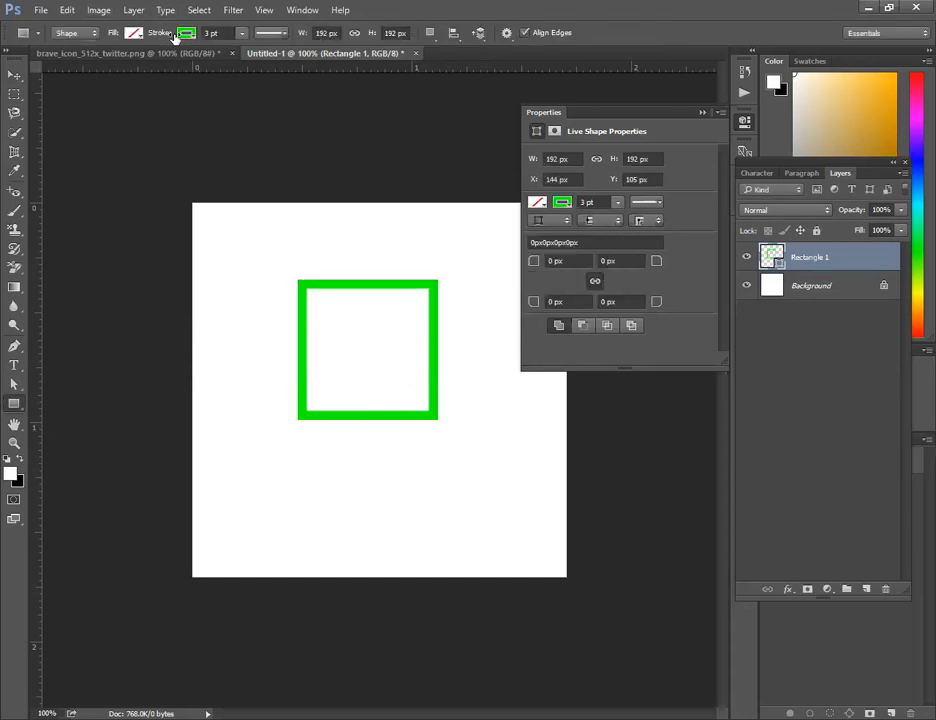
Step: Replace the square's green stroke with a teal fill and move it flush into the canvas's upper-left corner
left_click(183, 33)
left_click(124, 61)
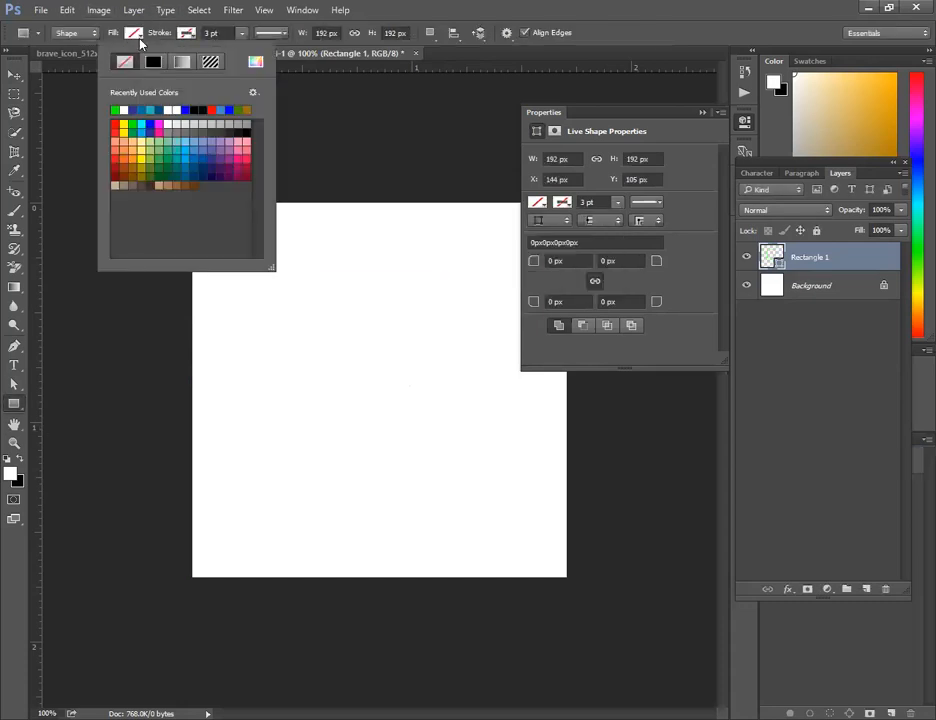
left_click(134, 33)
left_click(106, 106)
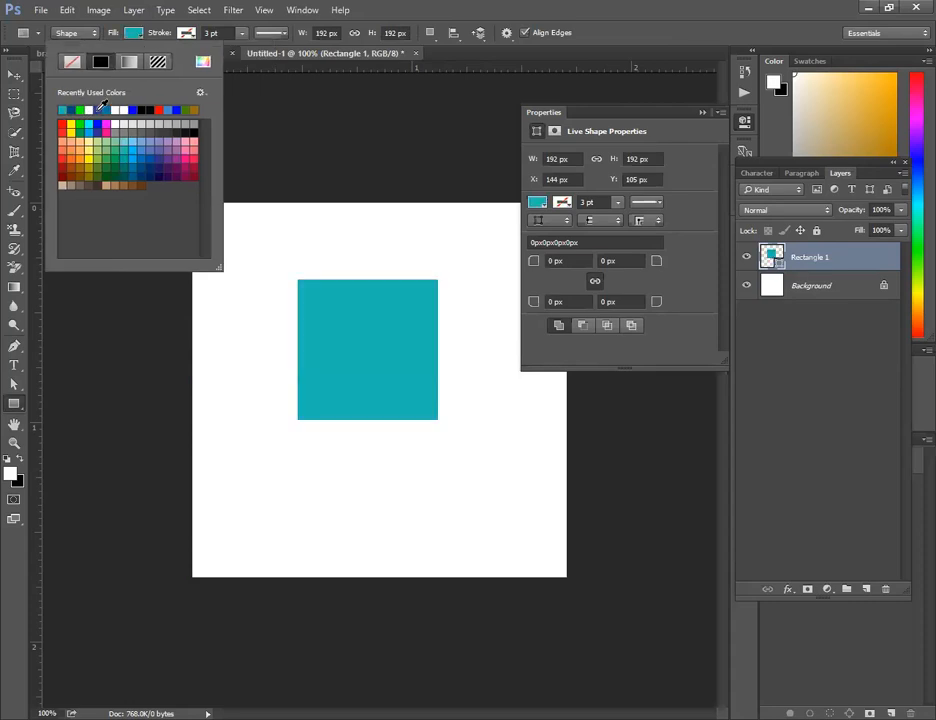
left_click(14, 75)
left_click_drag(330, 310, 224, 233)
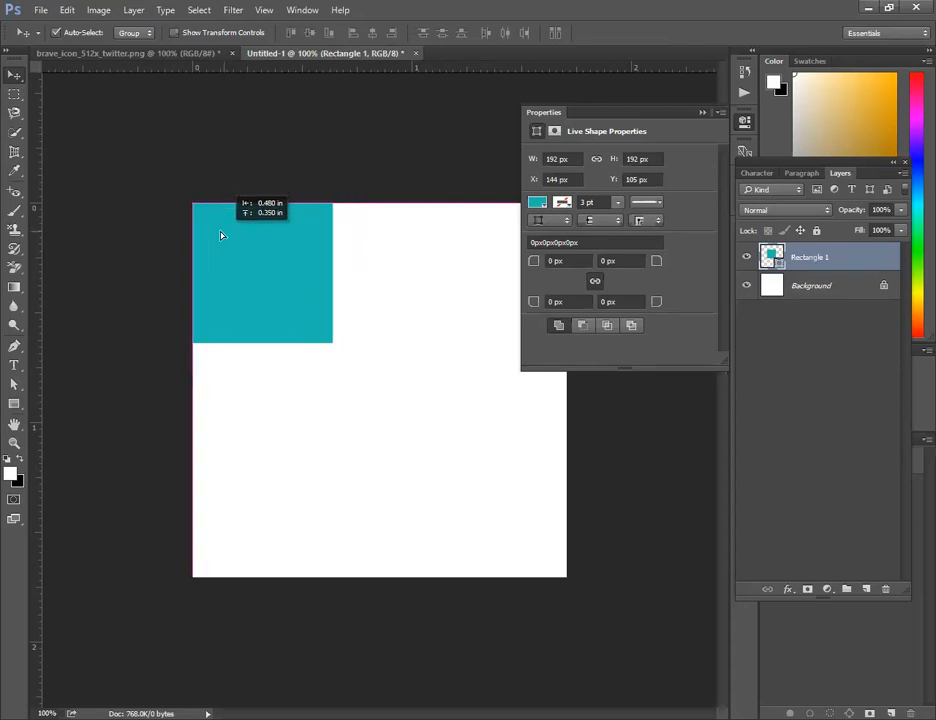
Step: Draw a rounded rectangle about 219 by 193 px with a 10 px radius below the square, shift it slightly, and delete it
left_click(15, 406)
left_click(65, 418)
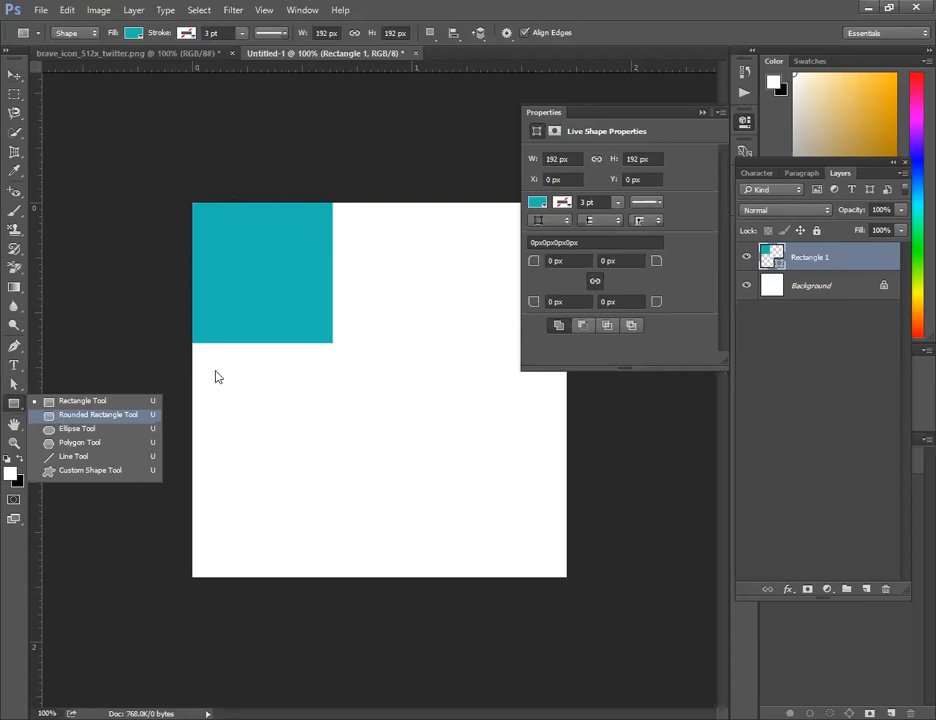
left_click_drag(213, 359, 374, 501)
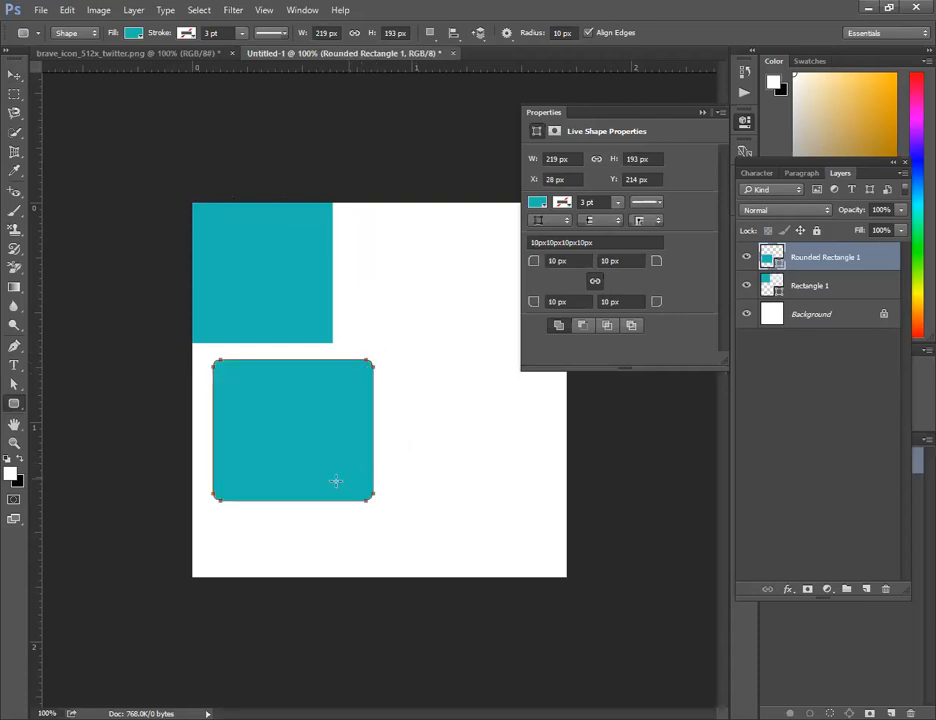
left_click(14, 75)
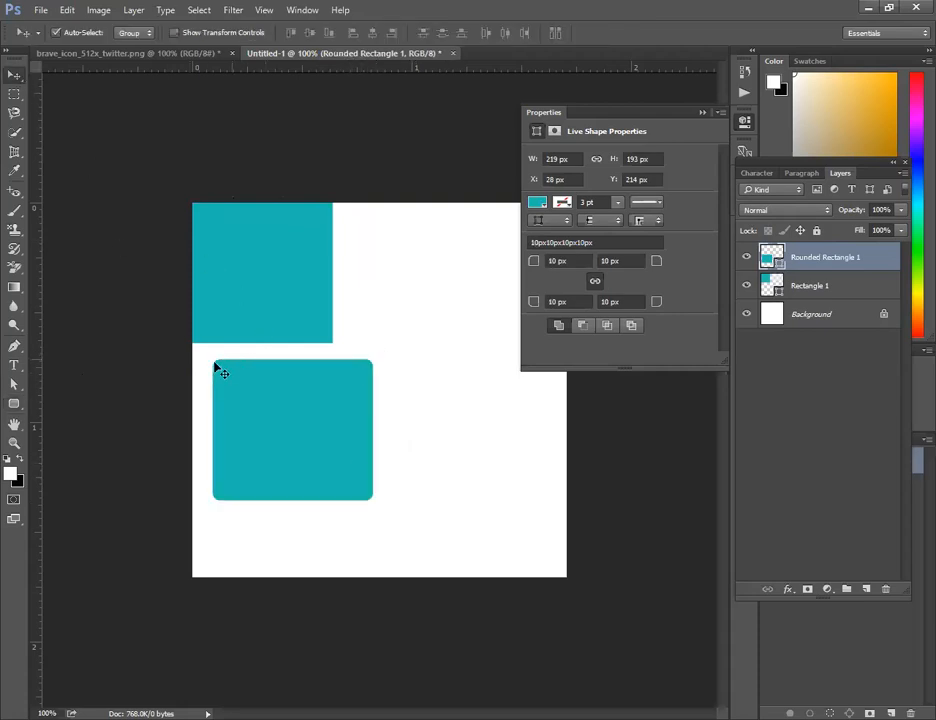
left_click_drag(240, 412, 291, 433)
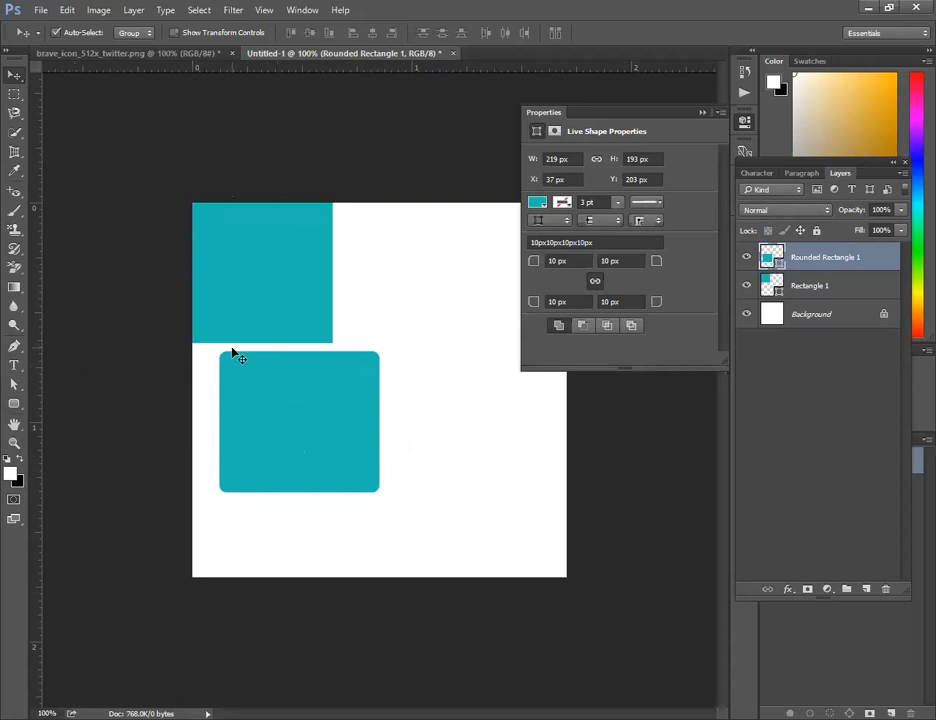
key("Delete")
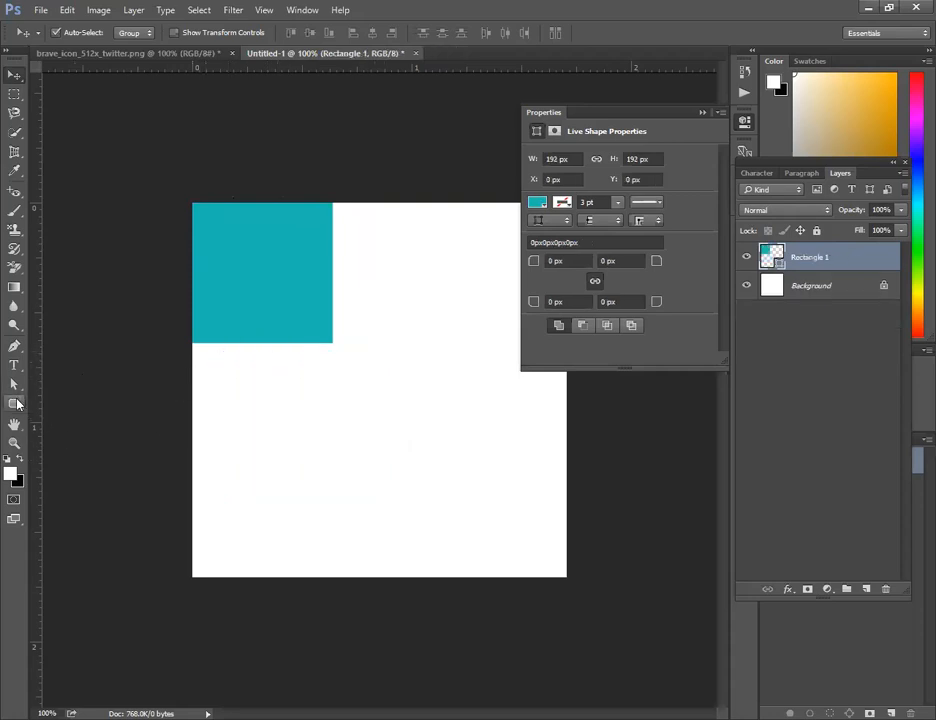
Step: Draw a pill about 177 by 44 px with the corner radius set to 60 px, and align its right end with the square's right edge below it
left_click(14, 403)
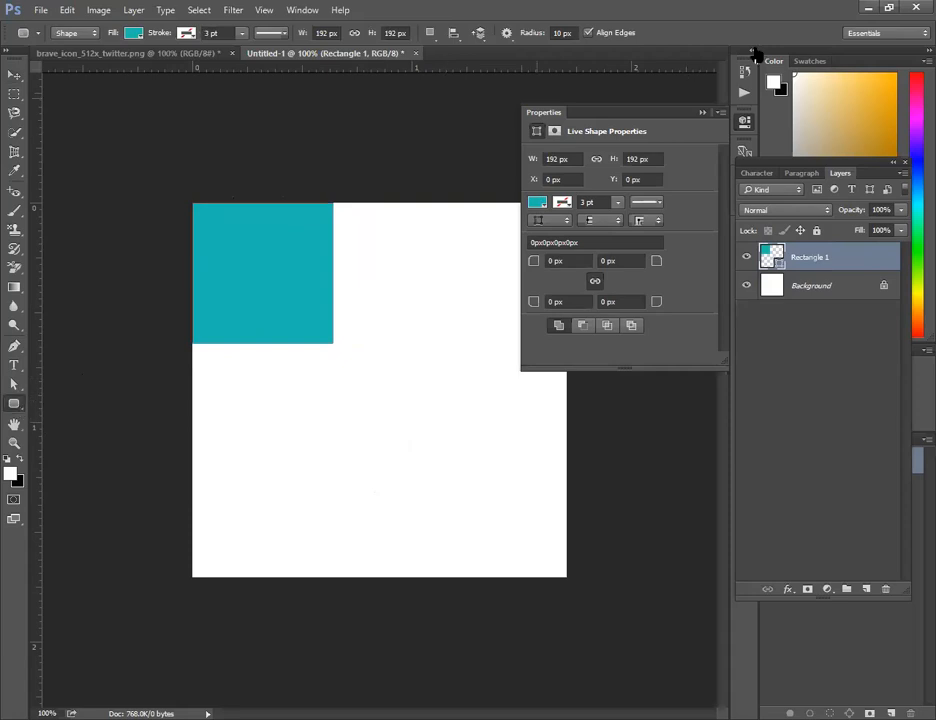
double_click(562, 34)
type("60")
left_click_drag(276, 395, 404, 425)
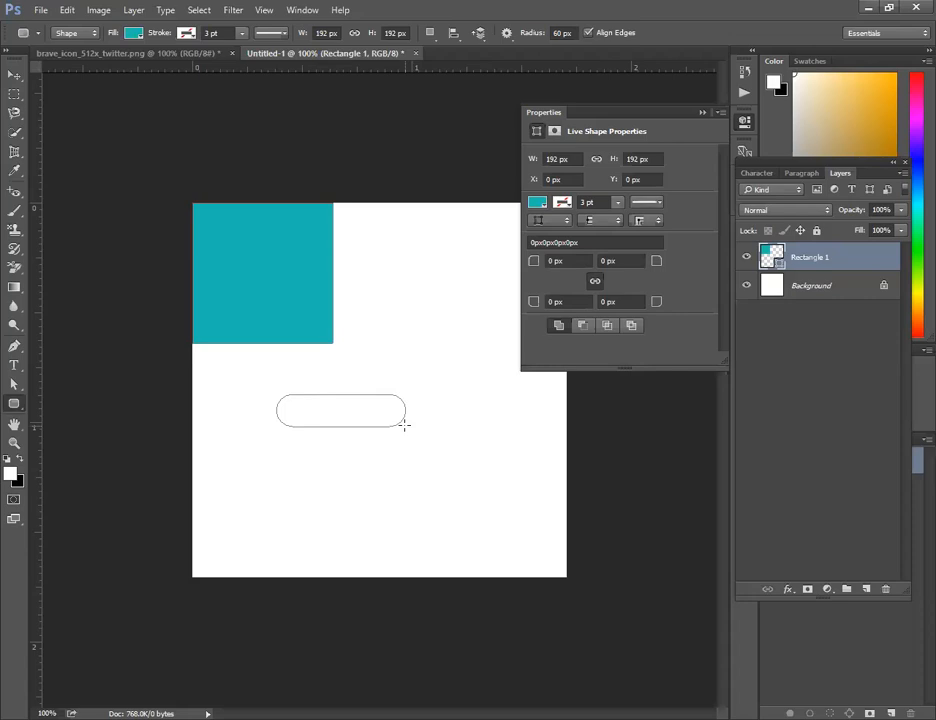
left_click(14, 75)
left_click_drag(364, 420, 291, 416)
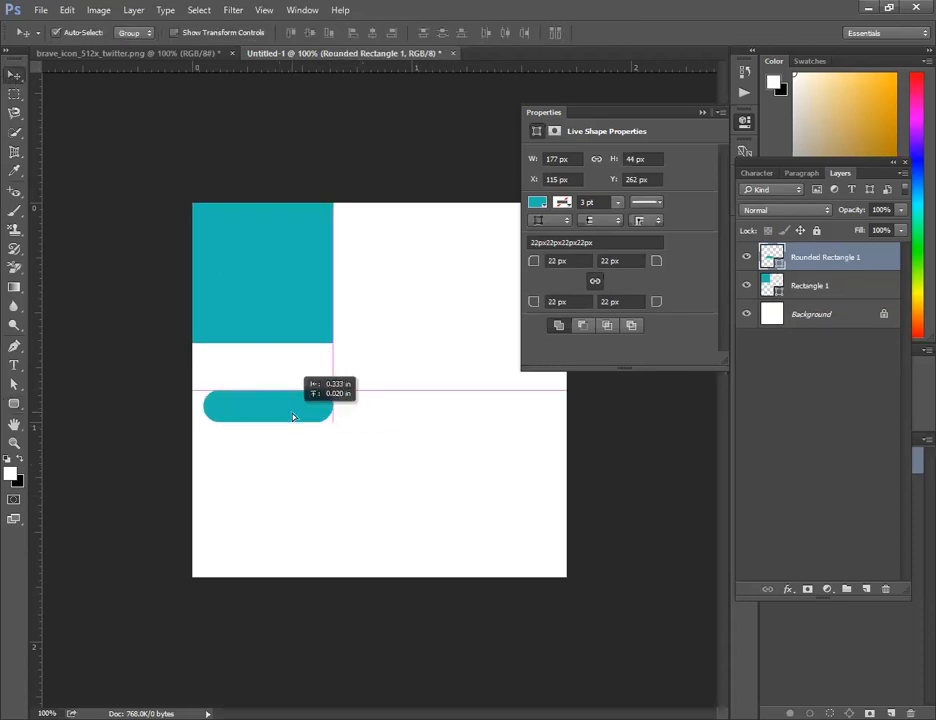
Step: Draw a large rounded rectangle about 350 by 376 px with a 60 px radius over the canvas's upper-right corner, and undo it
left_click(229, 457)
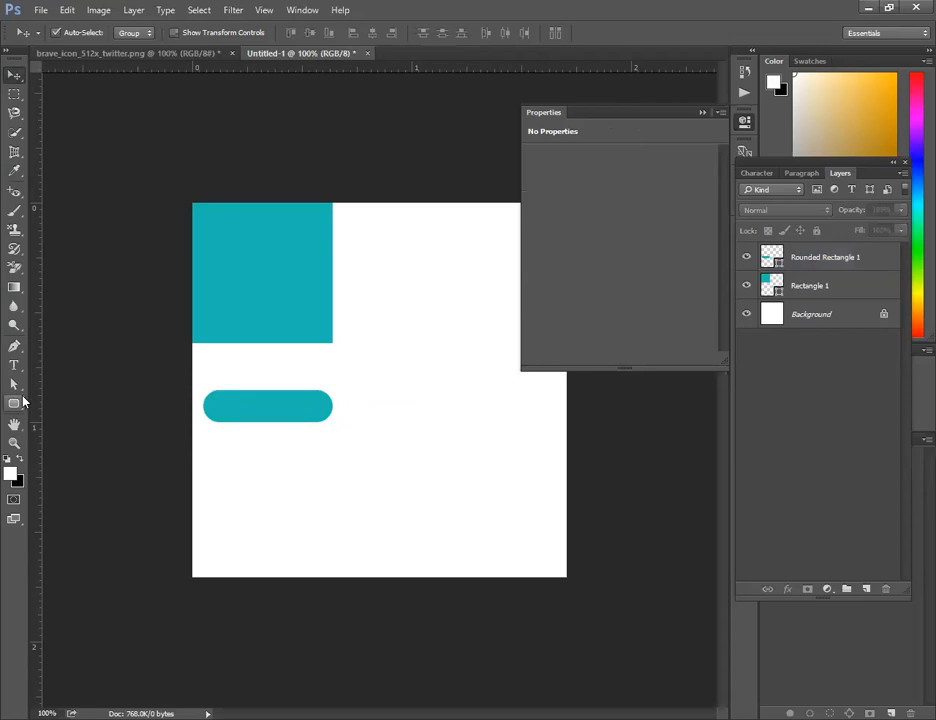
left_click(14, 403)
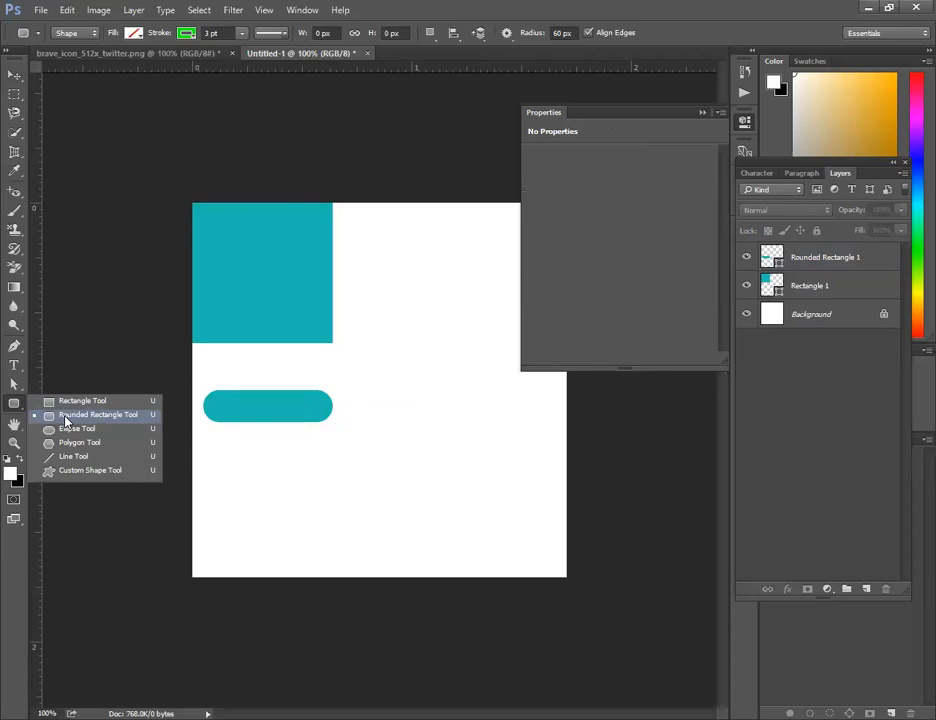
left_click(65, 418)
left_click_drag(424, 142, 678, 418)
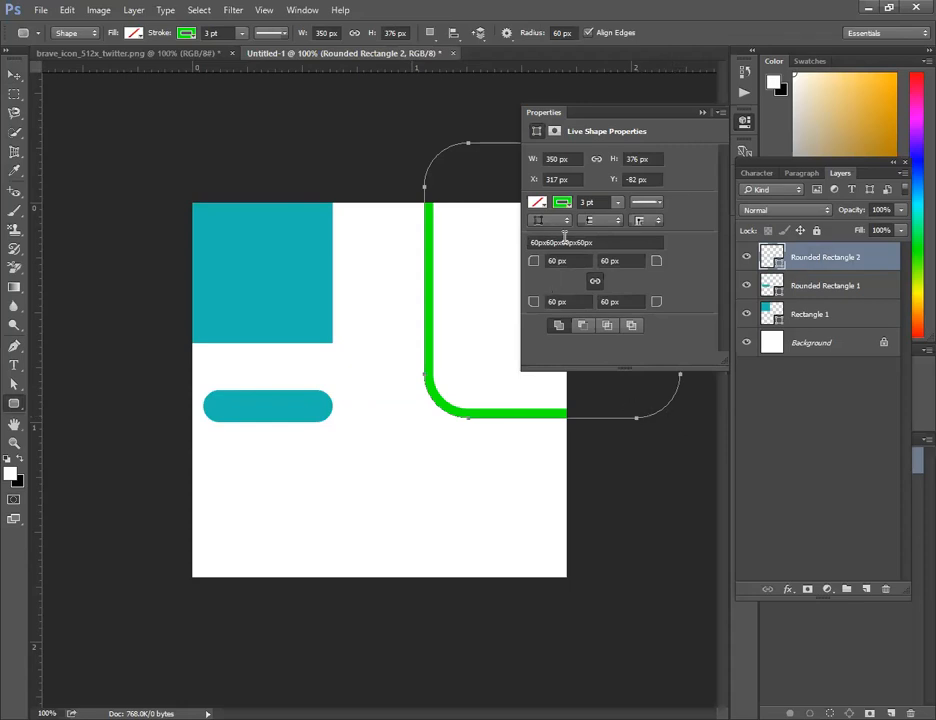
key("ctrl+z")
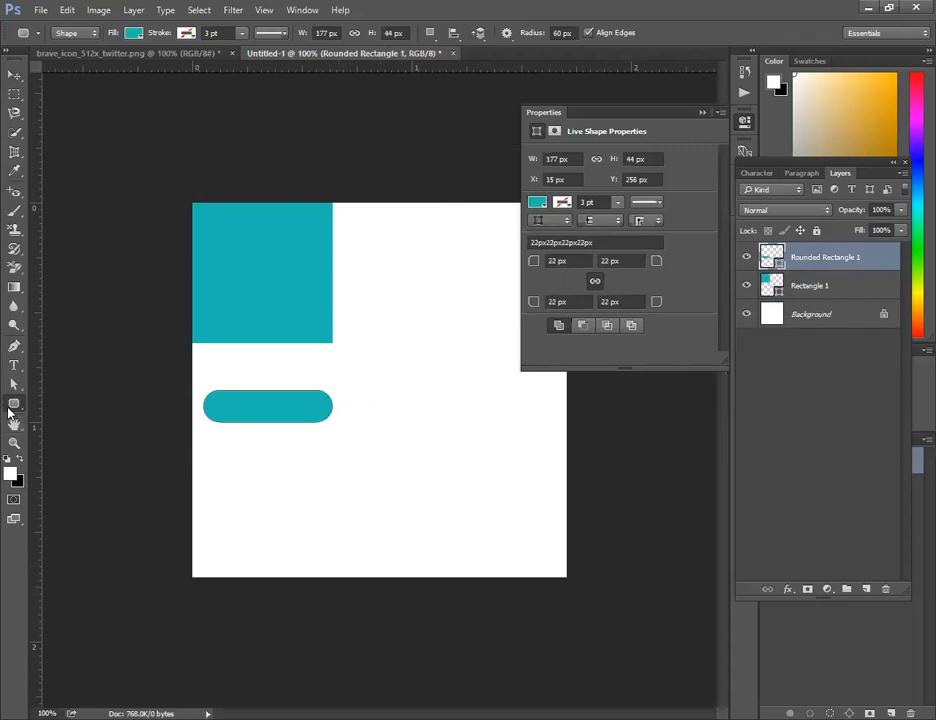
Step: Draw three ellipses beside the square and pill: one about 124 by 133 px, a larger circle below it, and a circle about 68 px wide
right_click(14, 403)
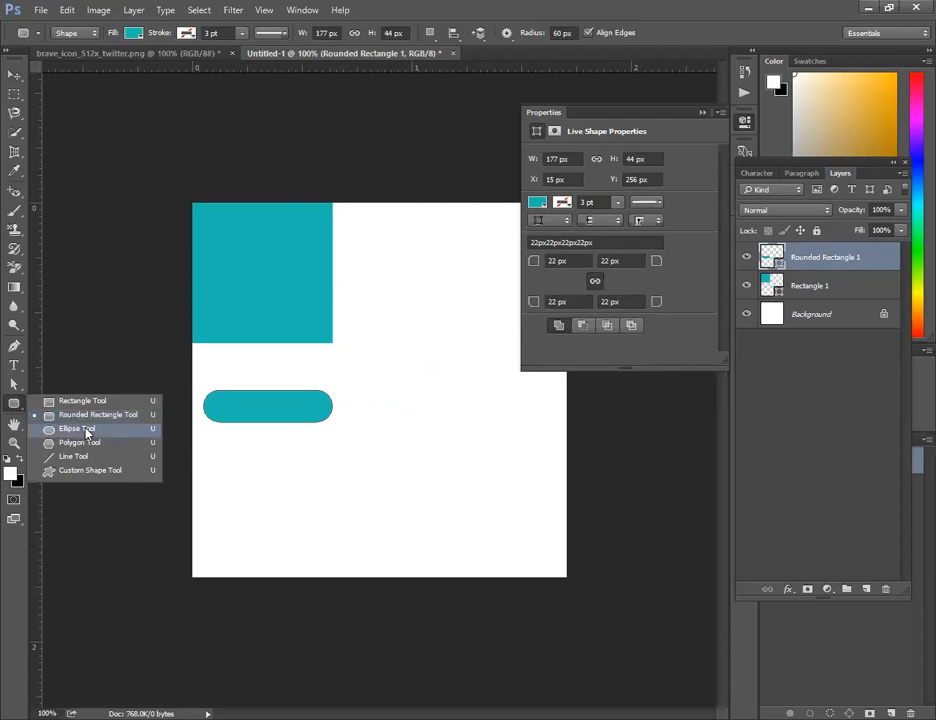
left_click(86, 432)
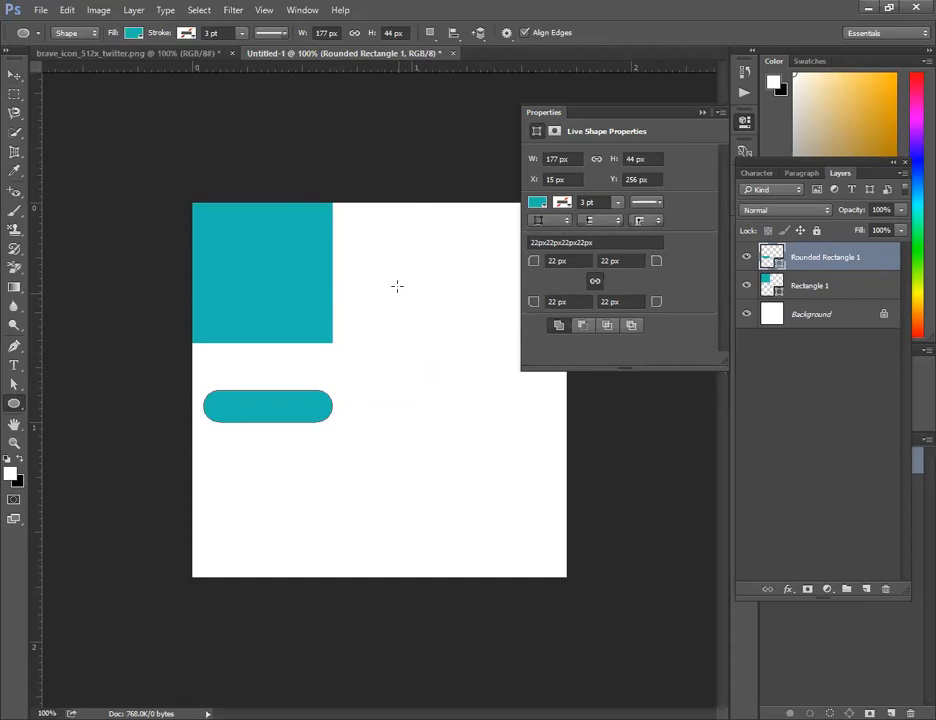
left_click_drag(398, 276, 487, 370)
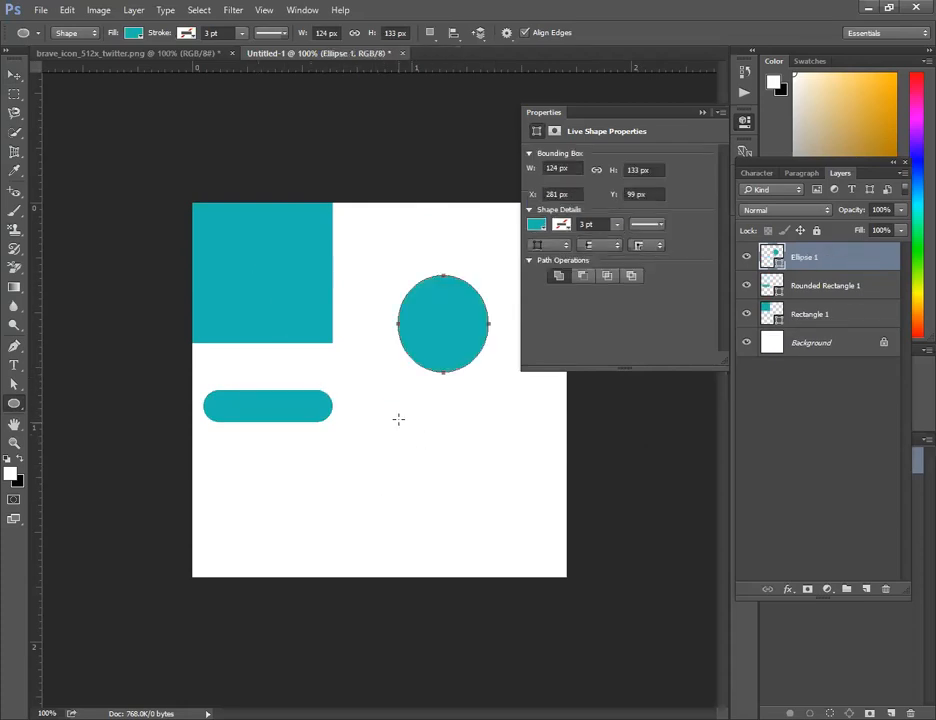
left_click_drag(400, 442, 495, 503)
left_click_drag(500, 399, 546, 476)
left_click_drag(546, 431, 529, 416)
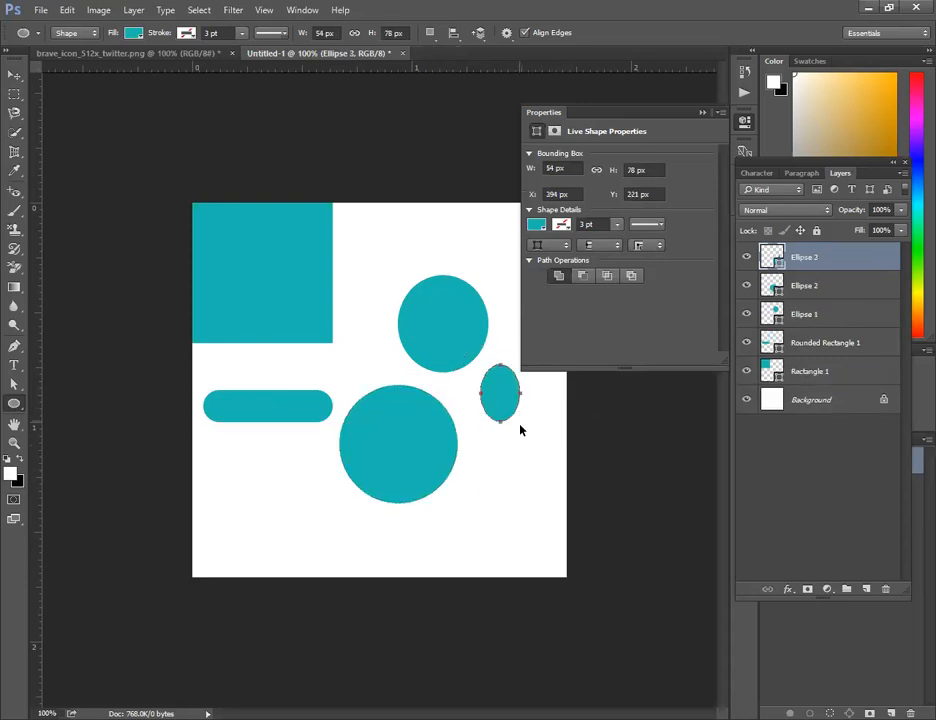
key("ctrl+z")
mouse_move(505, 403)
left_mouse_down()
mouse_move(530, 438)
mouse_move(509, 422)
left_mouse_up()
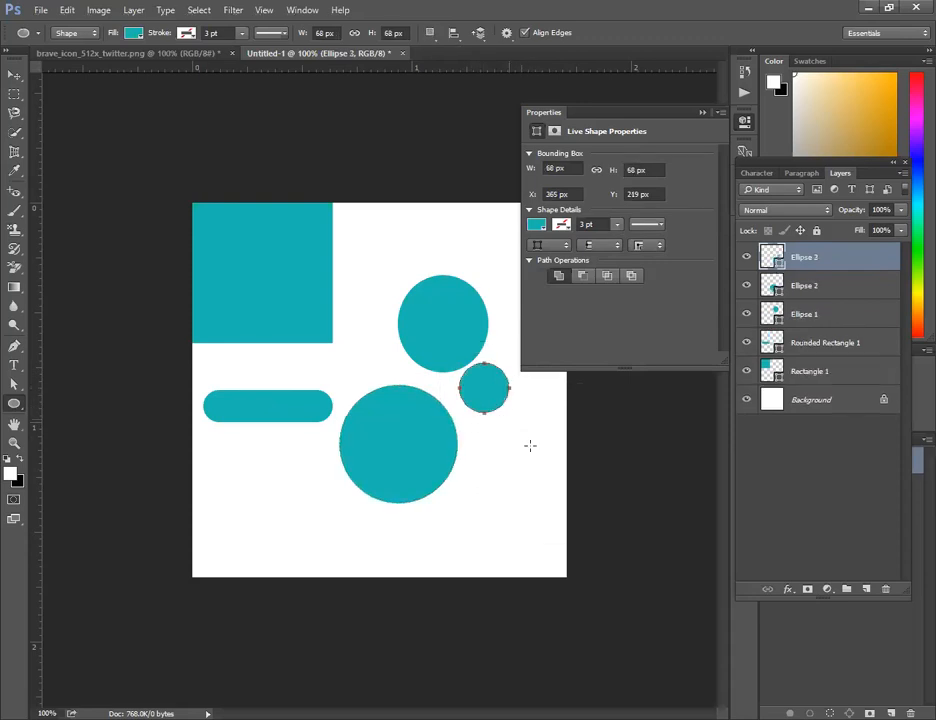
Step: Move the smallest circle up beside the square near the canvas's upper edge, and delete the two larger ellipses
key("v")
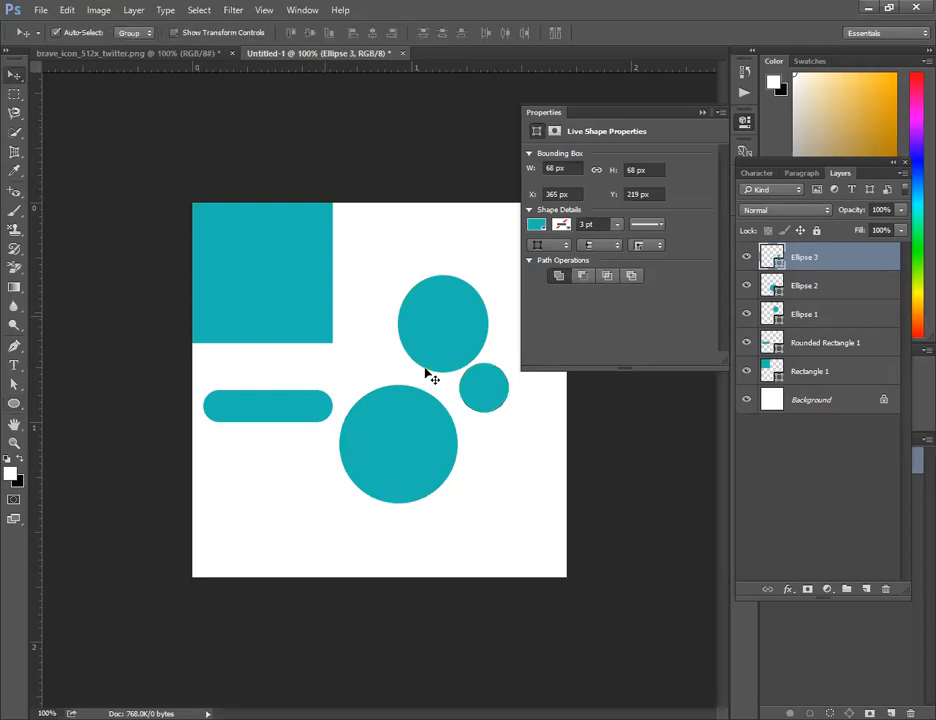
left_click_drag(507, 402, 414, 241)
left_click_drag(468, 338, 487, 299)
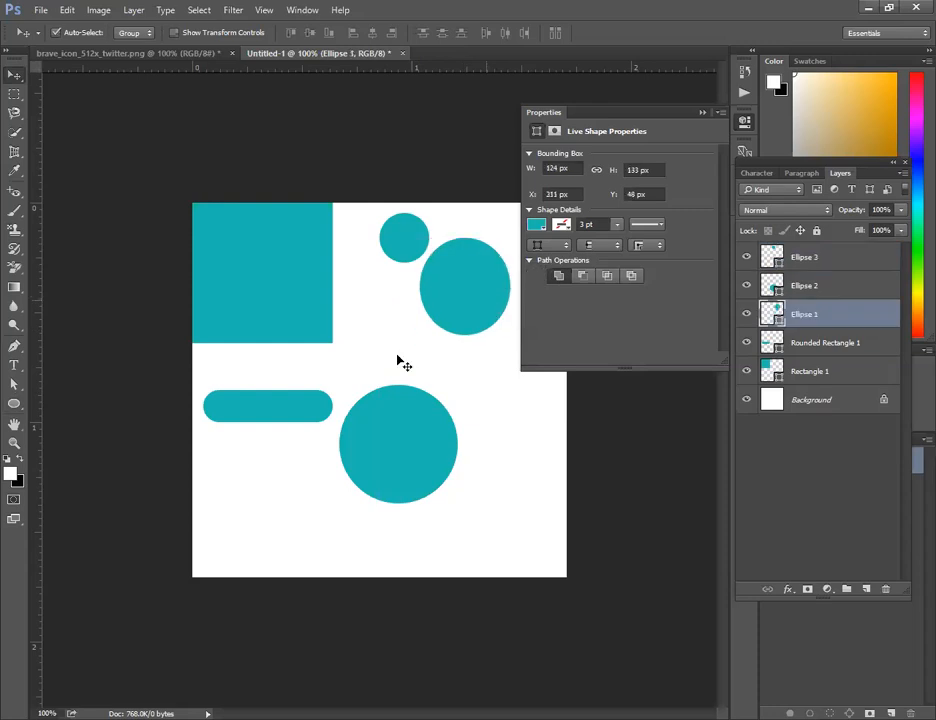
key("Delete")
key("Delete")
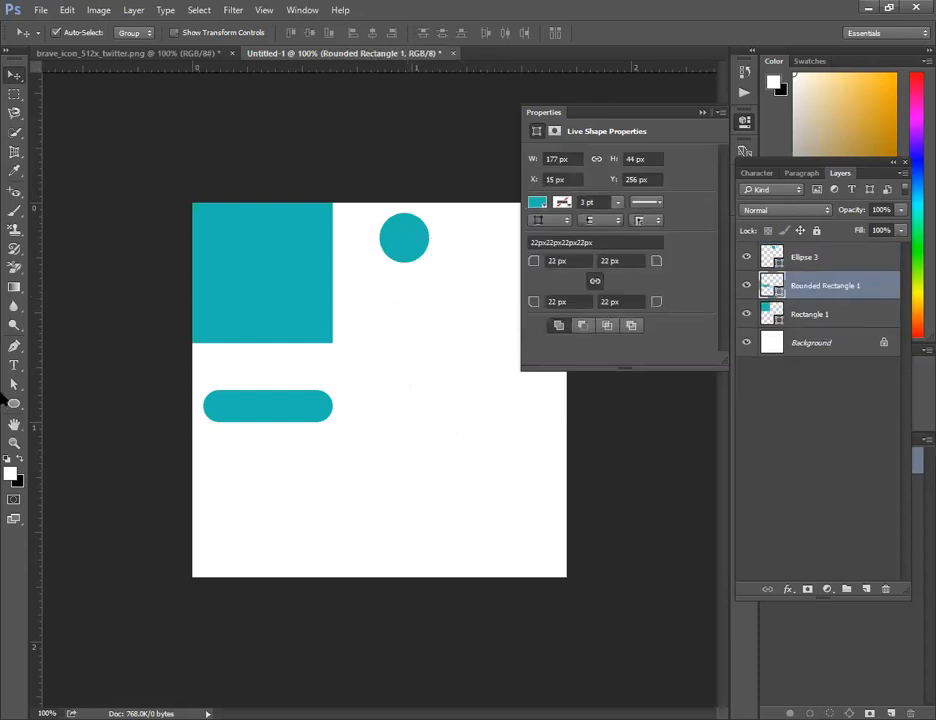
Step: Draw a six-sided polygon about 120 px wide below the circle
left_click(14, 403)
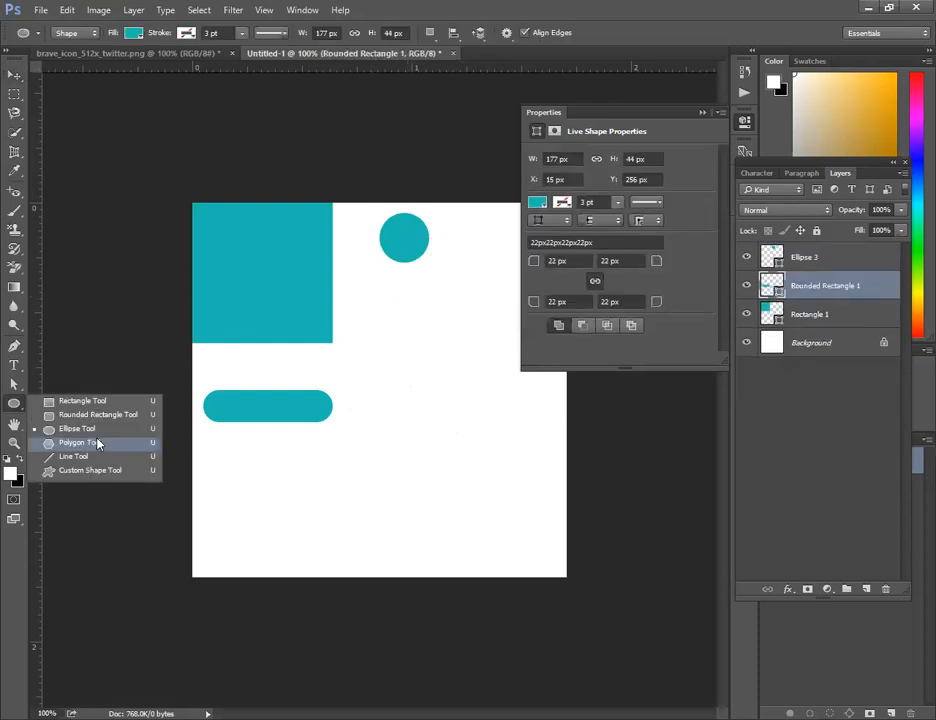
left_click(98, 443)
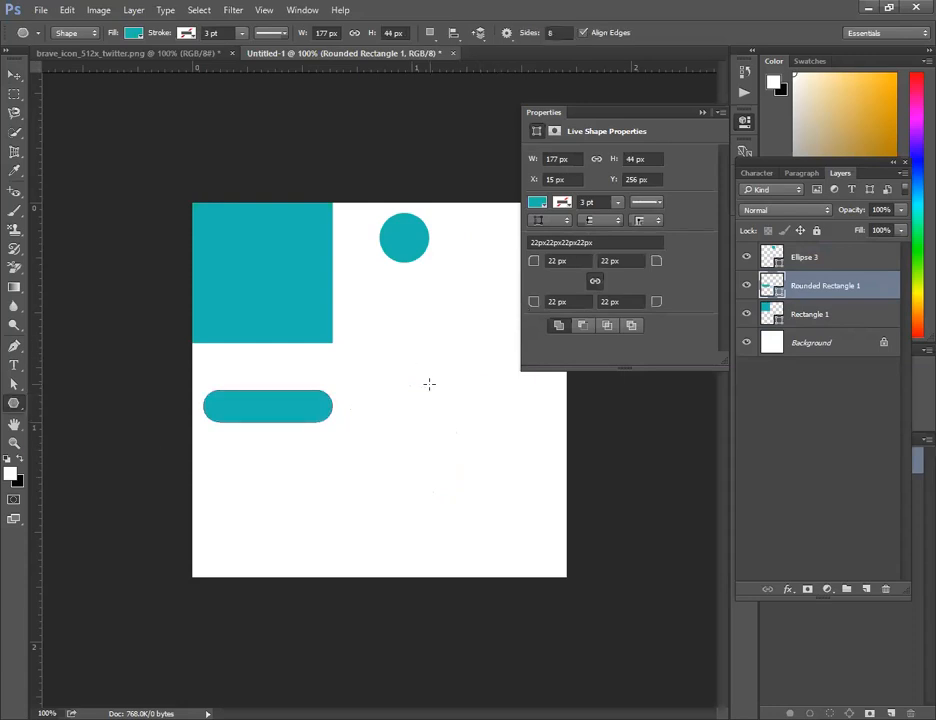
double_click(557, 33)
type("6")
left_click_drag(416, 317, 448, 371)
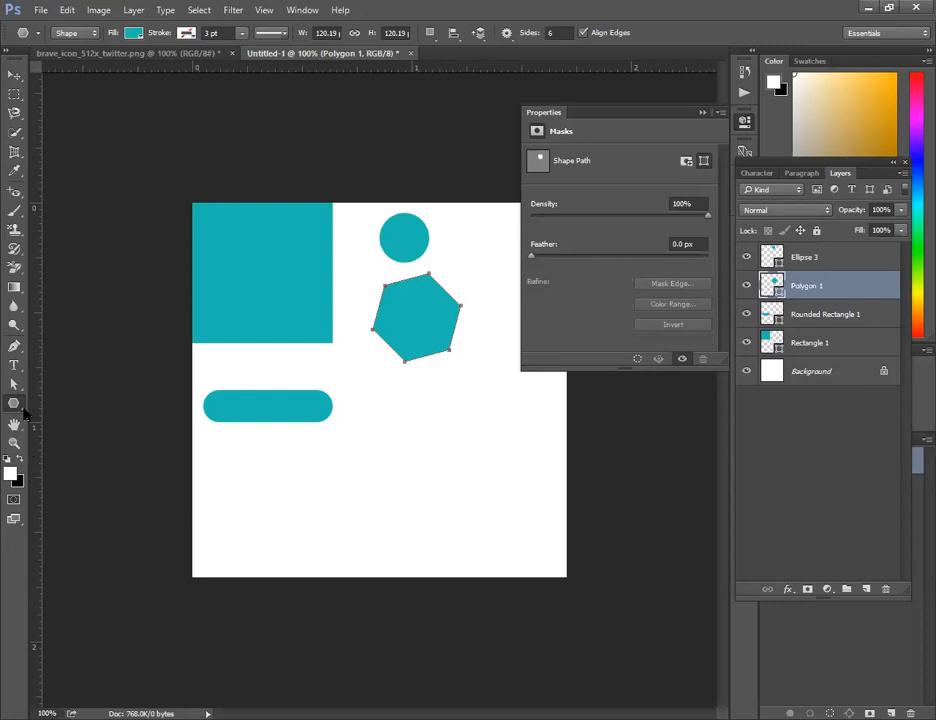
Step: Set the polygon sides to 3 and draw a triangle about 83 by 73 px below the hexagon
left_click(551, 33)
type("3")
key("BackSpace")
key("Return")
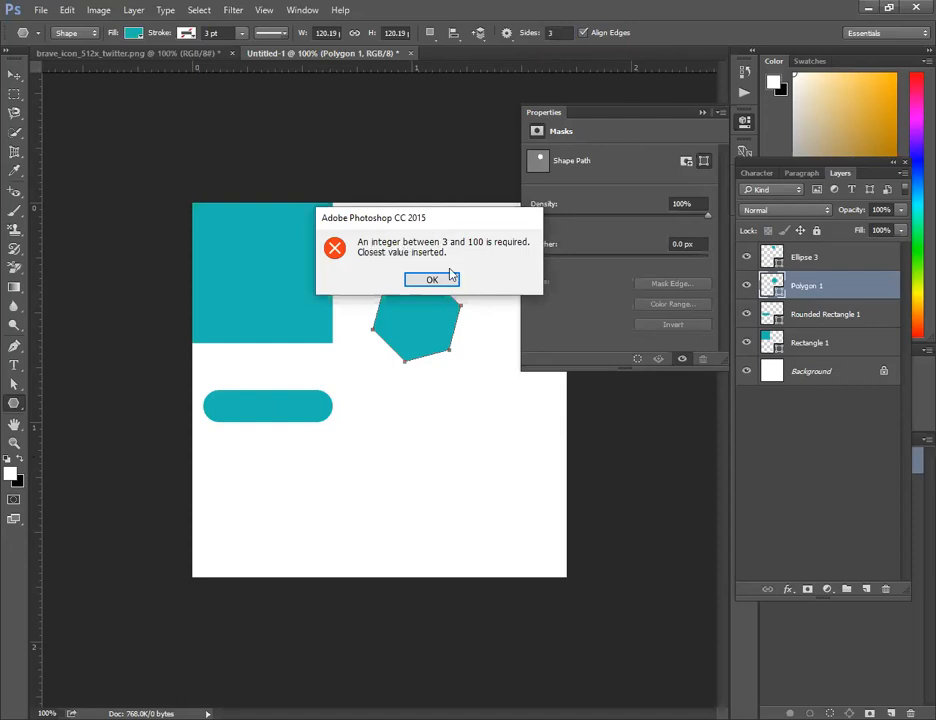
left_click(449, 281)
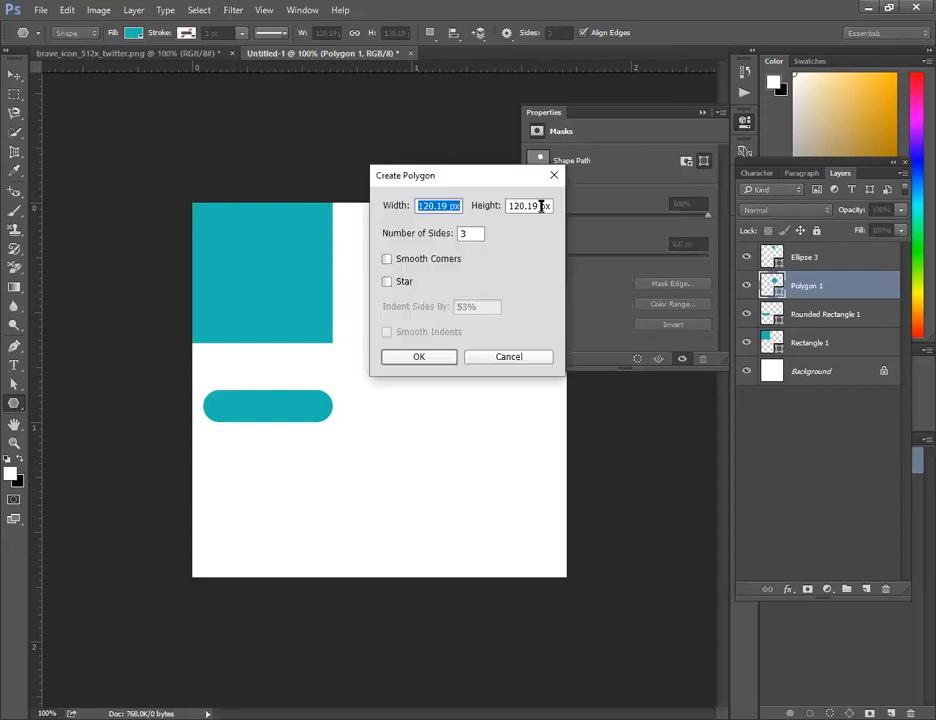
left_click(553, 178)
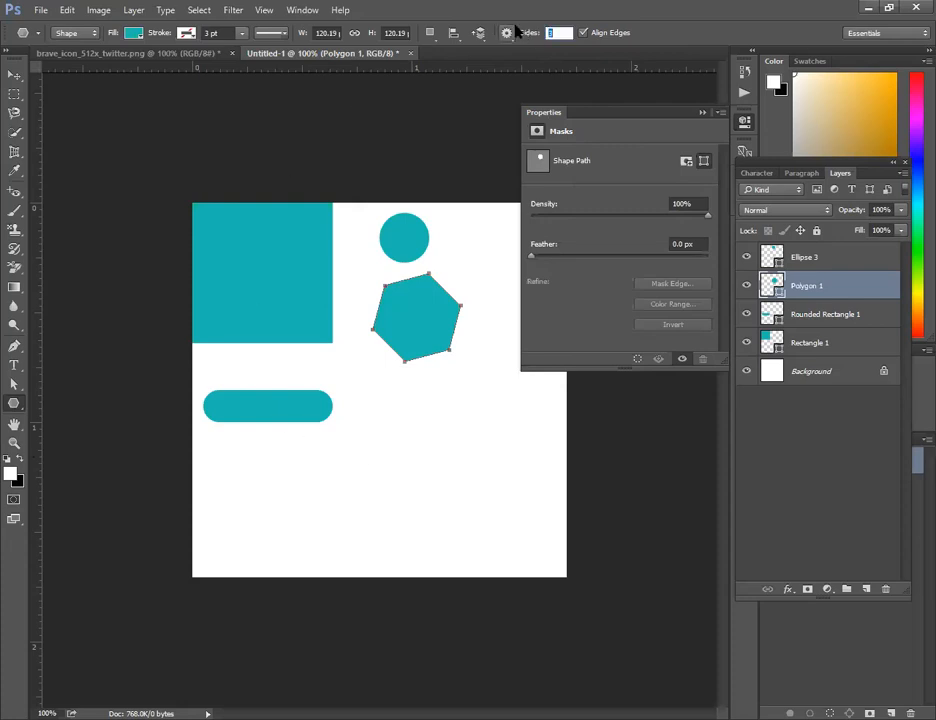
type("3")
left_click_drag(413, 422, 442, 439)
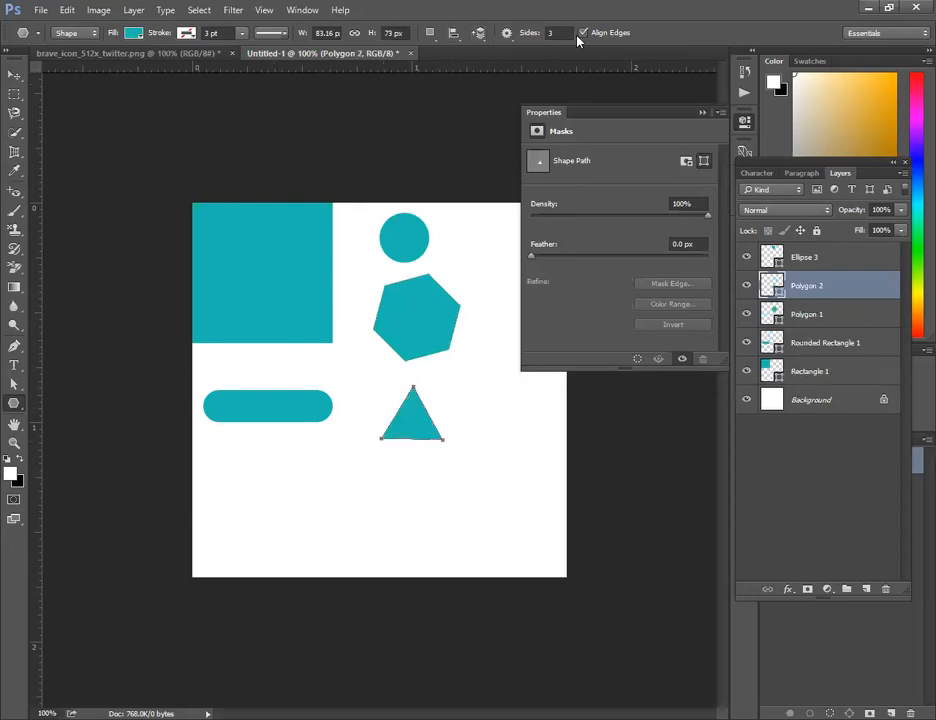
Step: Draw a four-sided diamond about 84 px wide below the triangle and an eight-sided polygon about 82 px wide to the triangle's right
left_click(526, 35)
type("4")
left_click_drag(379, 479, 410, 479)
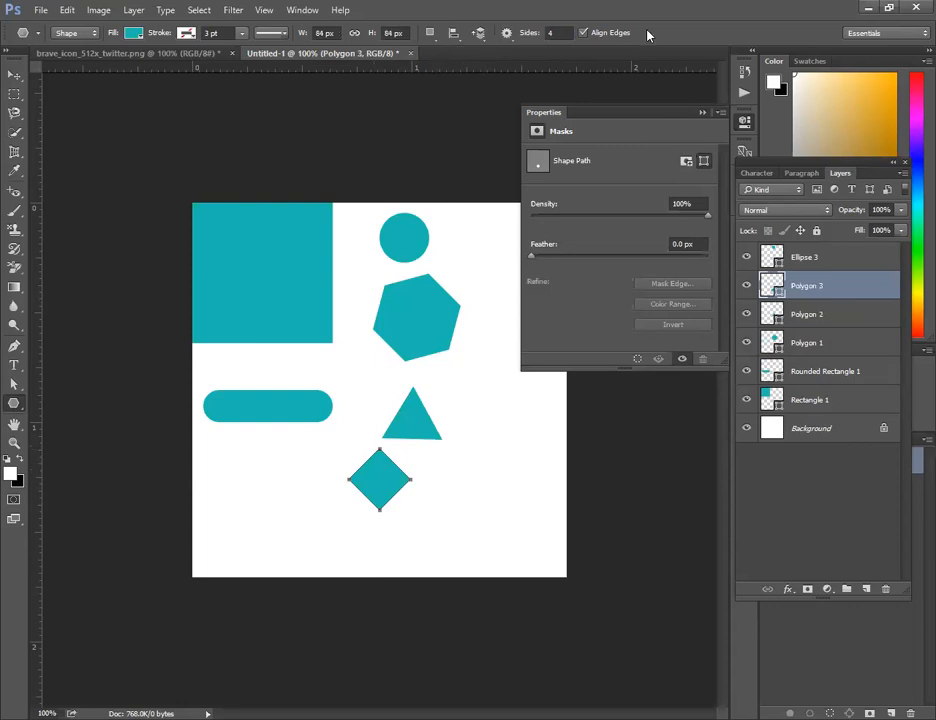
left_click(553, 33)
left_click_drag(472, 413, 508, 449)
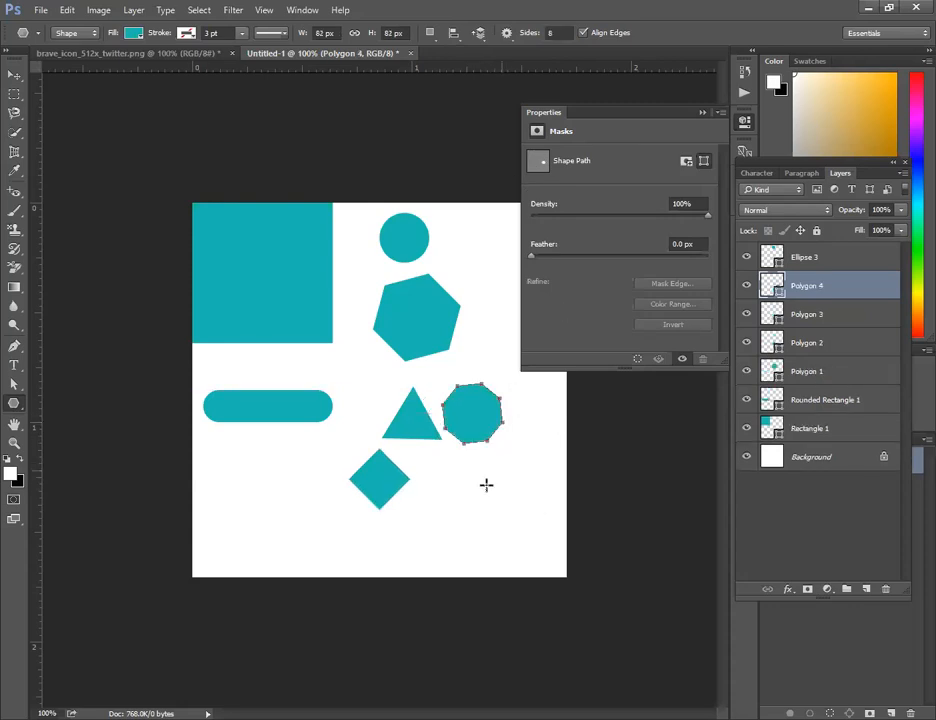
Step: Draw a 12-sided polygon about 98 px wide below the pill, and shift it slightly right and down
left_click(566, 31)
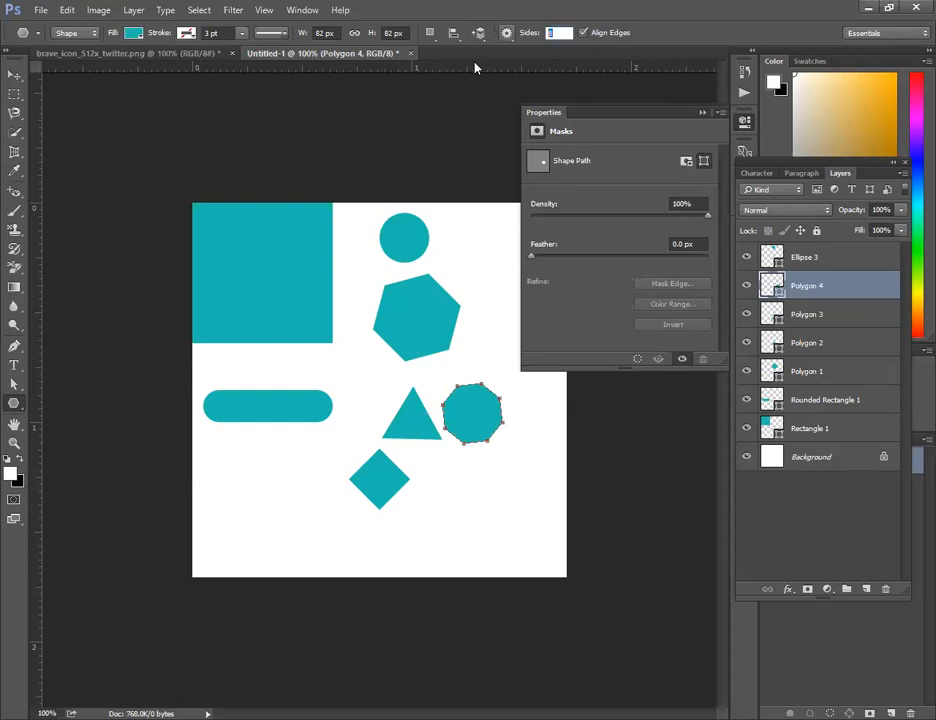
type("12")
left_click_drag(229, 482, 264, 488)
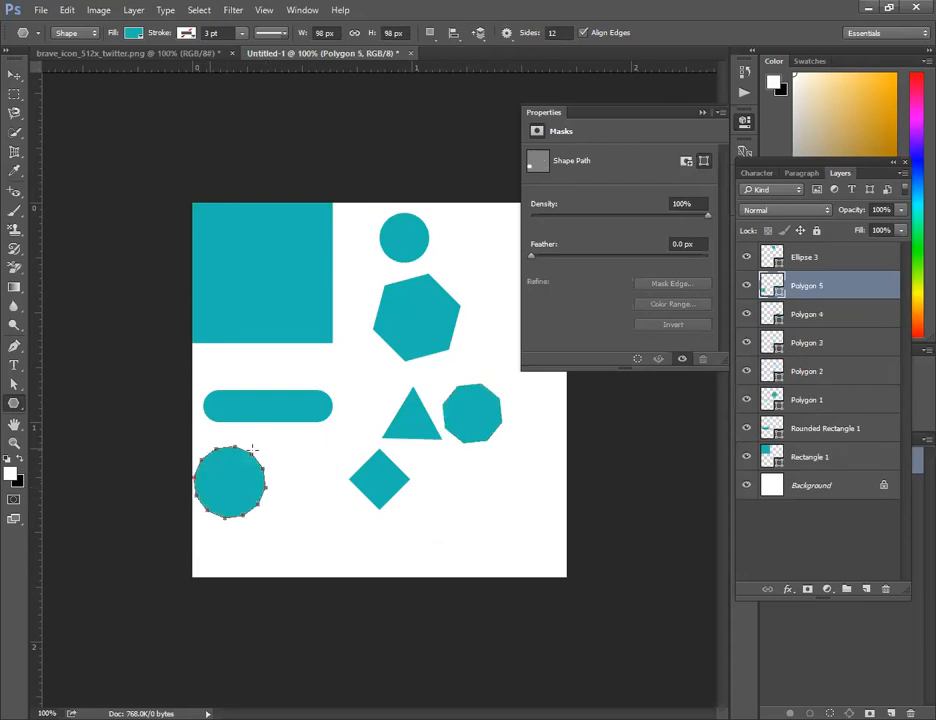
left_click(14, 74)
left_click_drag(232, 497, 278, 510)
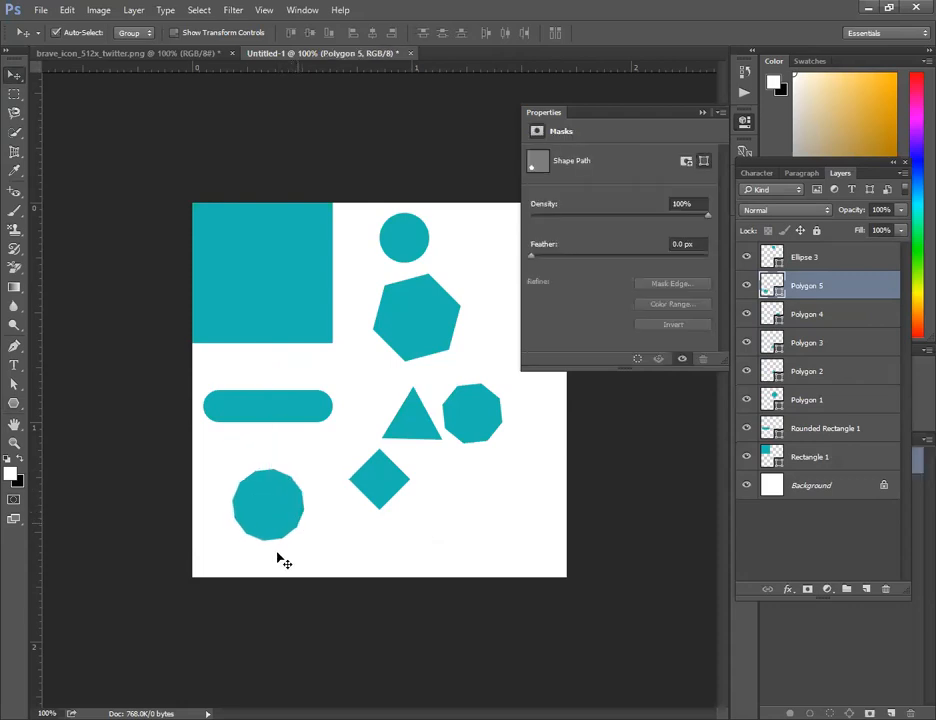
Step: Examine the straight edges of the 12-sided polygon up close, and return to an overview of the canvas
key("ctrl+plus")
key("ctrl+plus")
left_click_drag(290, 460, 357, 315)
left_click_drag(220, 502, 250, 461)
key("ctrl")
key("ctrl+minus")
key("ctrl+minus")
key("ctrl+minus")
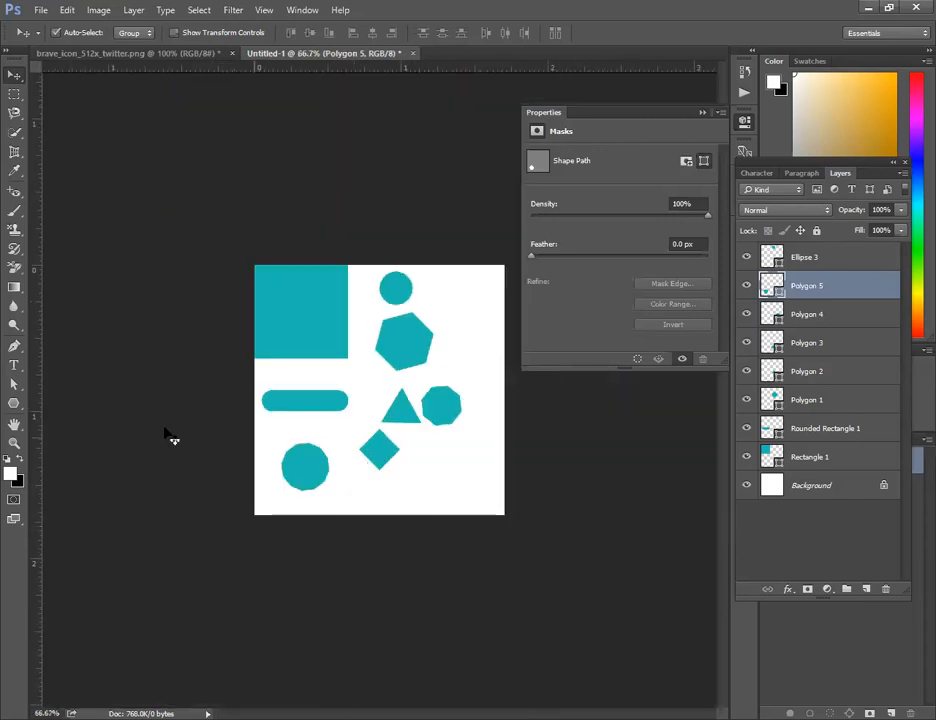
Step: Draw a horizontal line about 310 px long with a 1 px weight below the diamond, and undo it
left_click(13, 404)
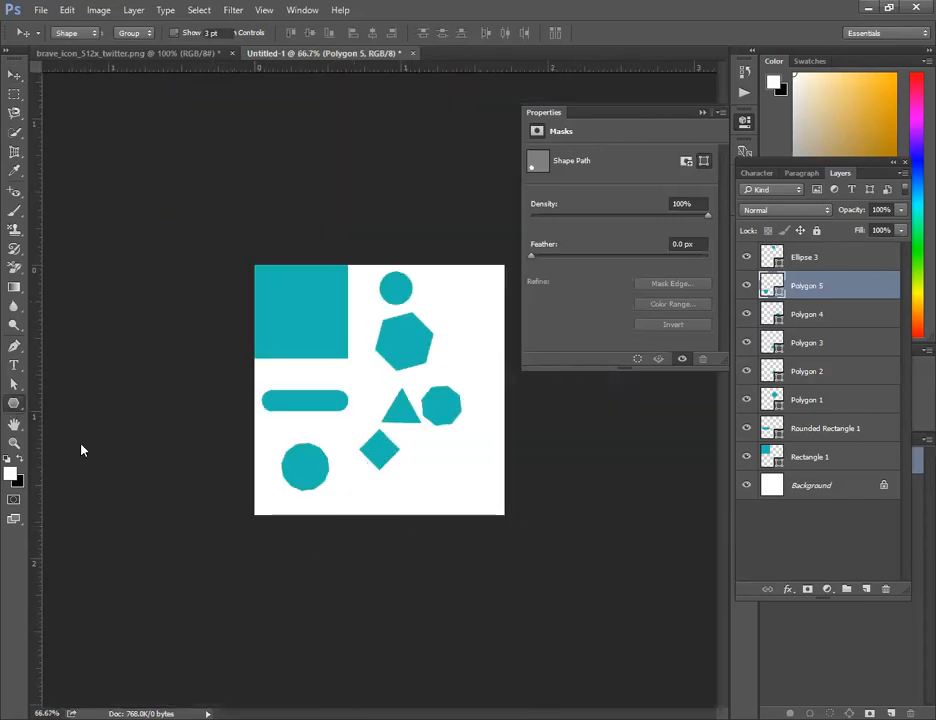
right_click(13, 404)
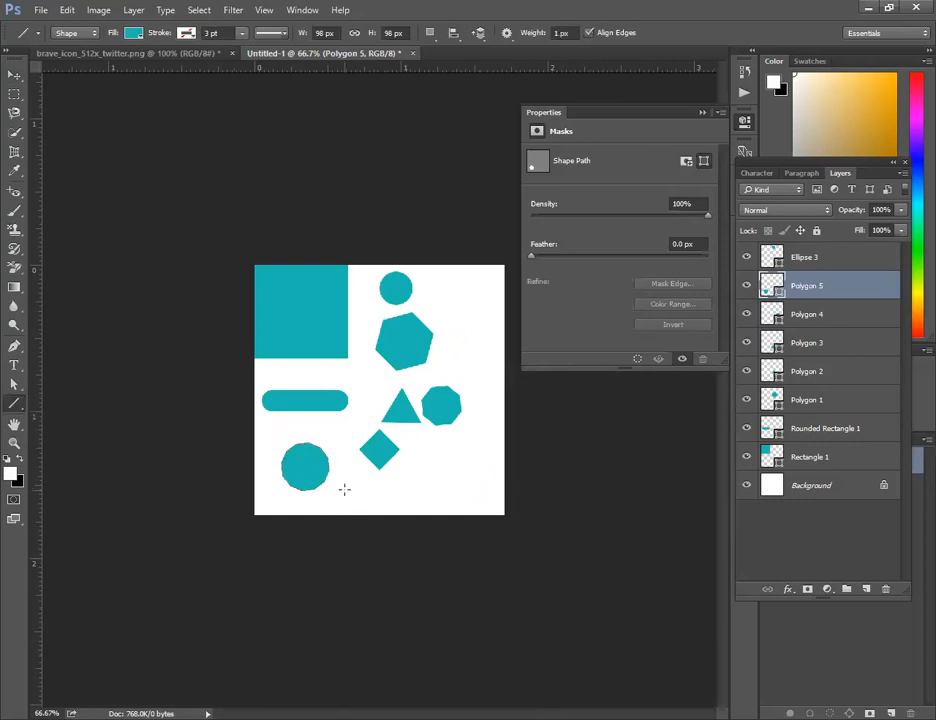
mouse_move(341, 484)
left_mouse_down()
mouse_move(520, 490)
mouse_move(489, 485)
left_mouse_up()
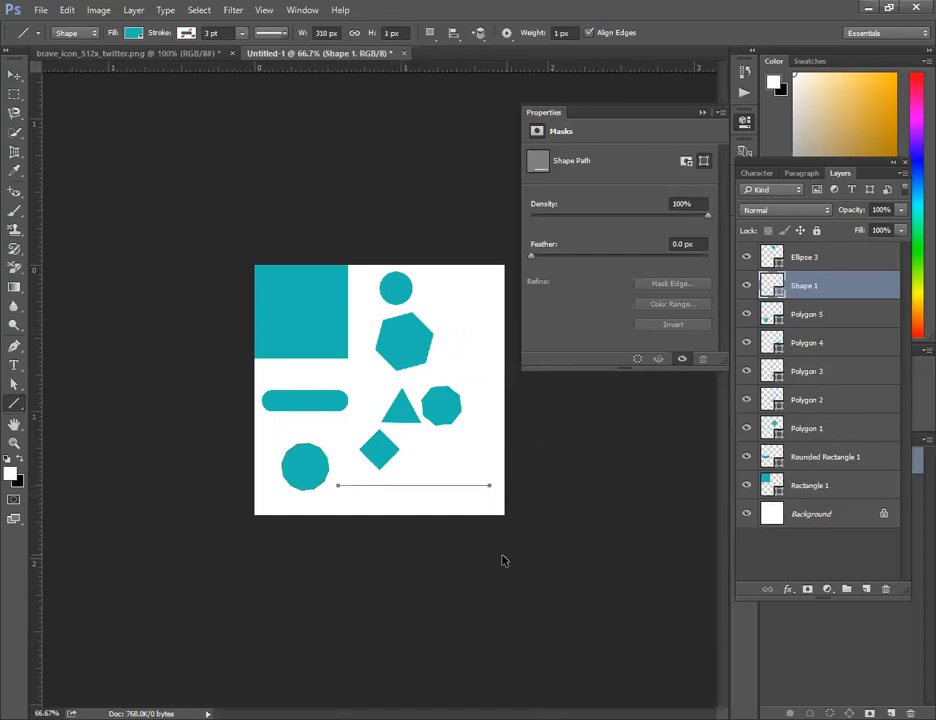
key("ctrl+z")
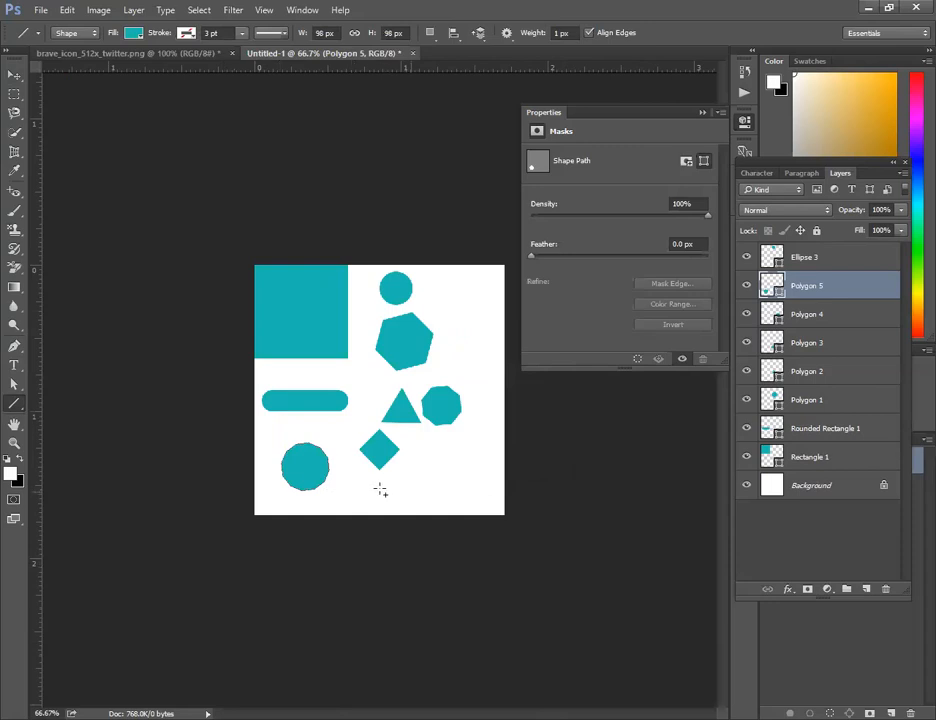
Step: Draw a slanted line spanning about 256 by 49 px with a 1 px weight below the diamond, inspect it, and delete it
mouse_move(441, 476)
left_mouse_down()
mouse_move(324, 572)
mouse_move(234, 577)
mouse_move(249, 519)
mouse_move(418, 537)
mouse_move(326, 606)
mouse_move(316, 499)
left_mouse_up()
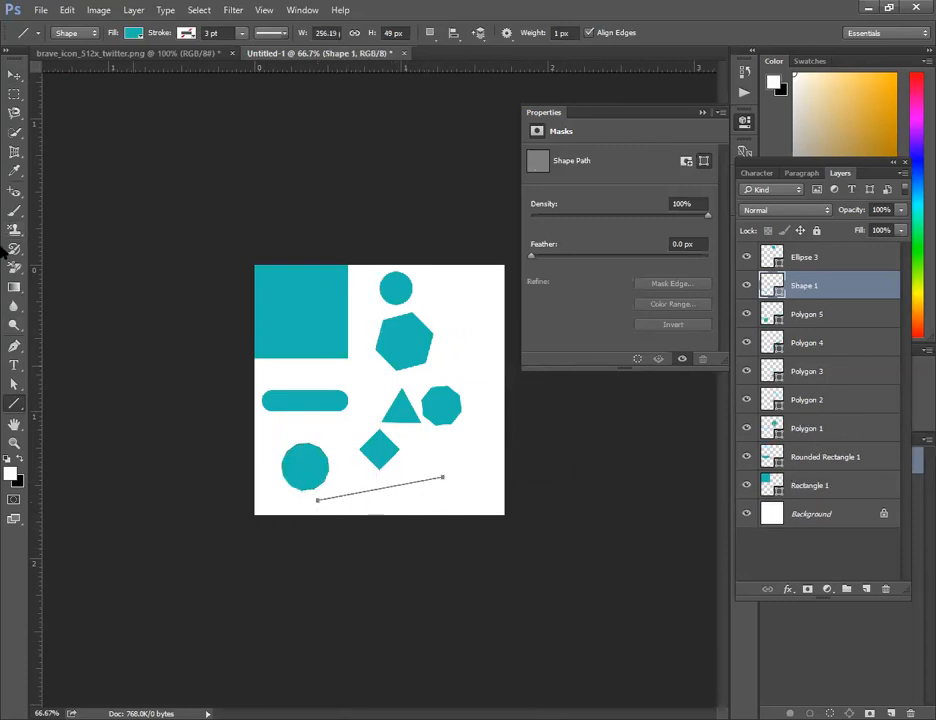
left_click(14, 75)
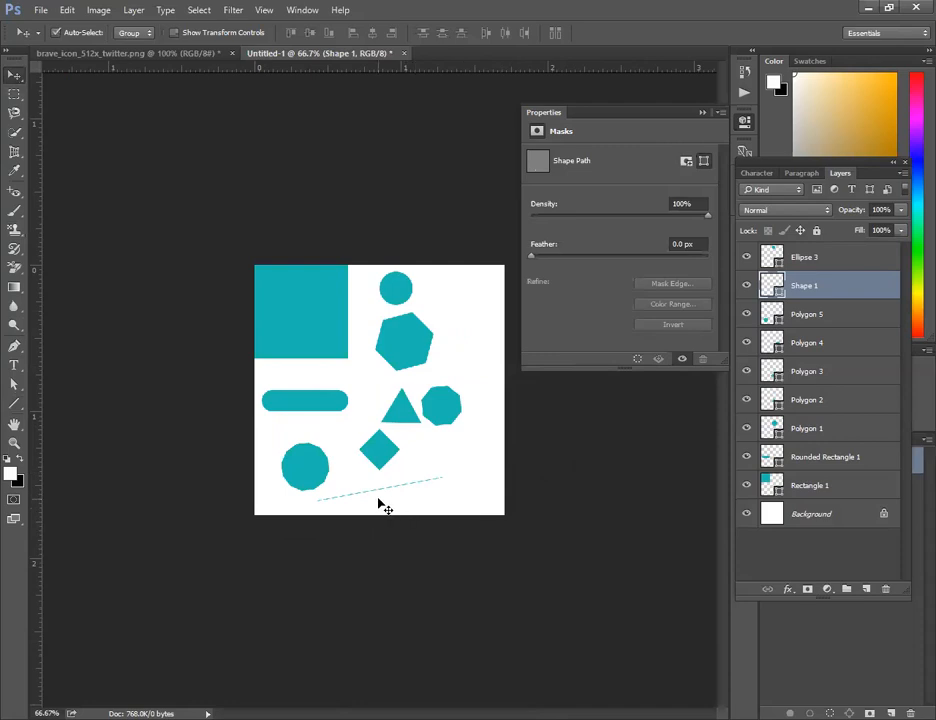
key("ctrl+equal")
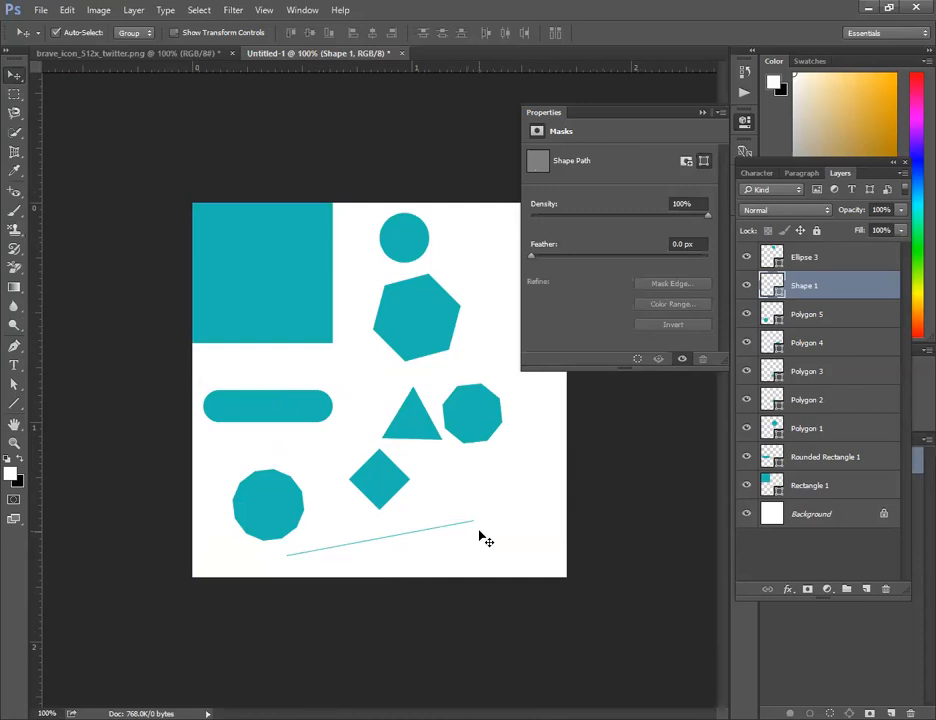
left_click(438, 499)
key("Delete")
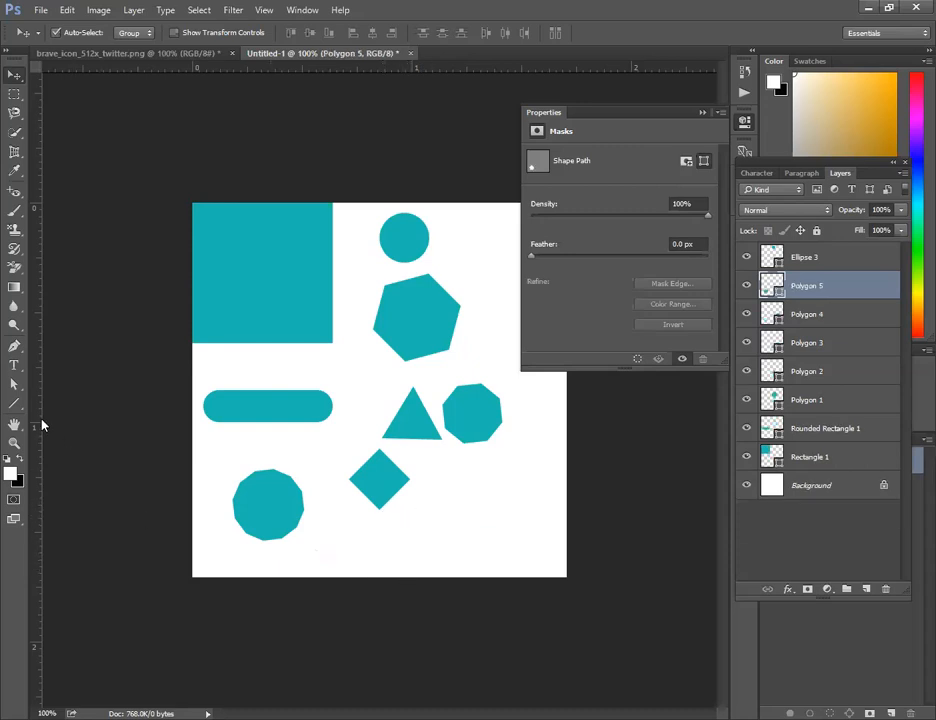
Step: Draw a straight horizontal line about 290 px long with a 1 px weight below the diamond
left_click(14, 403)
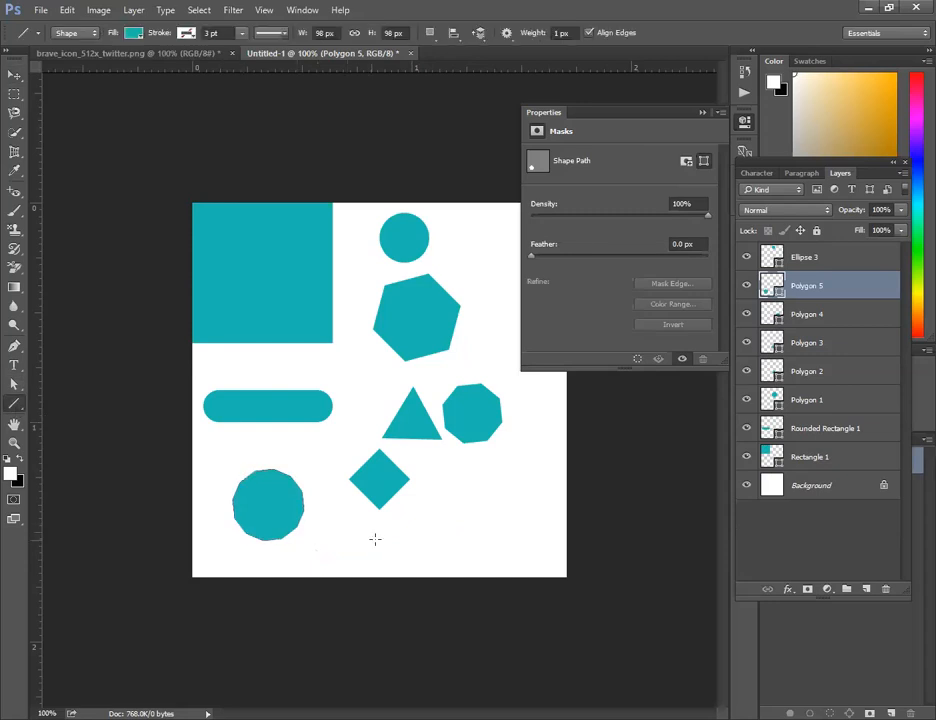
left_click_drag(324, 537, 536, 545)
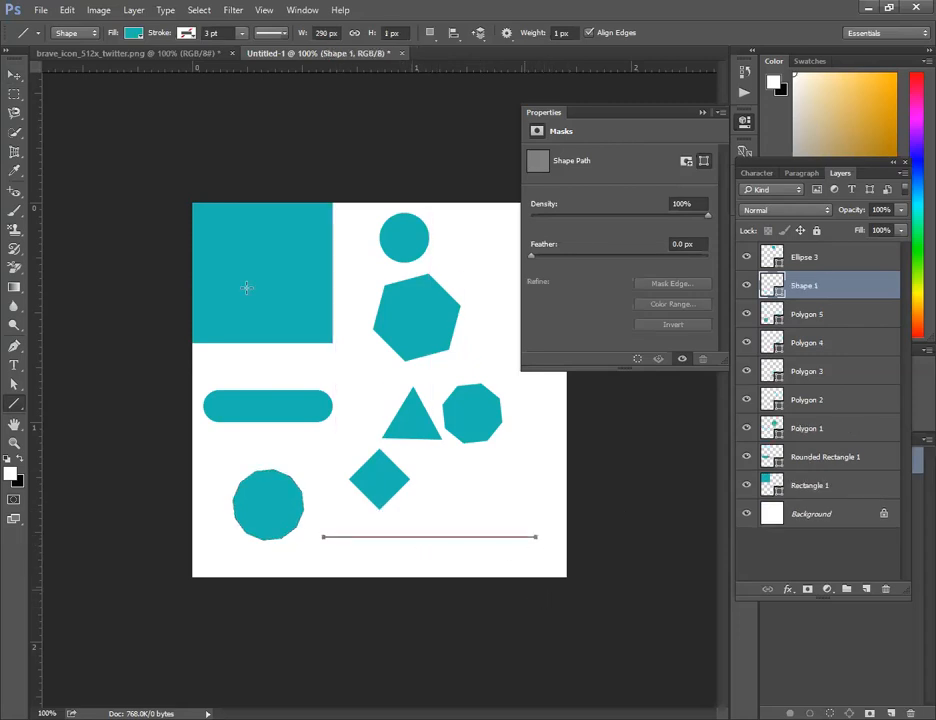
Step: Apply the dashed stroke preset to the horizontal line below the diamond, inspect it up close, and delete the line
left_click(14, 75)
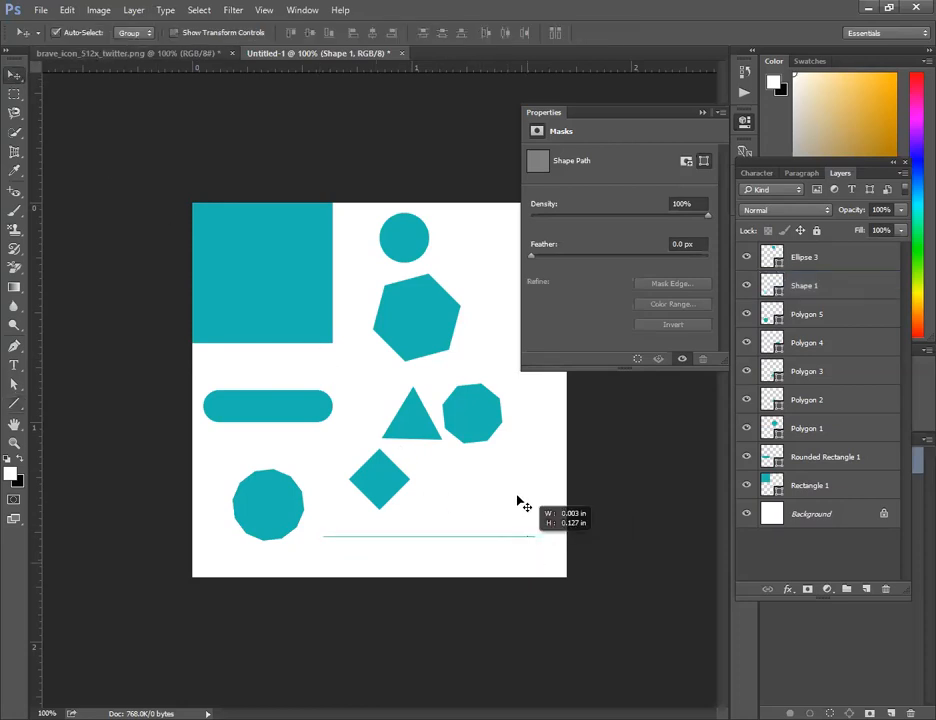
left_click_drag(528, 552, 508, 516)
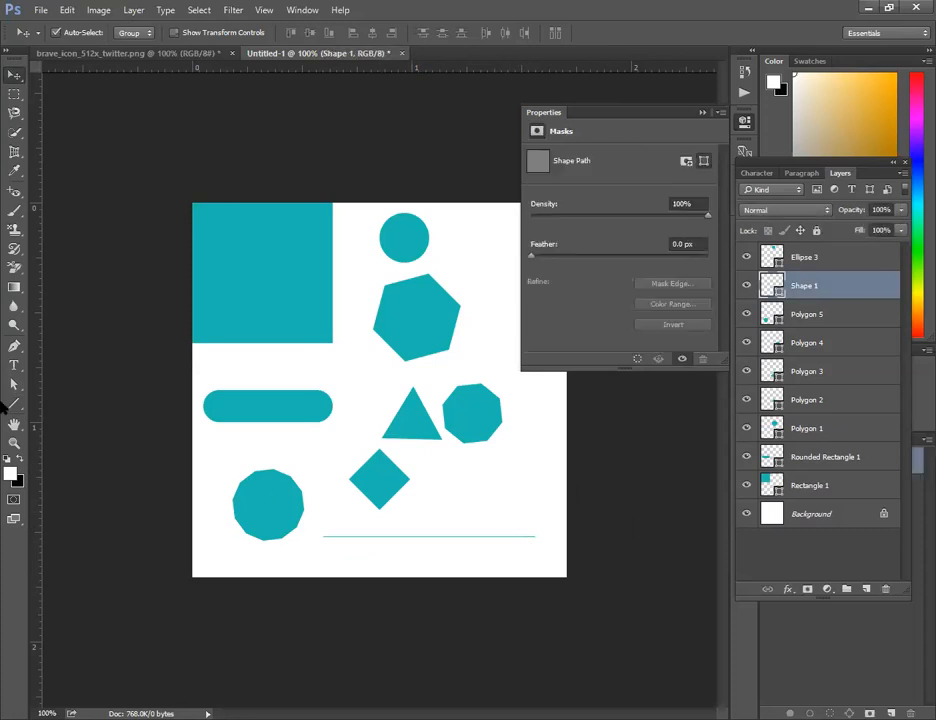
left_click(14, 403)
left_click(270, 32)
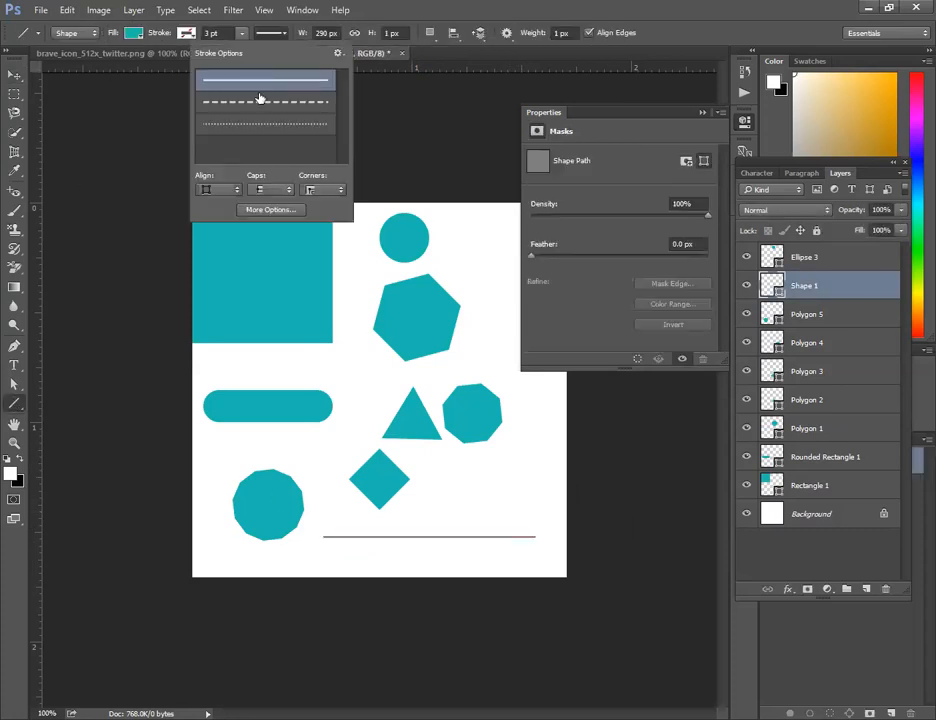
left_click(254, 104)
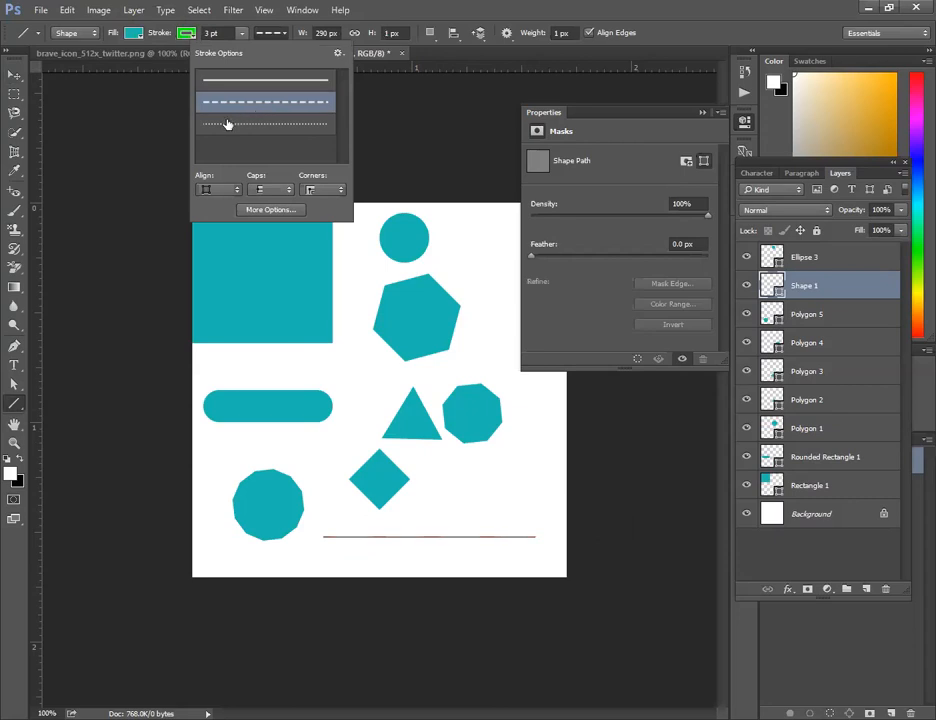
left_click(14, 73)
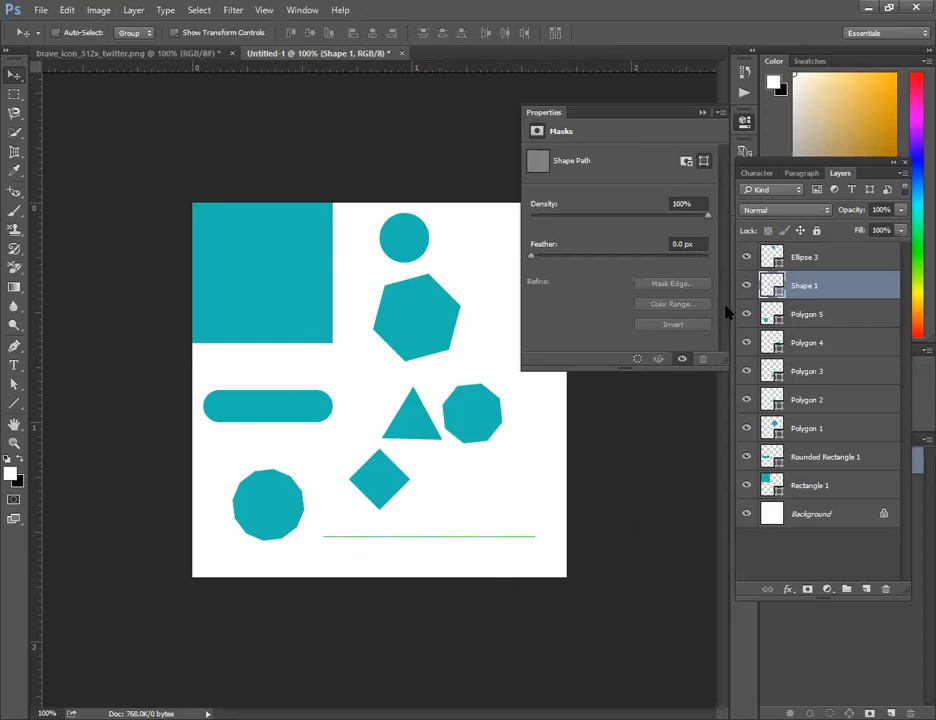
key("ctrl+plus")
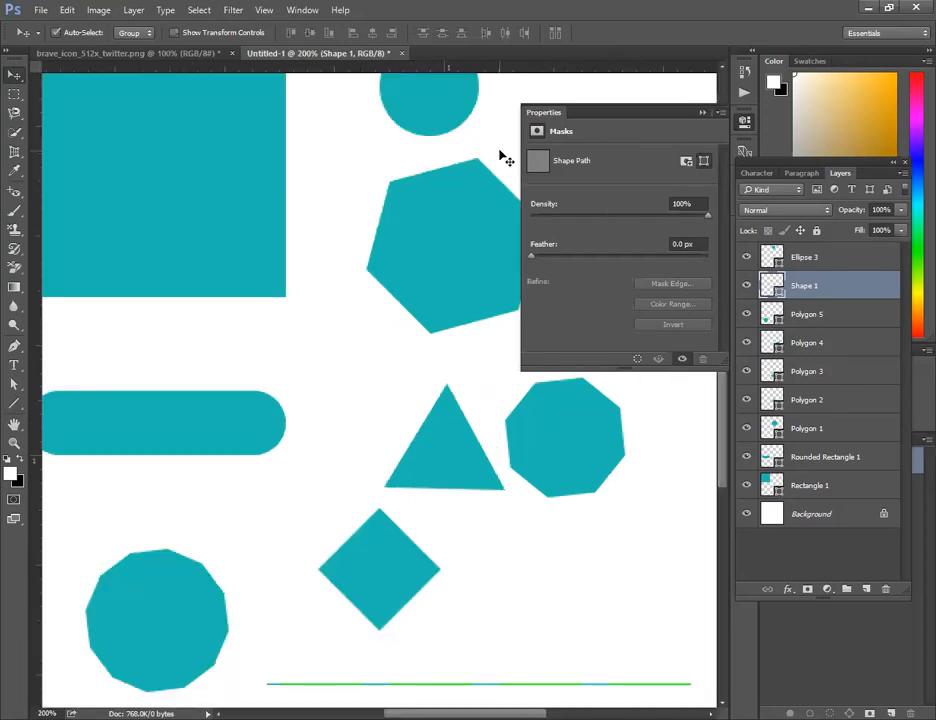
key("Delete")
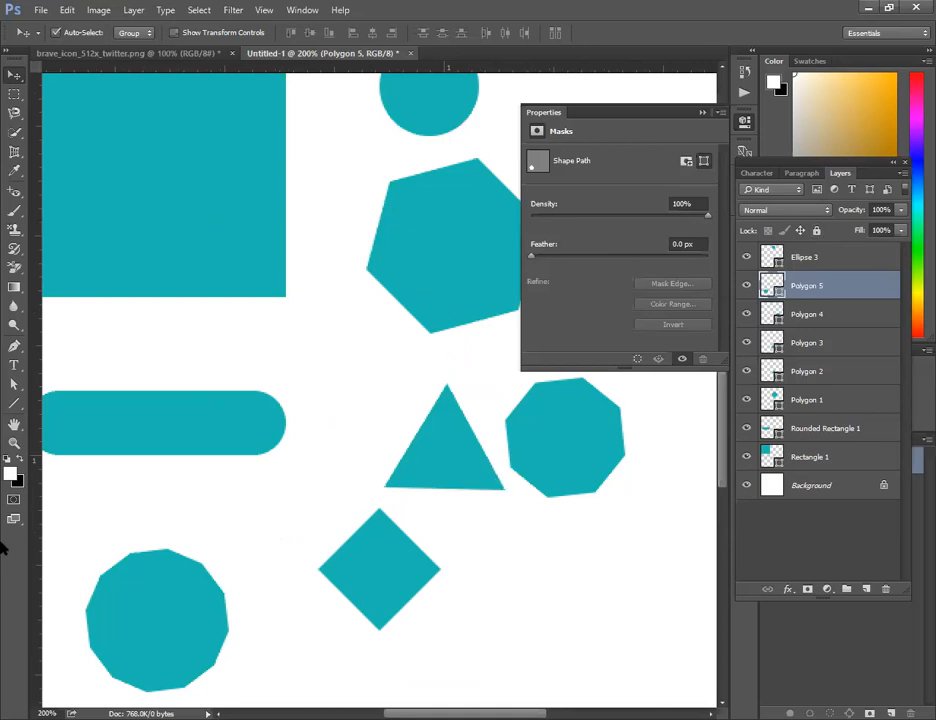
Step: Draw a slanted two-point path spanning about 142 by 113 px with the Pen tool, beside the diamond and below the octagon
left_click(15, 403)
left_click(14, 347)
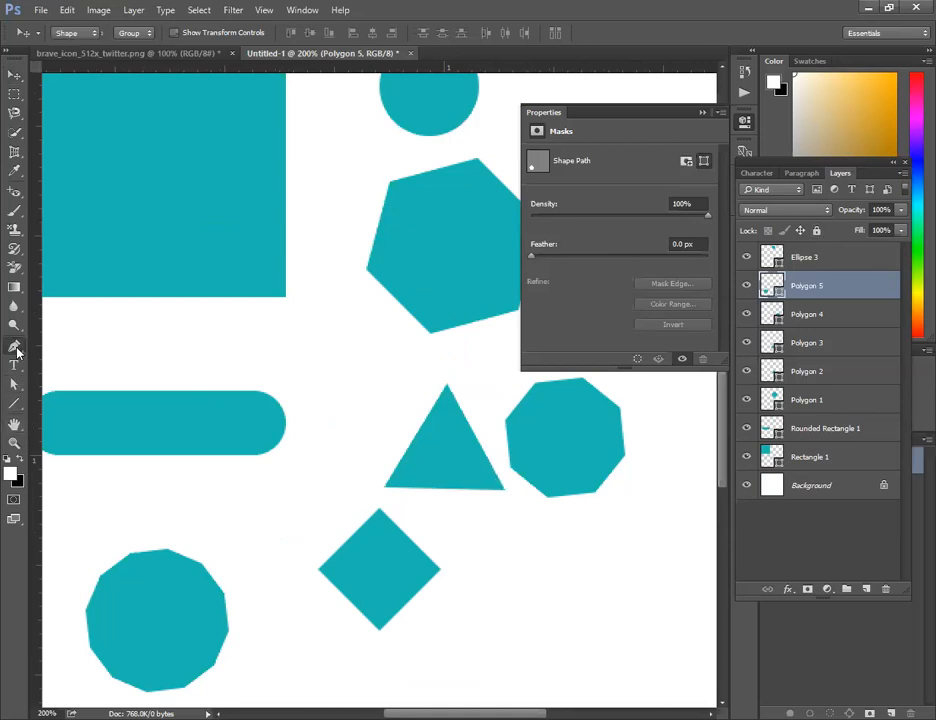
left_click(684, 489)
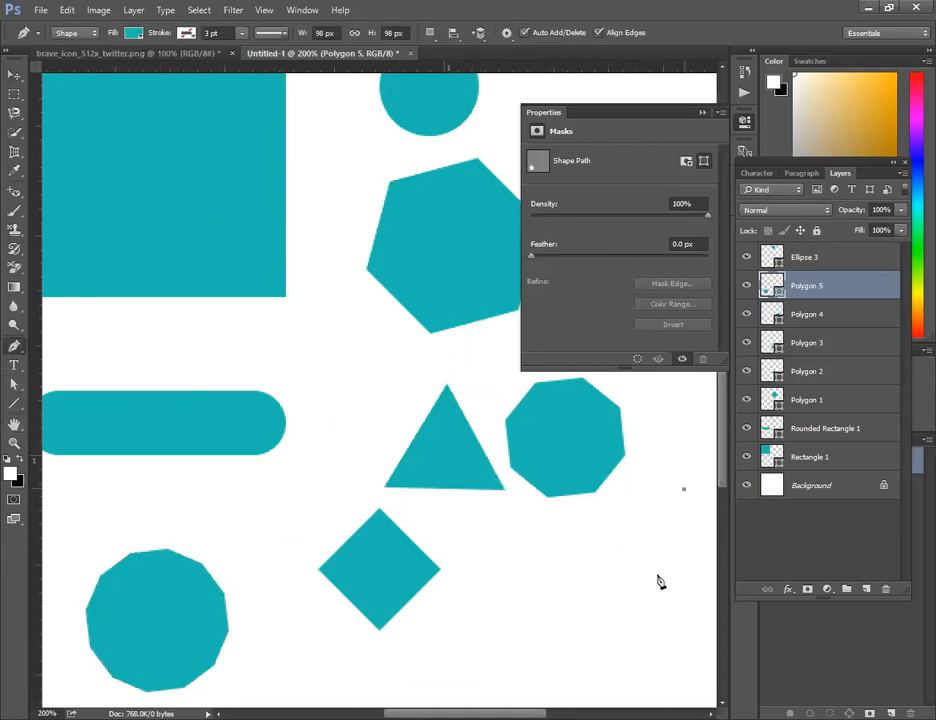
left_click(476, 651)
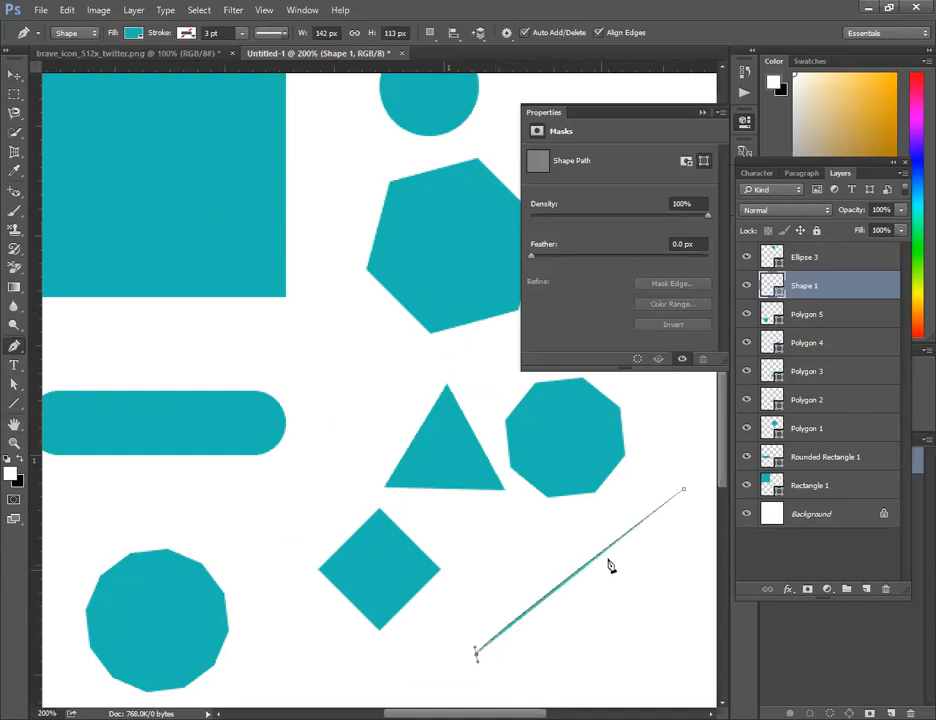
Step: Add a third anchor point near the slanted path's upper end, close it into a thin wedge, and undo both additions
left_click(691, 503)
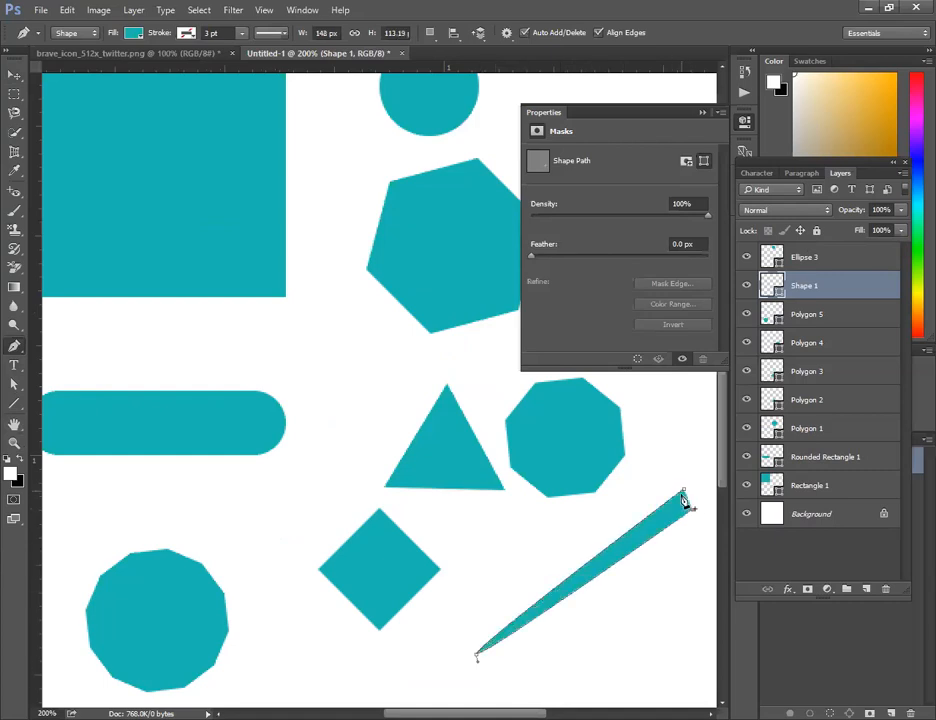
left_click(685, 490)
key("ctrl+alt+z")
key("ctrl+alt+z")
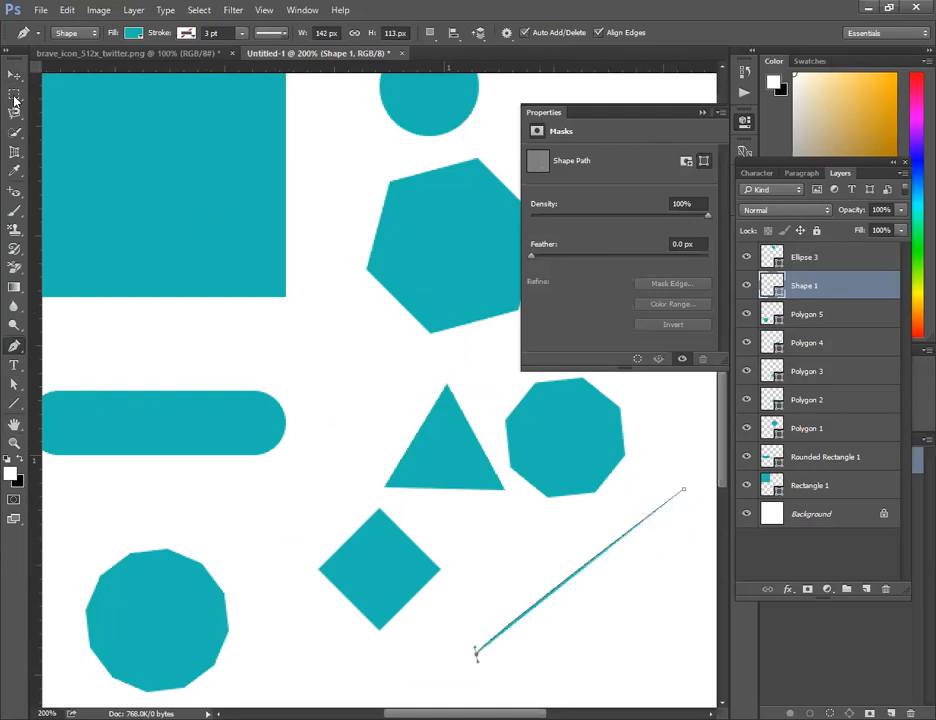
Step: Remove the slanted path's fill and give it a teal stroke 1 pt wide
left_click(133, 32)
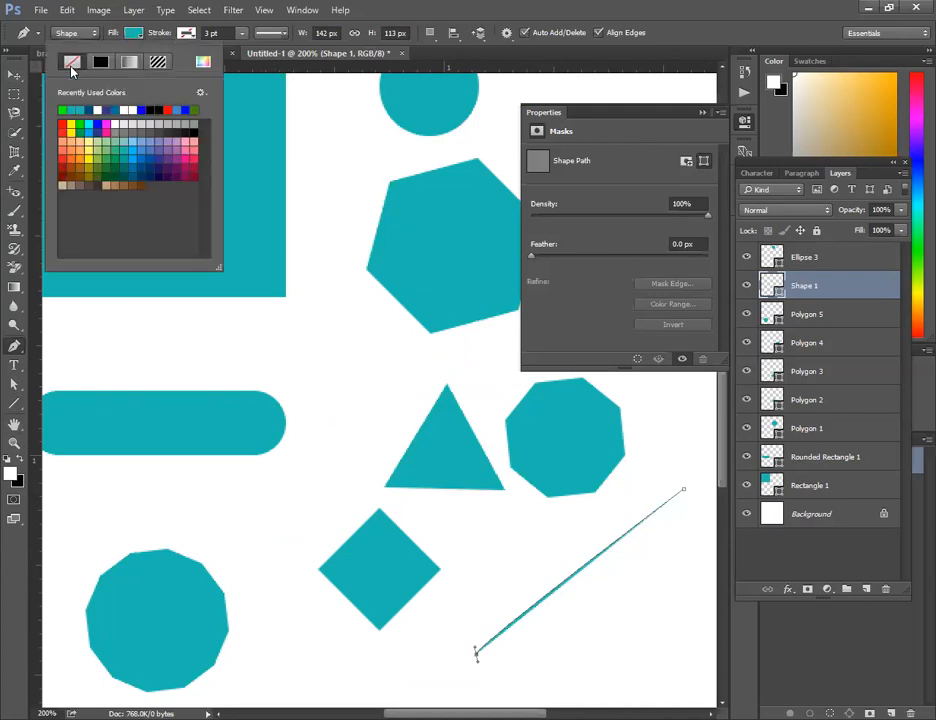
left_click(72, 62)
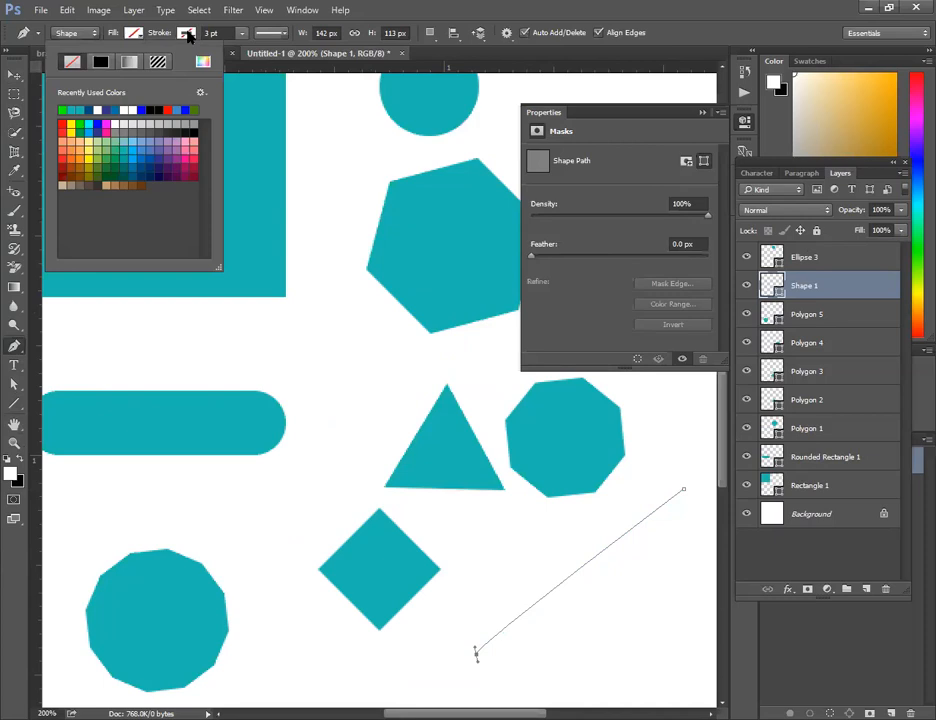
left_click(187, 34)
left_click(134, 111)
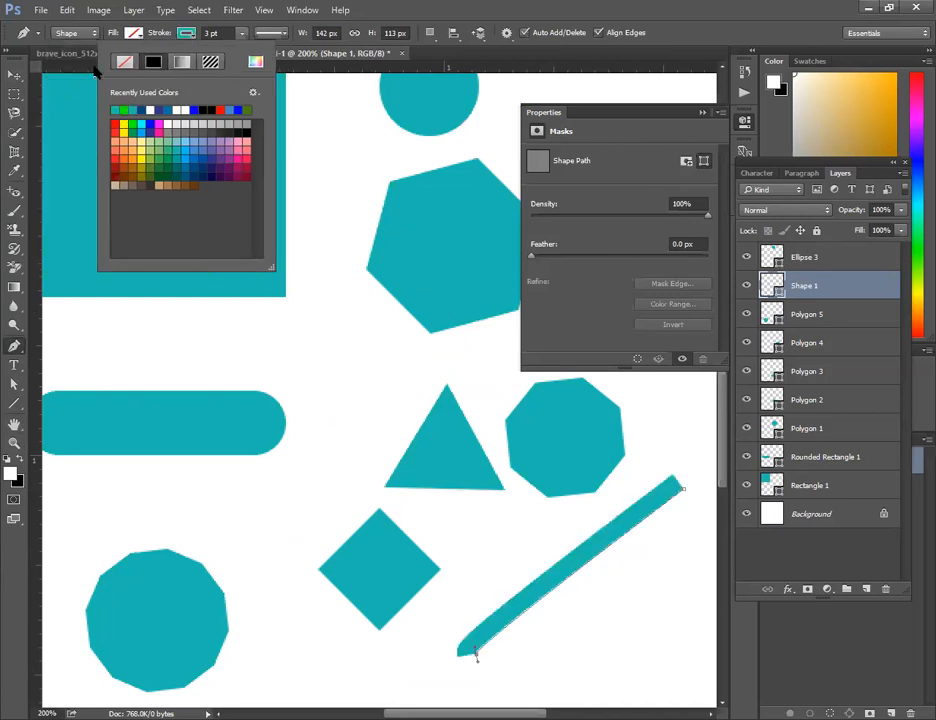
left_click(207, 34)
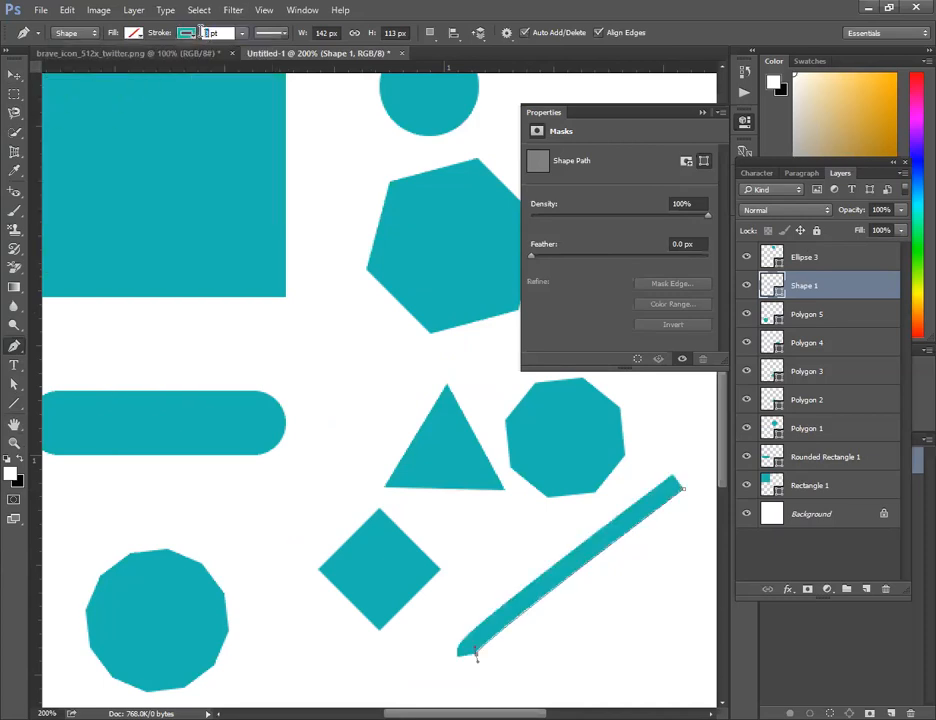
type("1")
key("Return")
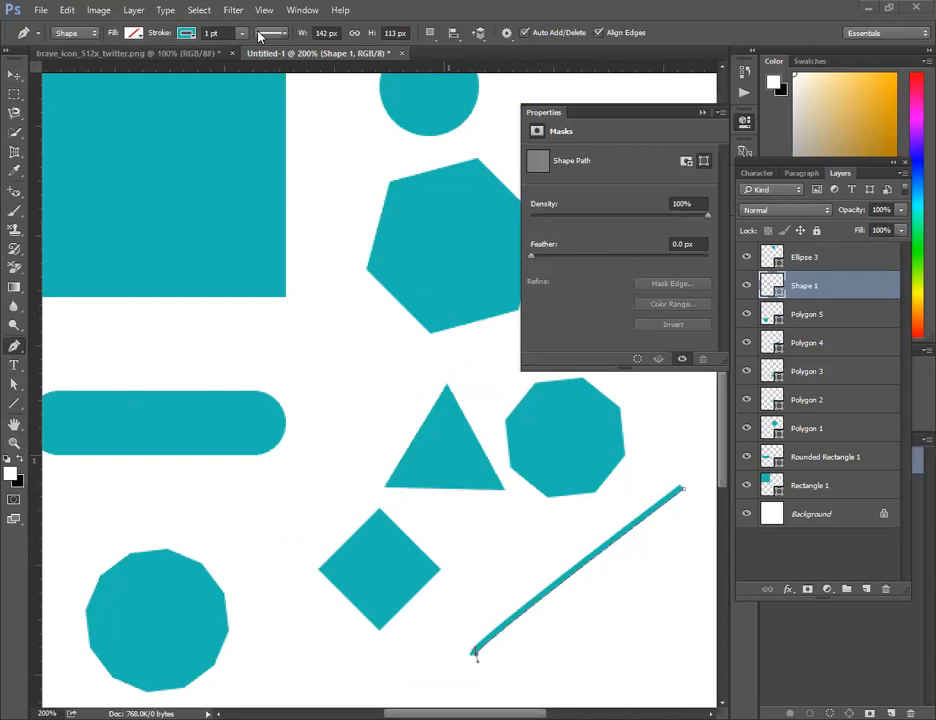
Step: Compare the dashed, dotted and solid stroke presets on the slanted line, ending on the dotted one
left_click(262, 33)
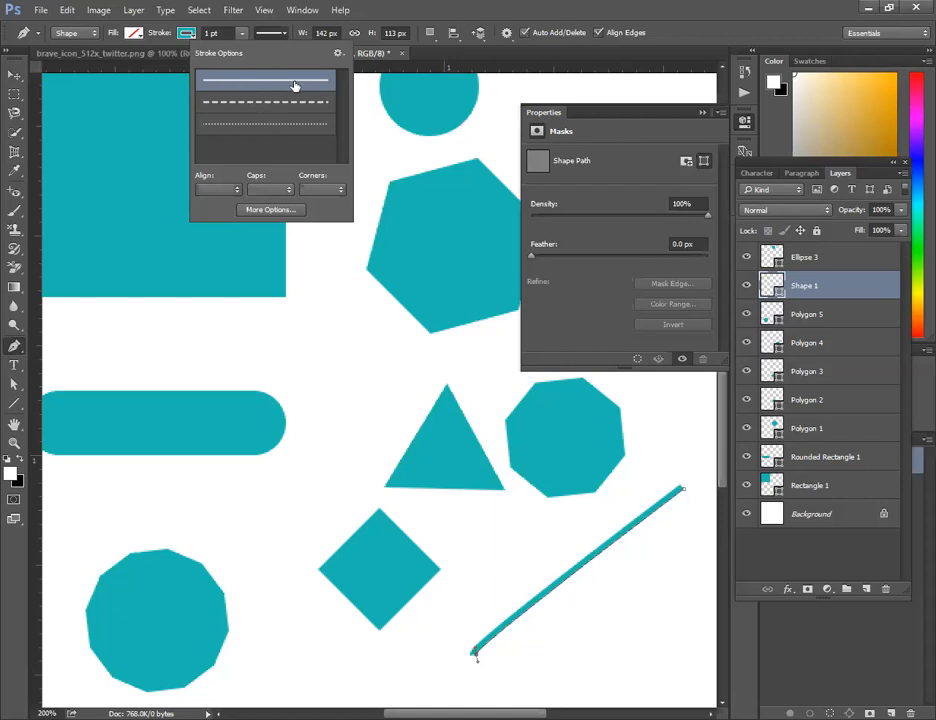
left_click(265, 113)
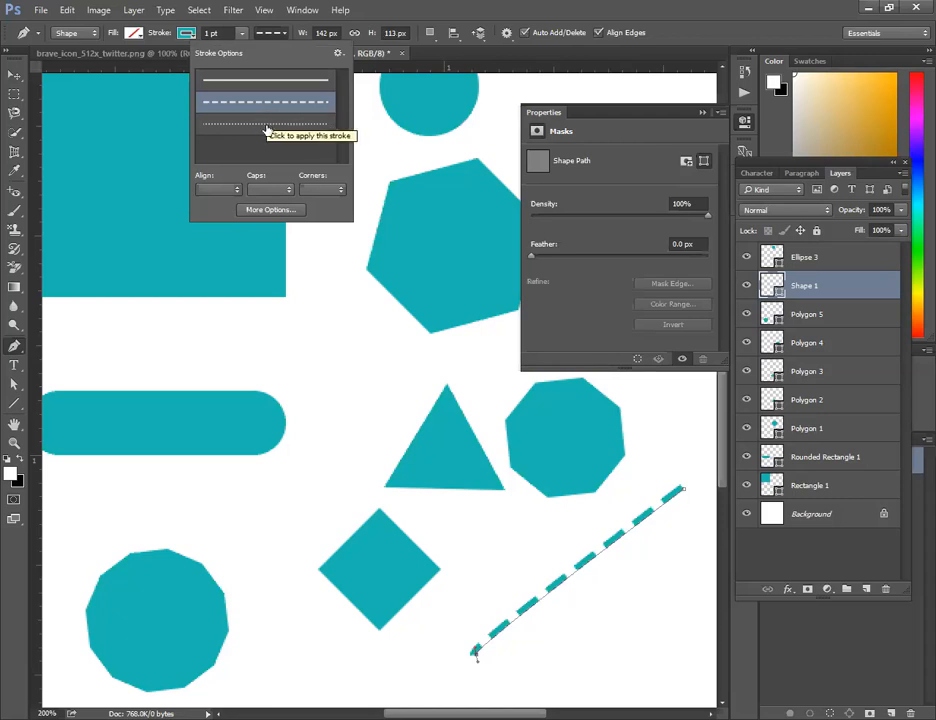
left_click(267, 124)
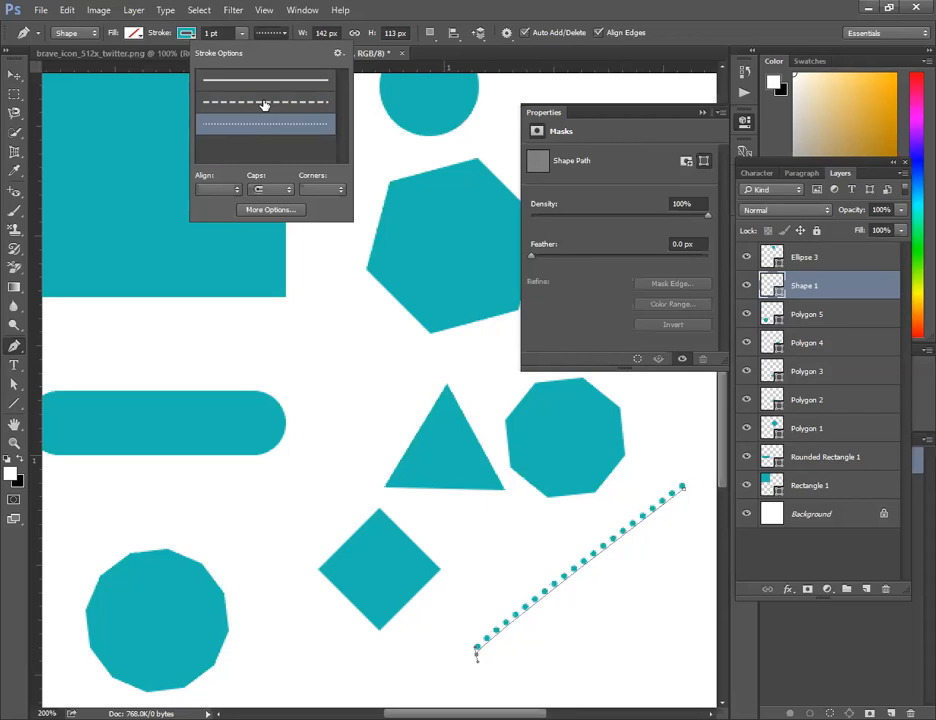
left_click(271, 91)
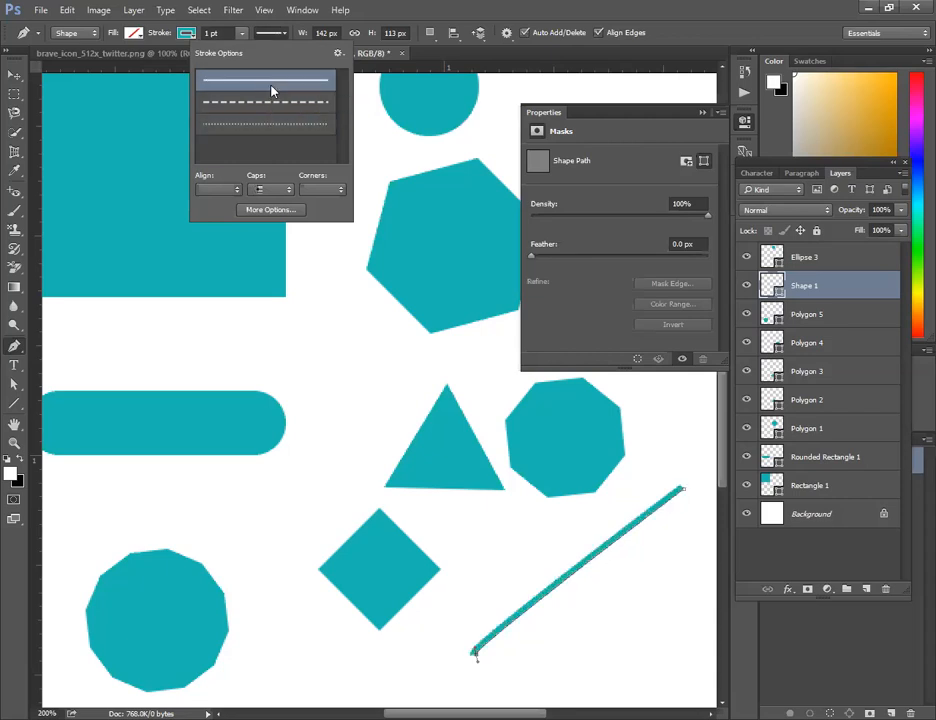
left_click(278, 113)
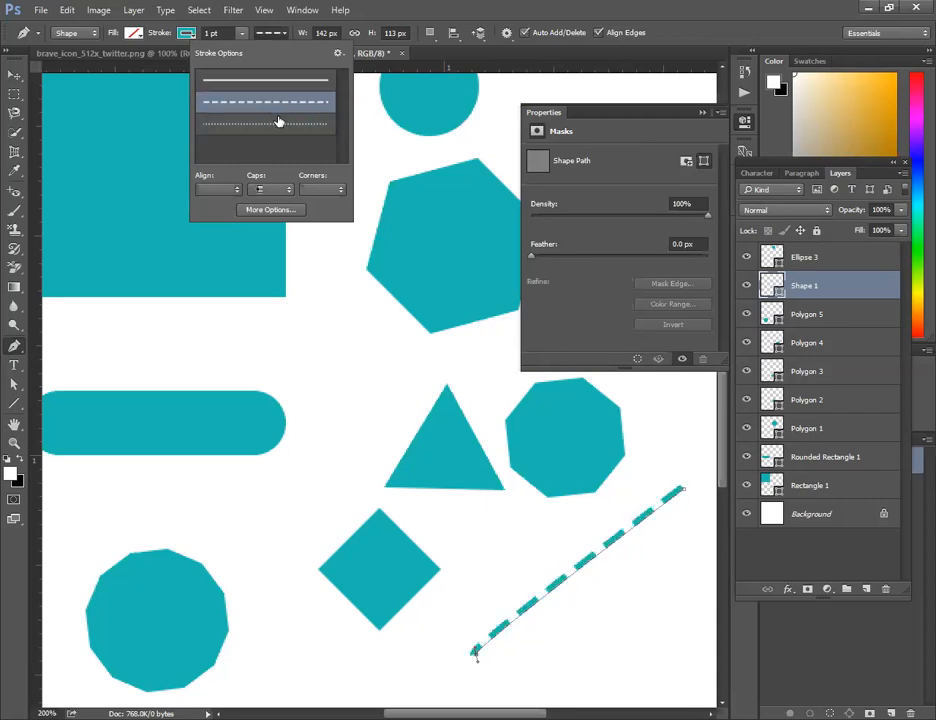
left_click(280, 124)
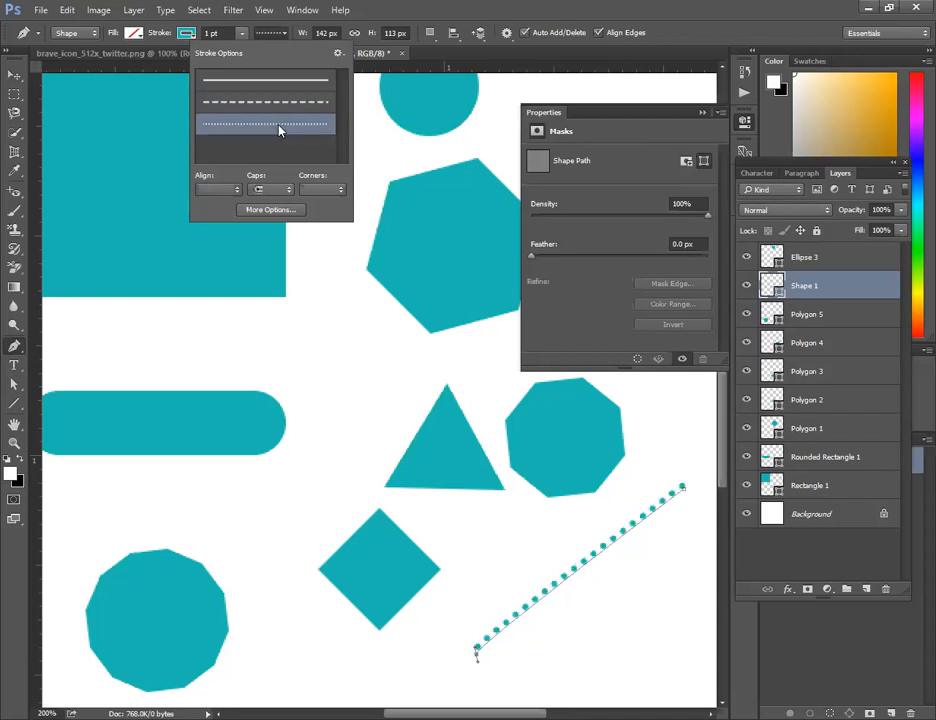
left_click(283, 101)
left_click(281, 82)
left_click(282, 102)
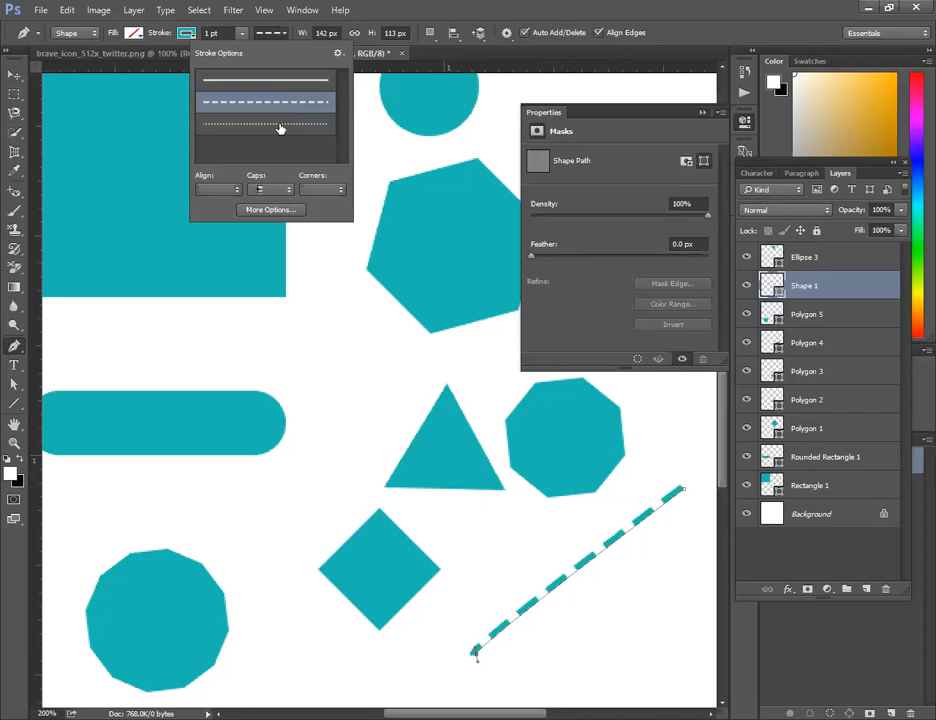
left_click(272, 123)
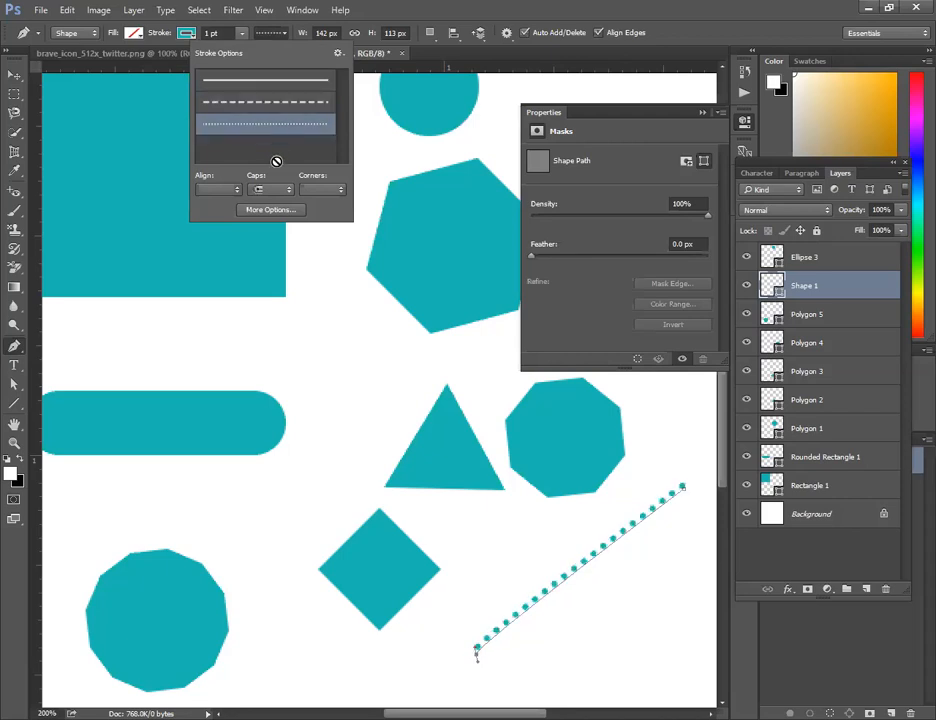
Step: View the detailed stroke settings of the dotted preset and close them without making changes
left_click(340, 54)
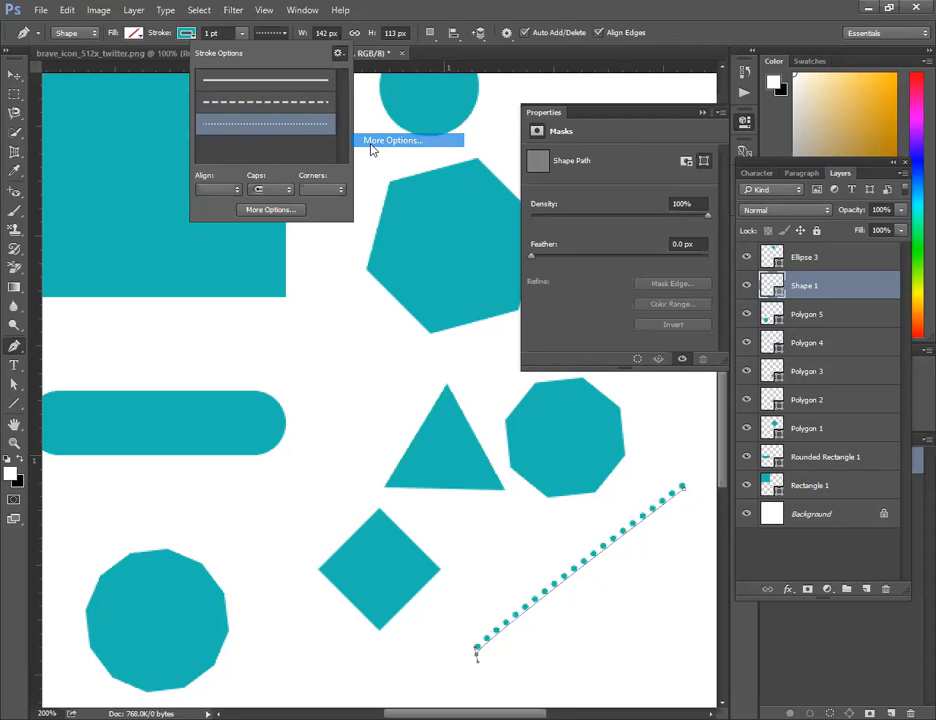
left_click(372, 140)
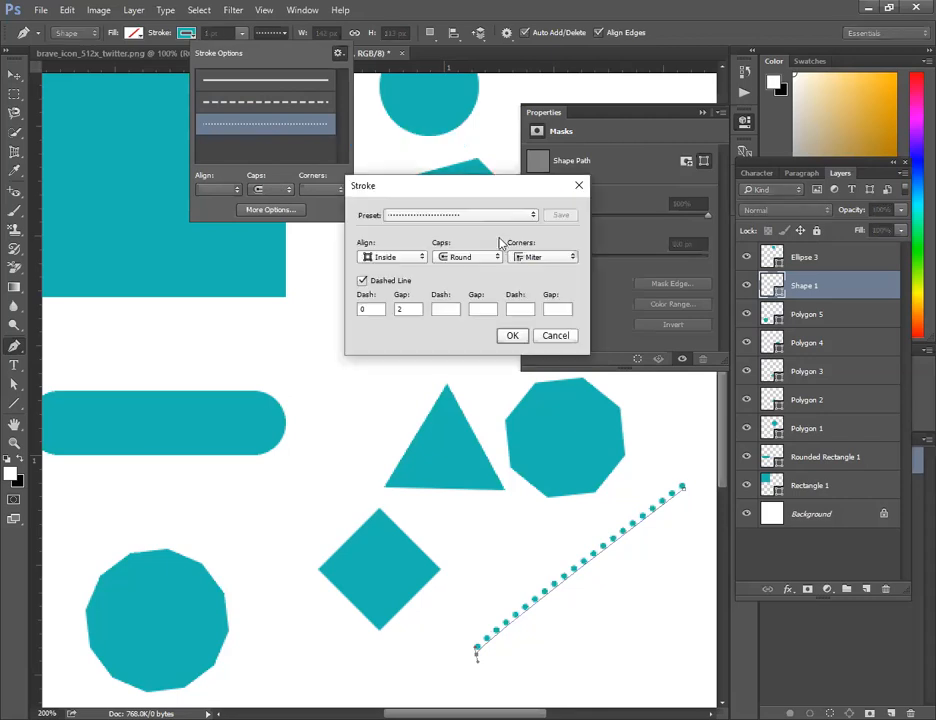
left_click(580, 187)
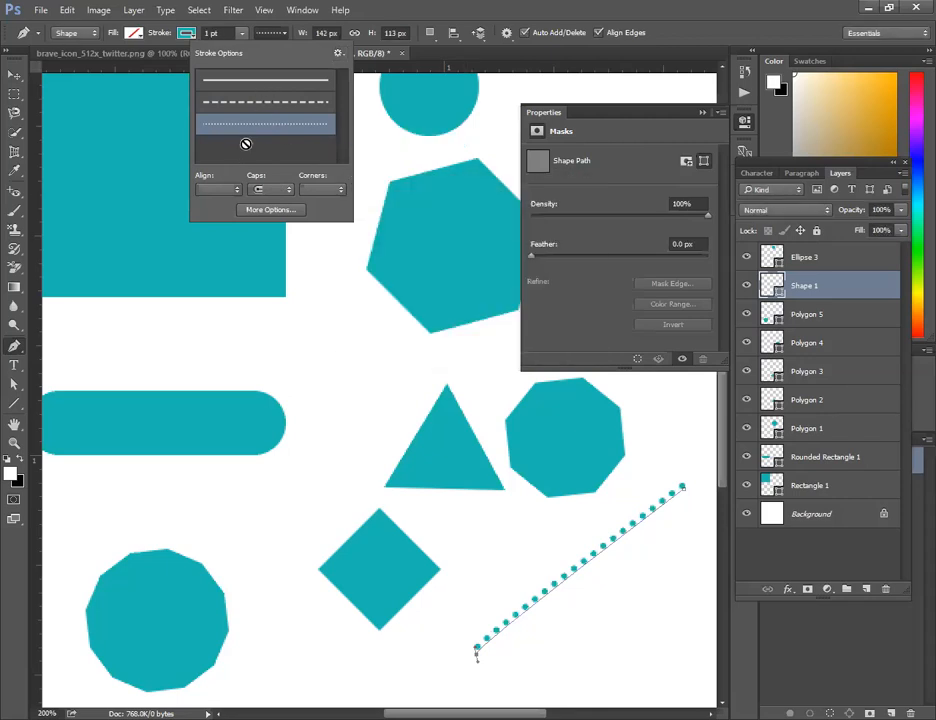
Step: Apply the dashed preset to the slanted line, compare outside and inside stroke alignment, and settle on center alignment
left_click(258, 104)
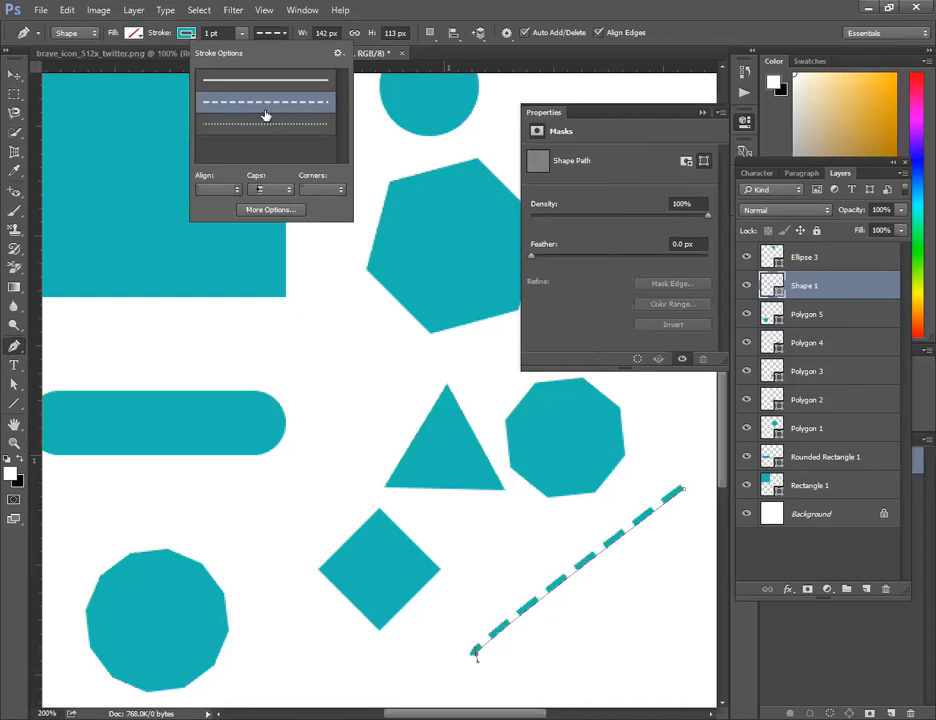
left_click(233, 191)
left_click(210, 218)
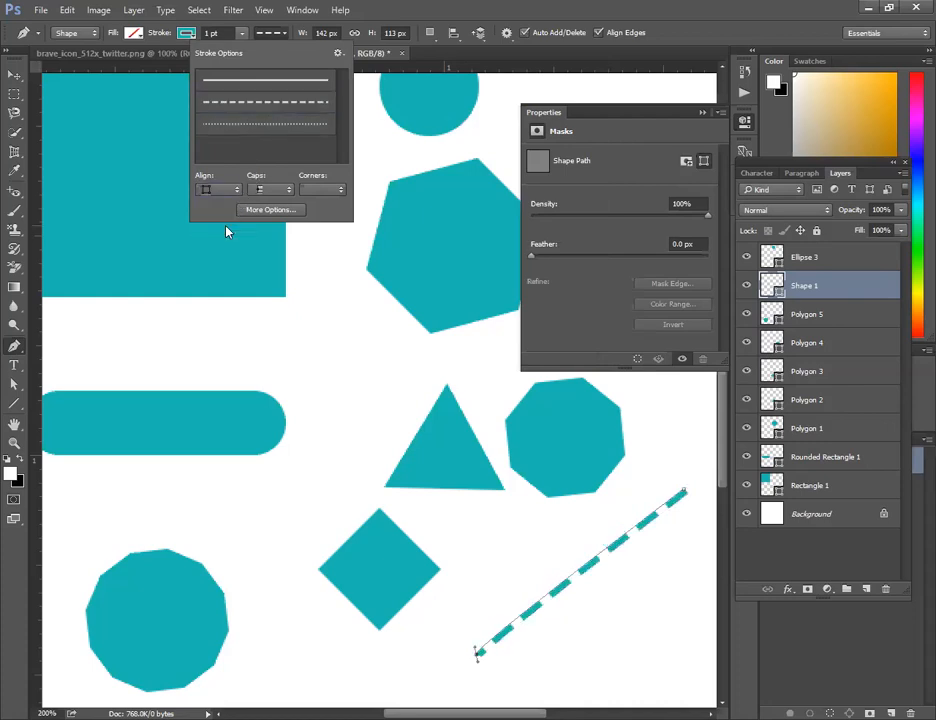
left_click(222, 190)
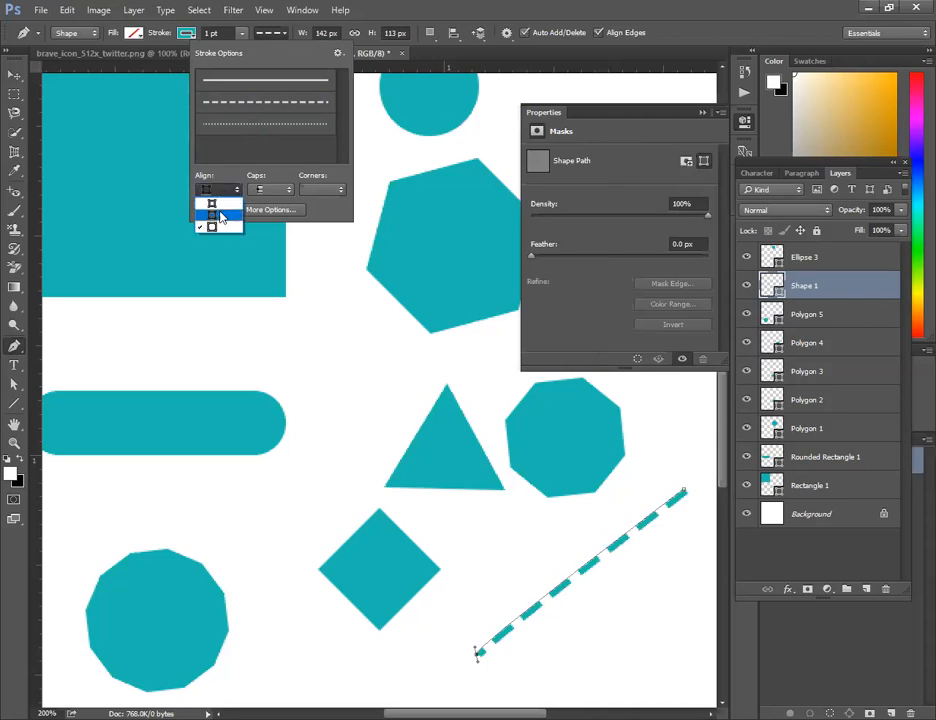
left_click(222, 205)
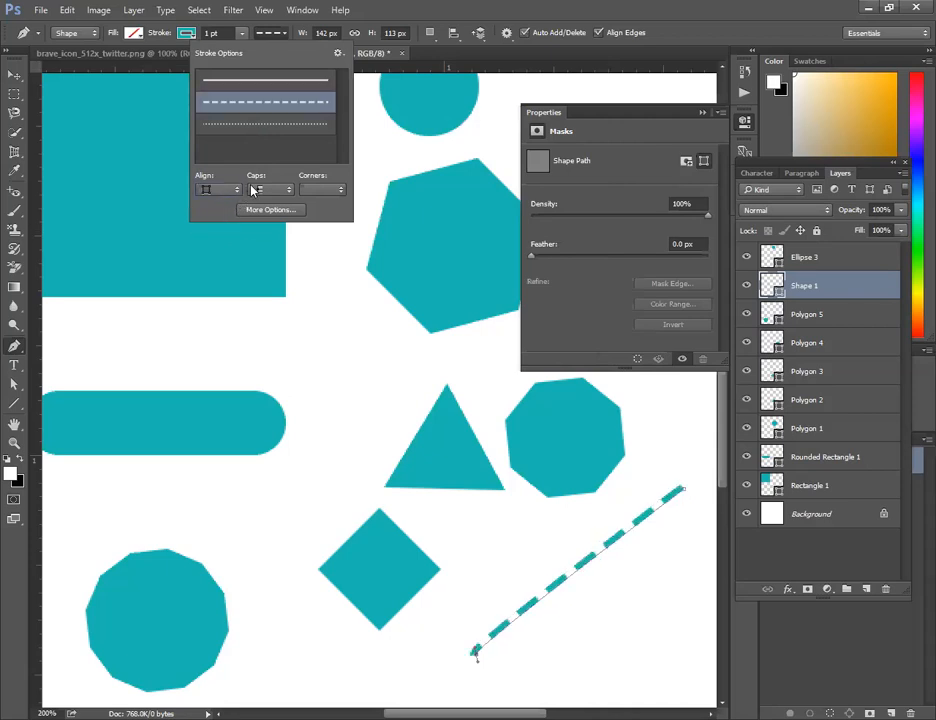
left_click(222, 190)
left_click(222, 214)
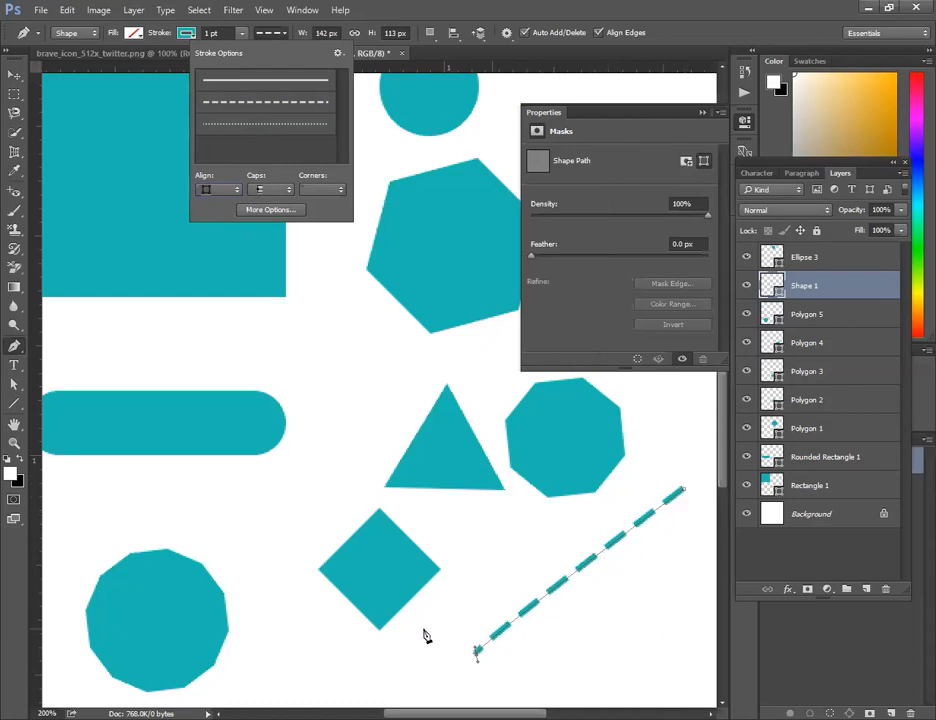
Step: Set the slanted dashed line's stroke caps to the square option
left_click(271, 190)
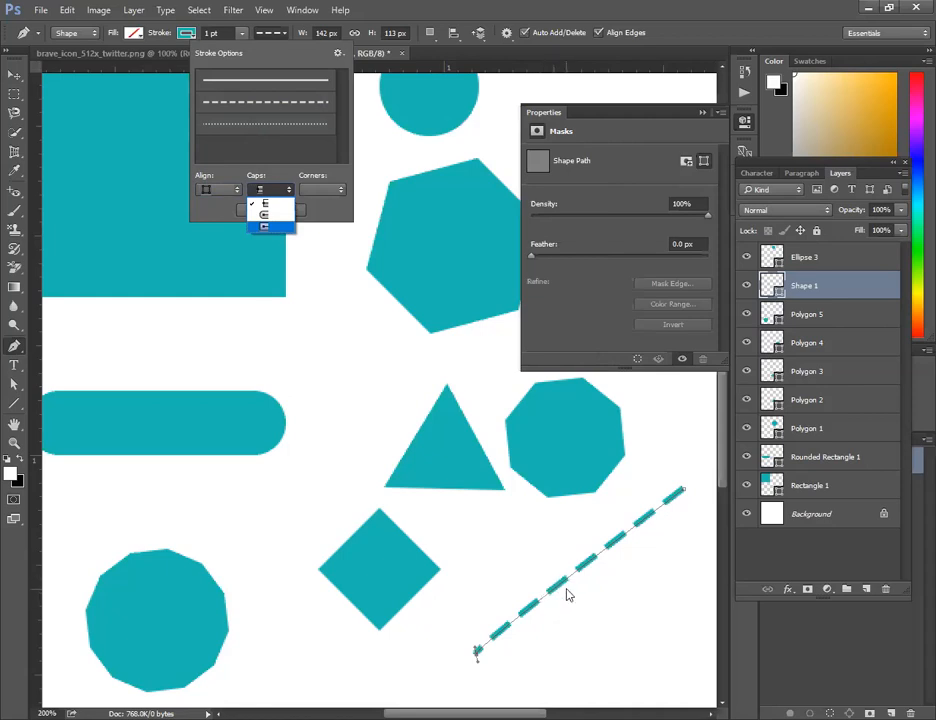
left_click(265, 226)
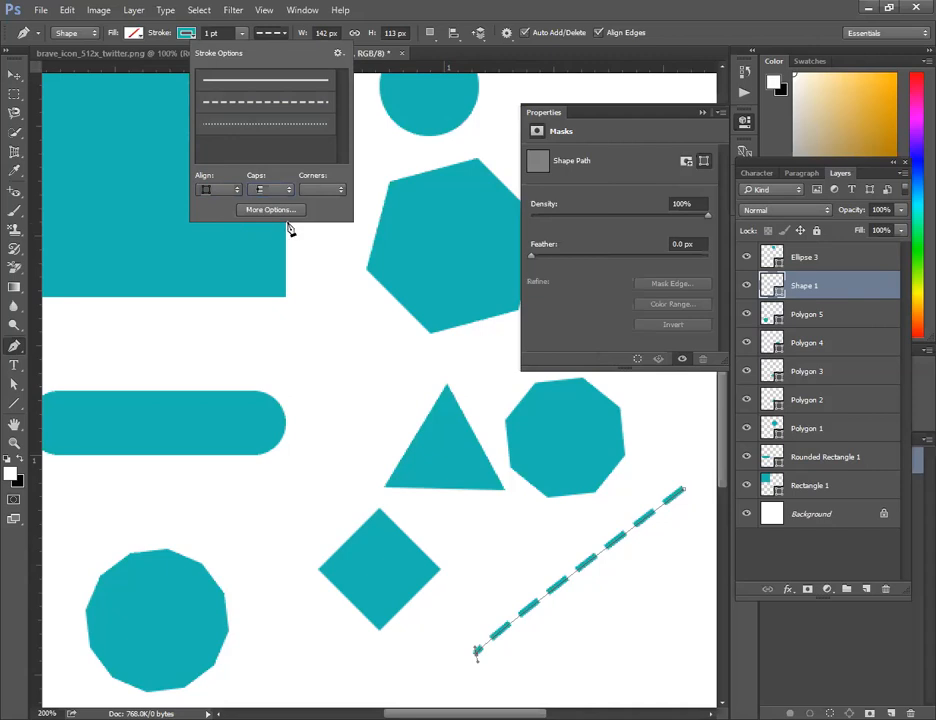
Step: Set the slanted dashed line's stroke caps to the round option and leave path editing to view the line
left_click(269, 190)
left_click(267, 215)
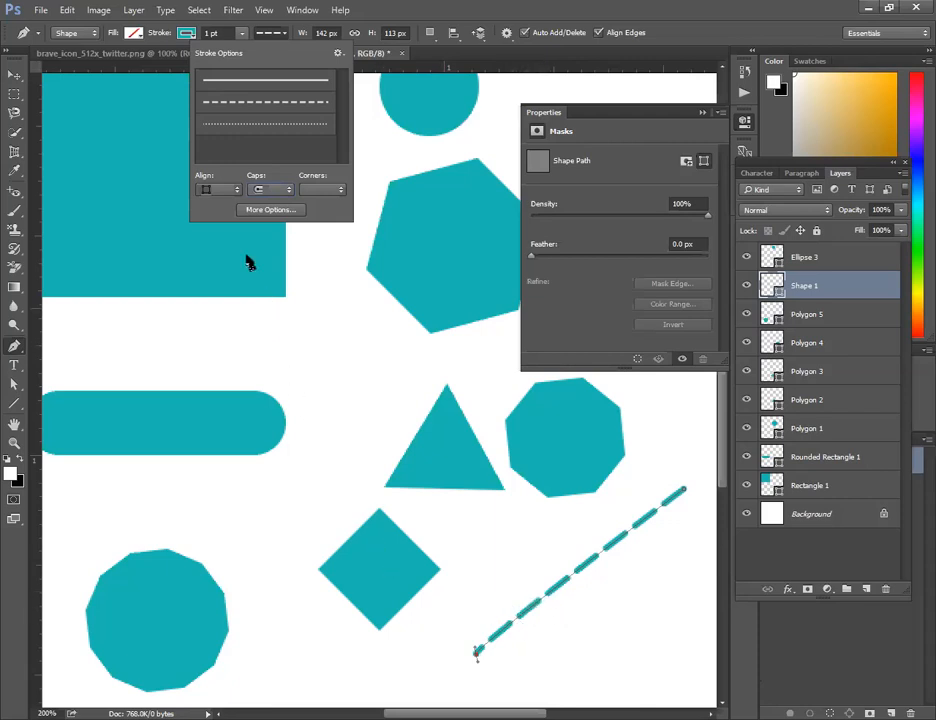
left_click(5, 76)
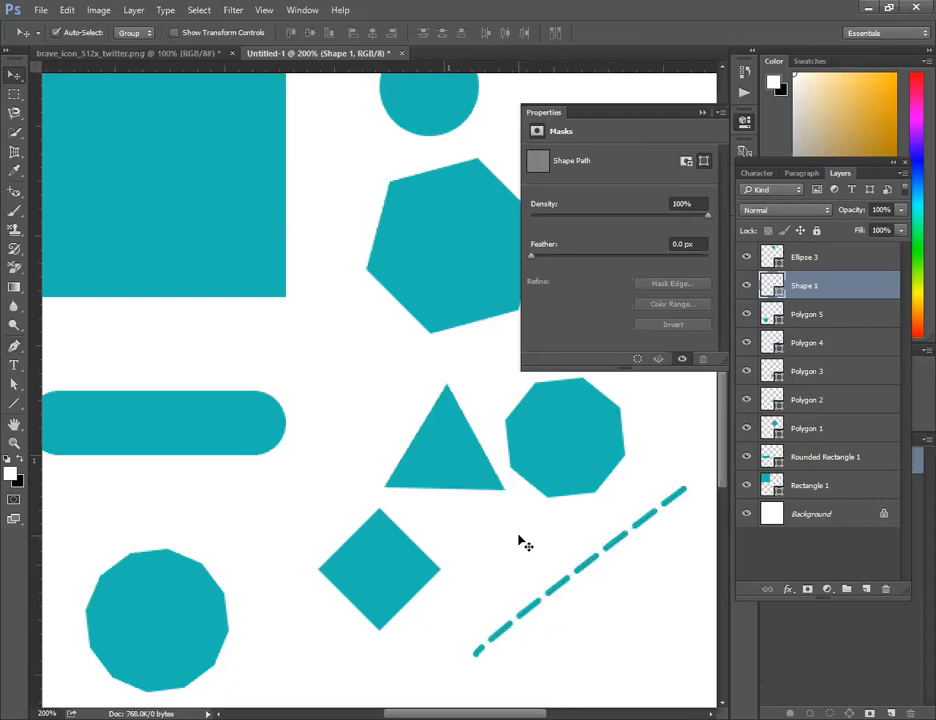
Step: Select all the drawn shapes and the slanted line and delete them, keeping only the Background layer
key("ctrl+minus")
key("ctrl+minus")
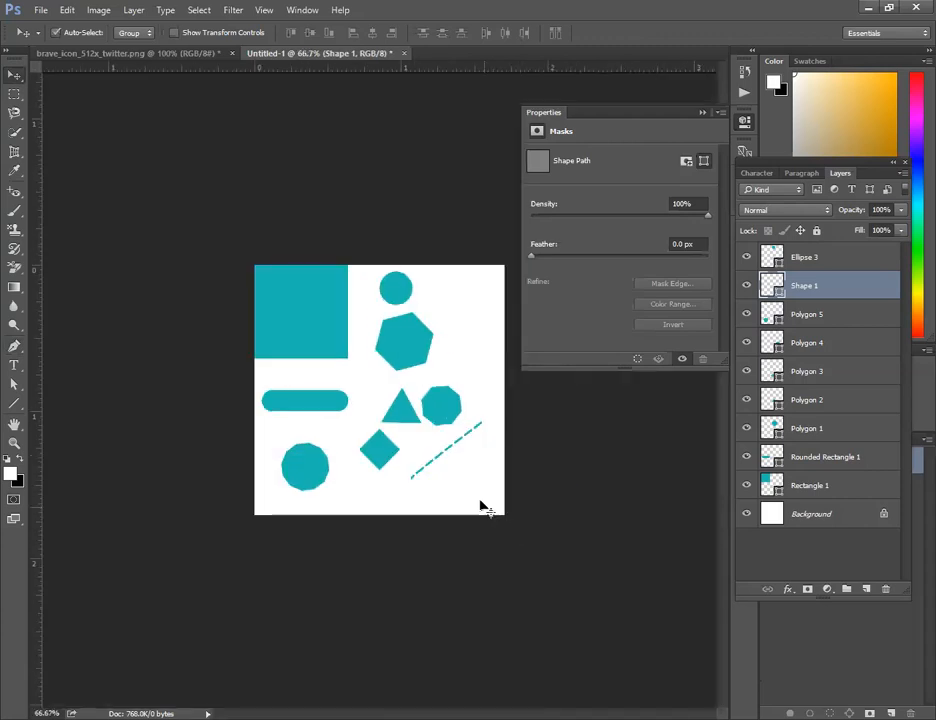
left_click_drag(484, 505, 256, 303)
key("Delete")
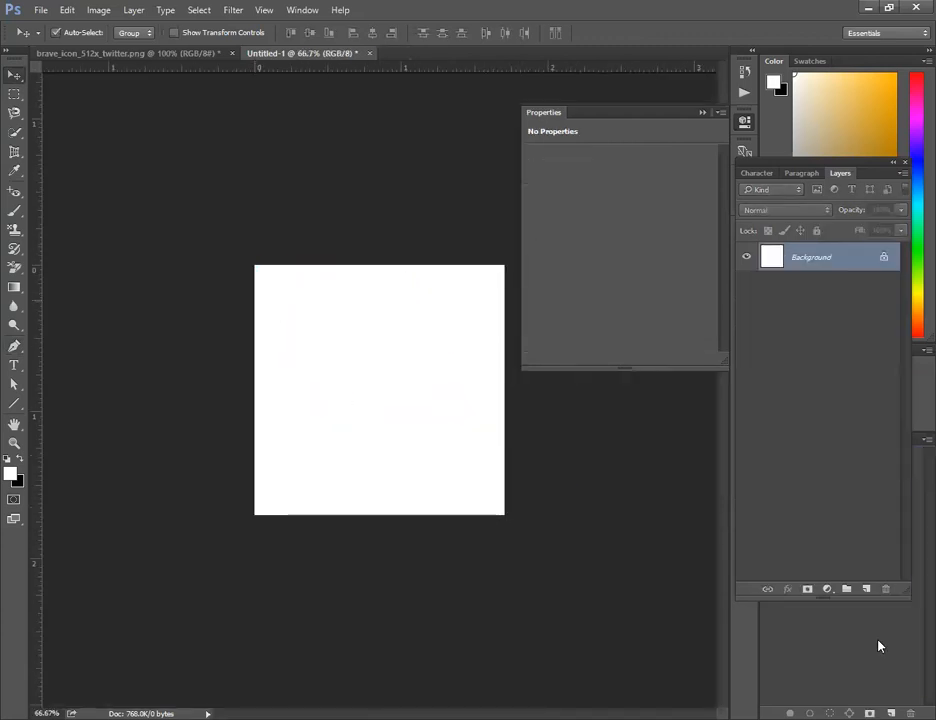
Step: Draw a circle about 230 px wide with no fill and a green 3 pt stroke in the middle of the canvas
left_click(12, 406)
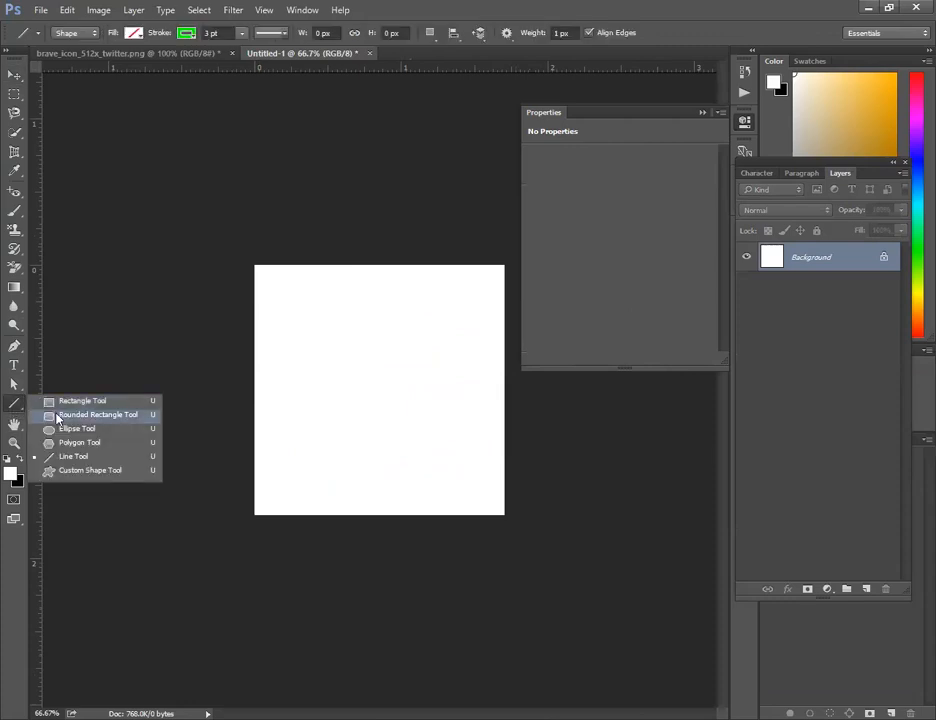
left_click(64, 432)
left_click_drag(351, 317, 413, 429)
left_click(14, 76)
left_click(14, 405)
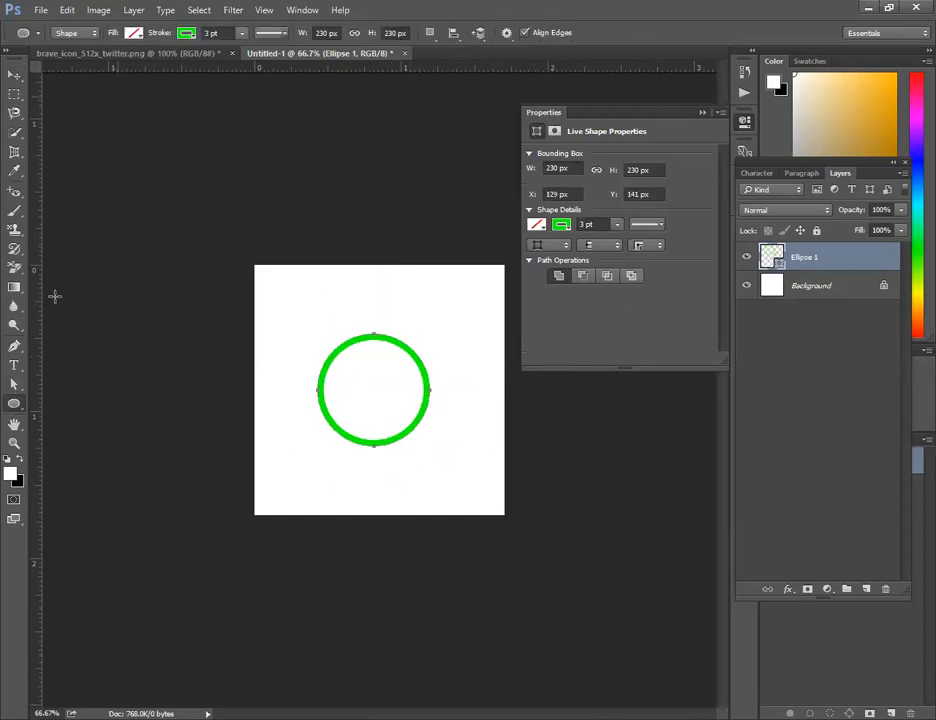
Step: Recolour the circle's stroke to a medium blue from the recently used colours and apply the dashed stroke preset
left_click(187, 33)
left_click(150, 124)
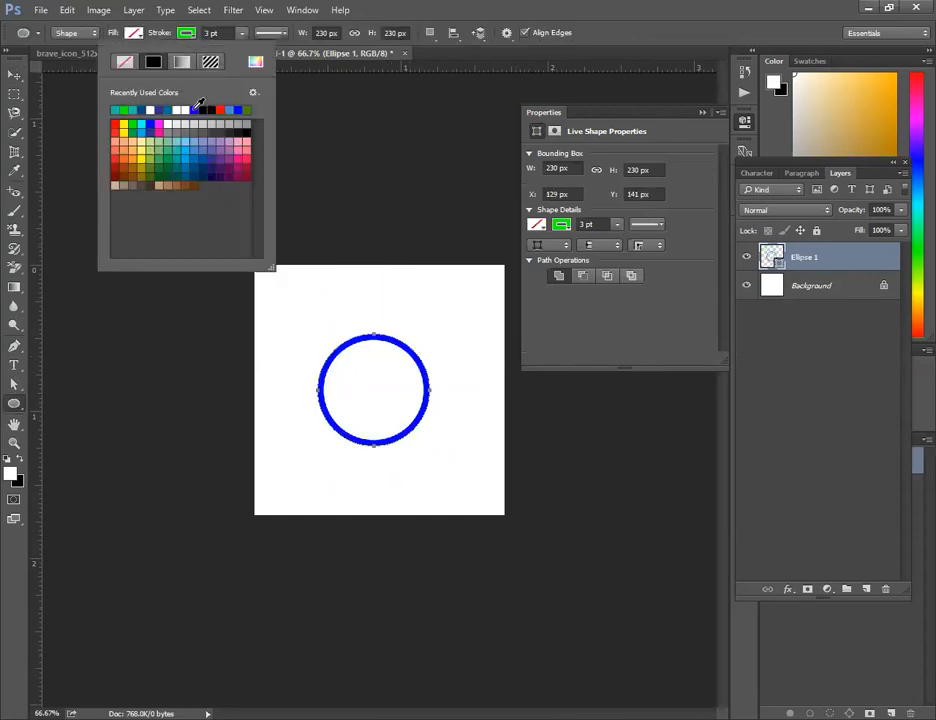
left_click(177, 110)
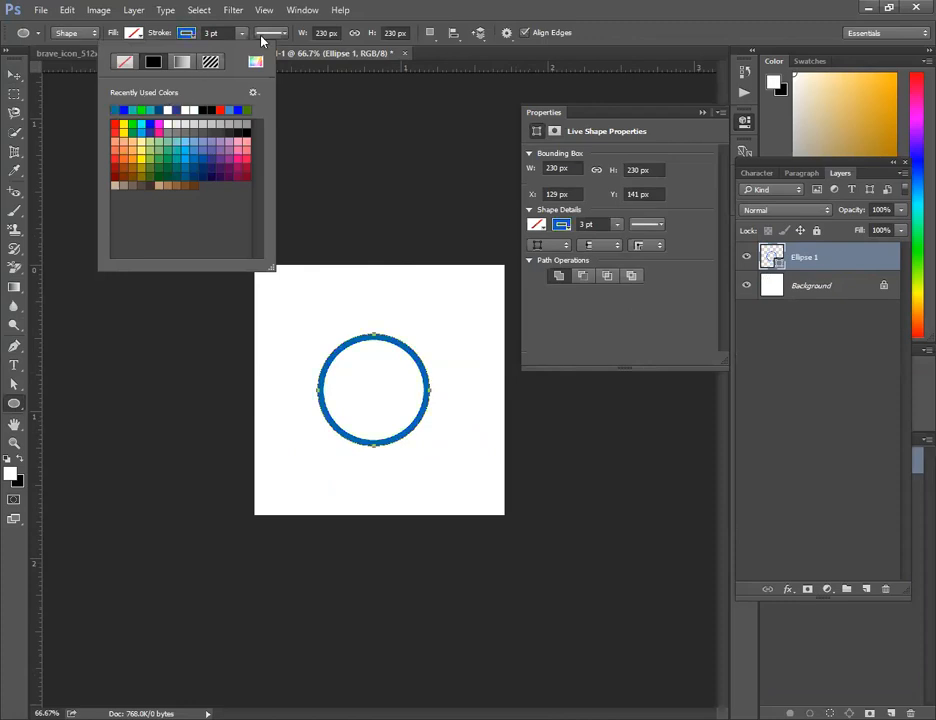
left_click(259, 37)
left_click(262, 103)
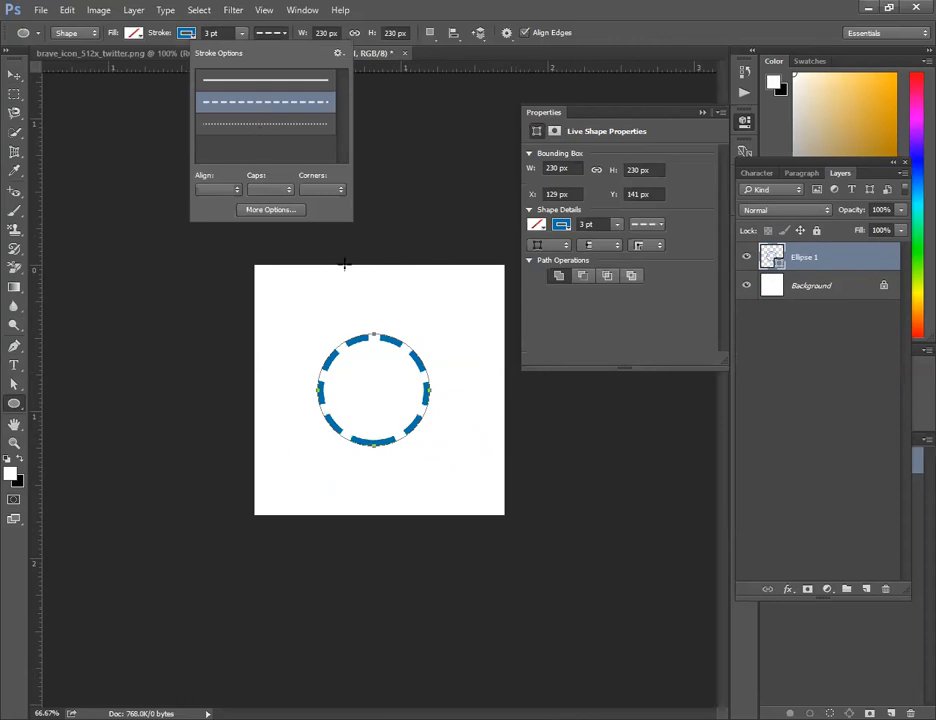
left_click(13, 74)
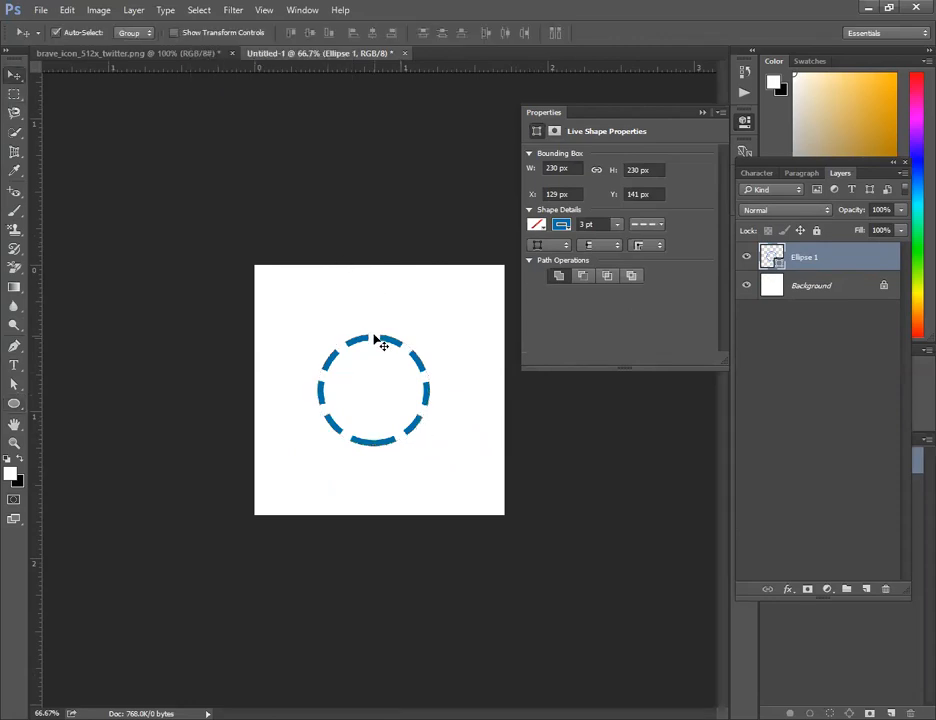
key("ctrl+plus")
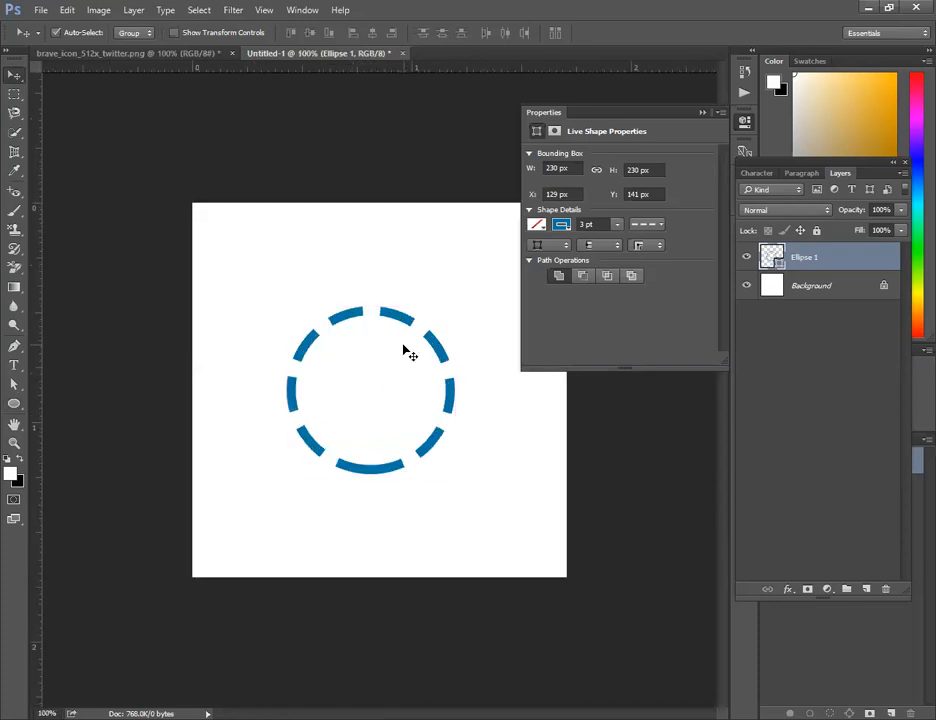
Step: Set the dashed circle's stroke caps and corners to the round options
left_click(13, 405)
left_click(266, 35)
left_click(273, 190)
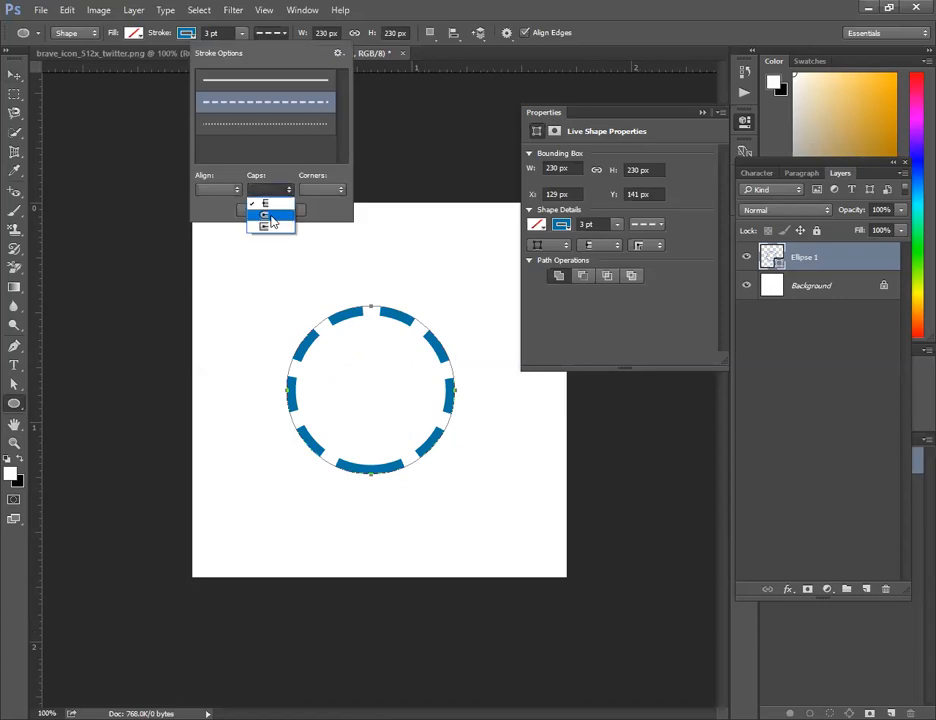
left_click(271, 218)
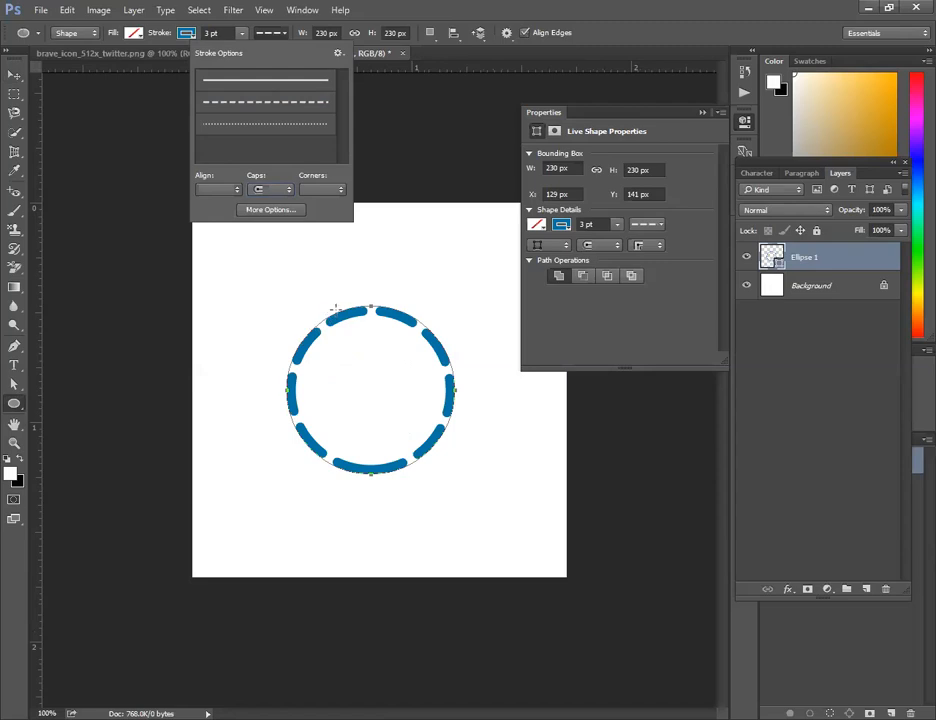
left_click(320, 189)
left_click(317, 215)
Step: Compare square and butt caps on the dashed circle, and settle on round caps
left_click(284, 190)
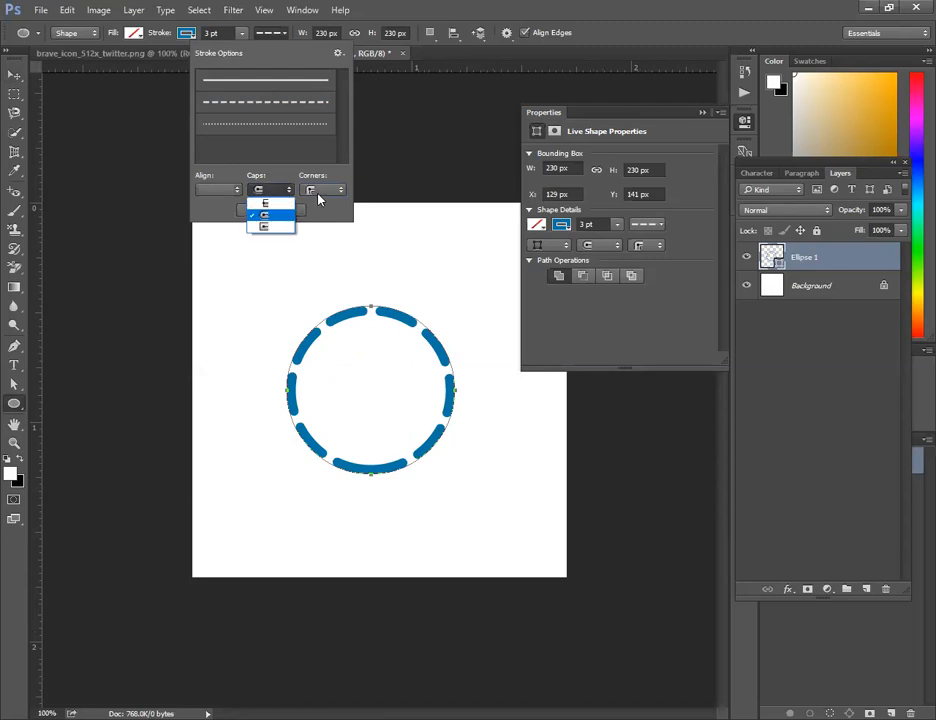
left_click(278, 228)
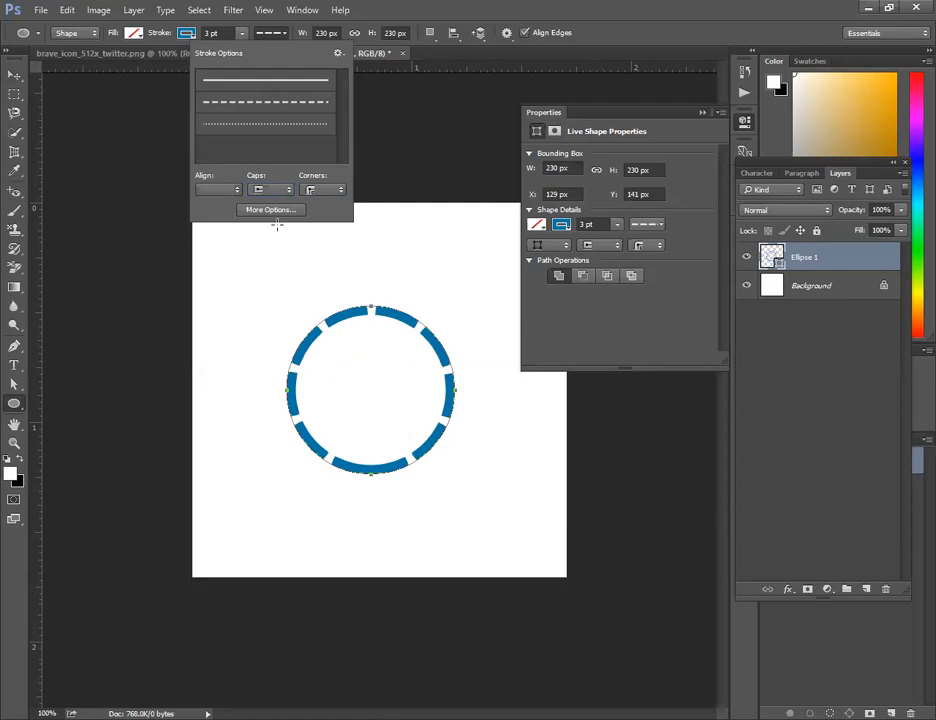
left_click(275, 192)
left_click(270, 208)
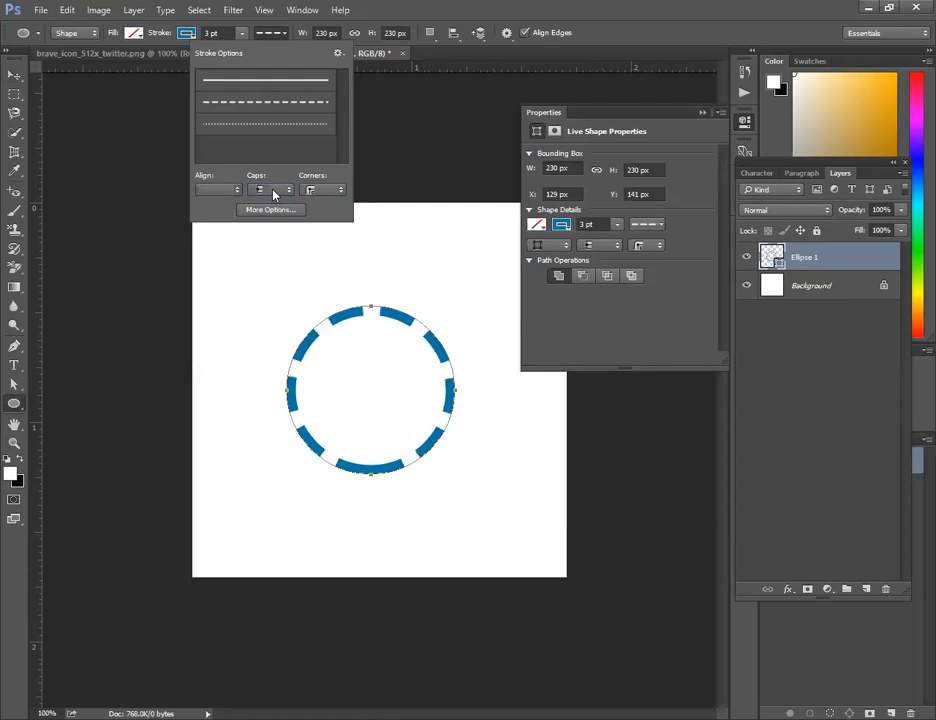
left_click(274, 192)
left_click(278, 218)
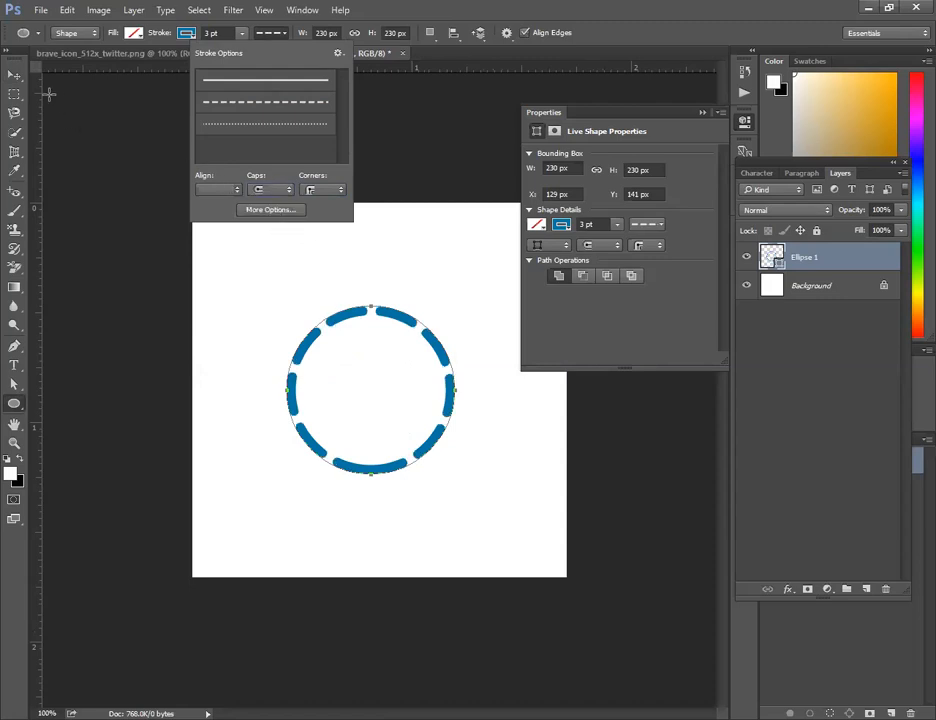
Step: Delete the blue dashed circle from the canvas
left_click(13, 75)
mouse_move(390, 302)
left_mouse_down()
mouse_move(407, 340)
mouse_move(384, 319)
left_mouse_up()
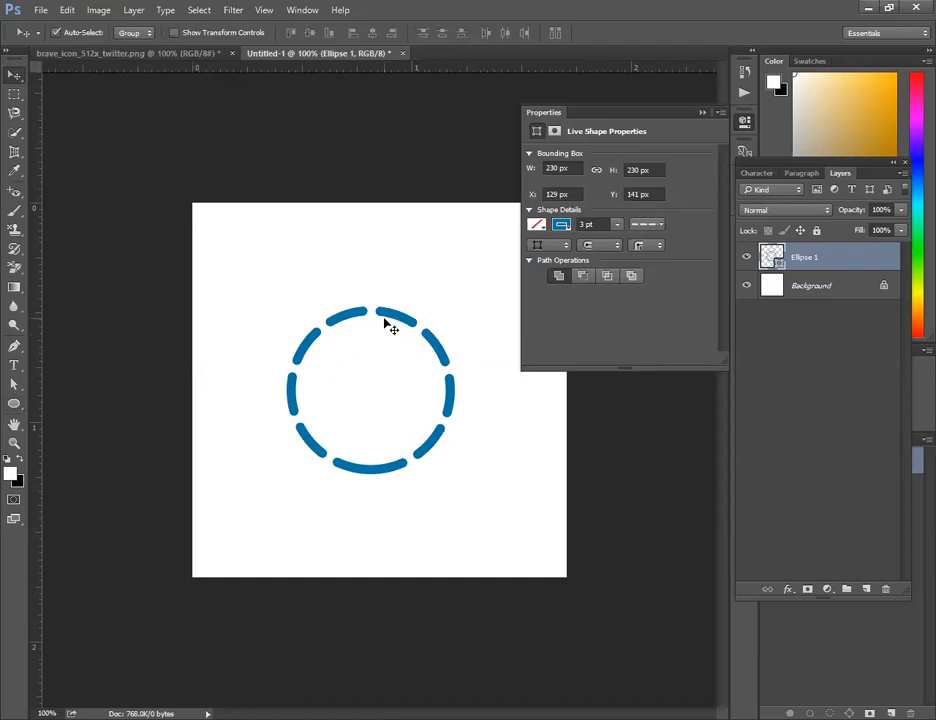
key("Delete")
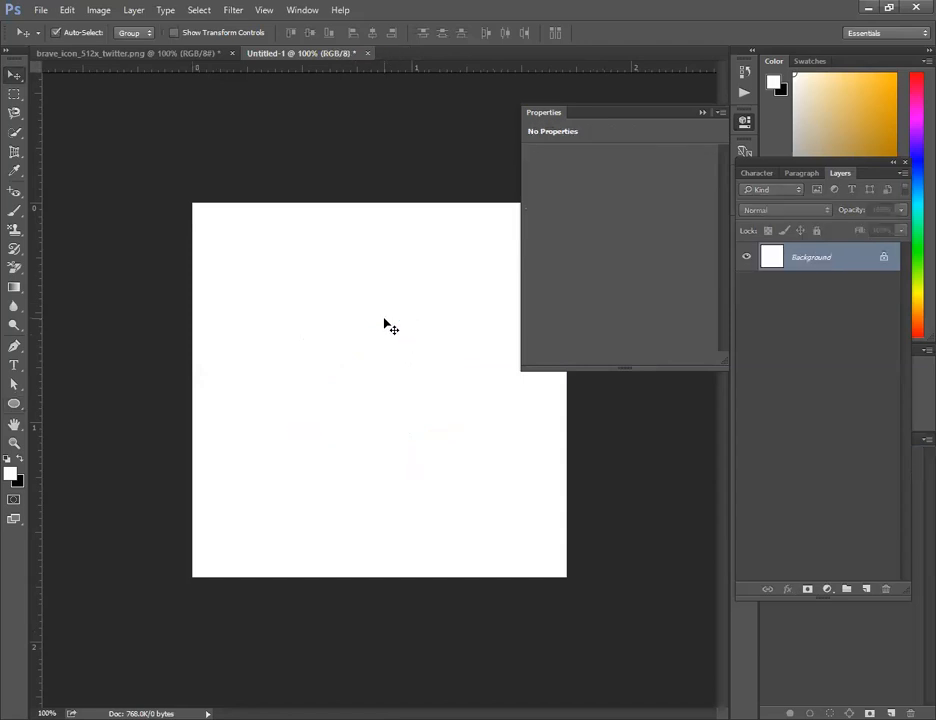
left_click(13, 403)
mouse_move(282, 307)
left_mouse_down()
mouse_move(345, 368)
mouse_move(226, 376)
mouse_move(317, 392)
left_mouse_up()
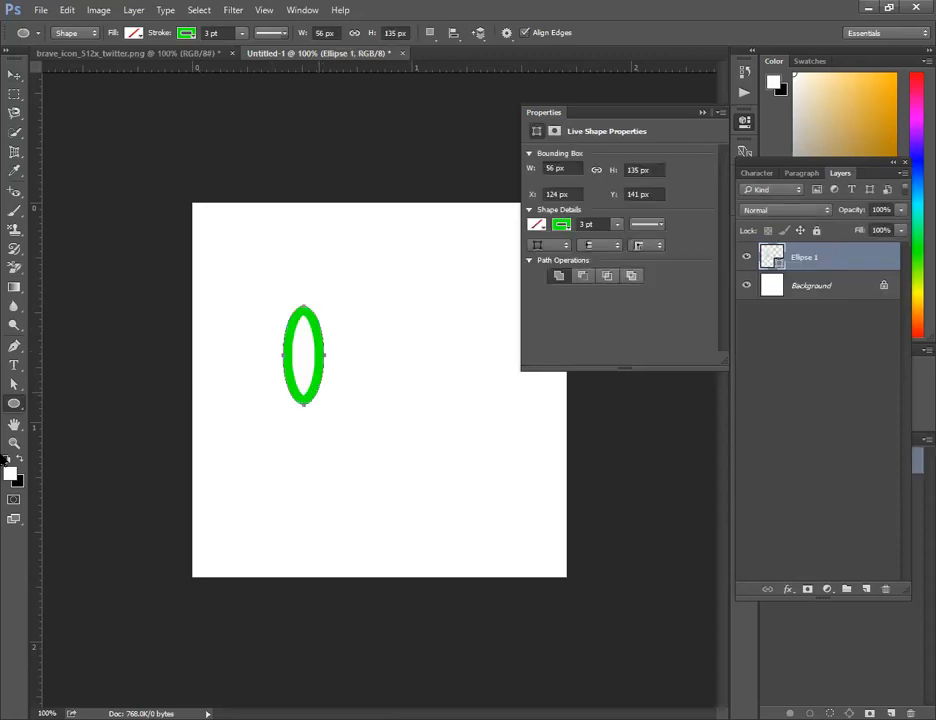
key("Delete")
Step: Activate the Custom Shape tool and display its shape library in a smaller picker
right_click(13, 405)
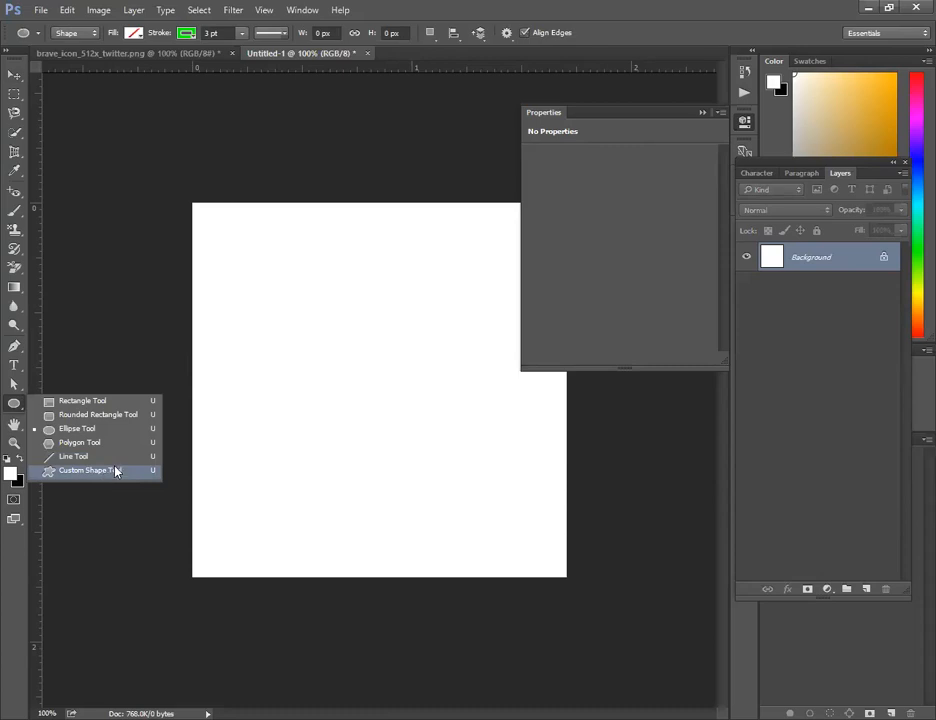
left_click(118, 471)
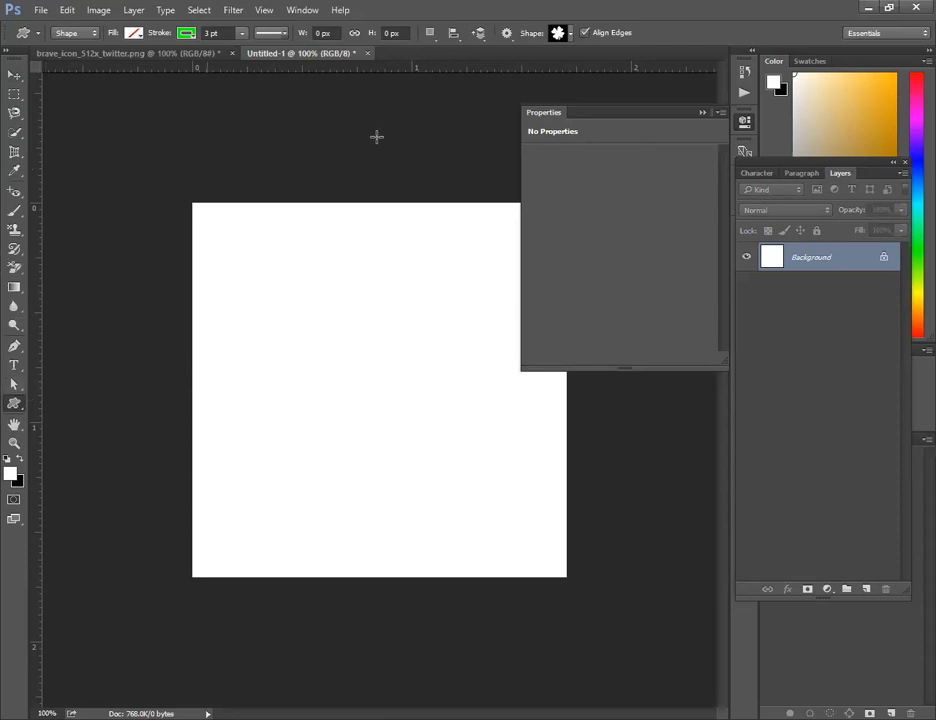
left_click(561, 34)
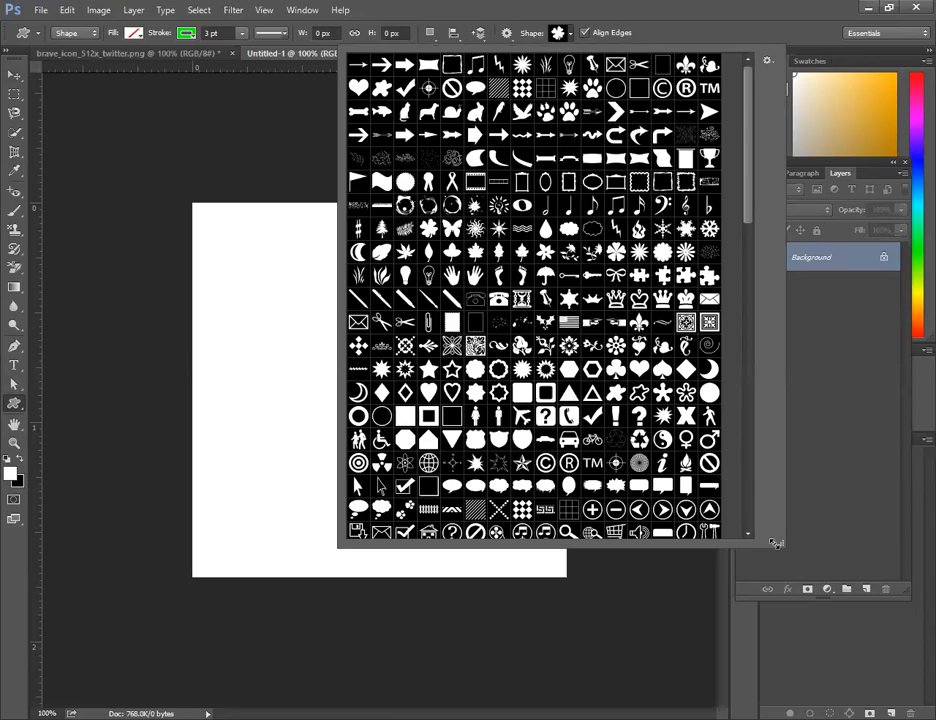
left_click_drag(776, 542, 545, 152)
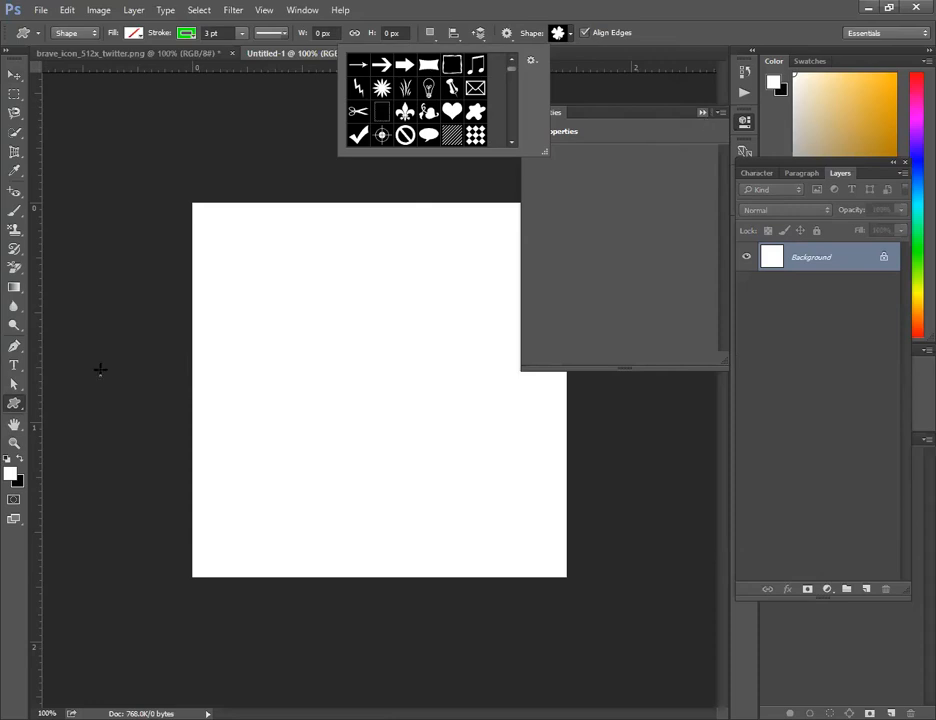
left_click(545, 35)
left_click(569, 34)
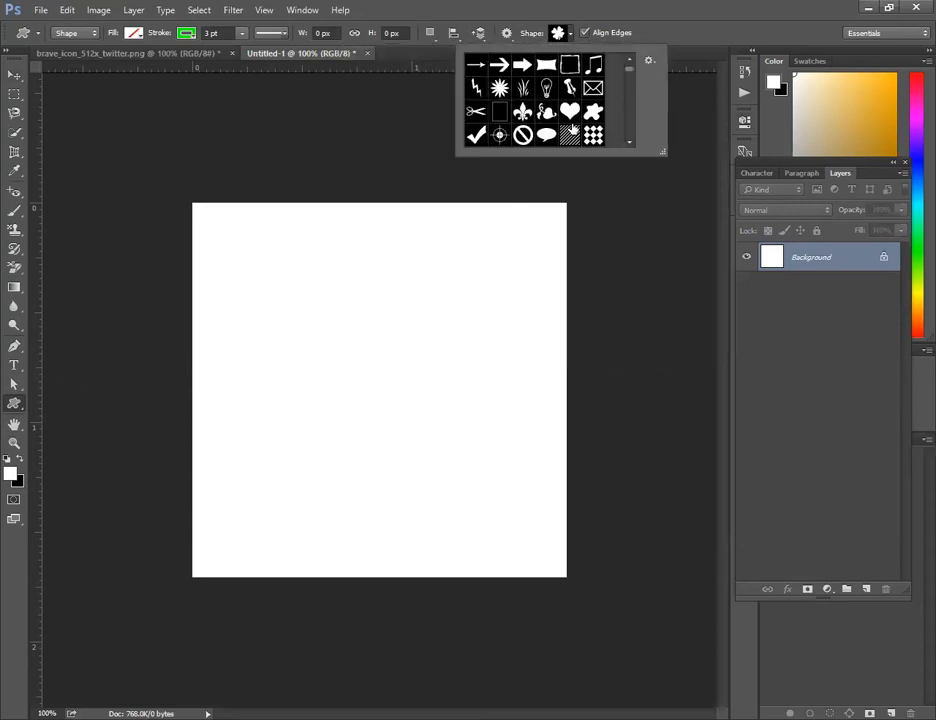
Step: Load the All shape set into the custom shape library, appending it to the current shapes
left_click(649, 62)
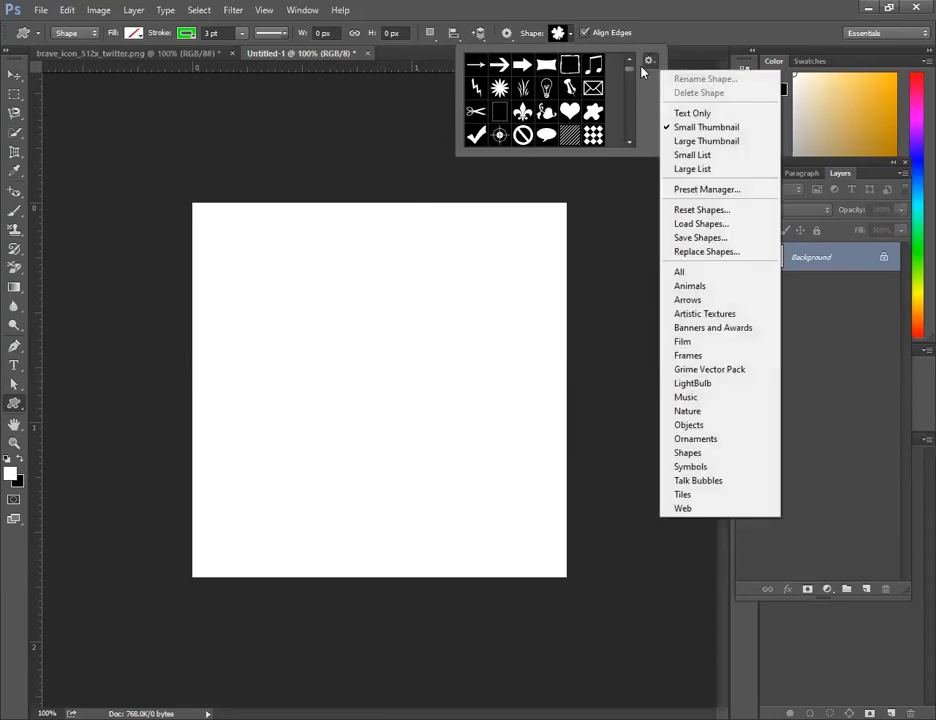
left_click(687, 272)
left_click(524, 286)
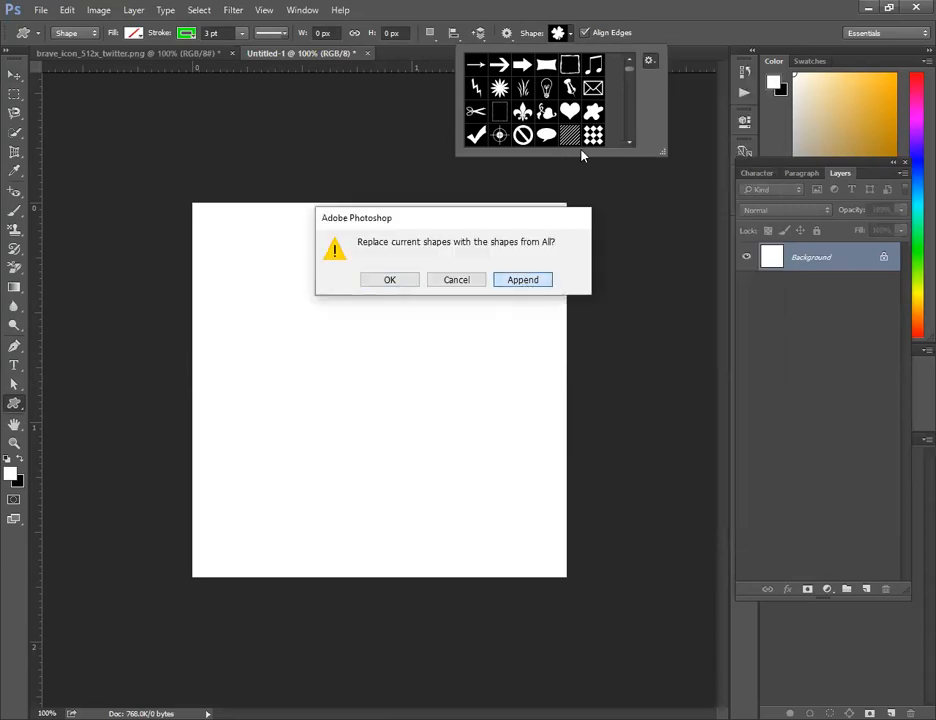
Step: Choose the front-view car from the enlarged shape library and draw it about 56 by 44 px above the canvas centre
left_click_drag(662, 152, 920, 518)
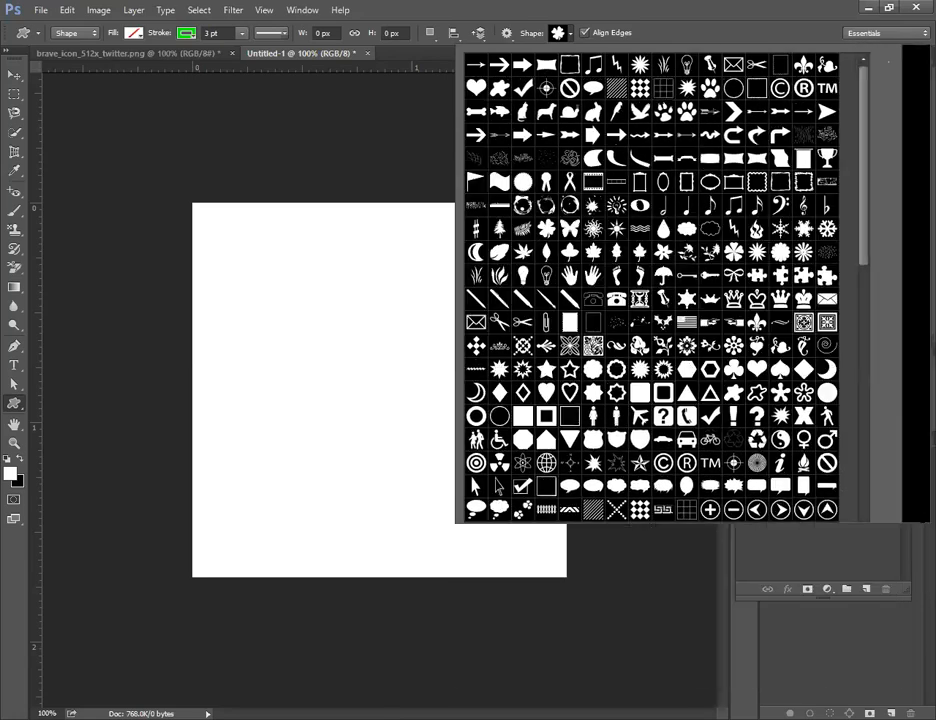
left_click_drag(888, 132, 908, 472)
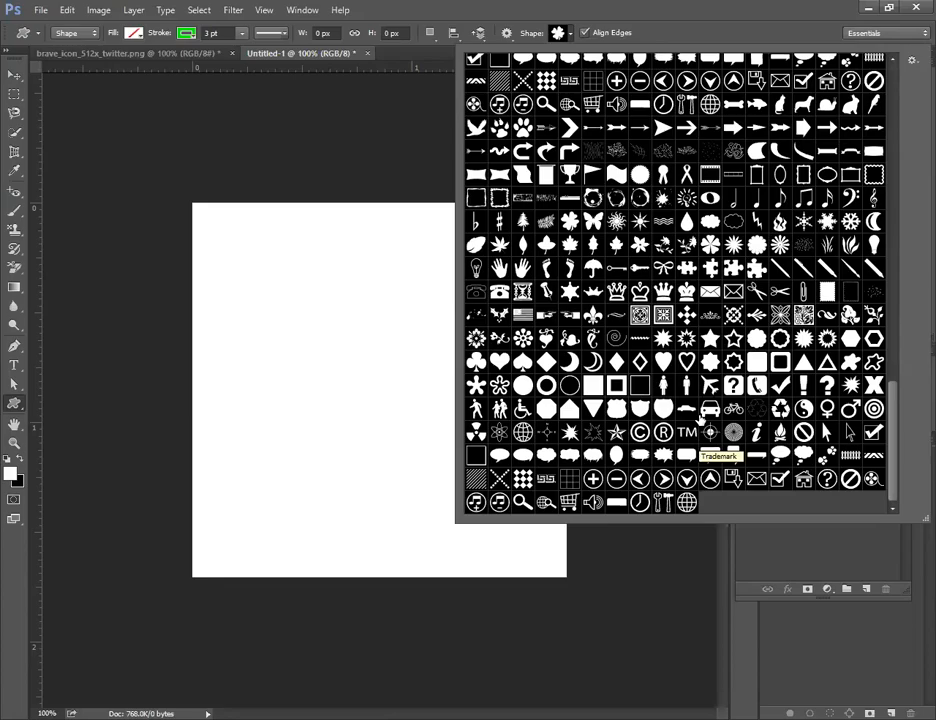
left_click(709, 408)
left_click_drag(243, 314, 376, 325)
key("v")
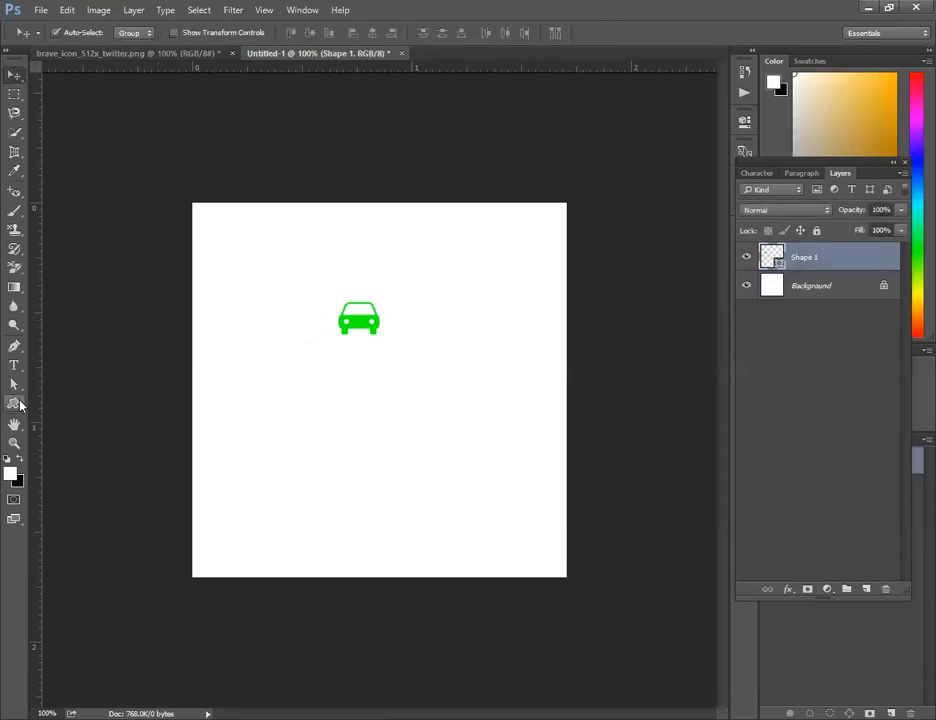
Step: Draw a globe custom shape about 92 by 92 px below and to the left of the car
left_click(15, 403)
left_click(562, 34)
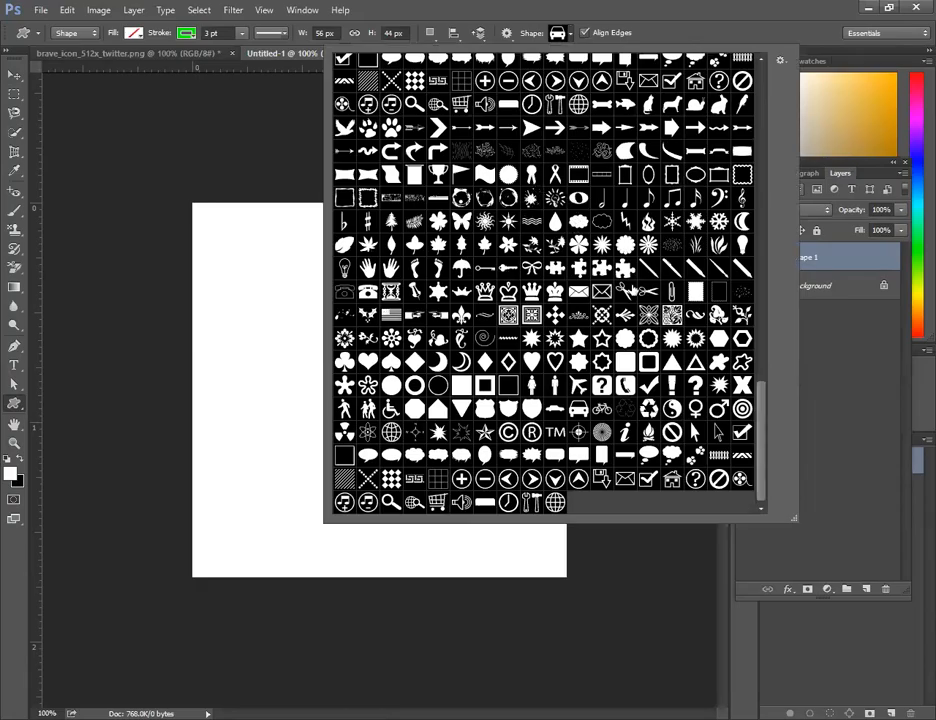
left_click(553, 506)
left_click_drag(251, 371, 283, 406)
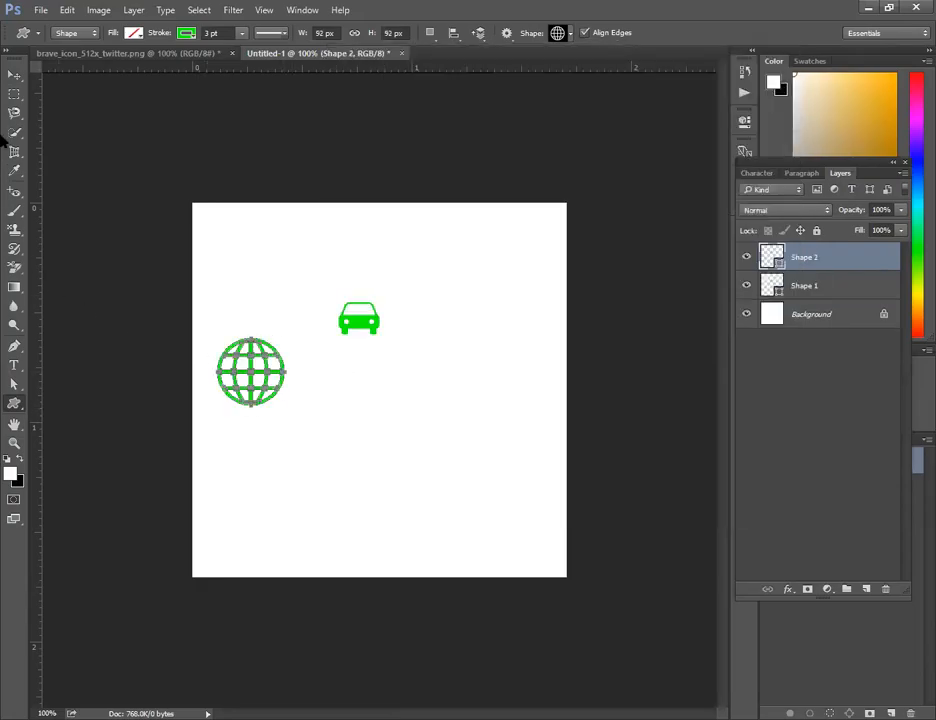
Step: Draw a pennant flag custom shape about 33 by 36 px above the globe and return to the Move tool
left_click(17, 405)
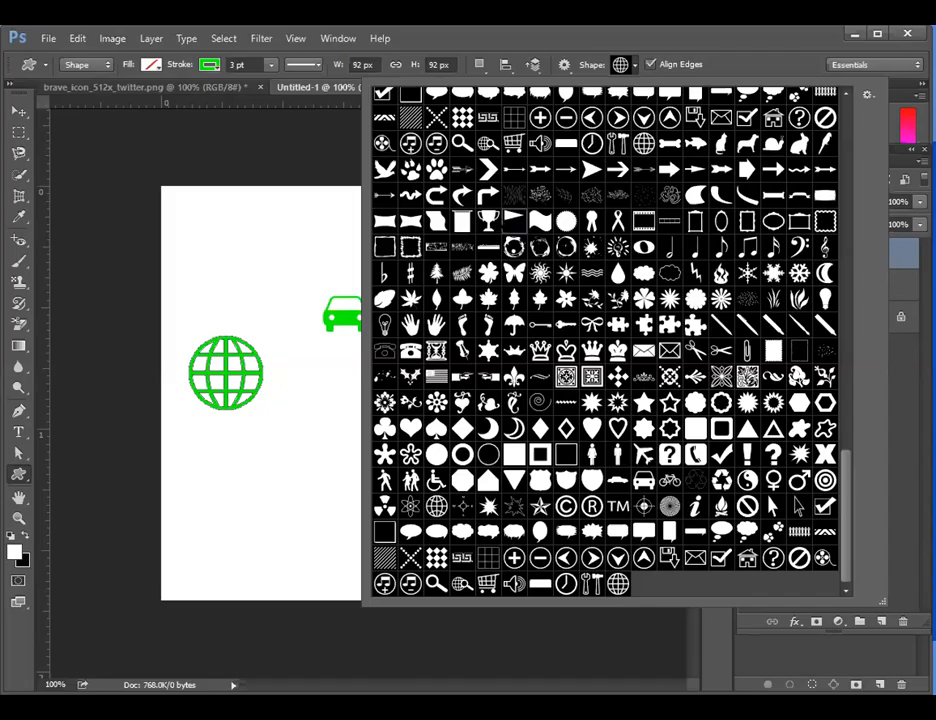
left_click(513, 222)
left_click_drag(227, 233, 251, 260)
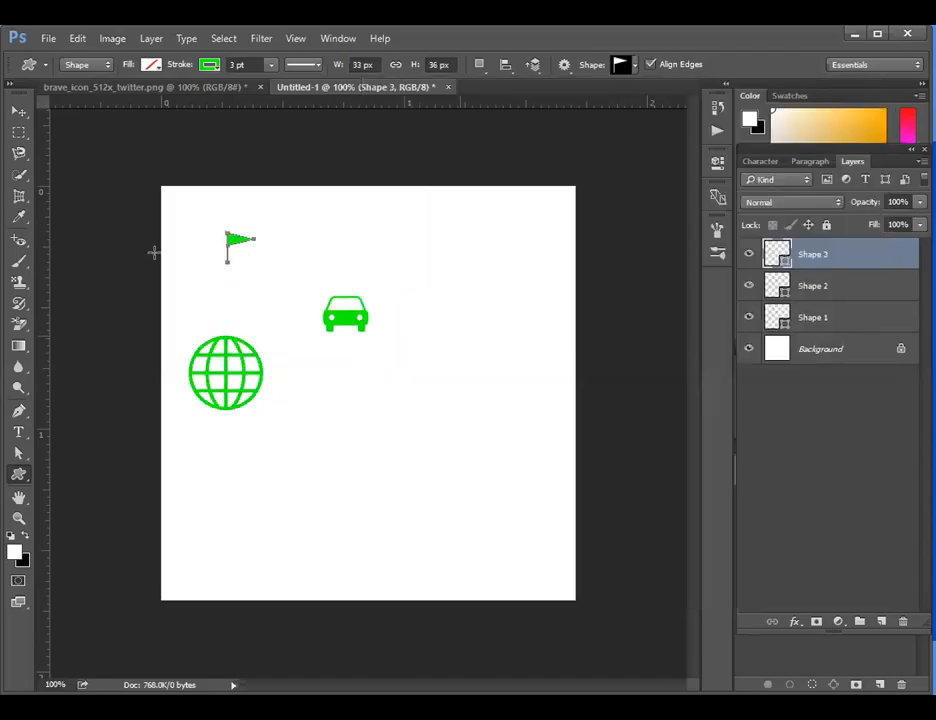
left_click(20, 112)
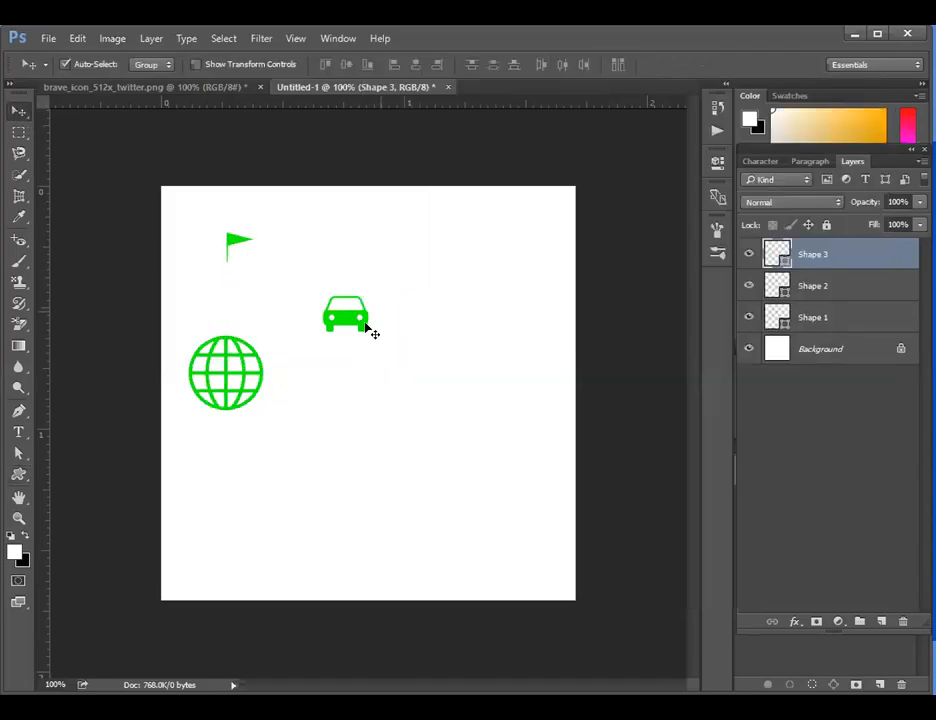
Step: Draw a light bulb custom shape about 64 by 54 px below and to the right of the globe
left_click(354, 333)
left_click(27, 473)
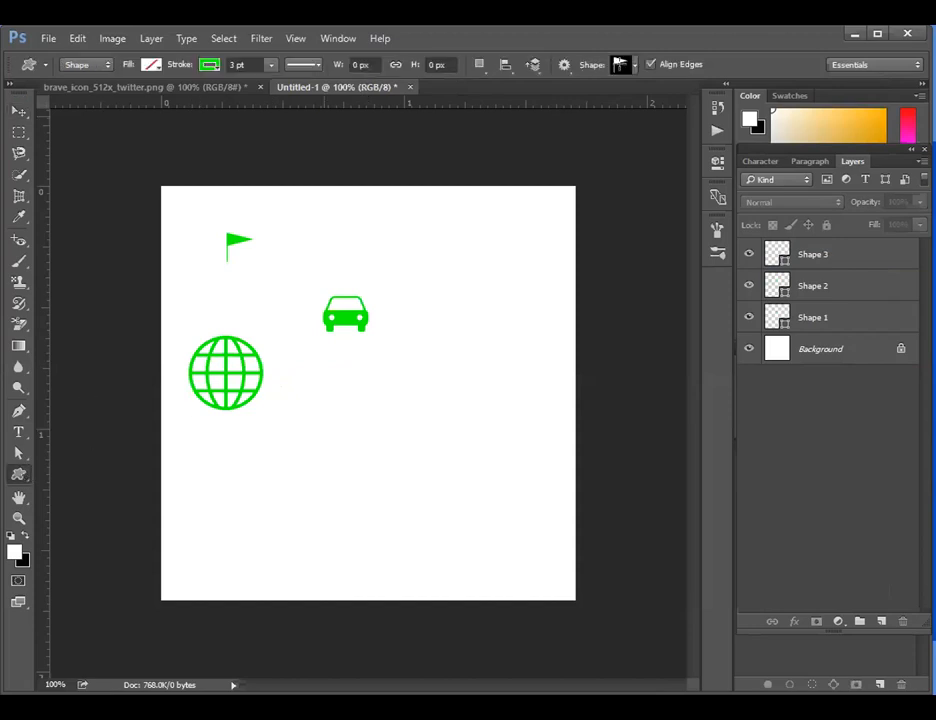
left_click(622, 65)
left_click(618, 249)
left_click_drag(288, 403, 338, 442)
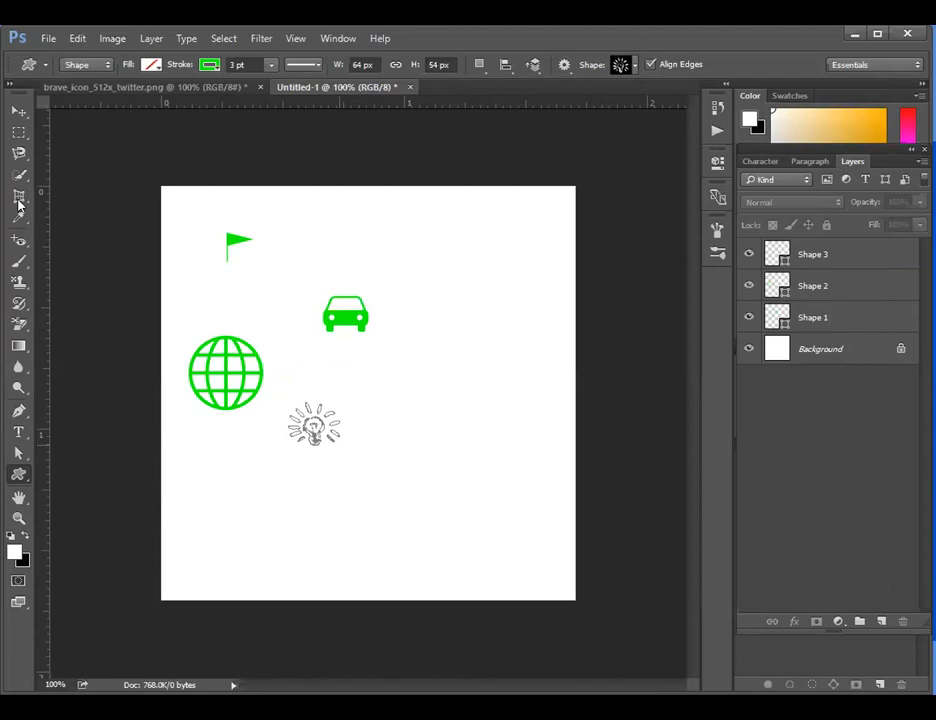
left_click(19, 112)
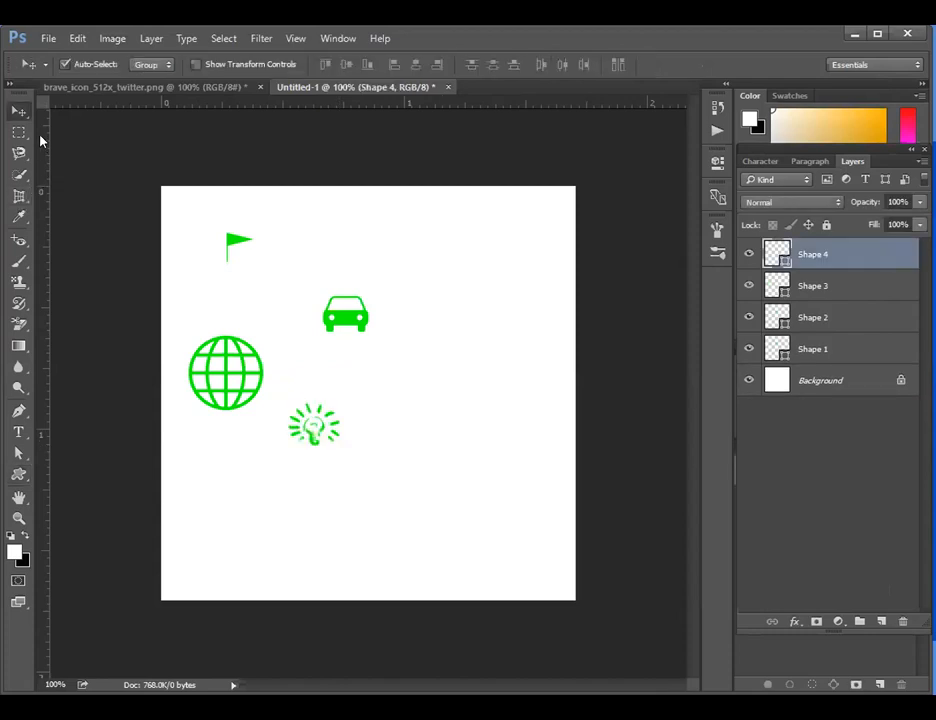
Step: Select the flag, car, globe and light bulb shapes together and delete them, leaving only the background
left_click(397, 505)
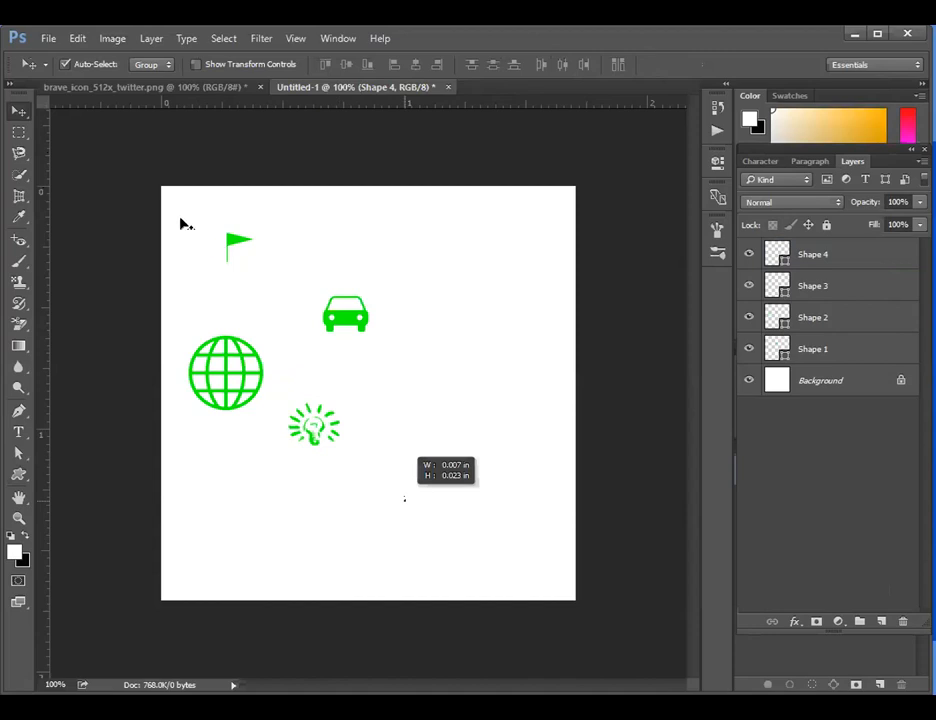
left_click(460, 503)
left_click_drag(460, 503, 240, 222)
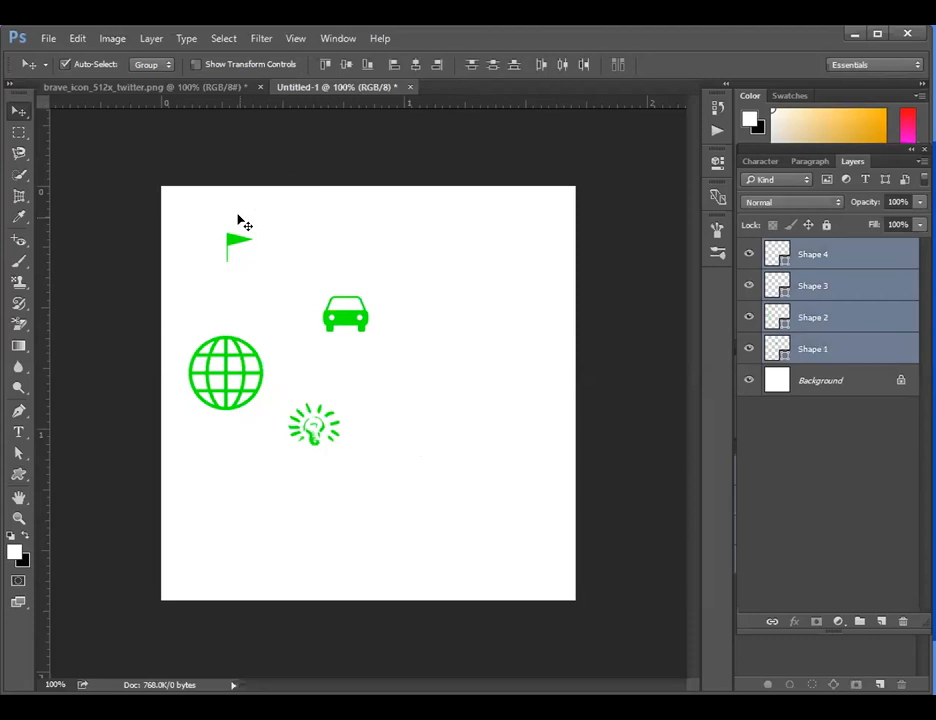
key("Delete")
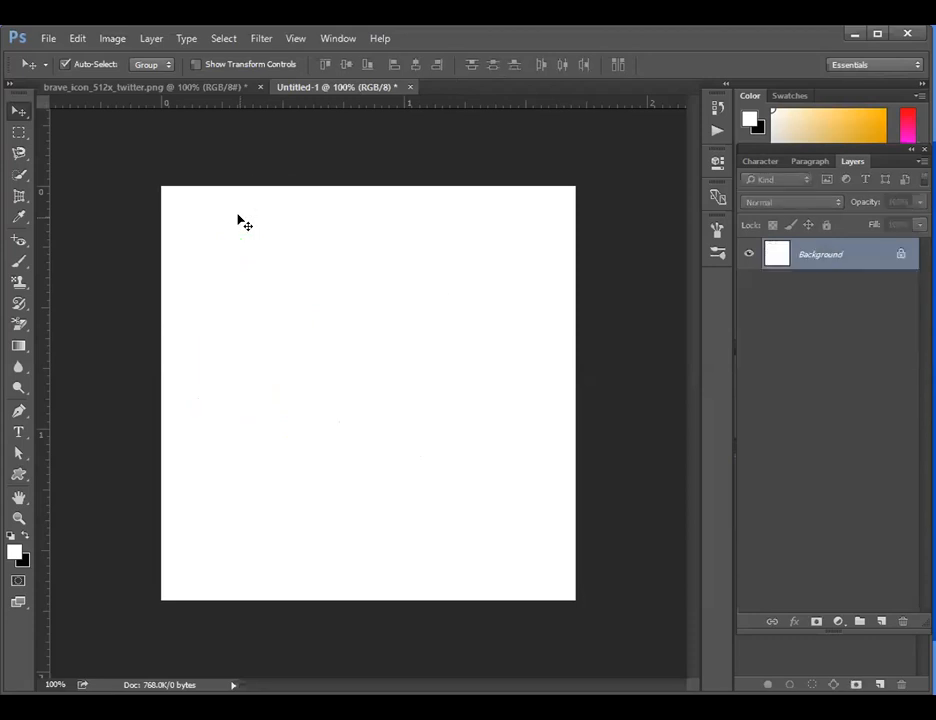
Step: Draw a rectangle about 291 by 179 px with no fill and a 3 pt green stroke in the upper canvas
left_click(27, 474)
right_click(19, 474)
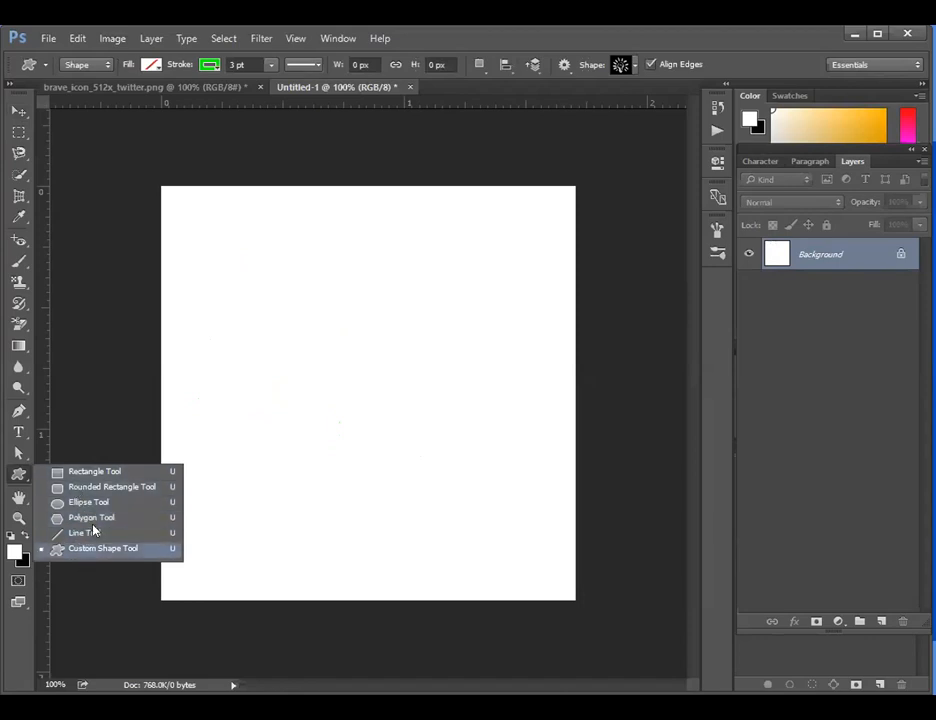
left_click(95, 472)
left_click_drag(236, 244, 466, 384)
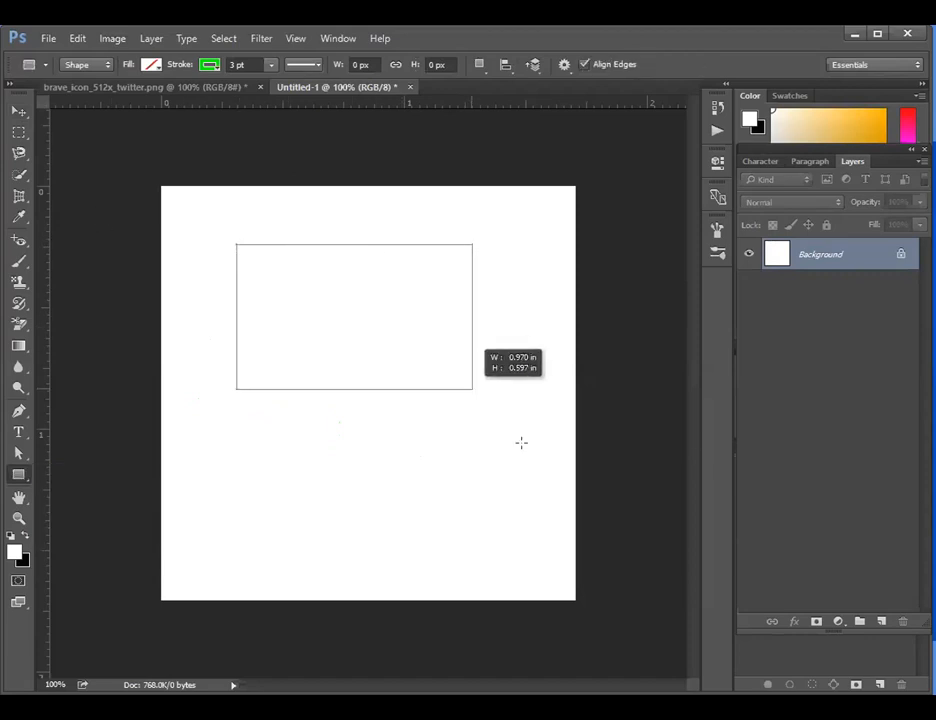
left_click(670, 153)
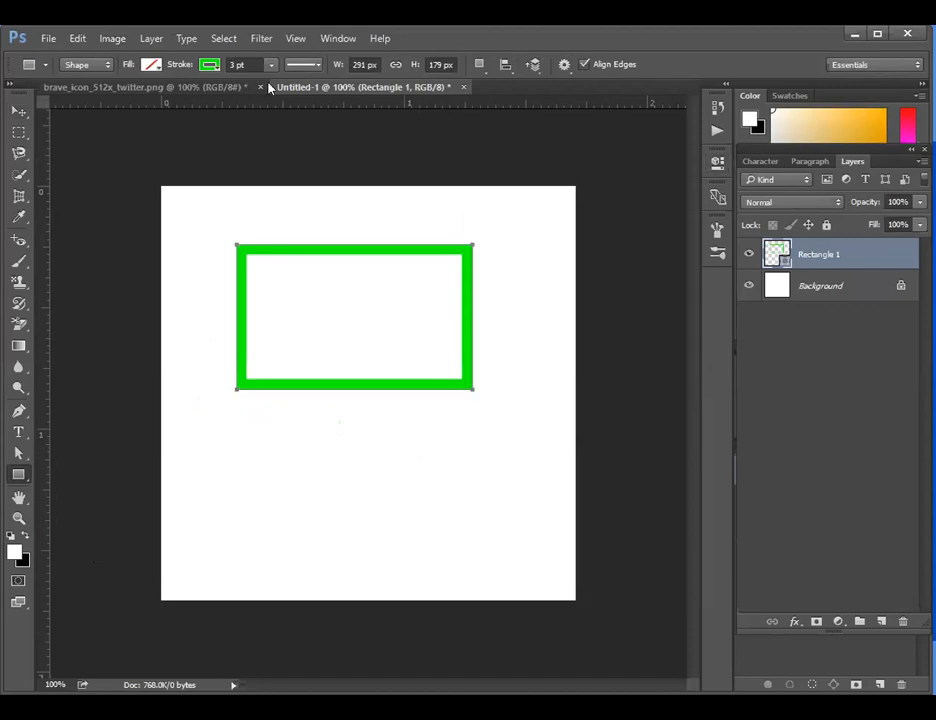
Step: Set the rectangle's stroke corners to the round join option and return to the Move tool
left_click(295, 66)
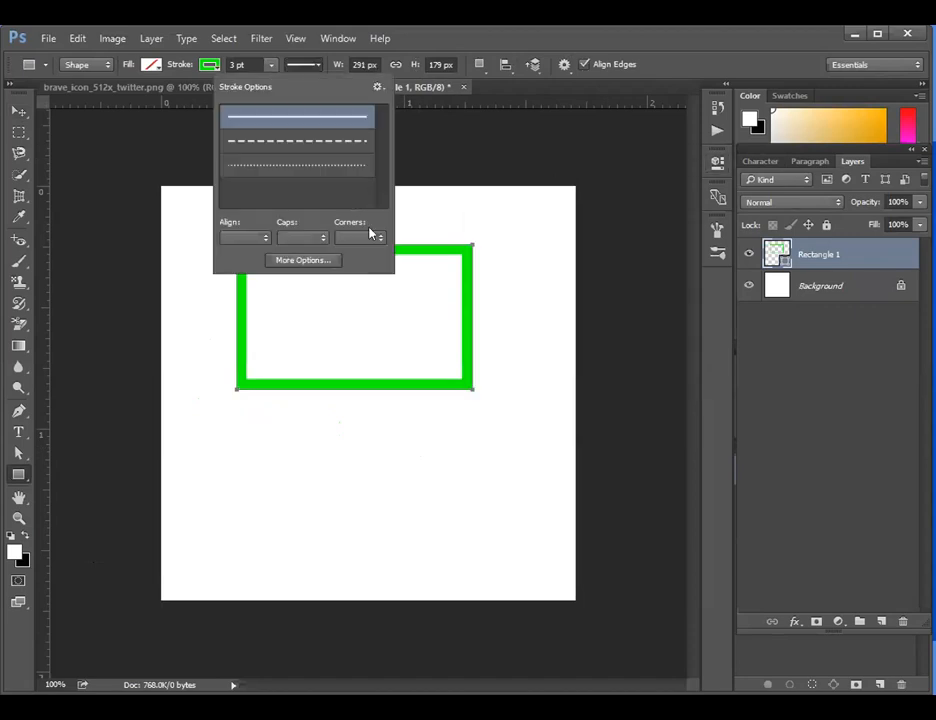
left_click(367, 240)
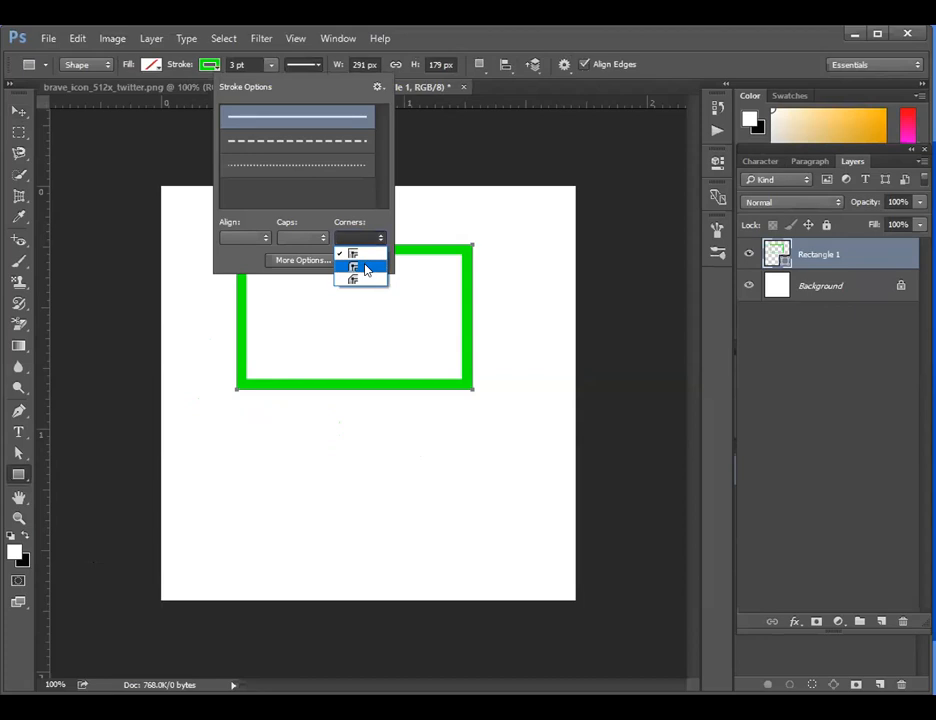
left_click(366, 268)
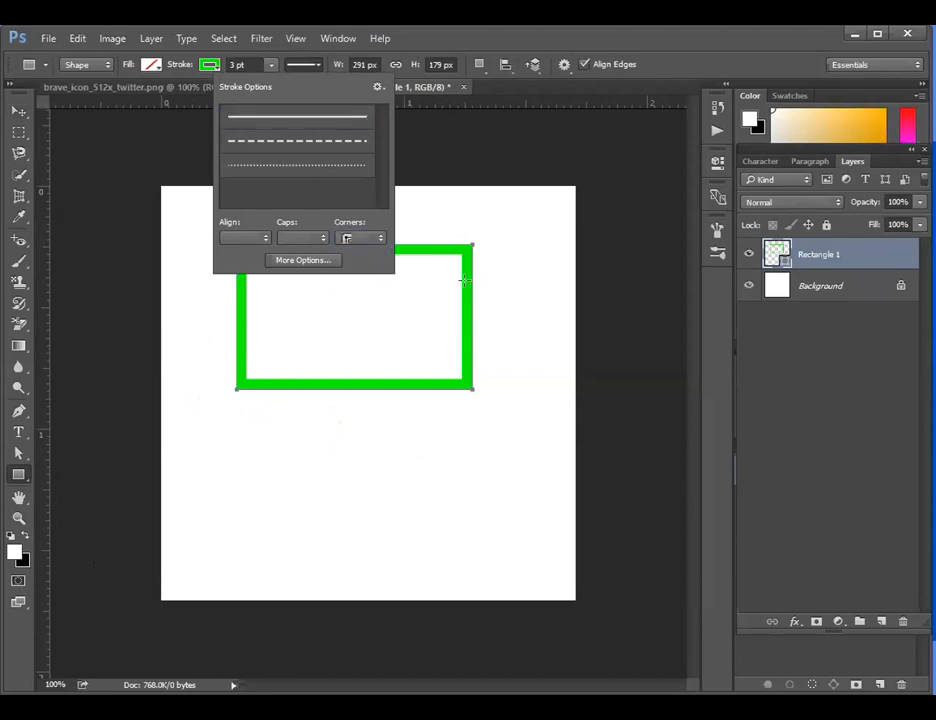
left_click(20, 110)
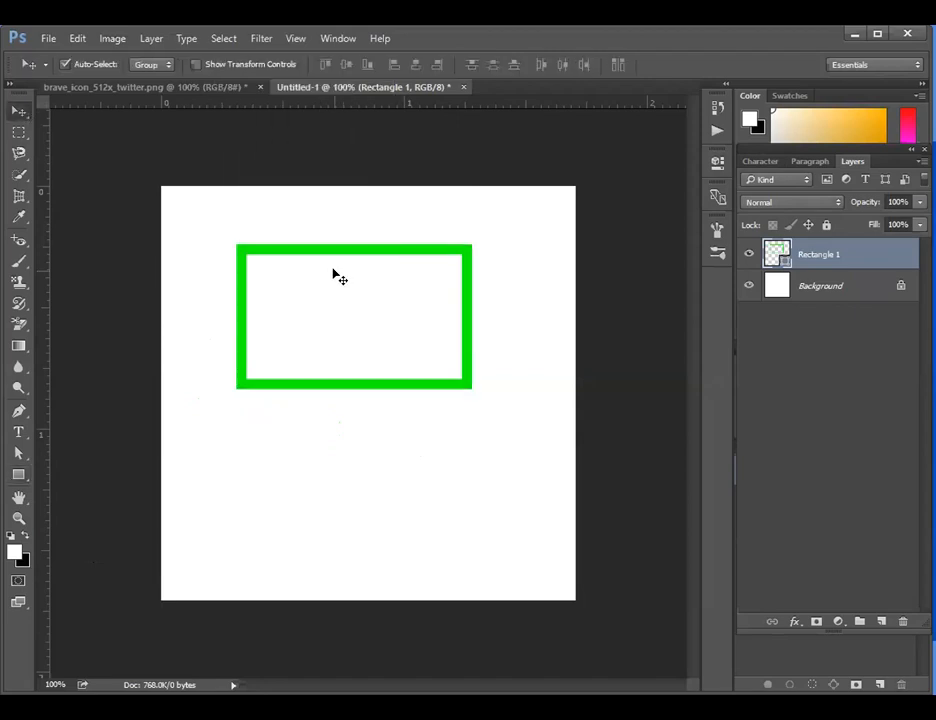
Step: Change the rectangle's stroke to the dashed line style with round corner joins
left_click(18, 412)
left_click(18, 474)
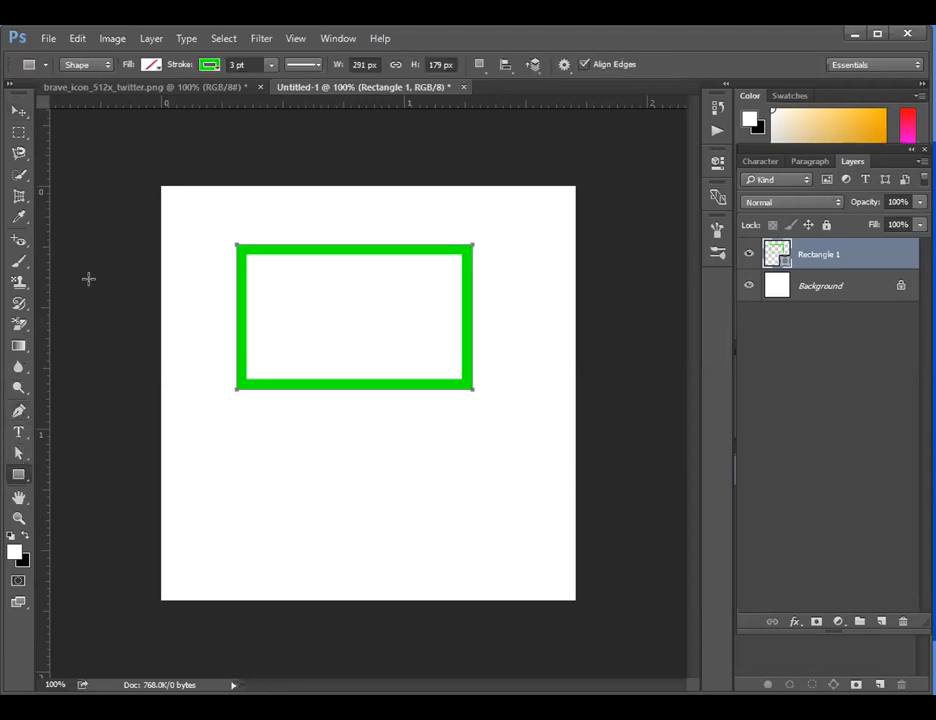
left_click(300, 64)
left_click(272, 141)
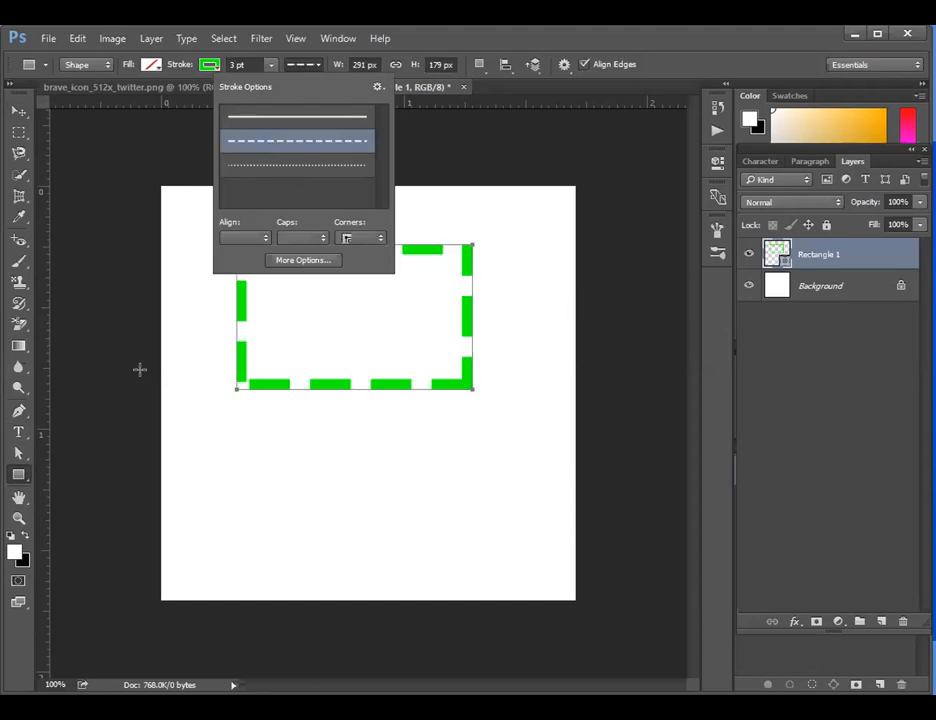
left_click(358, 239)
left_click(355, 267)
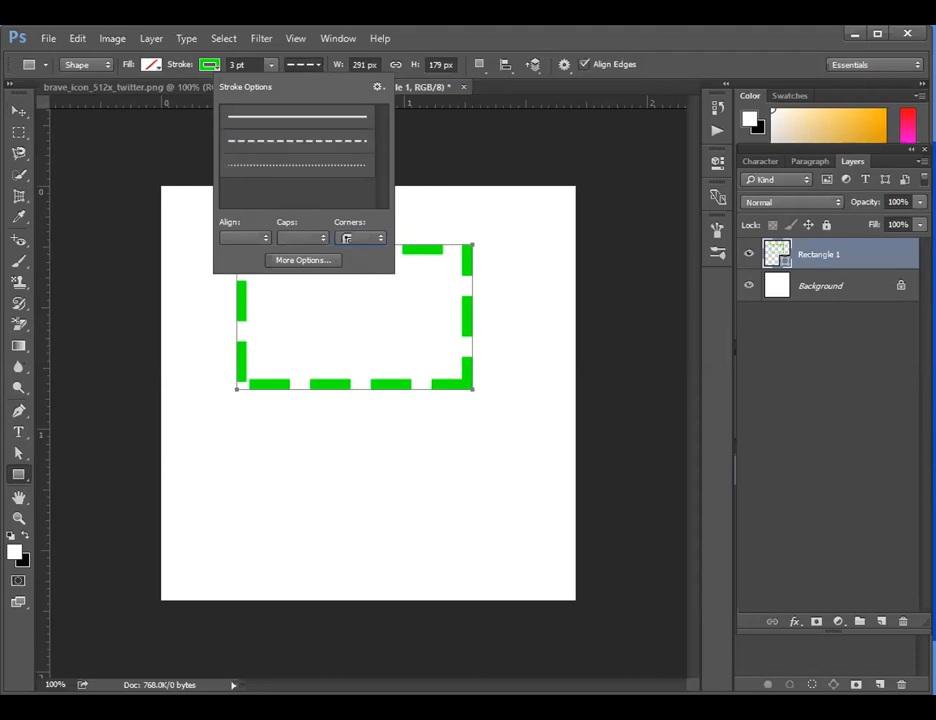
Step: Delete the dashed rectangle from the canvas
left_click(19, 111)
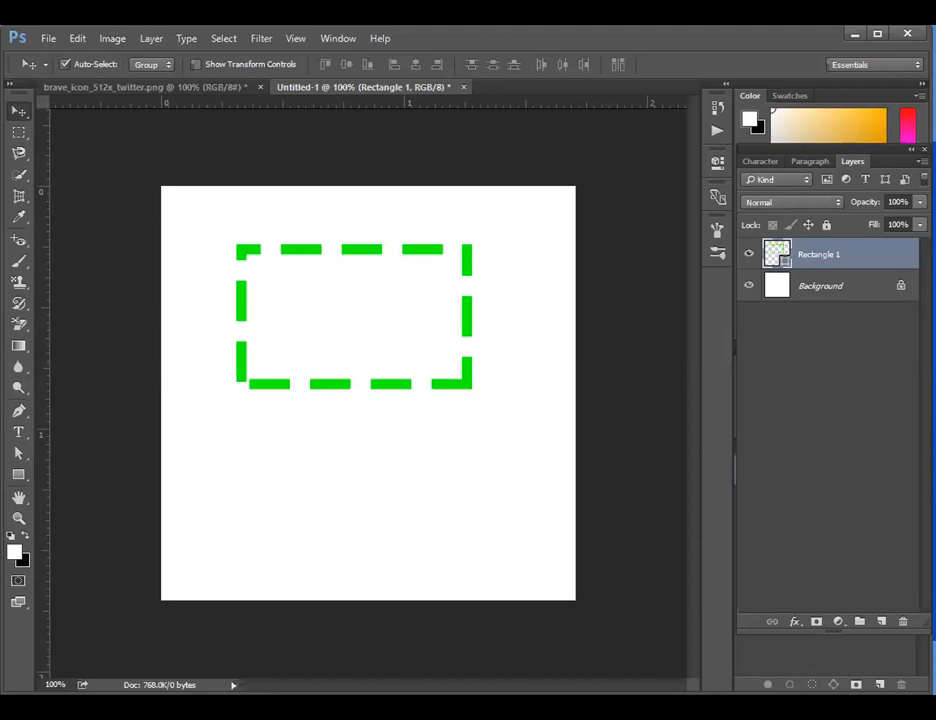
left_click_drag(282, 235, 431, 417)
key("Delete")
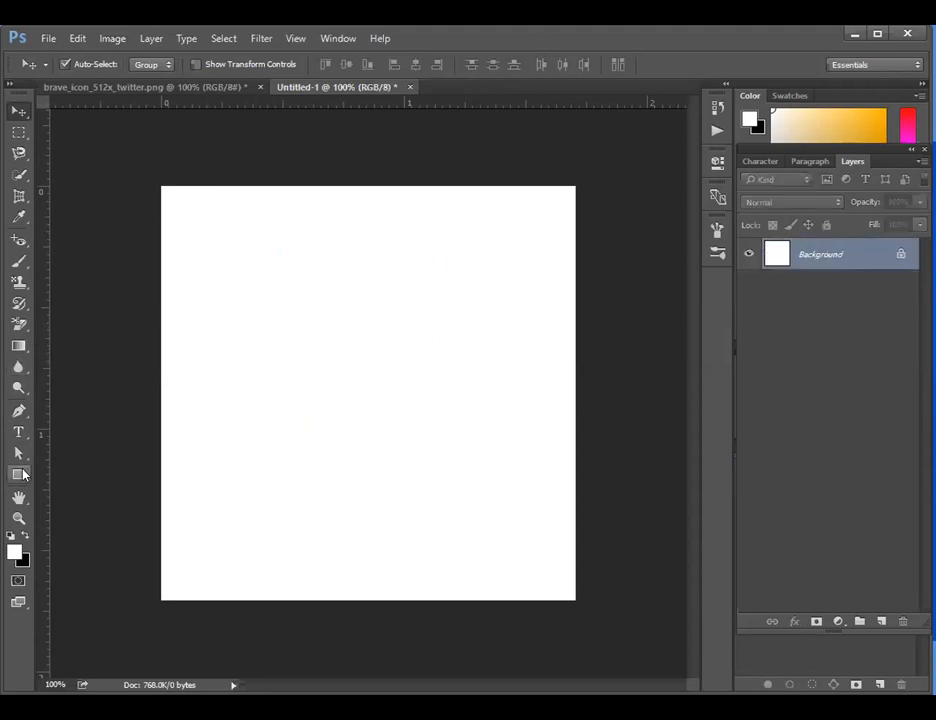
Step: Draw a solid-stroked green rectangle about 320 by 199 px and shift it slightly up and to the left
key("u")
left_click_drag(252, 261, 508, 419)
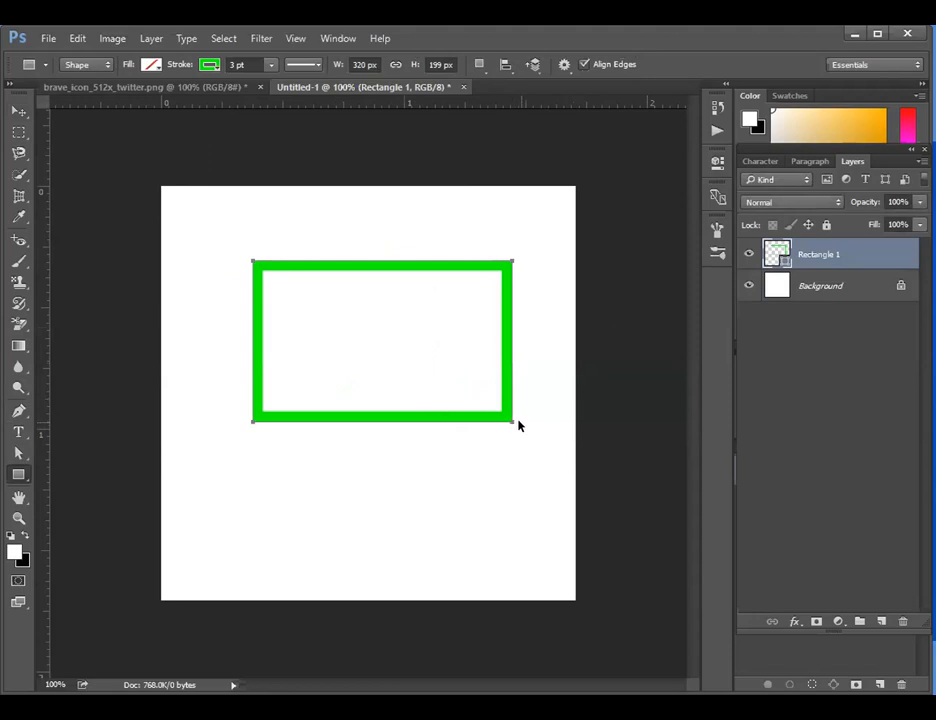
left_click_drag(511, 425, 495, 410)
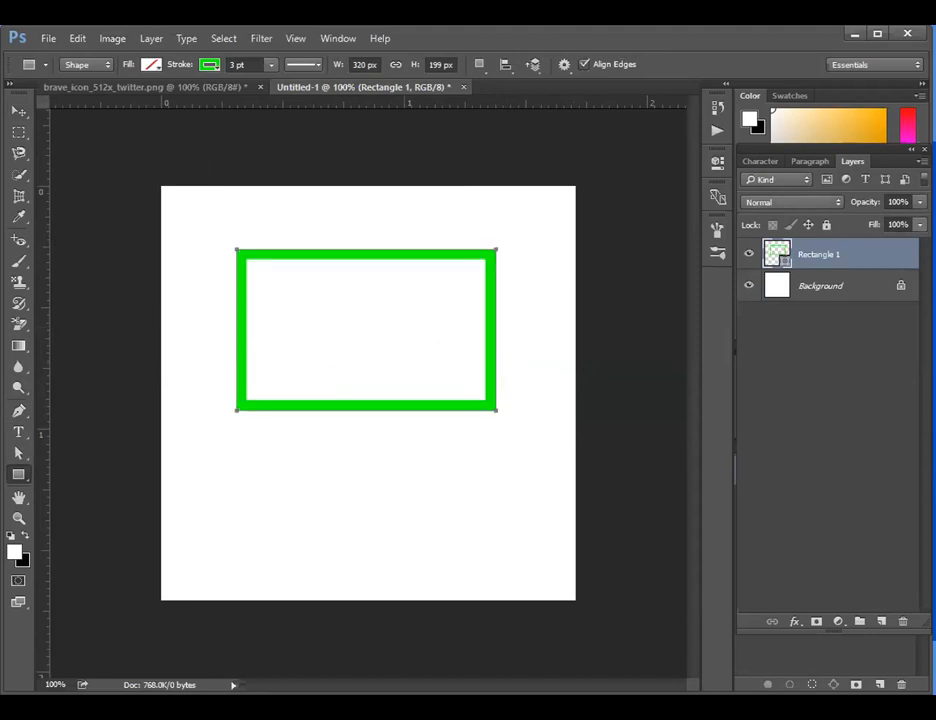
Step: Try to distort the rectangle with Free Transform by pulling its lower-right corner inward
left_click(21, 110)
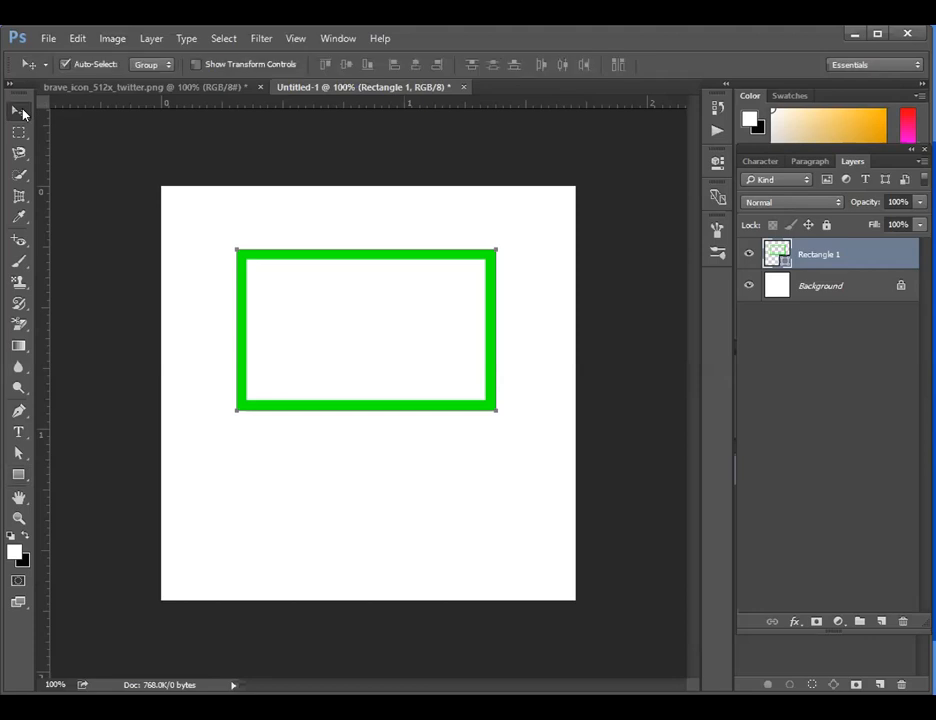
key("ctrl+t")
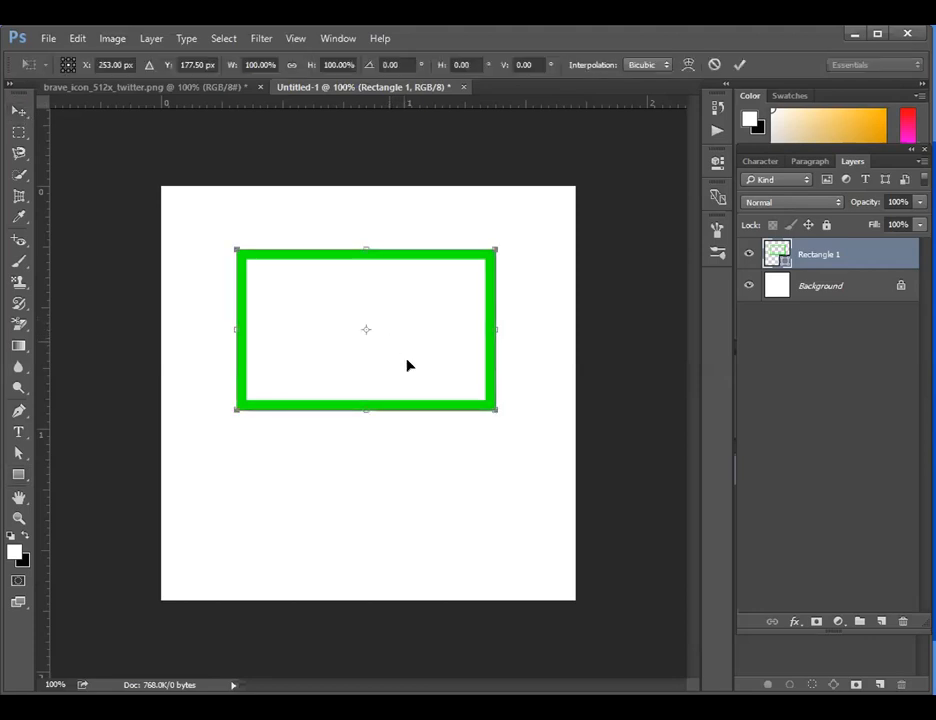
mouse_move(493, 405)
left_mouse_down()
mouse_move(422, 369)
mouse_move(484, 416)
left_mouse_up()
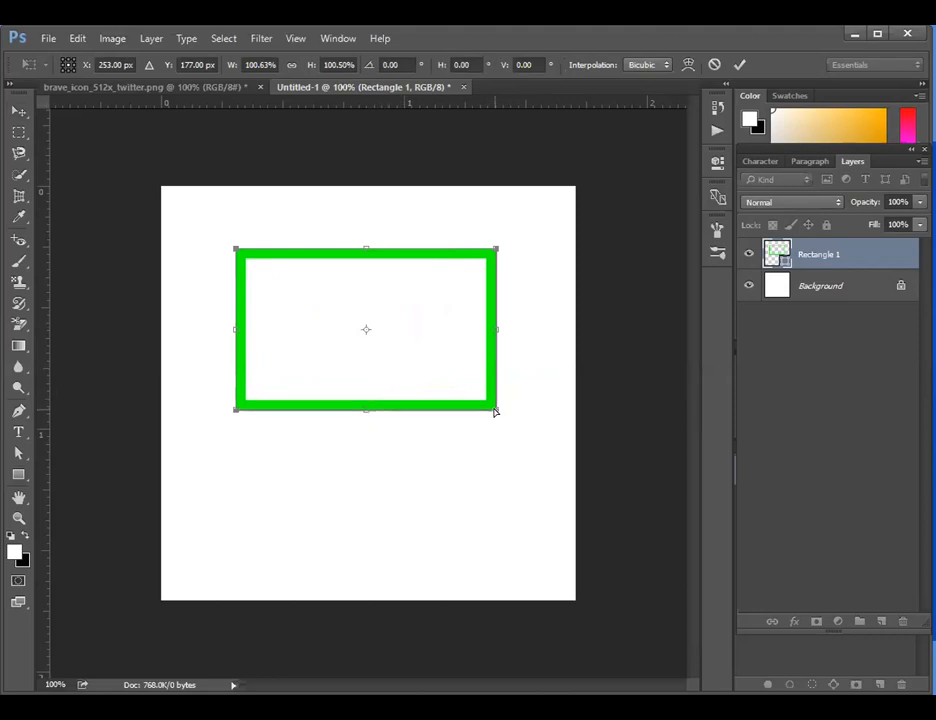
left_click_drag(490, 411, 278, 292)
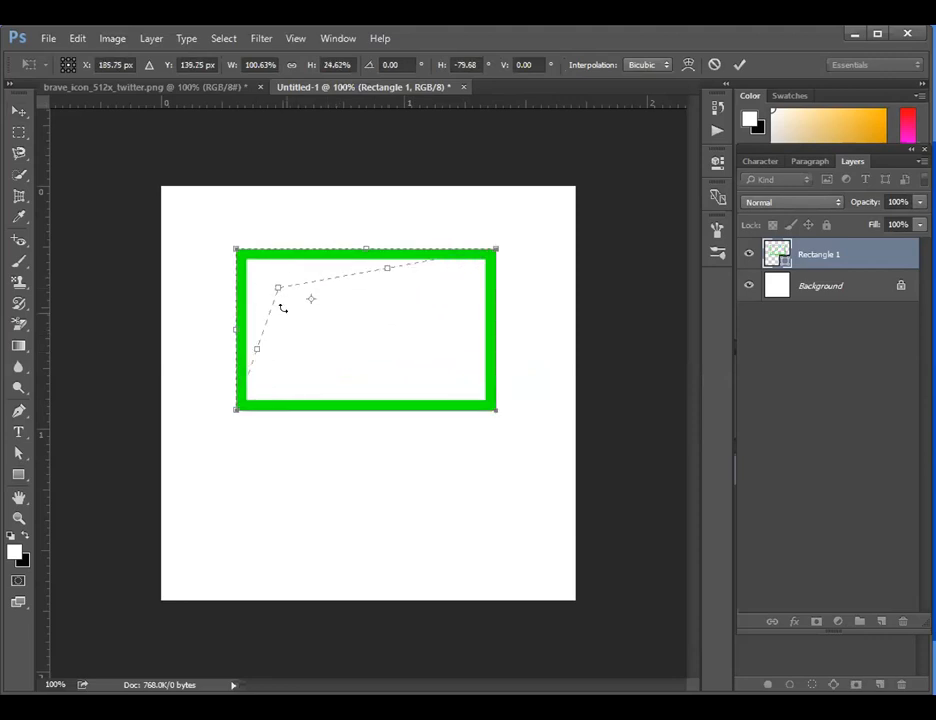
key("ctrl+z")
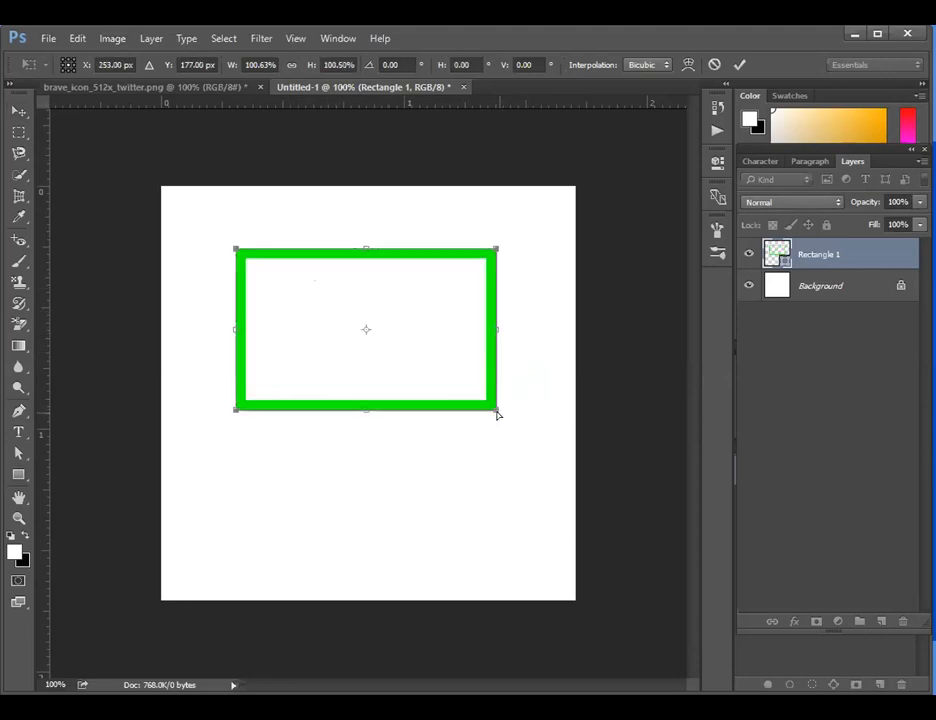
left_click_drag(491, 414, 337, 336)
key("Return")
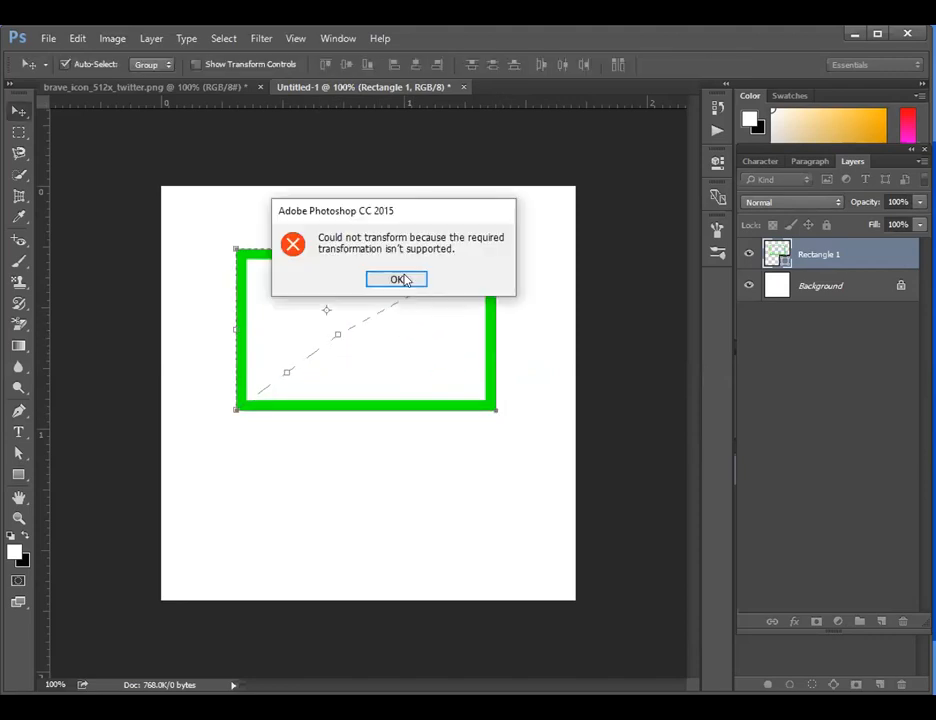
left_click(408, 280)
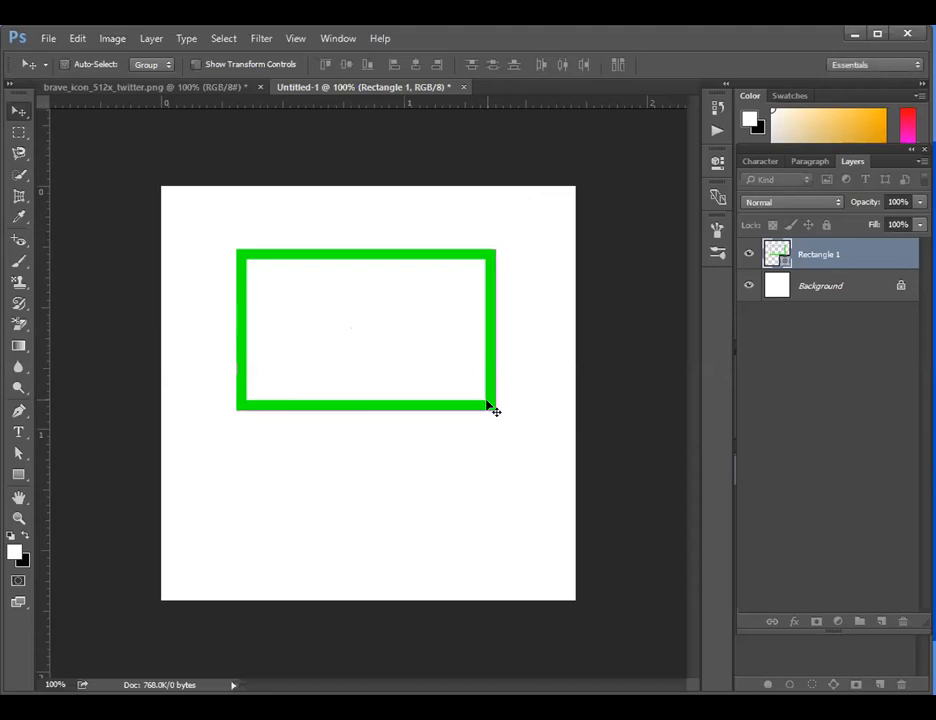
Step: Distort the rectangle with Free Transform, pulling its right corners inward and its upper-left corner below the lower-left one to form a bow-tie
key("ctrl+t")
left_click_drag(495, 408, 425, 337)
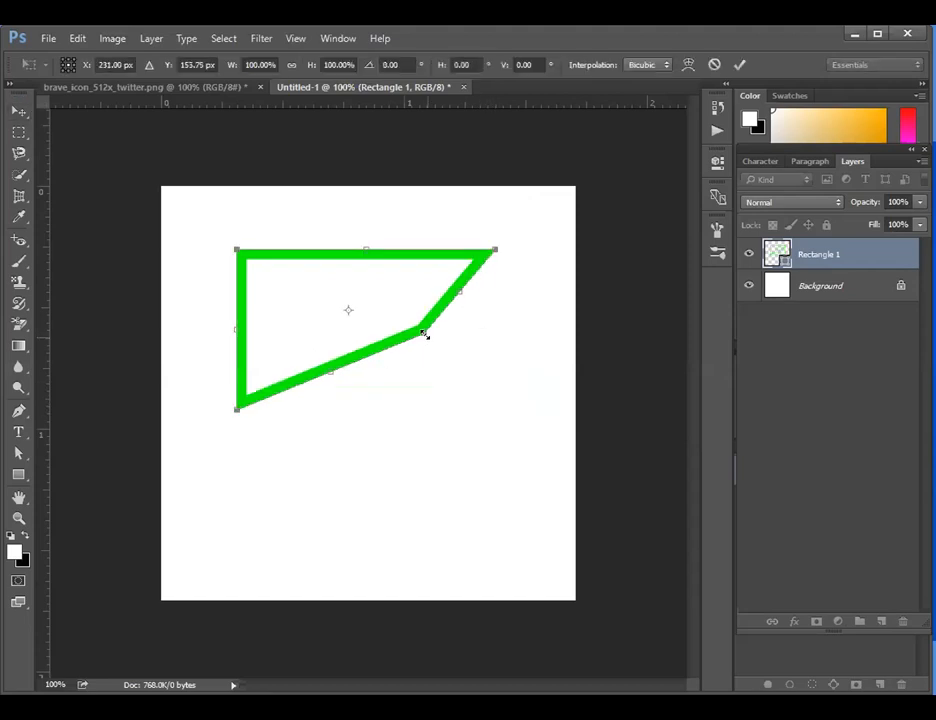
left_click_drag(425, 333, 411, 316)
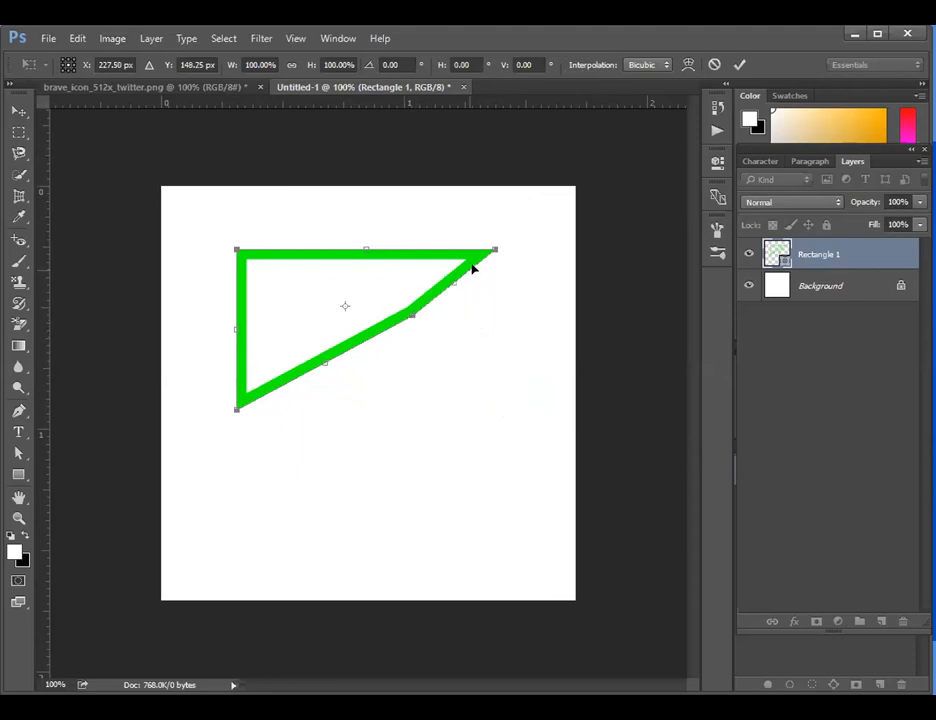
left_click_drag(437, 278, 370, 296)
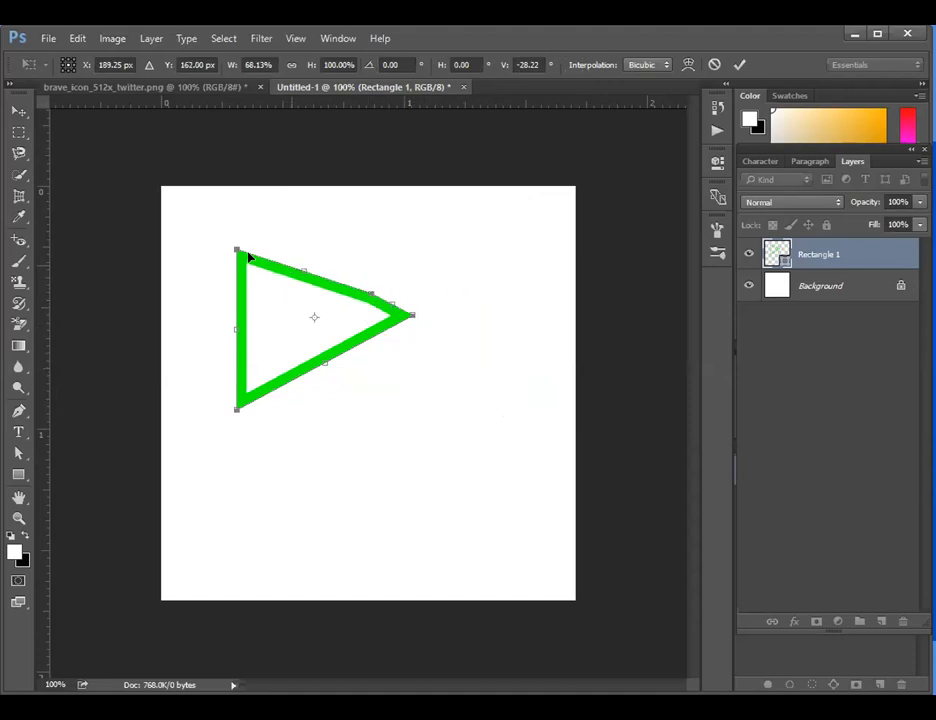
left_click_drag(223, 252, 285, 437)
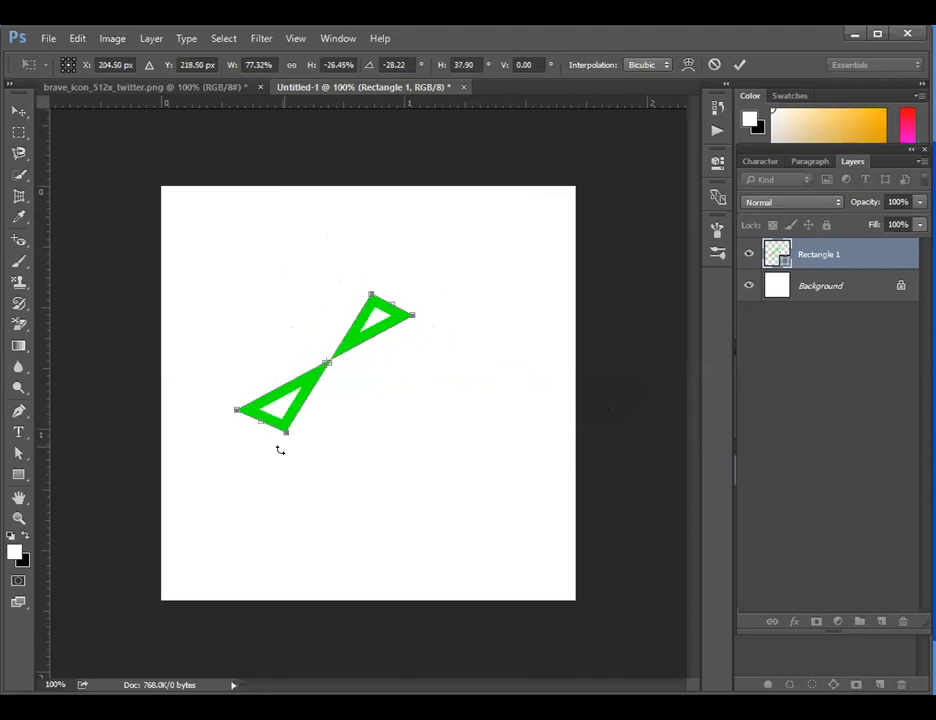
Step: Leave the transform and delete the distorted shape from the canvas
left_click(19, 110)
left_click(352, 280)
left_click_drag(403, 403, 184, 309)
key("Delete")
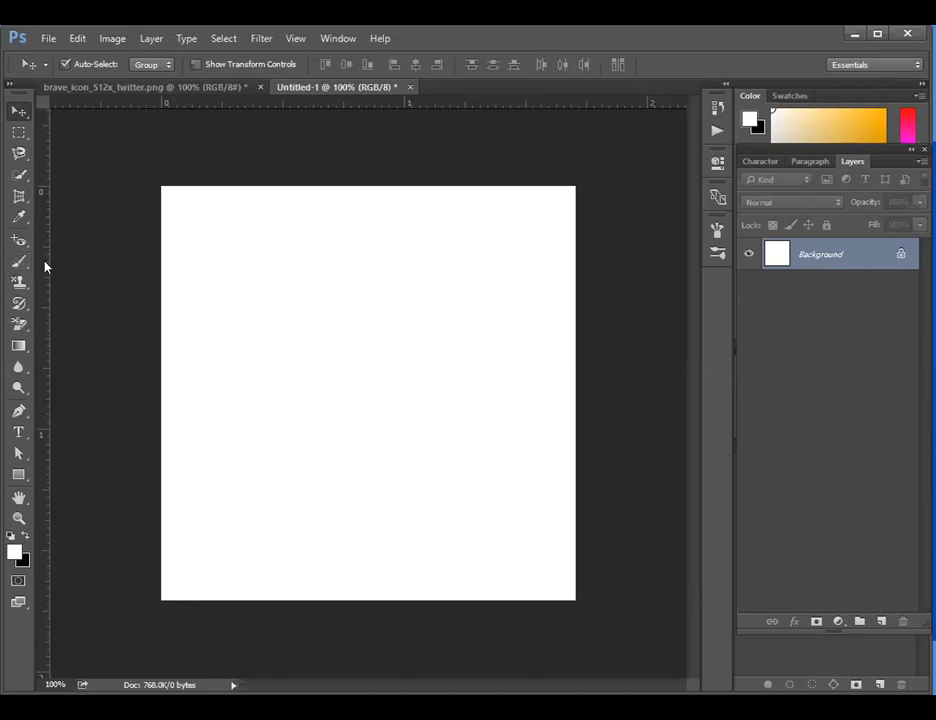
Step: Paint a long looping black freehand stroke across the background with the Brush tool at size 35
left_click(15, 265)
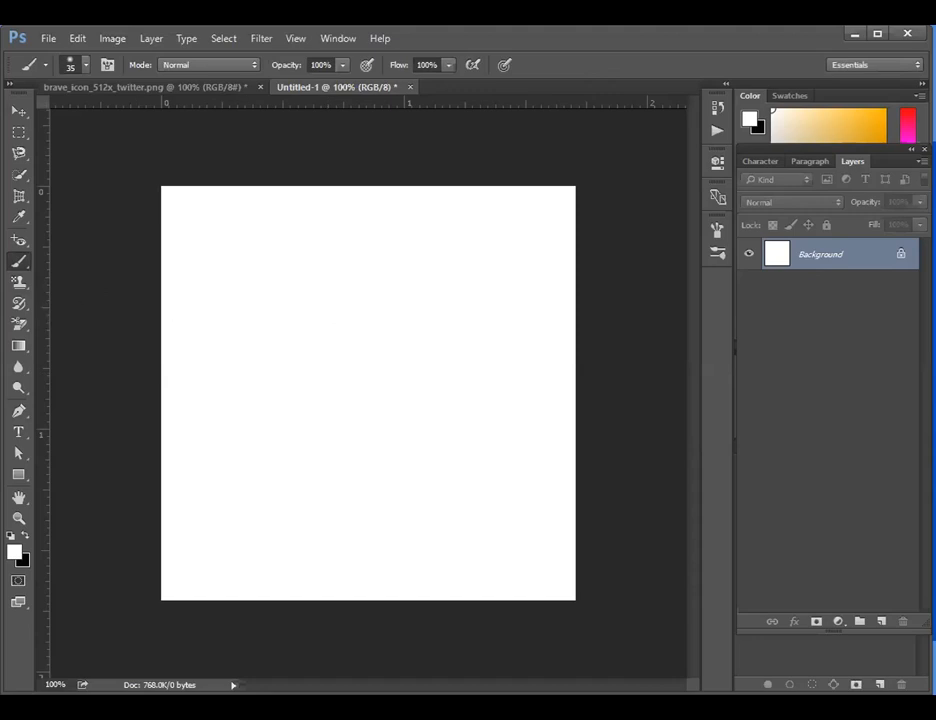
left_click(24, 537)
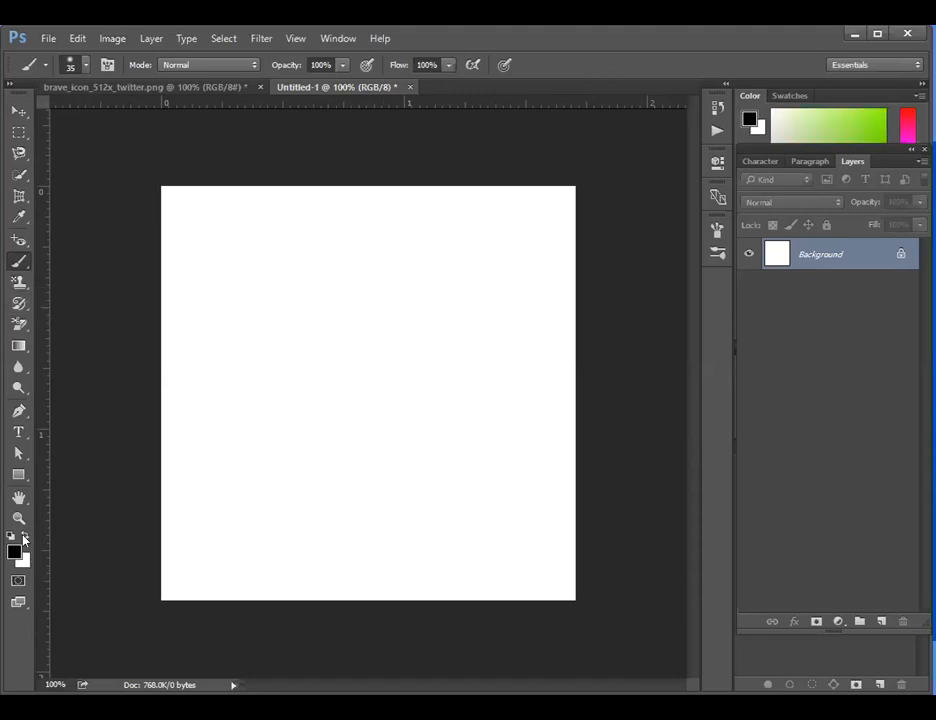
mouse_move(541, 353)
left_mouse_down()
mouse_move(370, 414)
mouse_move(508, 493)
mouse_move(298, 459)
mouse_move(119, 464)
mouse_move(217, 512)
mouse_move(320, 610)
left_mouse_up()
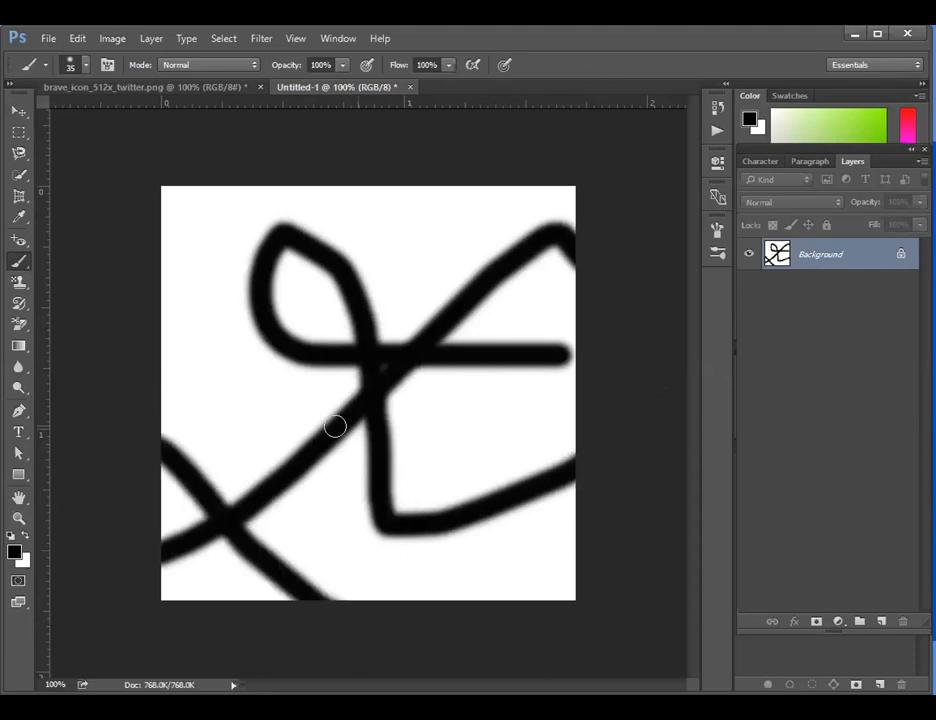
Step: Undo the stroke on the background and try a looping black freehand brush stroke on a new layer
key("ctrl+z")
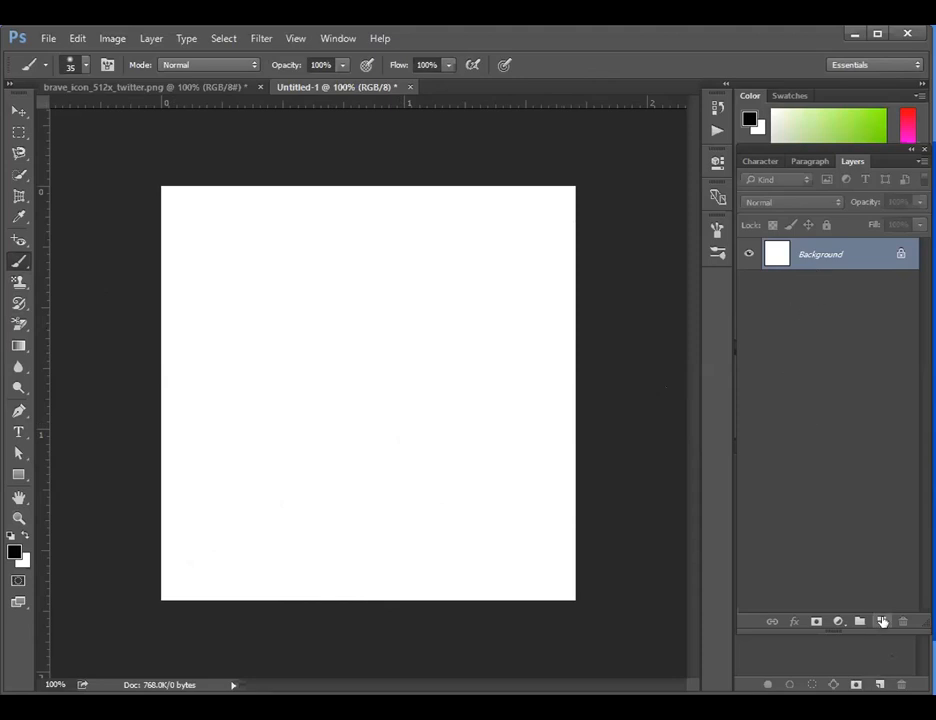
left_click(881, 621)
mouse_move(474, 400)
left_mouse_down()
mouse_move(328, 403)
mouse_move(299, 266)
left_mouse_up()
mouse_move(329, 312)
left_mouse_down()
mouse_move(298, 401)
mouse_move(291, 479)
mouse_move(322, 522)
mouse_move(447, 490)
mouse_move(510, 263)
mouse_move(551, 351)
mouse_move(556, 543)
left_mouse_up()
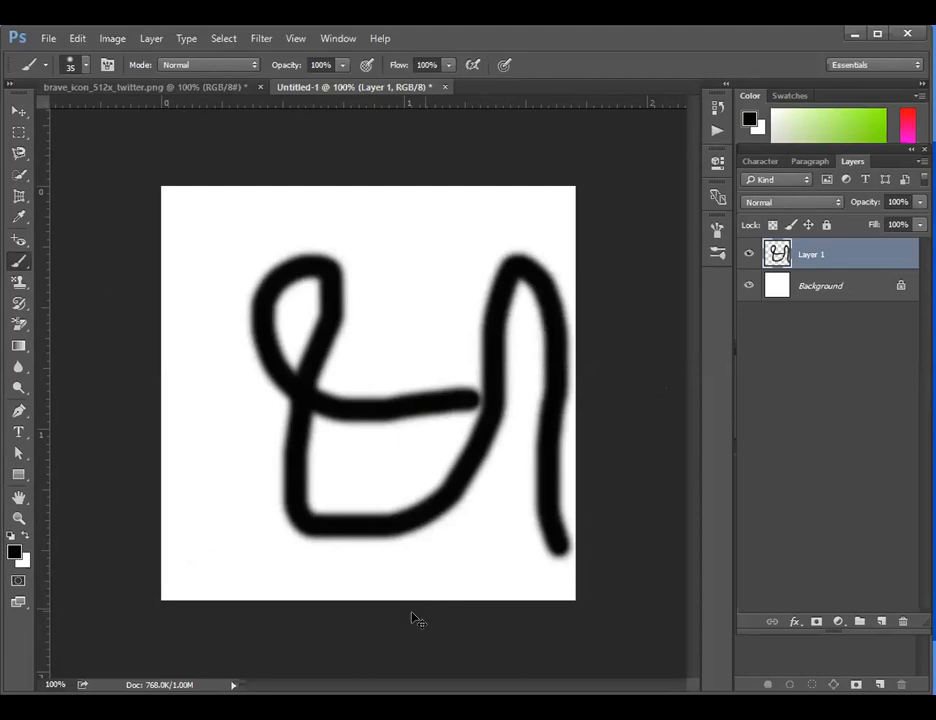
key("ctrl+z")
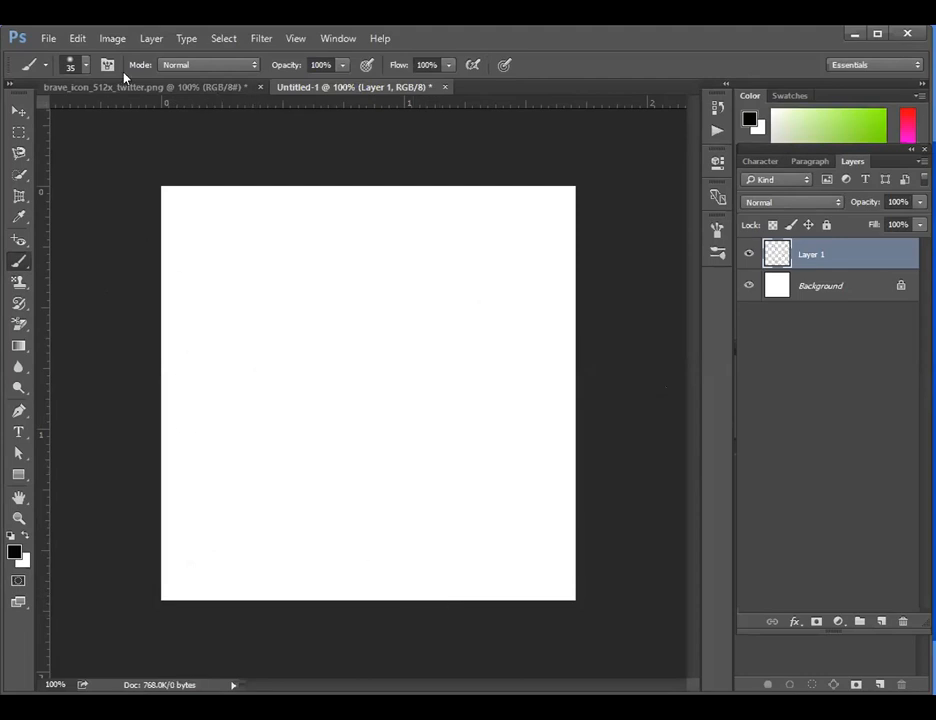
Step: Choose the 134 px grass brush tip and try painting black grass strokes across the lower part of the new layer
right_click(134, 192)
left_click_drag(201, 240, 199, 272)
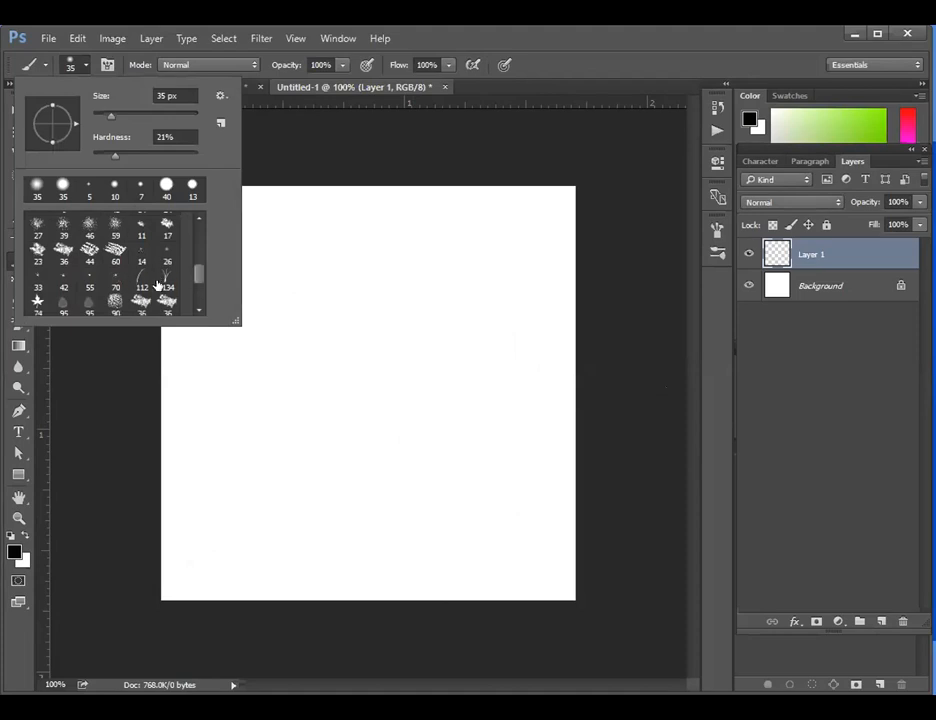
left_click(160, 282)
mouse_move(206, 441)
left_mouse_down()
mouse_move(474, 479)
mouse_move(591, 536)
mouse_move(579, 574)
mouse_move(380, 572)
left_mouse_up()
mouse_move(252, 570)
left_mouse_down()
mouse_move(117, 535)
mouse_move(205, 502)
mouse_move(270, 504)
mouse_move(421, 537)
mouse_move(467, 536)
mouse_move(494, 522)
left_mouse_up()
key("ctrl+z")
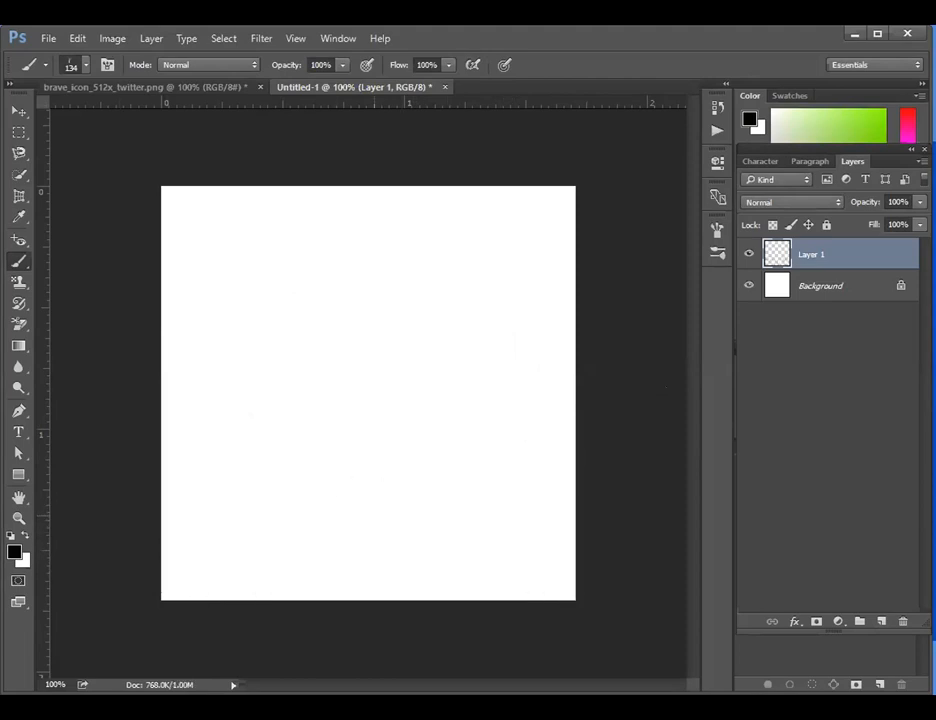
left_click_drag(228, 252, 206, 267)
key("F5")
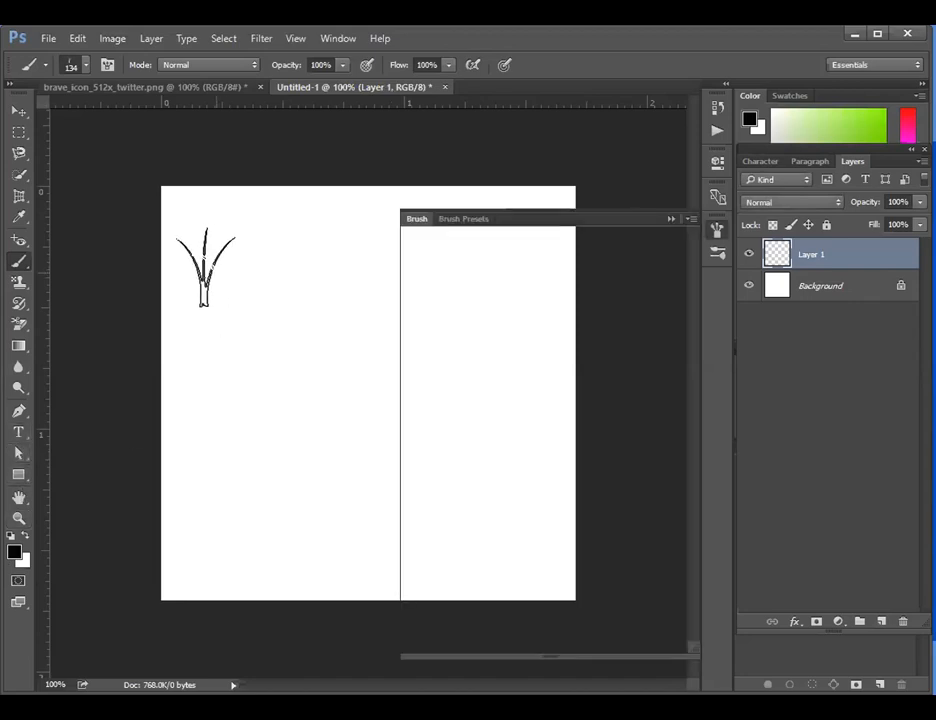
key("ctrl+z")
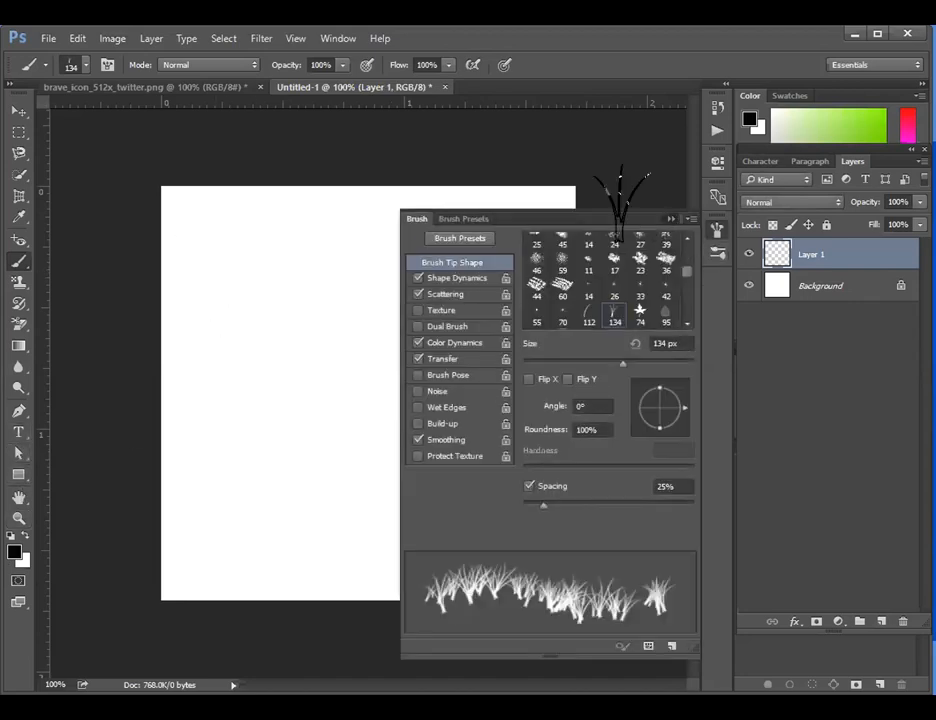
key("F5")
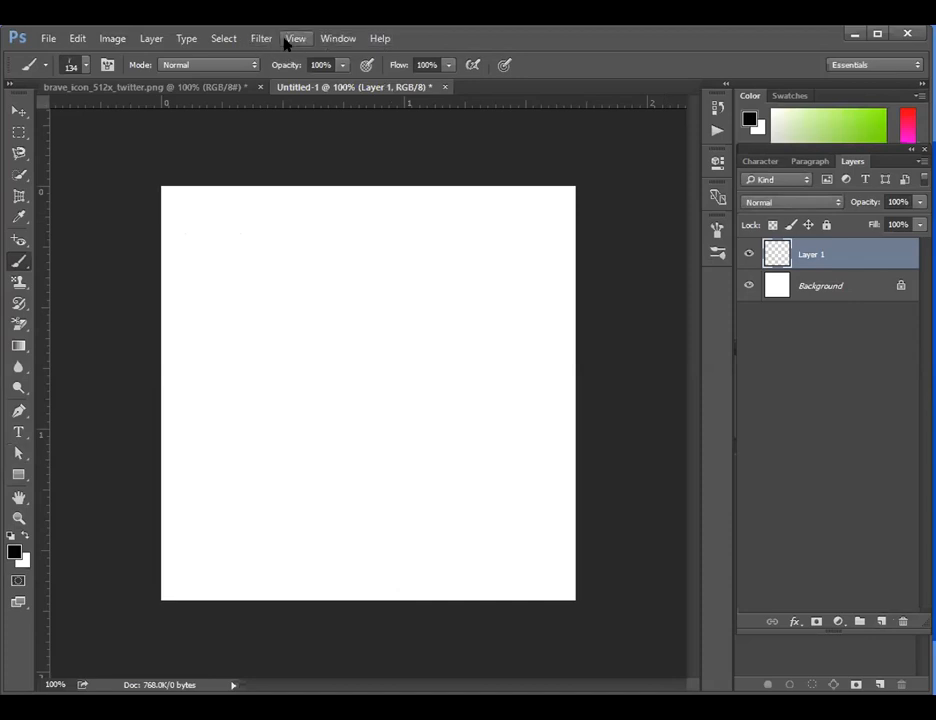
Step: Turn off Scattering, Color Dynamics, Transfer and Smoothing in the Brush settings for the 134 px grass tip
left_click(320, 38)
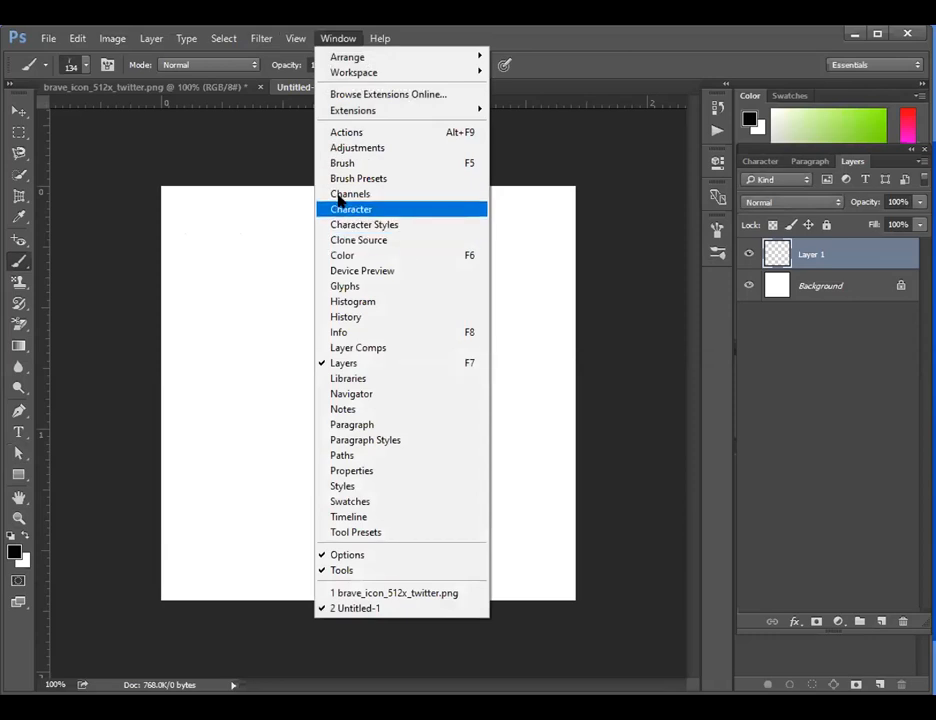
left_click(343, 164)
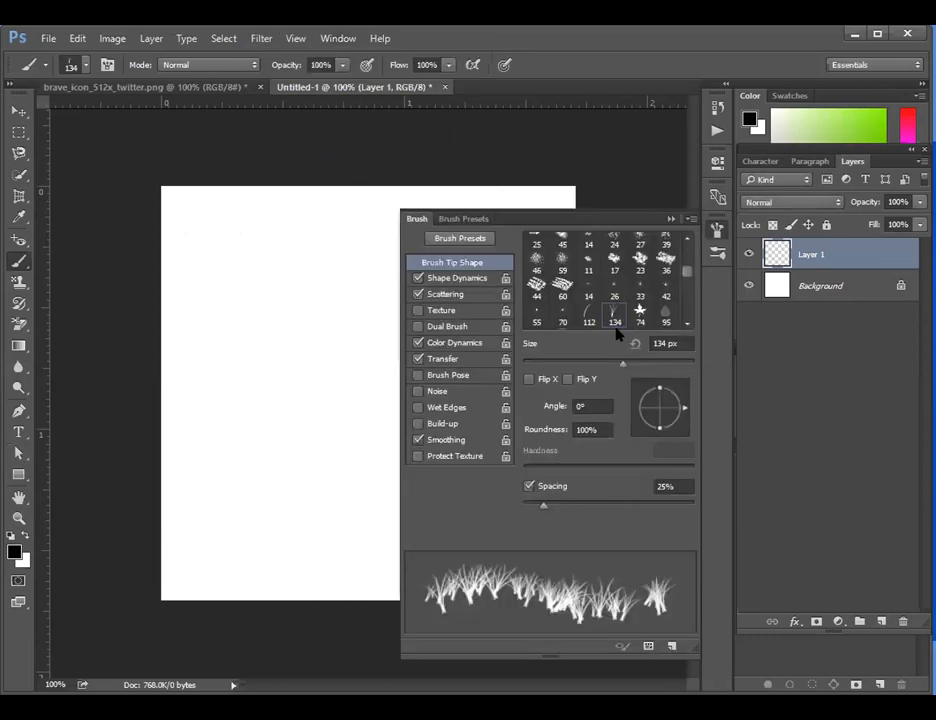
left_click(418, 294)
left_click(418, 342)
left_click(418, 358)
left_click(418, 440)
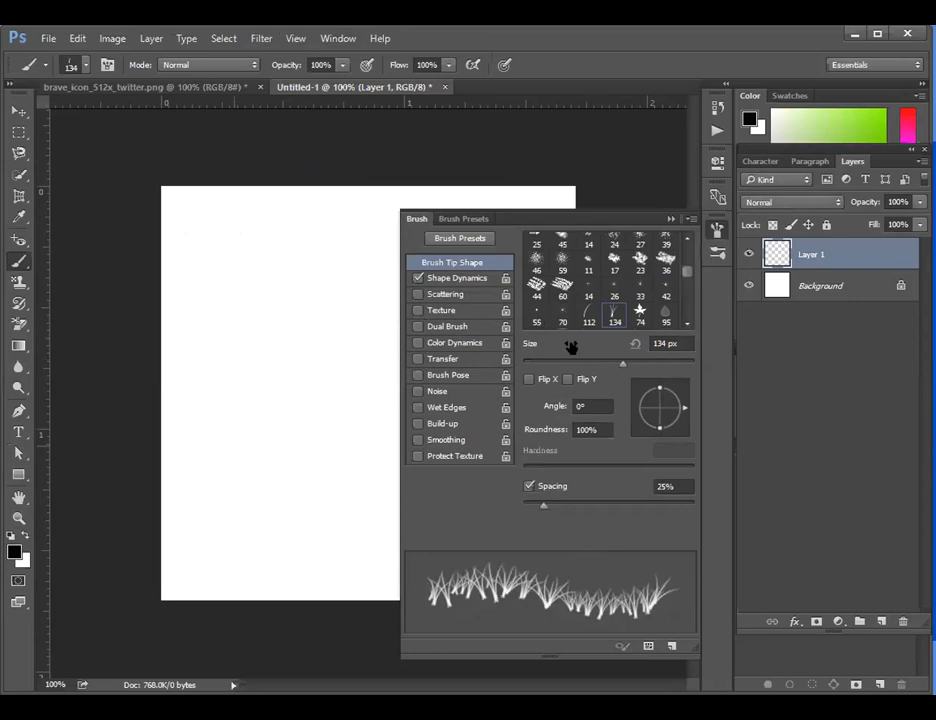
left_click(670, 218)
Step: Paint rows of black grass across the lower part of the new layer and delete that layer
mouse_move(194, 475)
left_mouse_down()
mouse_move(463, 483)
mouse_move(548, 509)
mouse_move(572, 554)
mouse_move(531, 563)
mouse_move(340, 538)
mouse_move(185, 535)
mouse_move(186, 505)
mouse_move(300, 580)
mouse_move(415, 605)
mouse_move(430, 575)
left_mouse_up()
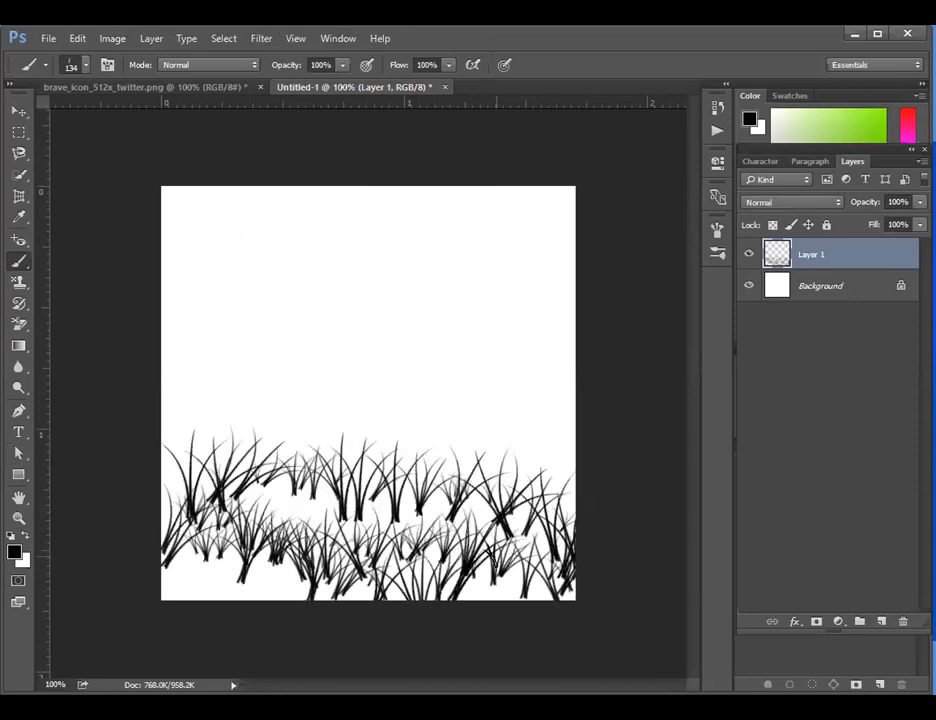
key("Delete")
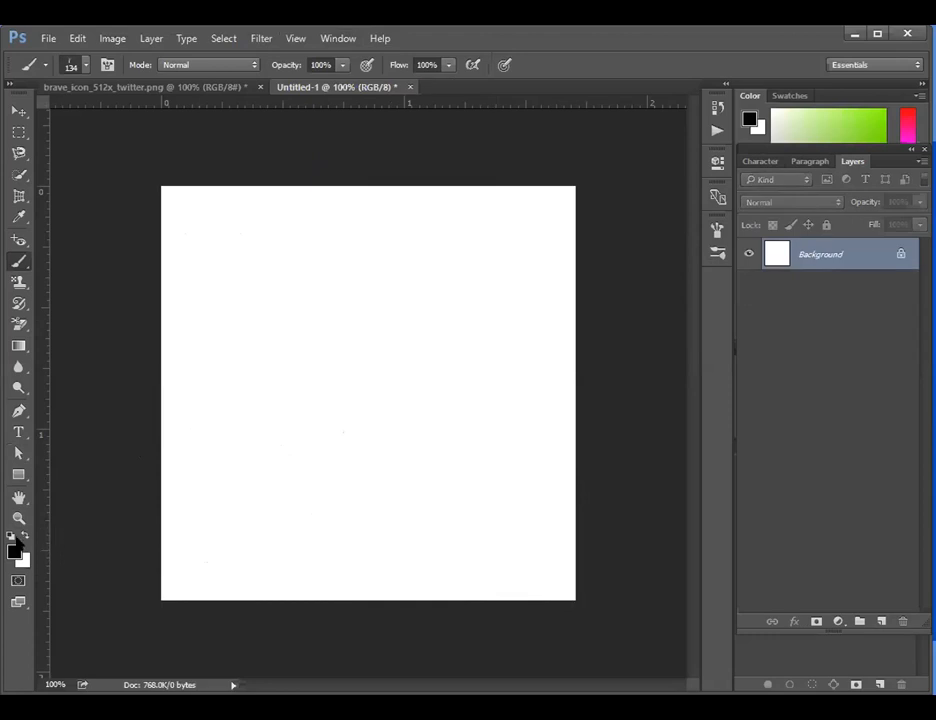
Step: Set the foreground color to the bright green 73ce11
left_click(15, 551)
left_click(570, 281)
left_click(578, 218)
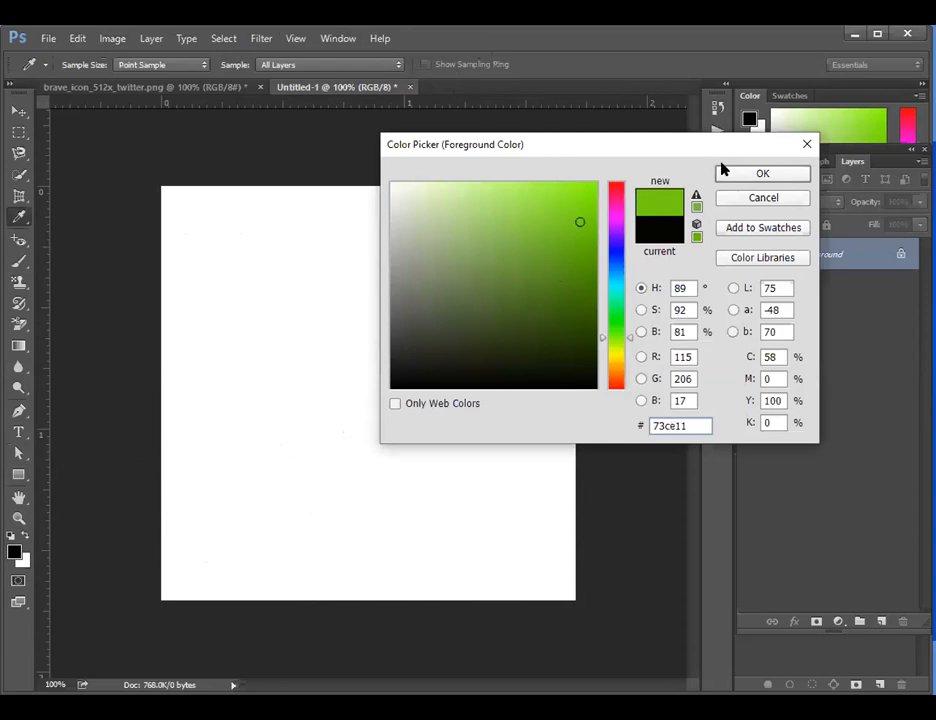
left_click(735, 173)
Step: Paint dense green grass over the lower part of the background and clear it by filling with the white background color
mouse_move(167, 471)
left_mouse_down()
mouse_move(387, 475)
mouse_move(587, 554)
mouse_move(559, 579)
mouse_move(488, 581)
mouse_move(98, 556)
mouse_move(74, 492)
mouse_move(167, 480)
mouse_move(438, 525)
mouse_move(509, 549)
mouse_move(473, 579)
mouse_move(390, 590)
mouse_move(283, 590)
mouse_move(179, 572)
mouse_move(174, 523)
mouse_move(252, 512)
mouse_move(453, 536)
mouse_move(487, 526)
mouse_move(565, 559)
mouse_move(587, 595)
mouse_move(312, 610)
mouse_move(204, 595)
mouse_move(143, 583)
mouse_move(167, 537)
mouse_move(349, 523)
mouse_move(466, 545)
mouse_move(574, 601)
mouse_move(560, 617)
mouse_move(413, 614)
mouse_move(183, 581)
mouse_move(93, 514)
mouse_move(239, 524)
mouse_move(433, 571)
mouse_move(502, 562)
mouse_move(561, 511)
mouse_move(557, 500)
mouse_move(237, 490)
left_mouse_up()
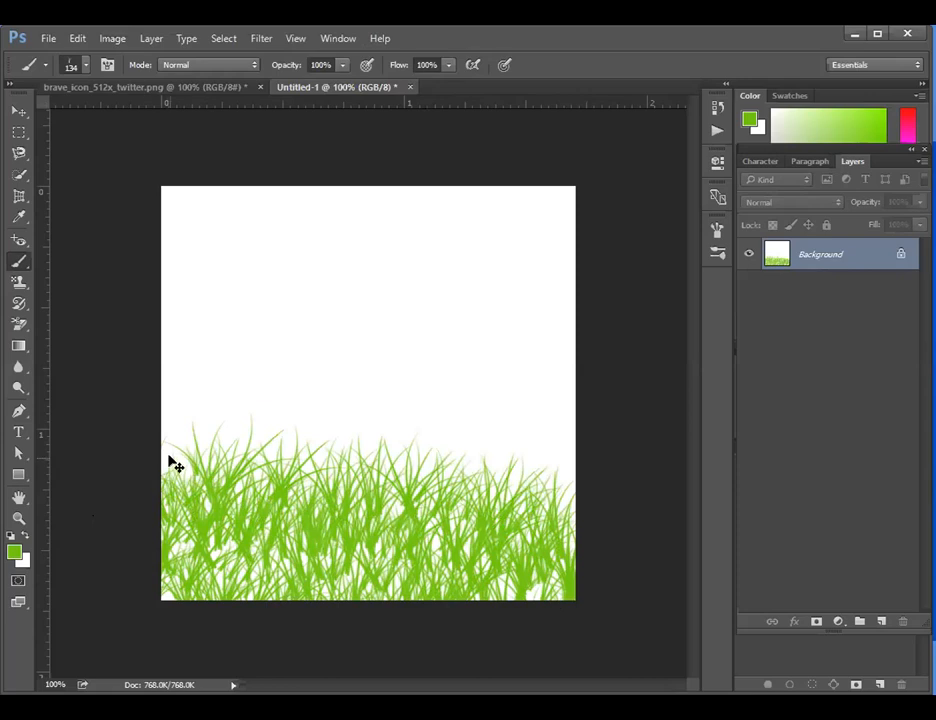
key("ctrl+BackSpace")
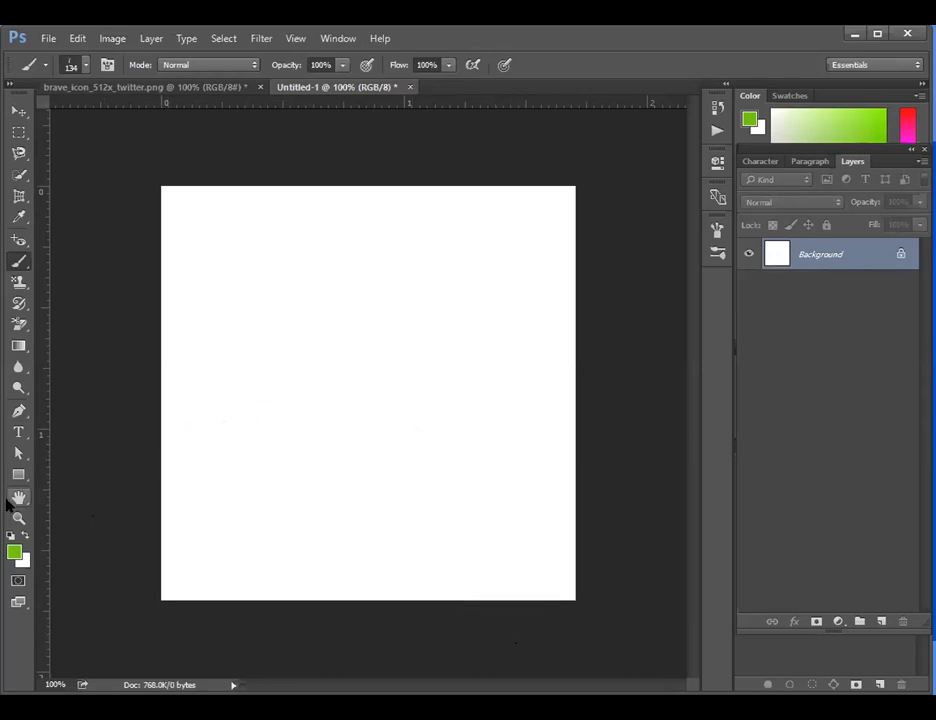